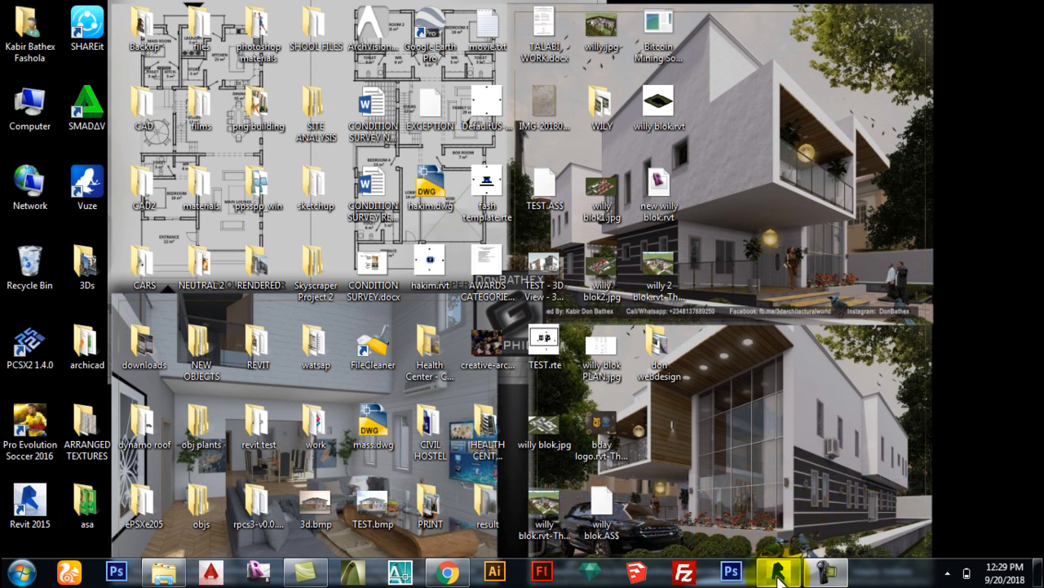
Step: Restore the Revit 2015 Recent Files start screen from the taskbar
mouse_move(779, 578)
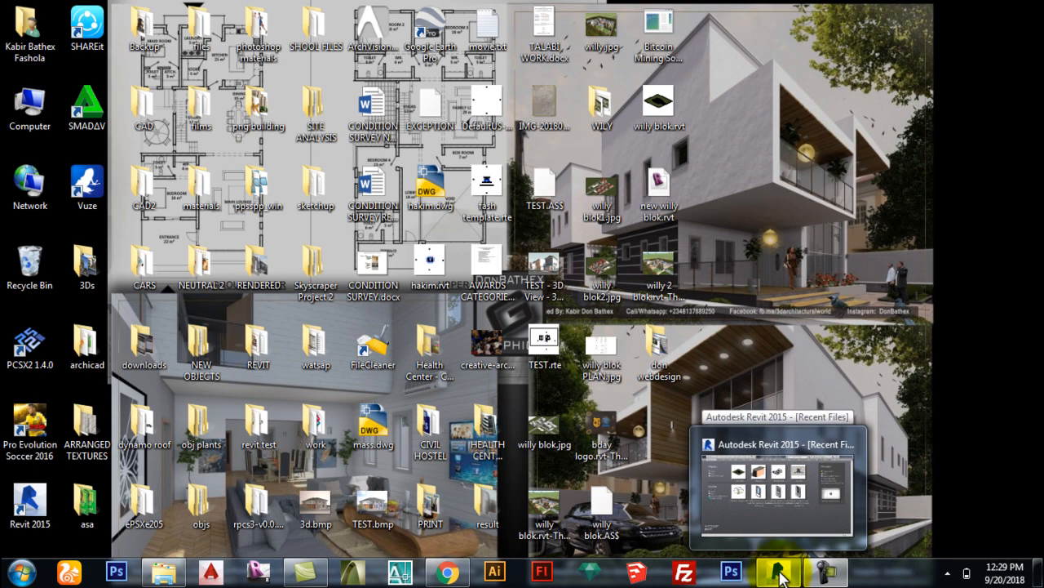
click(779, 576)
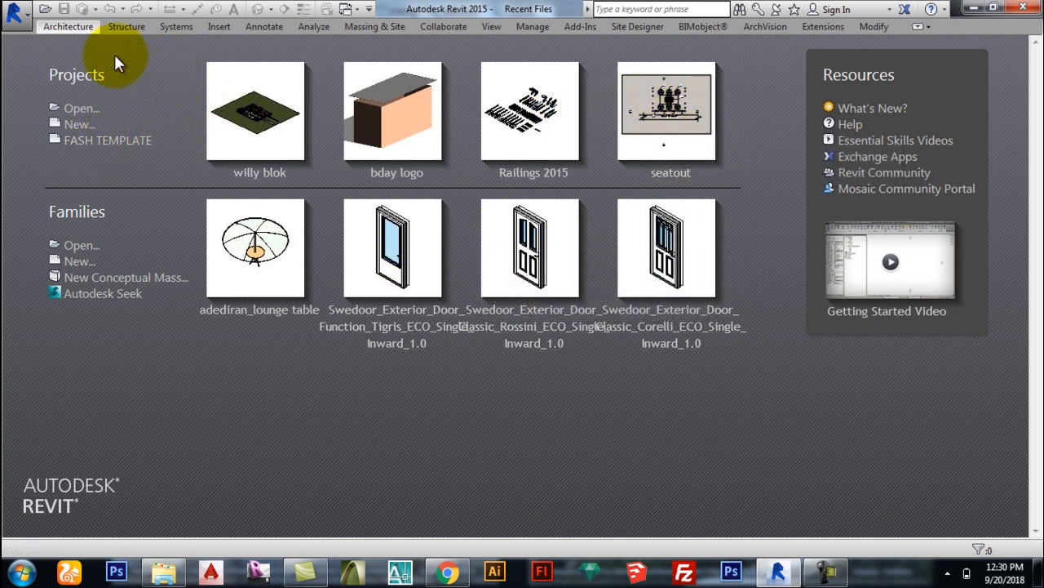
Step: Create a new project using FASH TEMPLATE as the template file
click(74, 126)
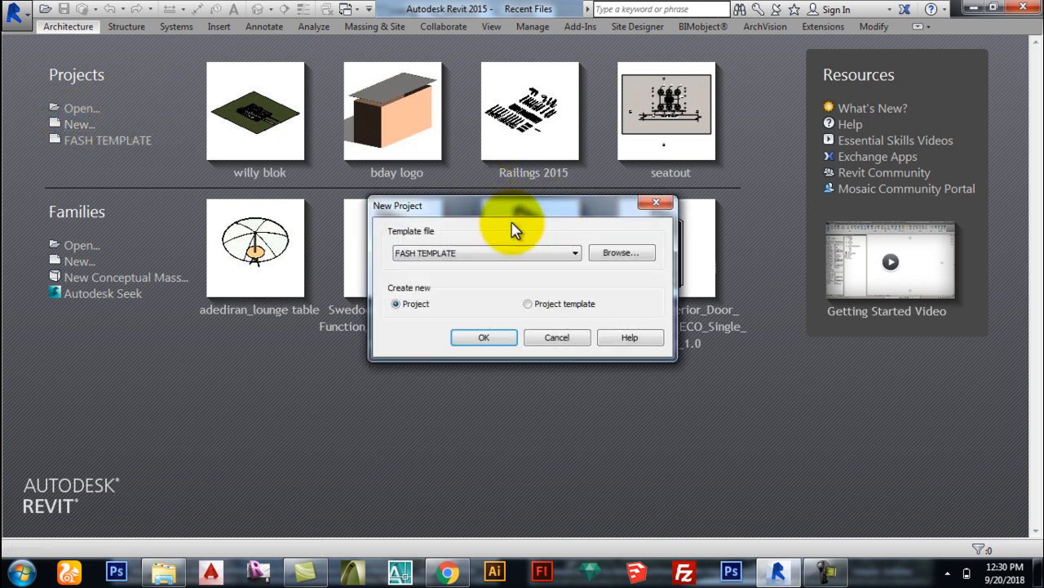
click(530, 260)
click(520, 258)
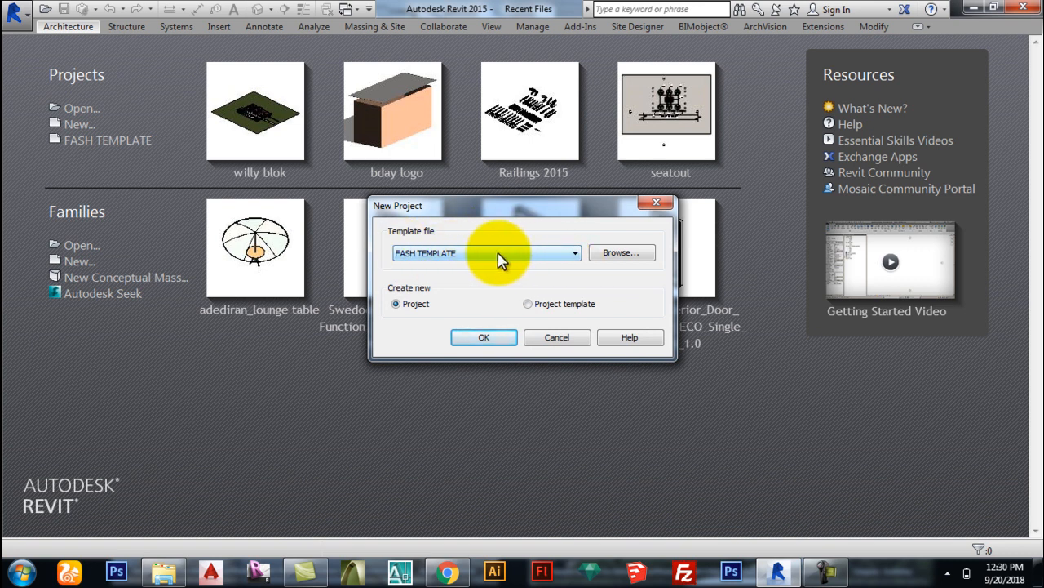
click(449, 260)
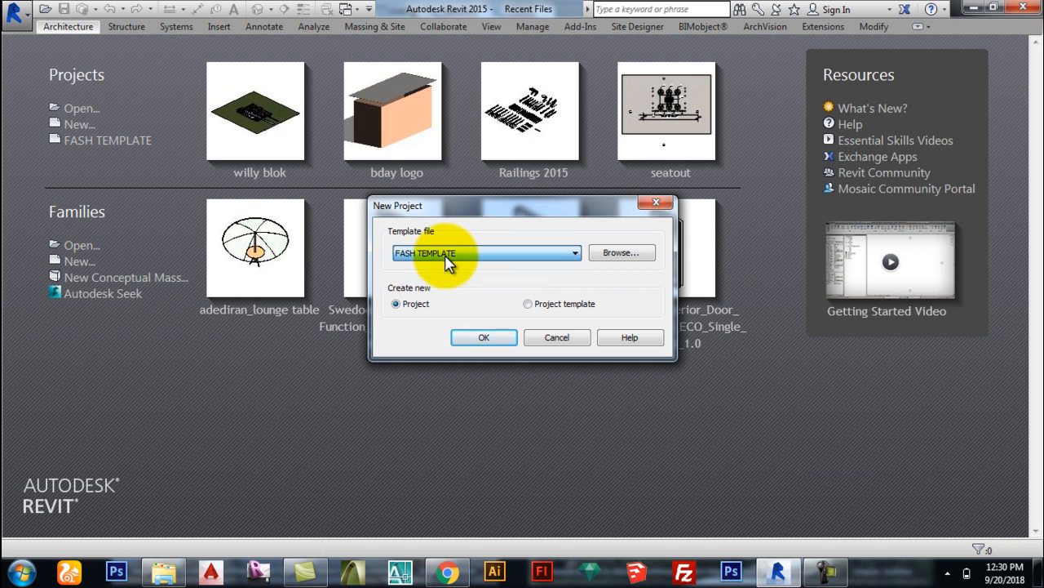
click(451, 260)
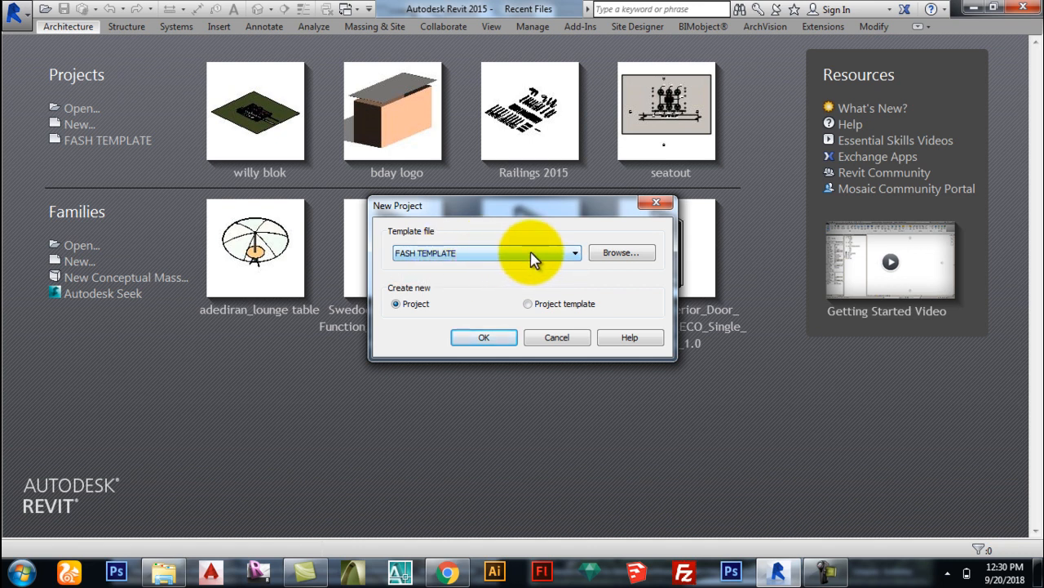
click(491, 337)
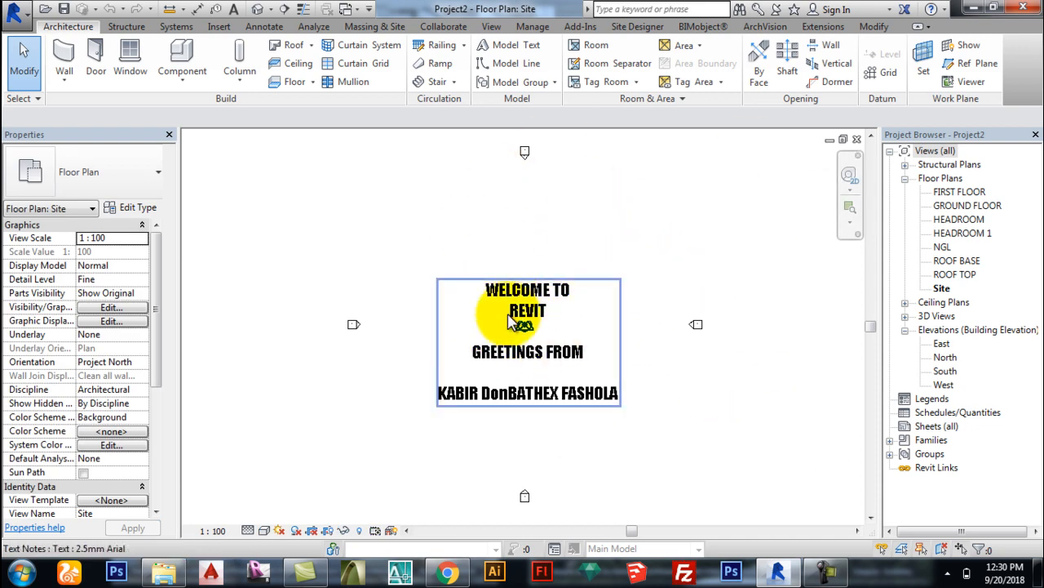
Step: Delete the WELCOME TO REVIT text note from the Site plan
scroll(539, 343, up, 1)
scroll(506, 342, up, 2)
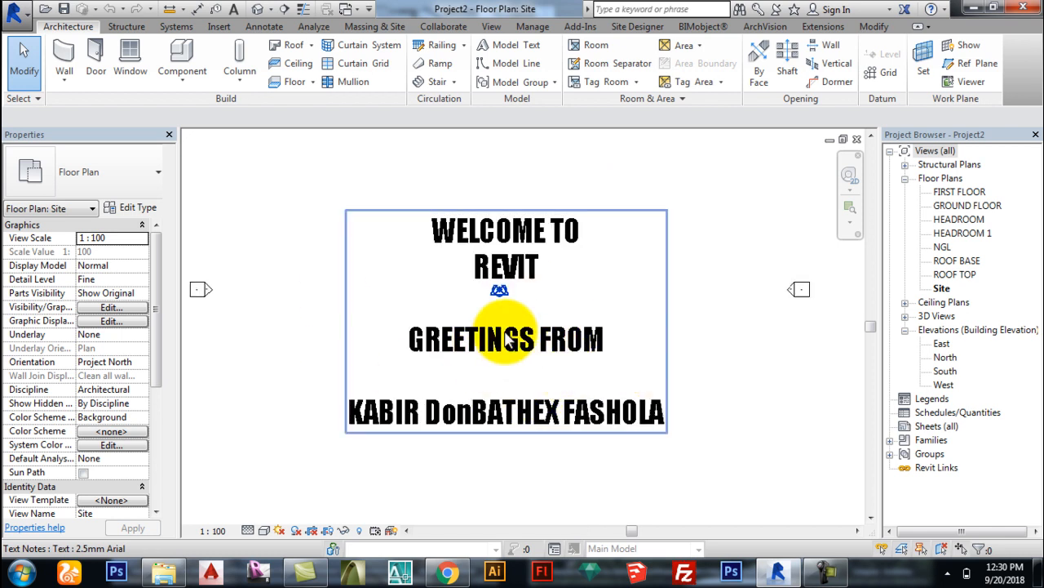
scroll(620, 424, down, 3)
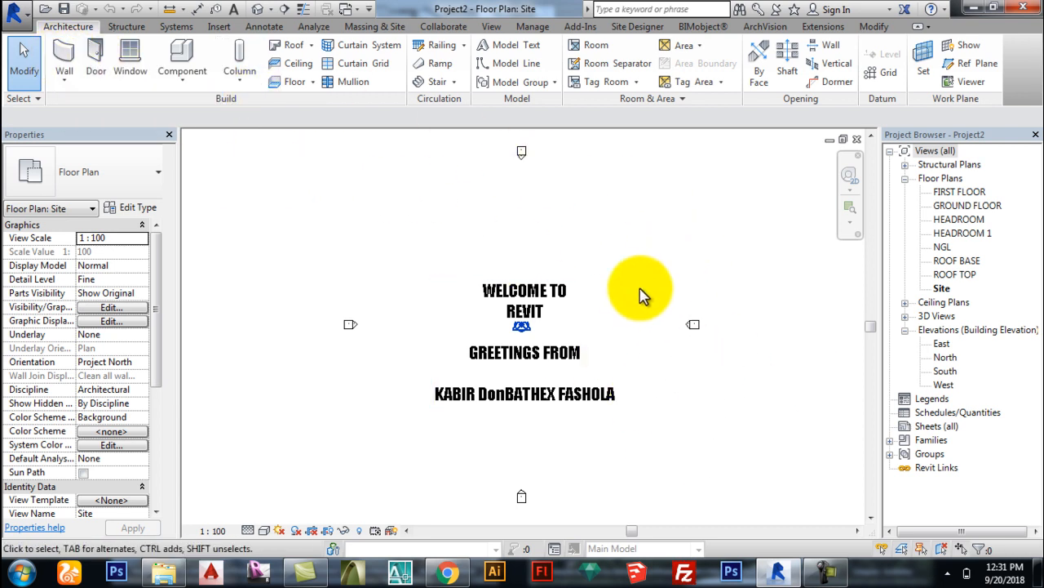
click(60, 52)
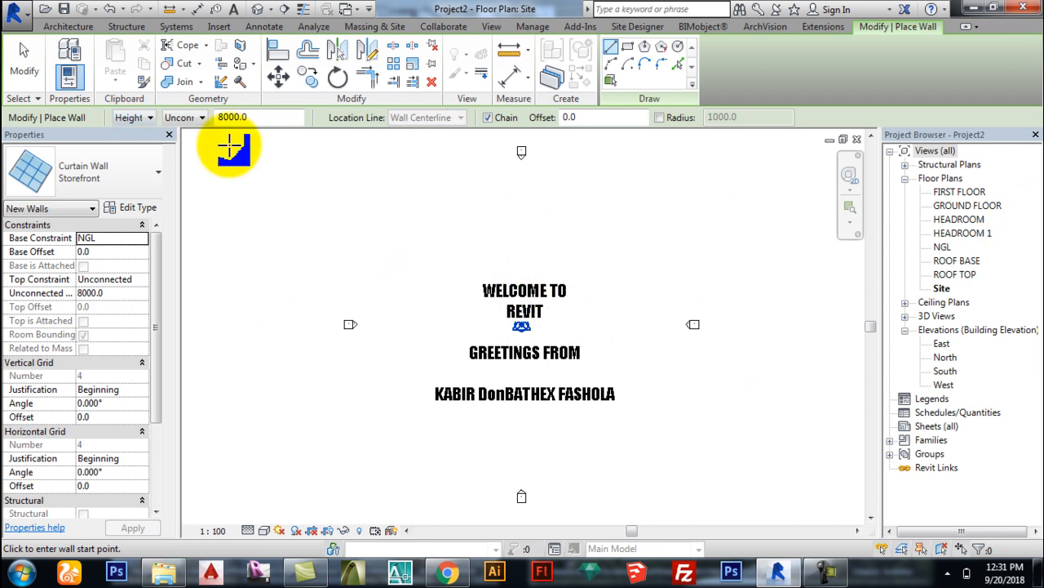
click(22, 57)
click(514, 352)
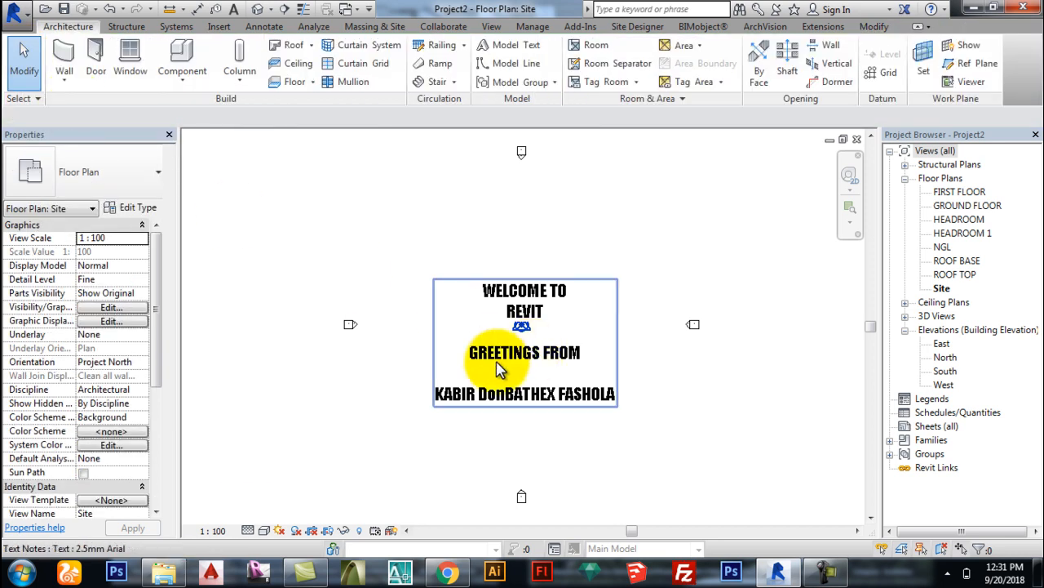
click(433, 85)
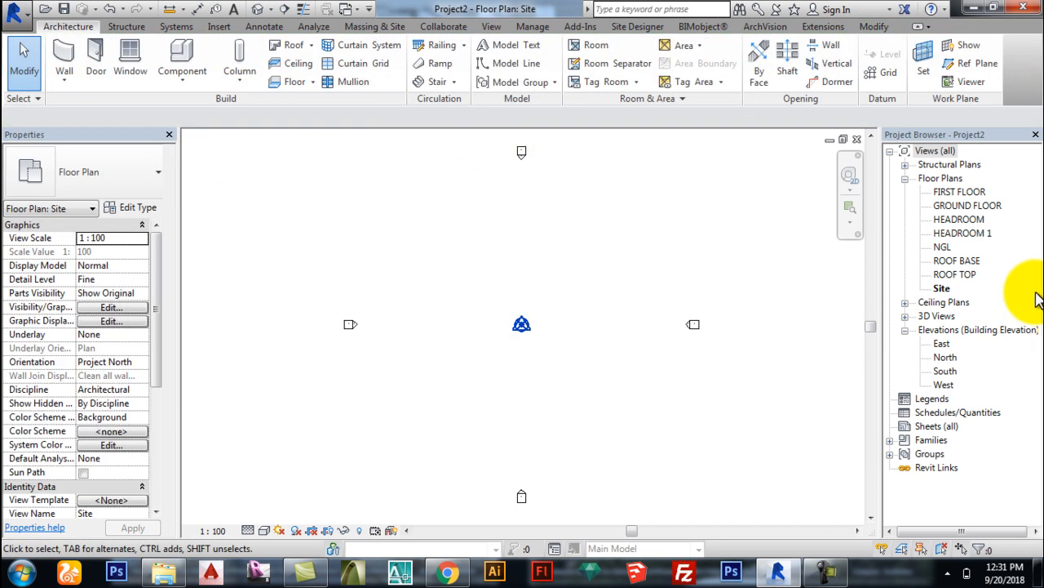
Step: Check the levels in the East elevation, then return to the GROUND FLOOR plan
double_click(983, 205)
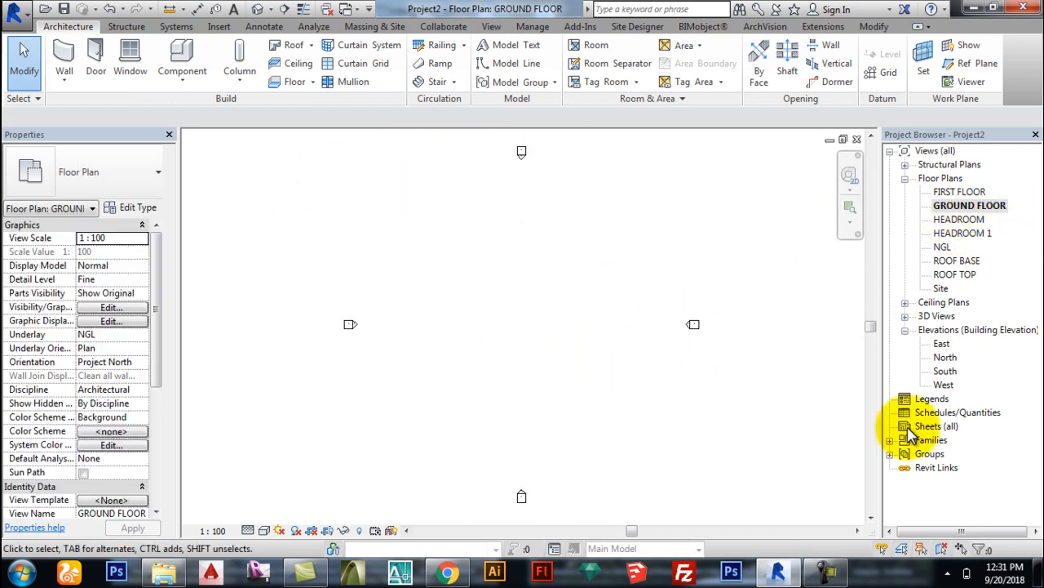
double_click(943, 344)
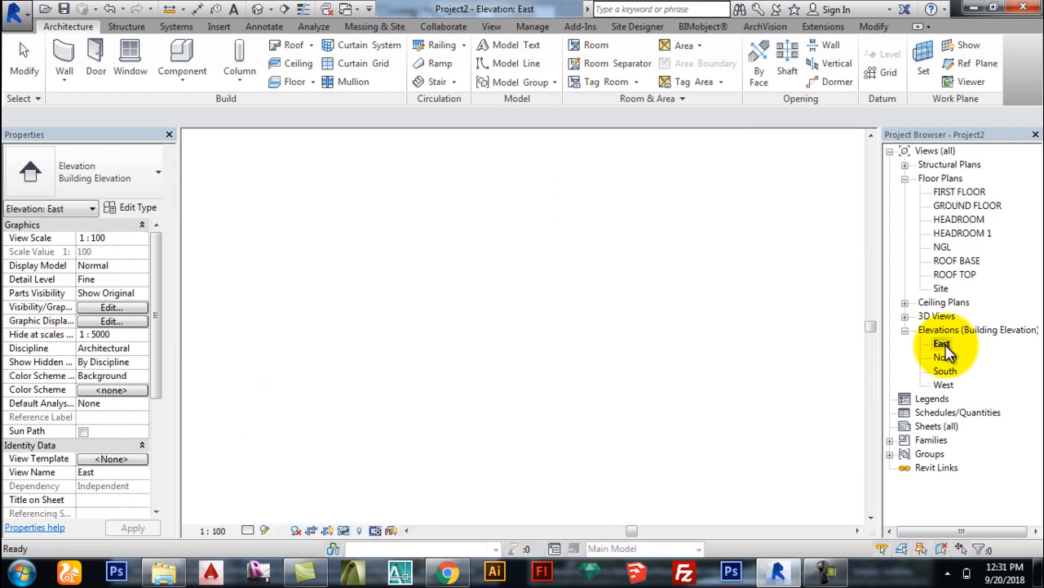
scroll(792, 443, up, 3)
scroll(599, 466, down, 3)
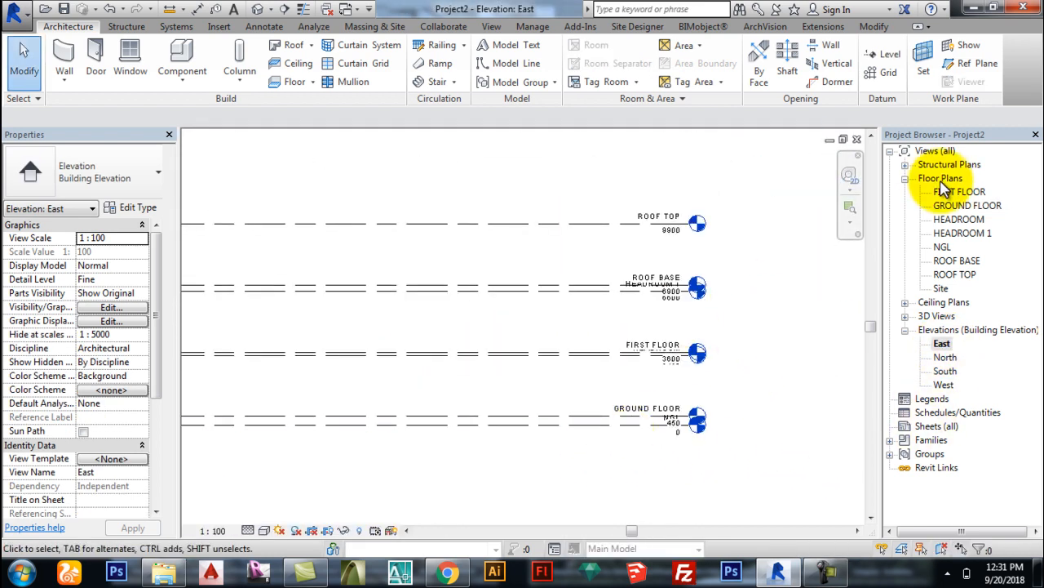
double_click(967, 205)
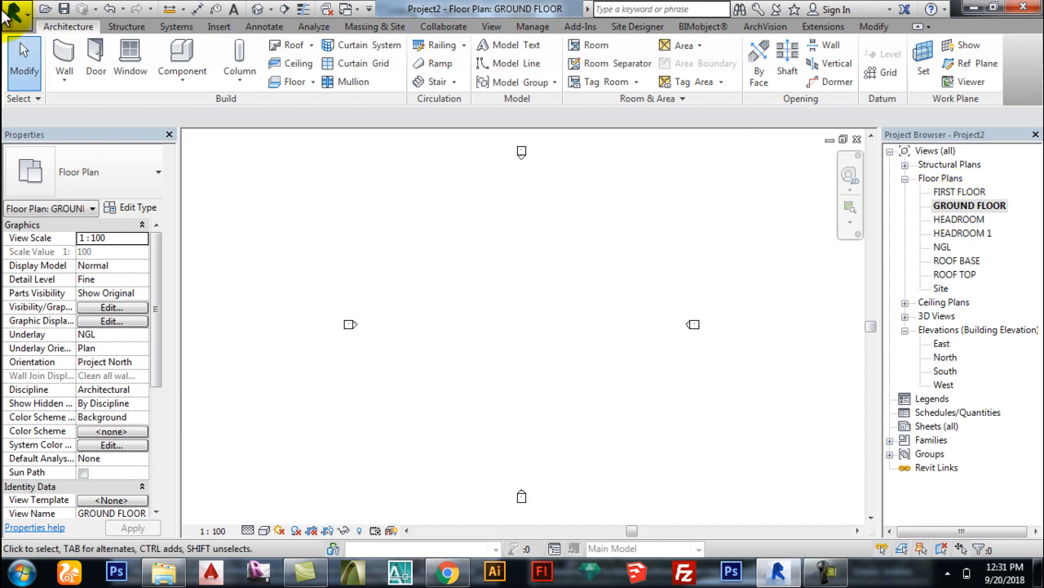
click(64, 58)
click(441, 302)
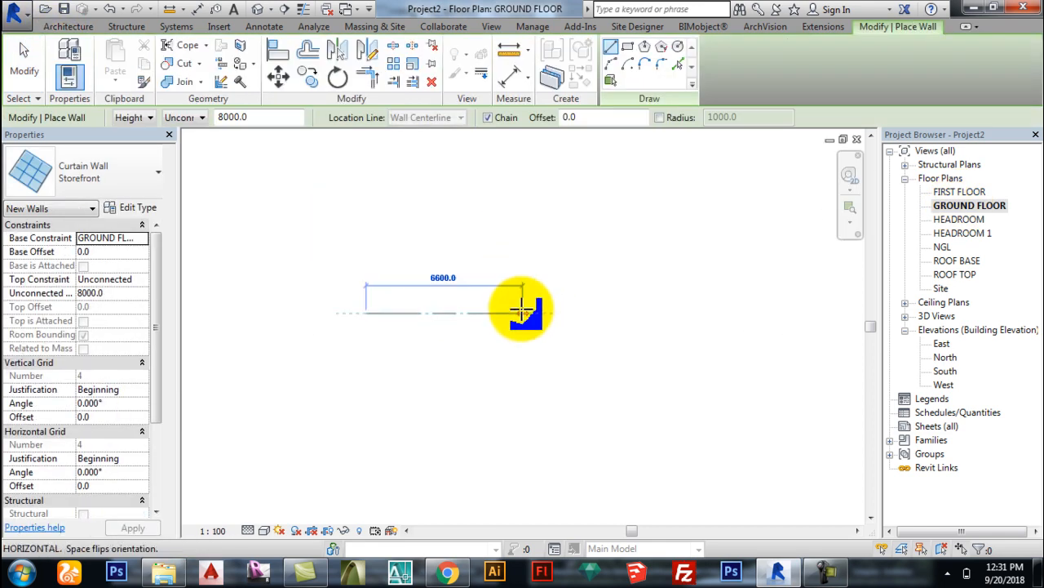
scroll(514, 302, up, 4)
scroll(404, 318, up, 4)
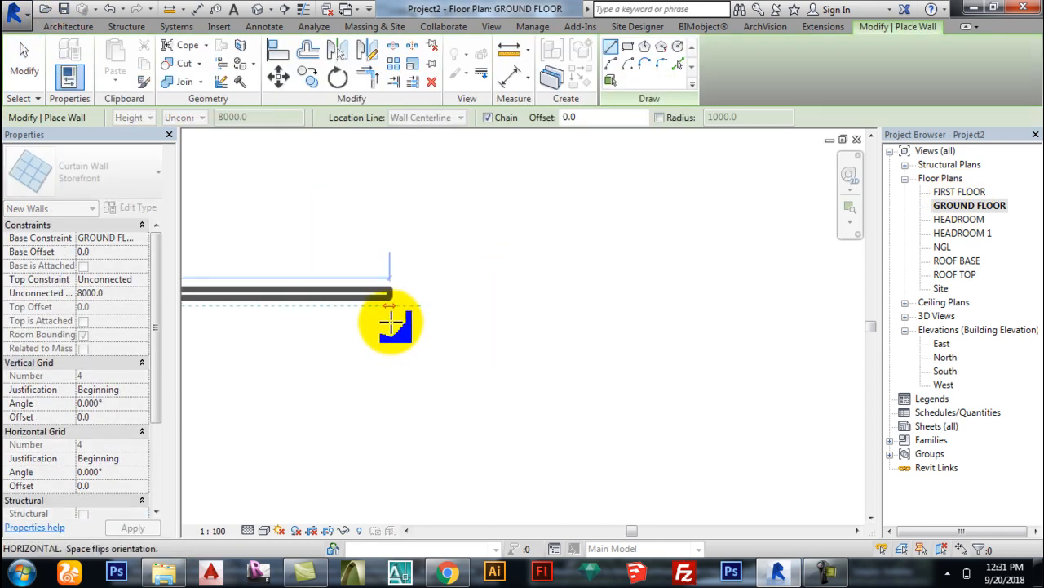
click(519, 331)
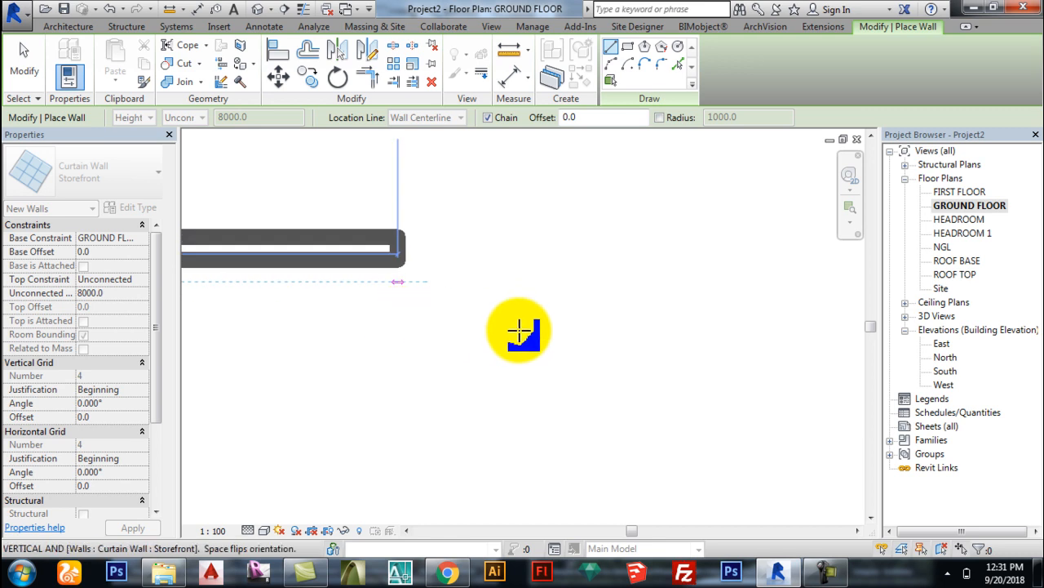
scroll(310, 296, up, 2)
key(Escape)
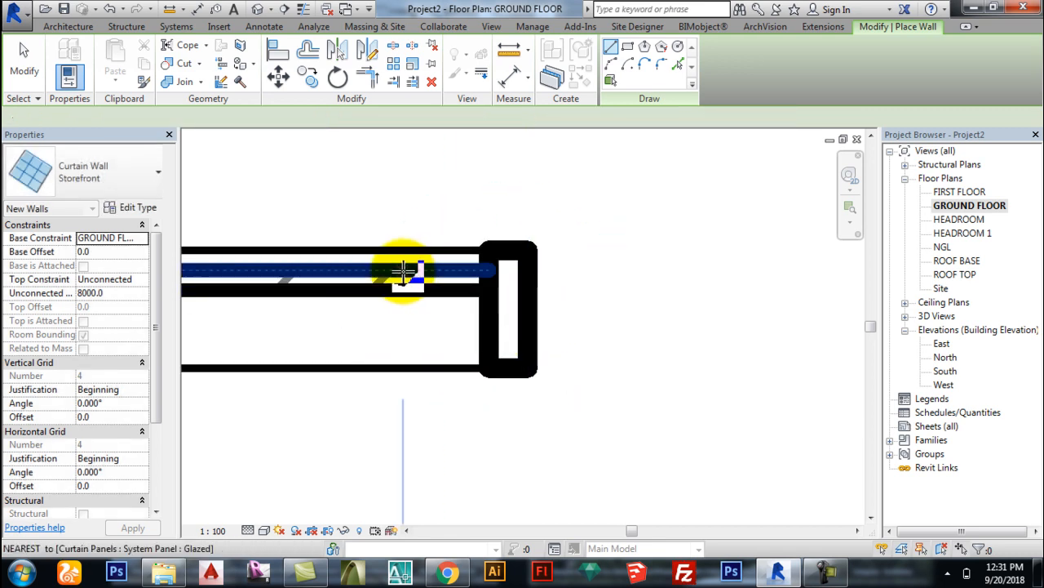
scroll(460, 305, down, 2)
key(Escape)
click(463, 314)
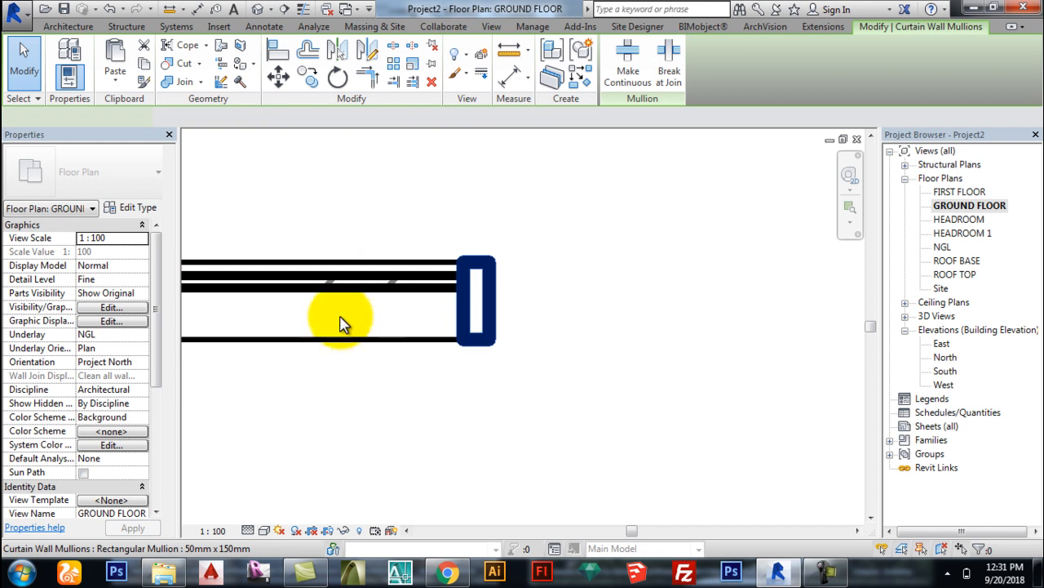
key(Escape)
click(124, 175)
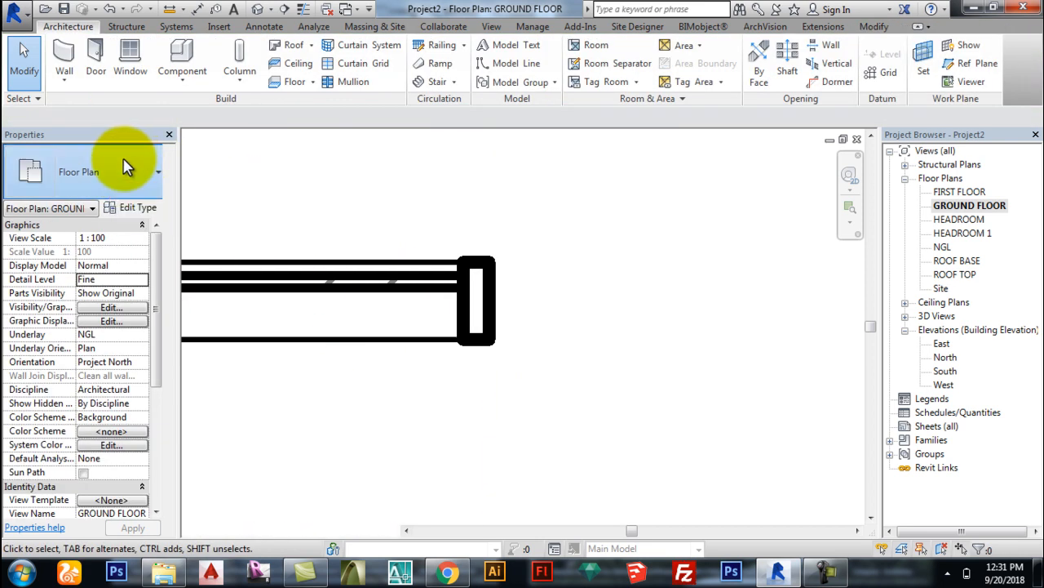
click(61, 53)
click(123, 171)
scroll(122, 269, up, 5)
scroll(112, 279, up, 5)
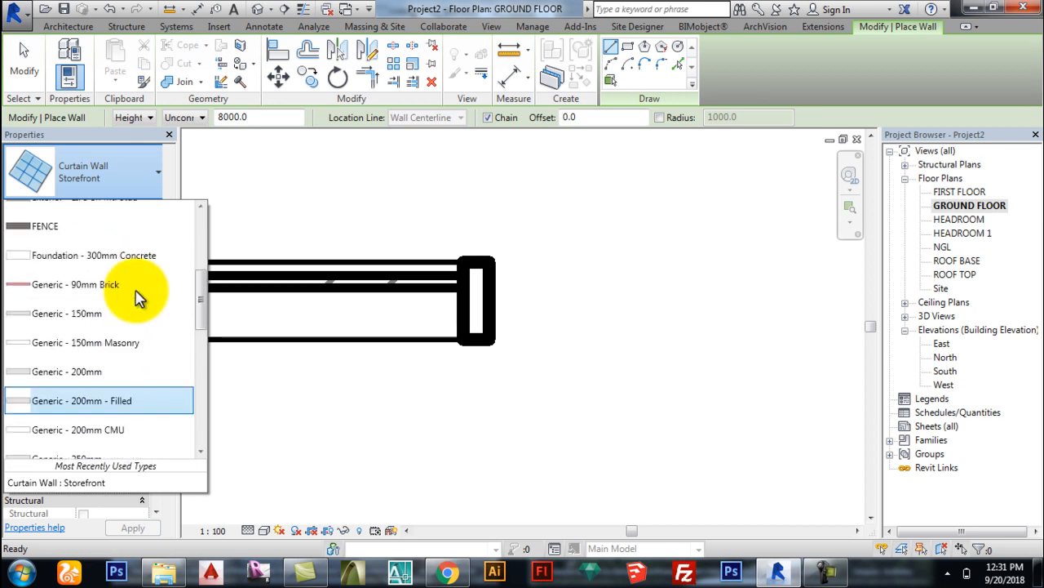
click(63, 275)
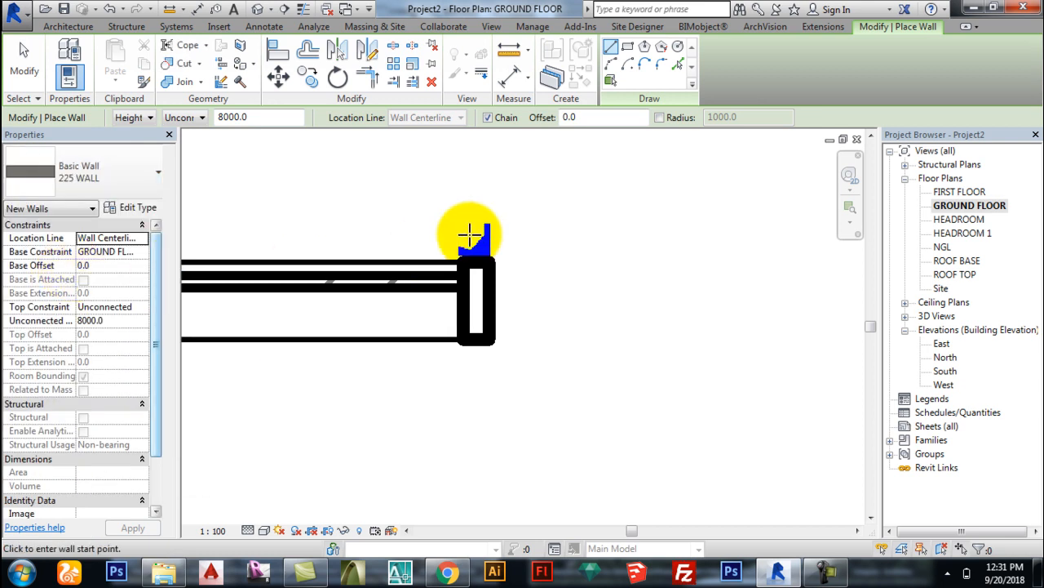
click(608, 232)
click(608, 397)
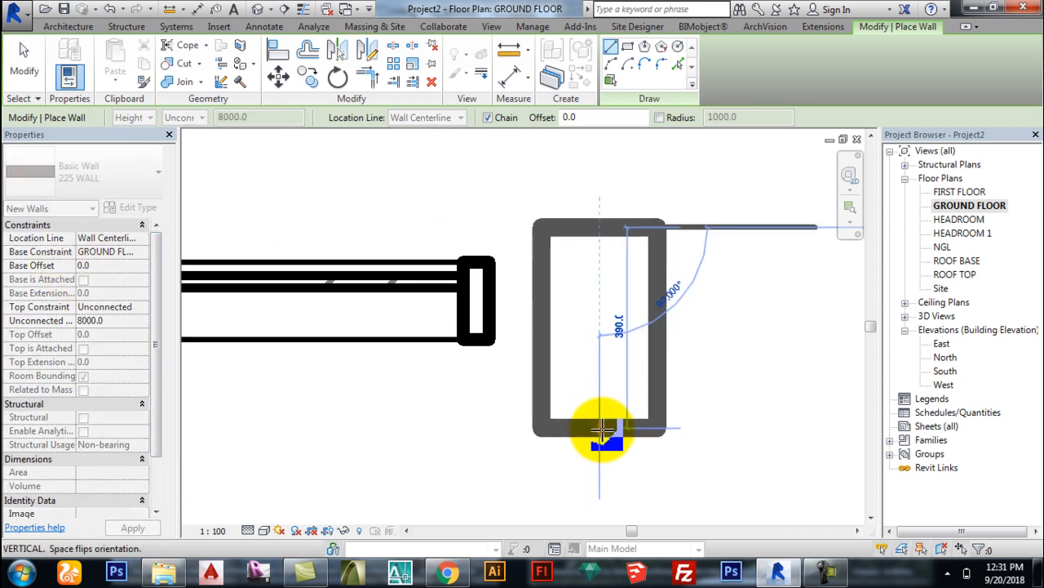
scroll(350, 315, down, 4)
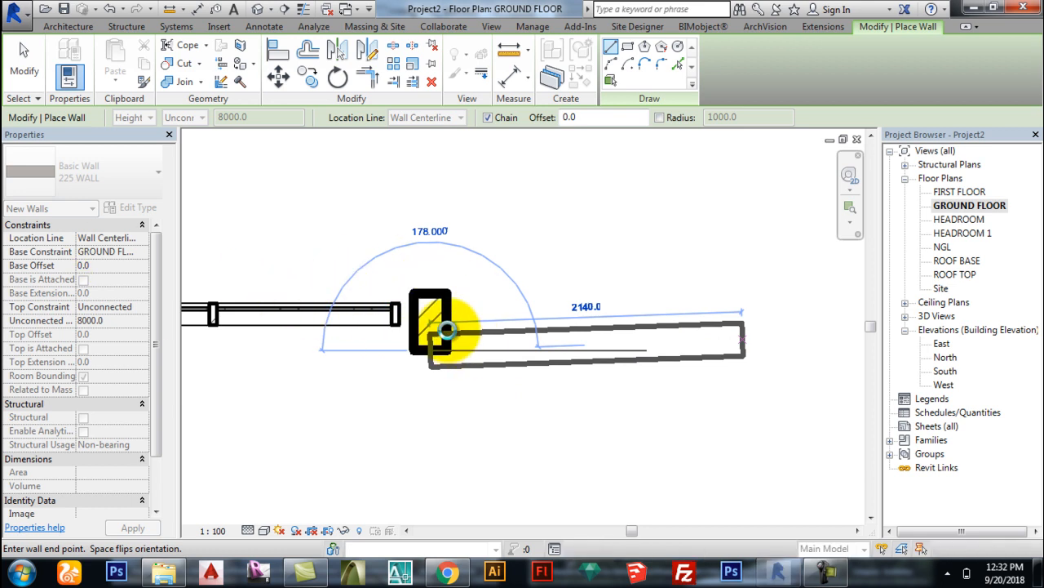
key(Escape)
key(Escape)
scroll(473, 310, down, 2)
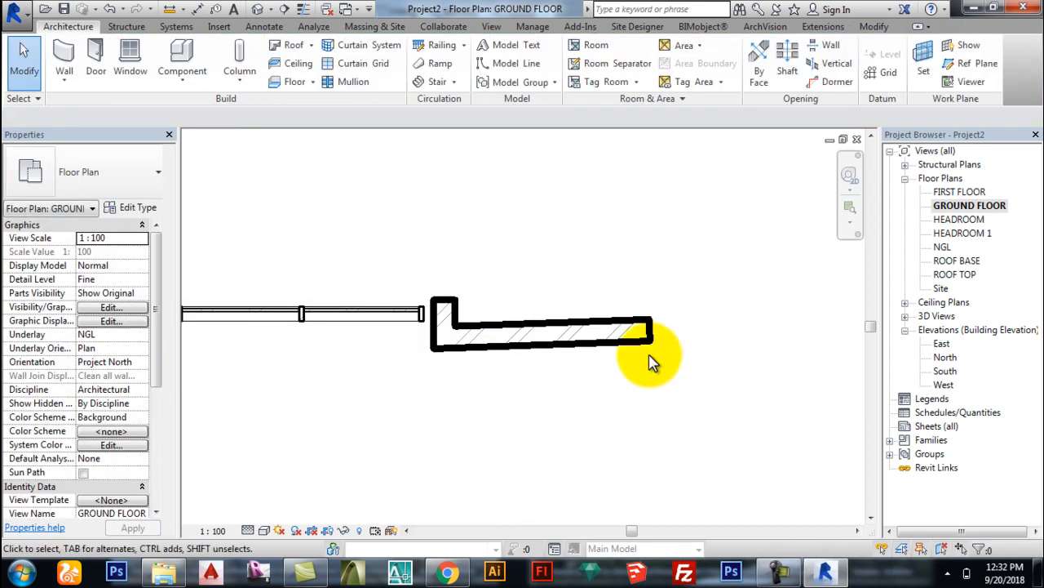
scroll(684, 360, down, 2)
drag(740, 414, 235, 273)
key(Delete)
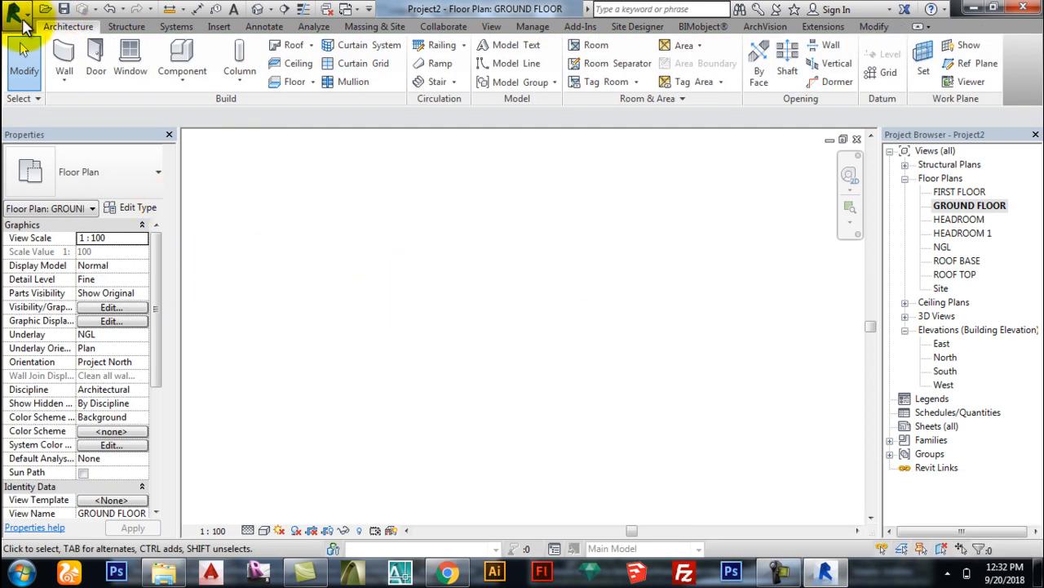
Step: Close Project2 without saving its changes
click(14, 12)
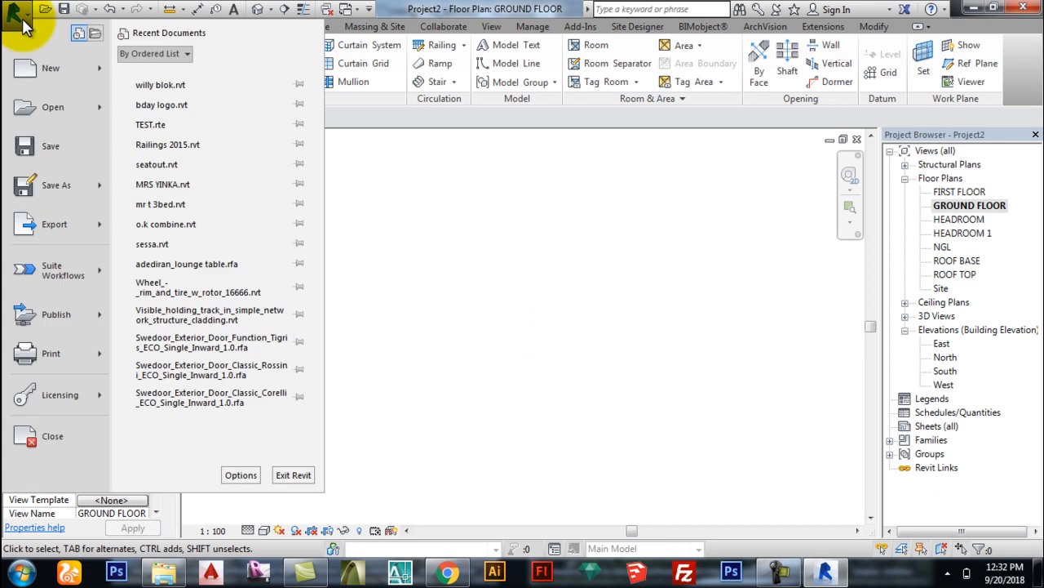
click(973, 10)
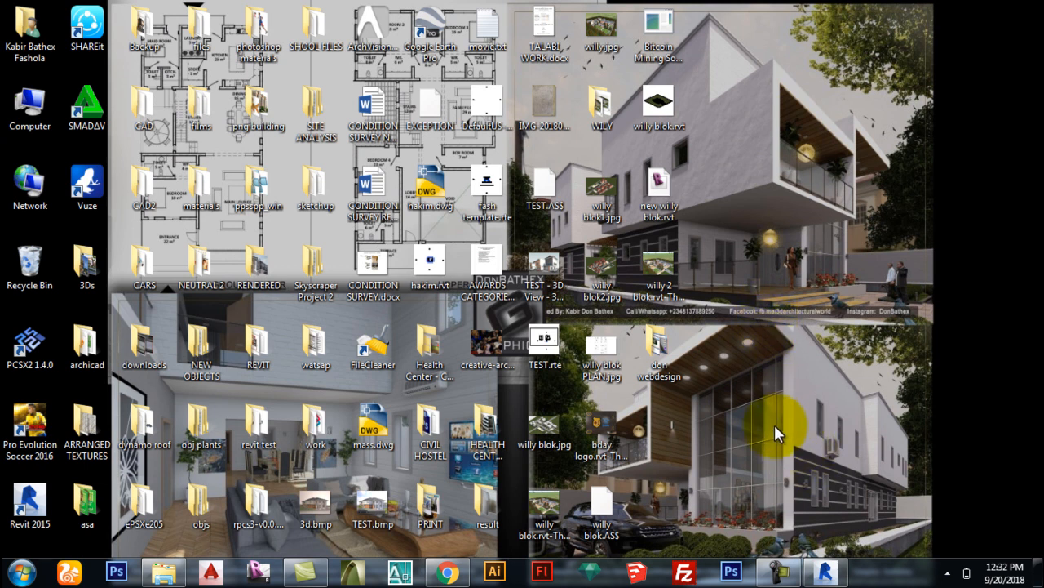
click(490, 114)
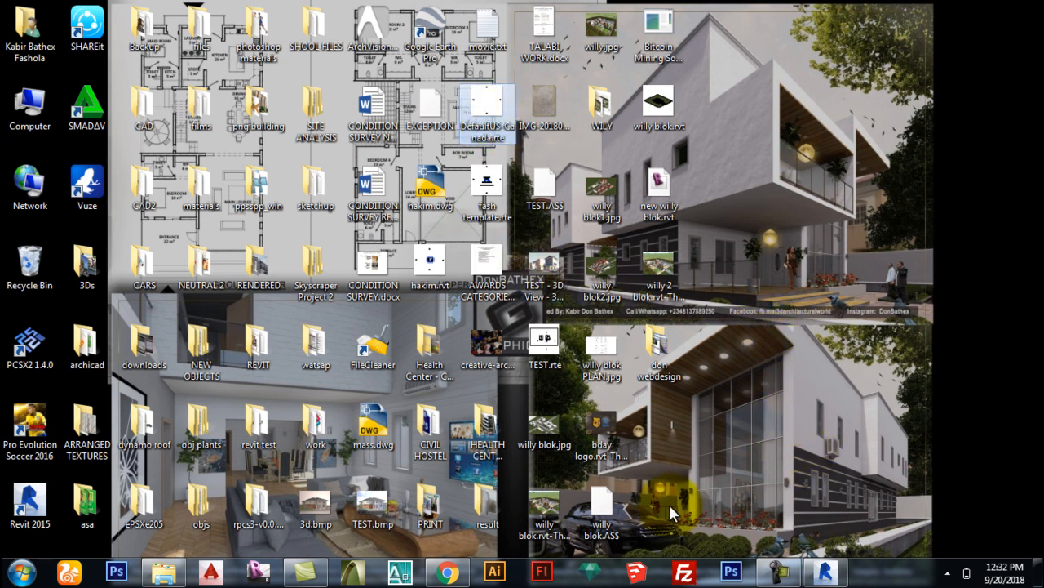
click(823, 573)
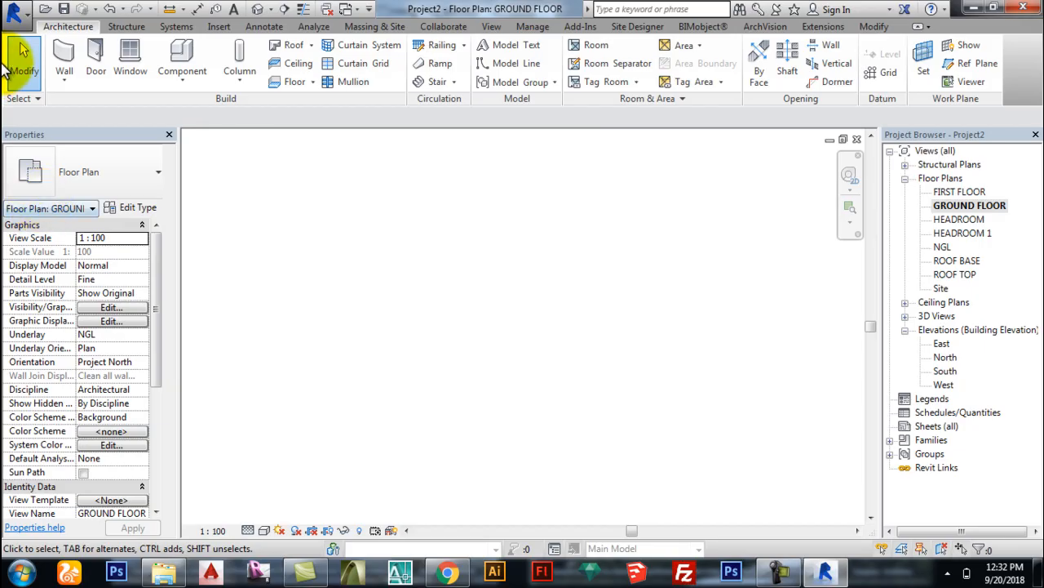
click(24, 15)
click(93, 431)
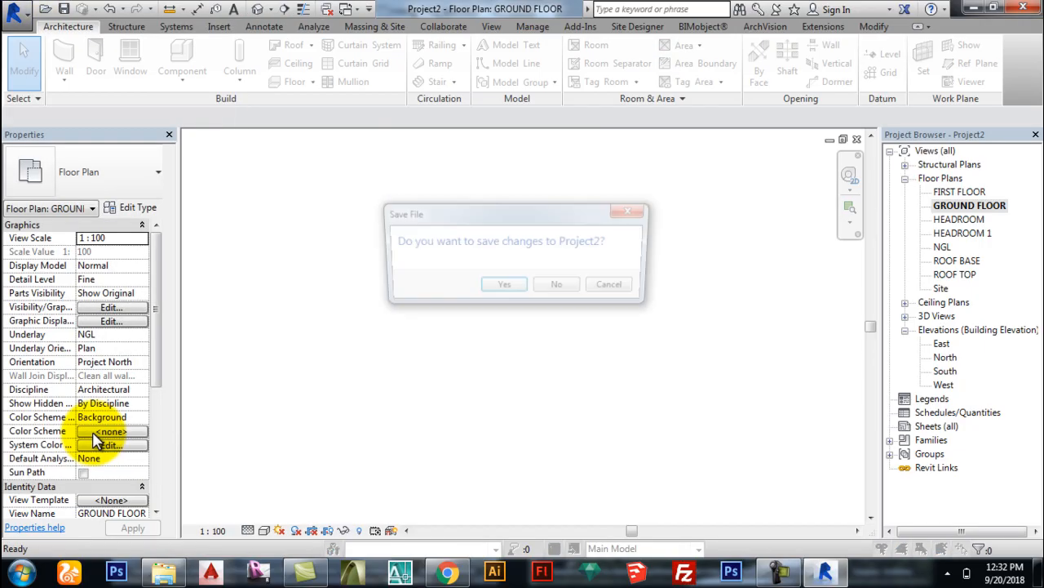
click(560, 288)
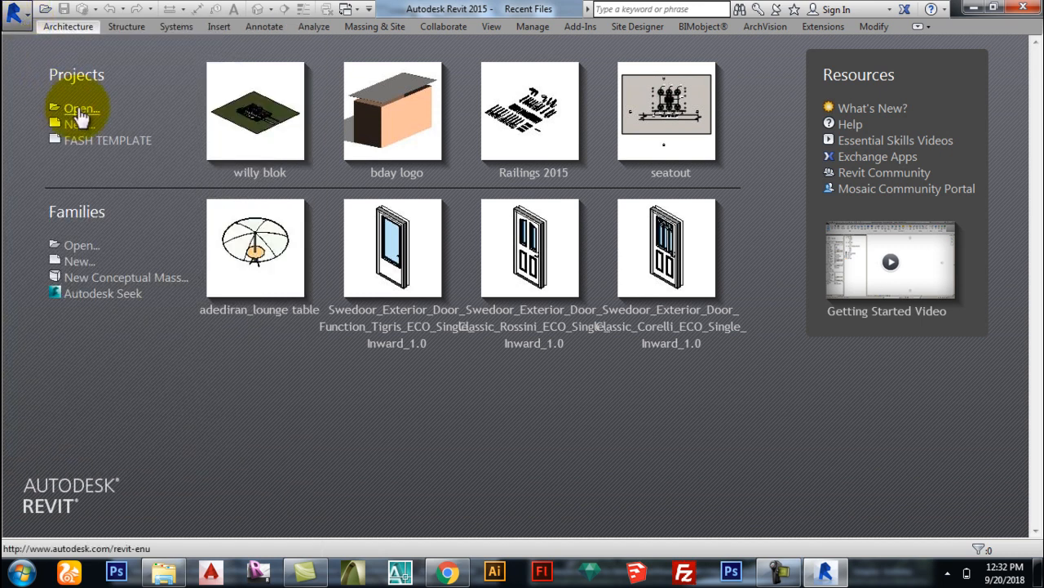
Step: Open the DefaultUS-Canada.rte template from the Desktop
click(80, 111)
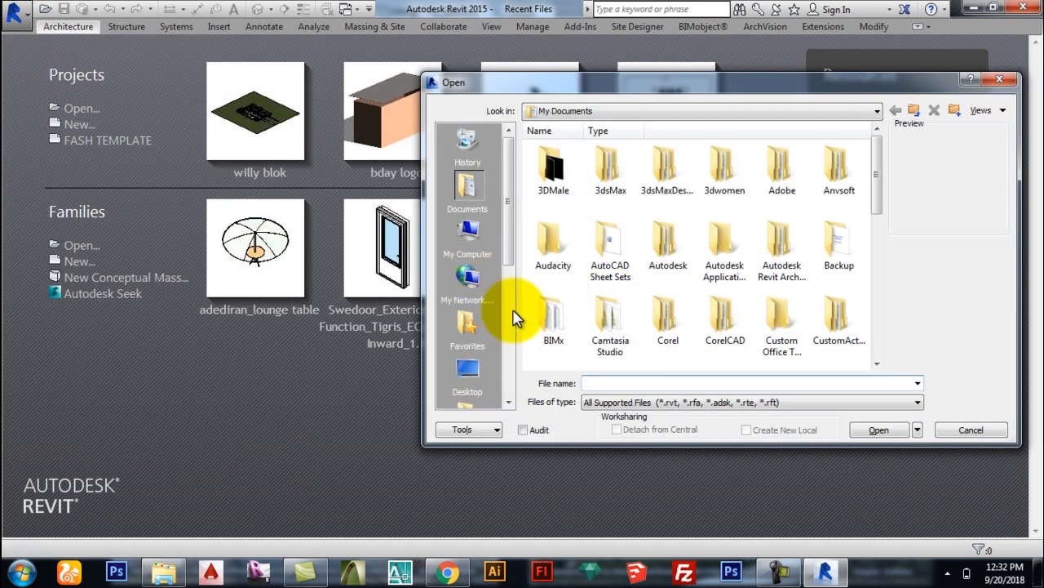
click(468, 371)
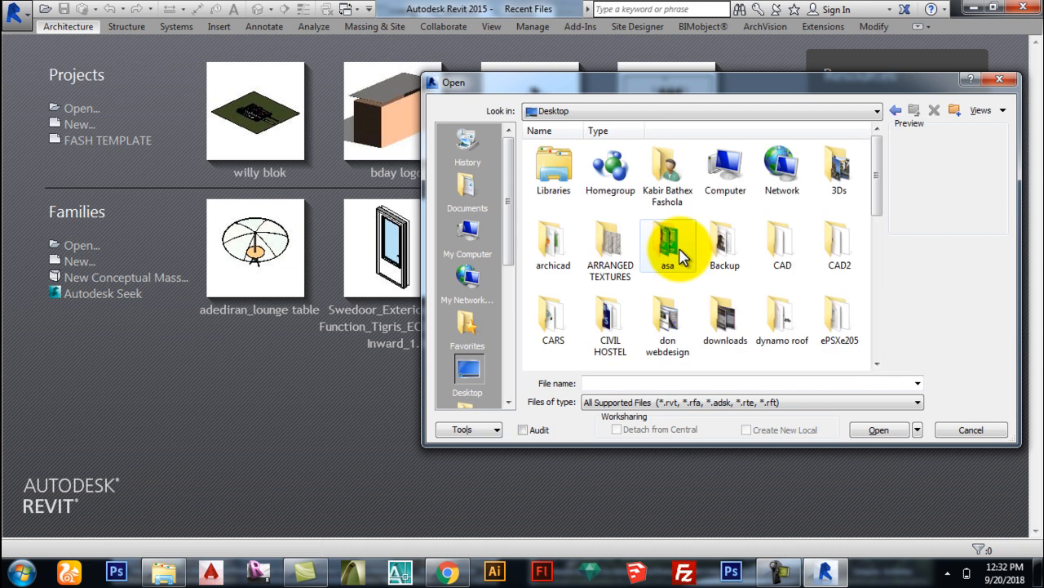
scroll(681, 257, down, 5)
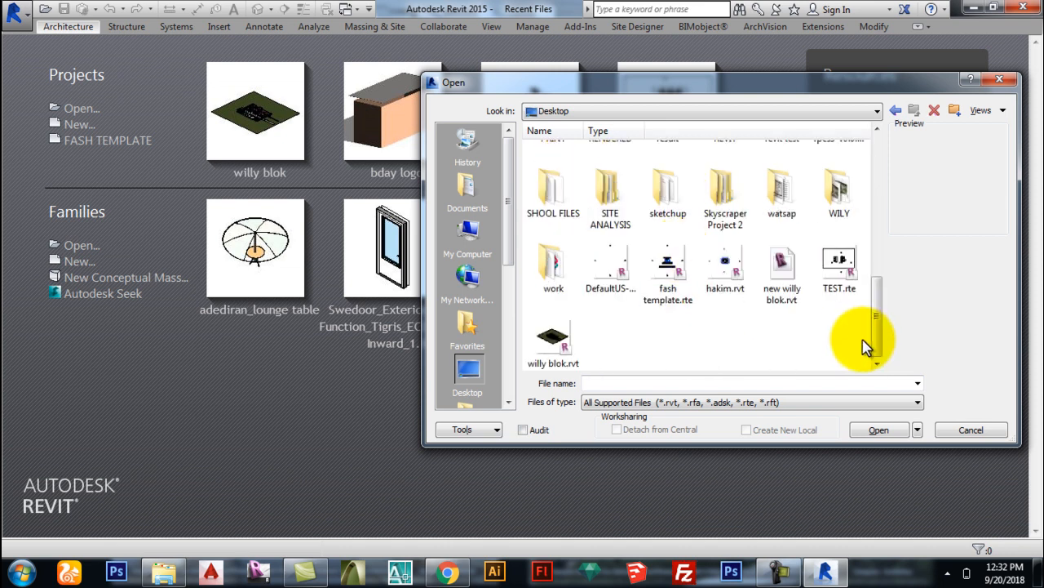
click(589, 276)
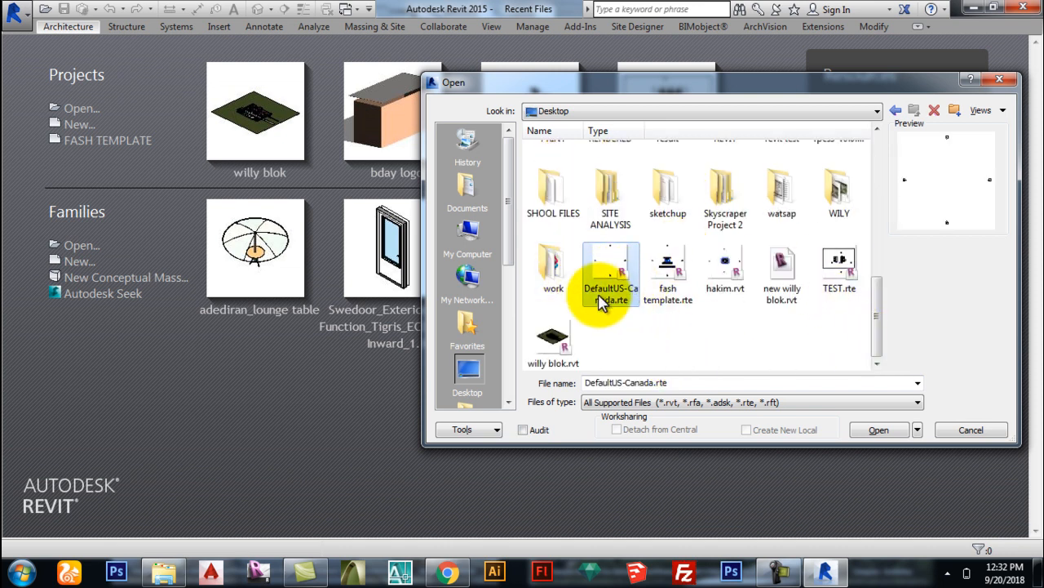
click(879, 430)
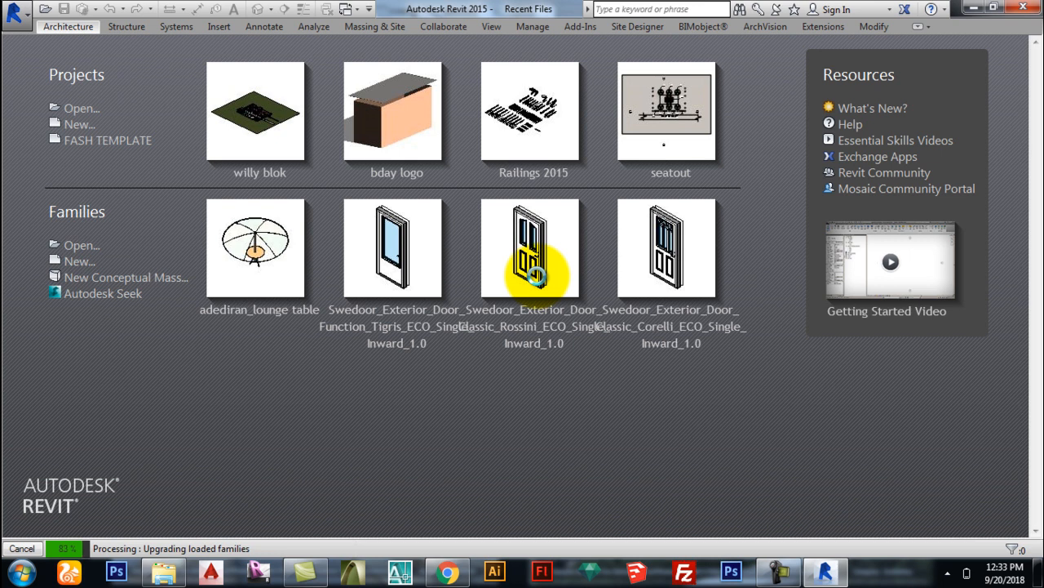
Step: Let DefaultUS-Canada.rte finish upgrading, then bring up the Application Menu
click(785, 574)
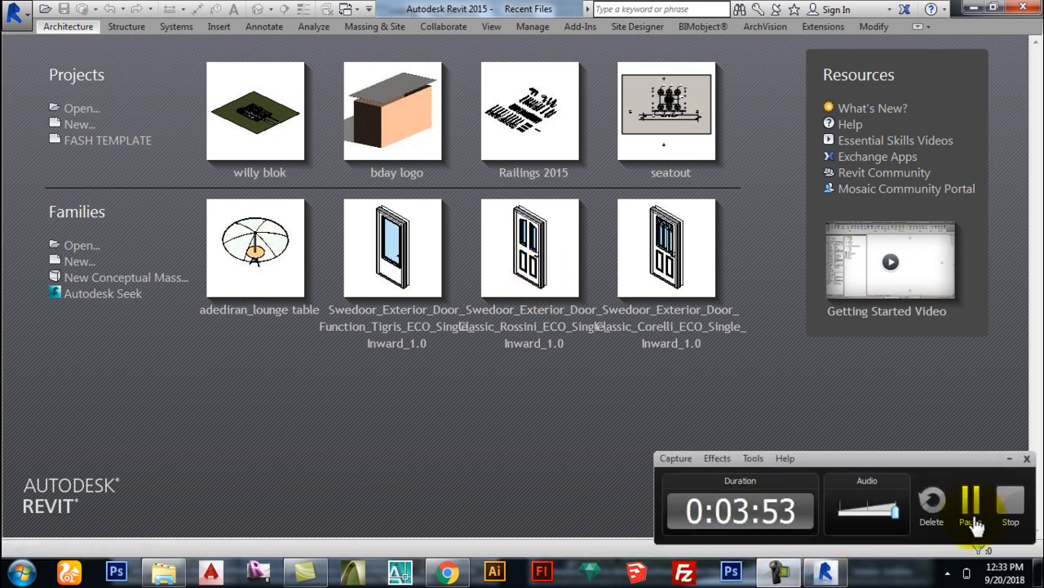
click(971, 502)
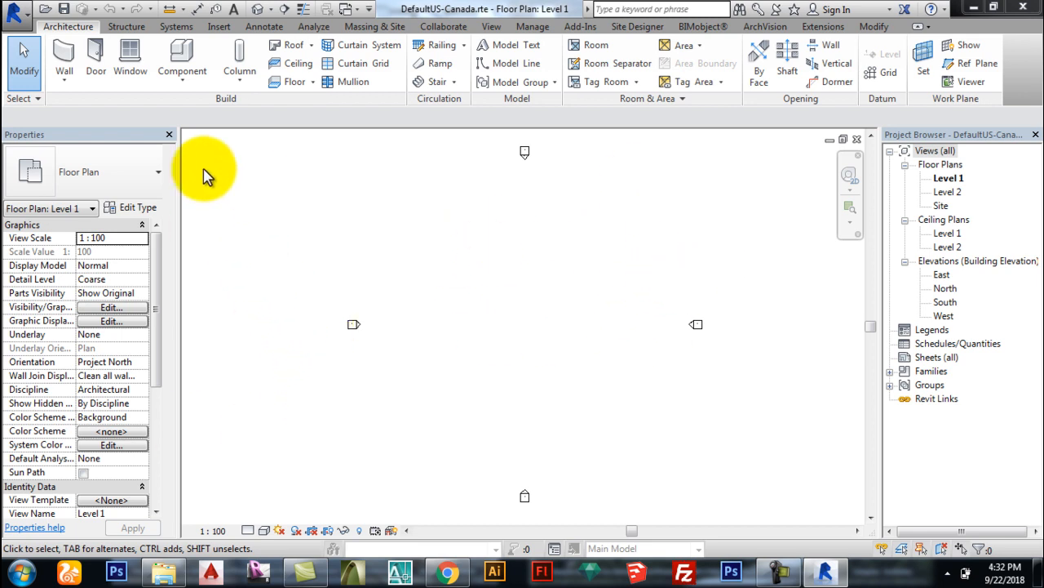
click(18, 12)
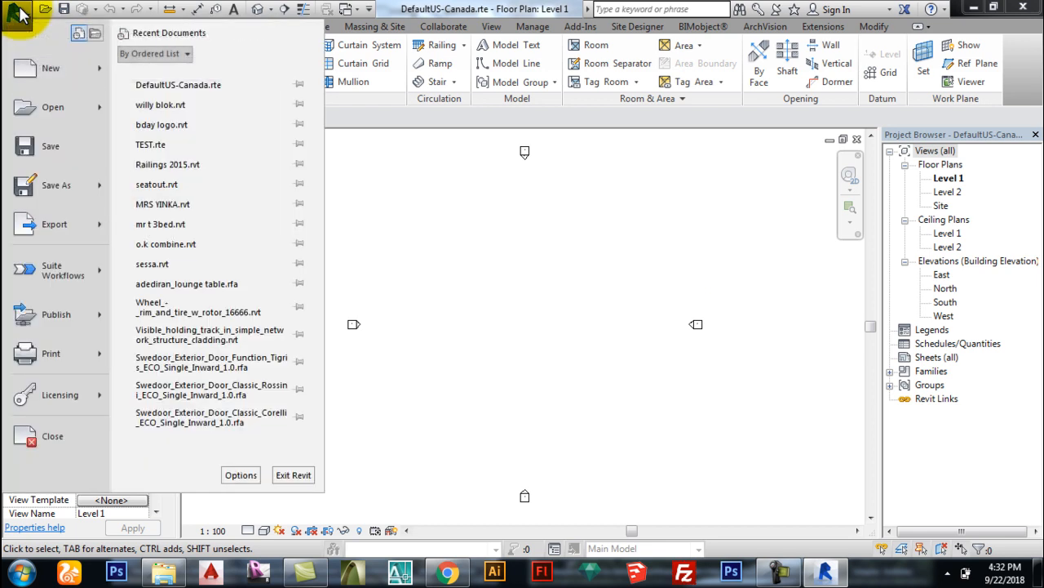
click(18, 12)
click(18, 13)
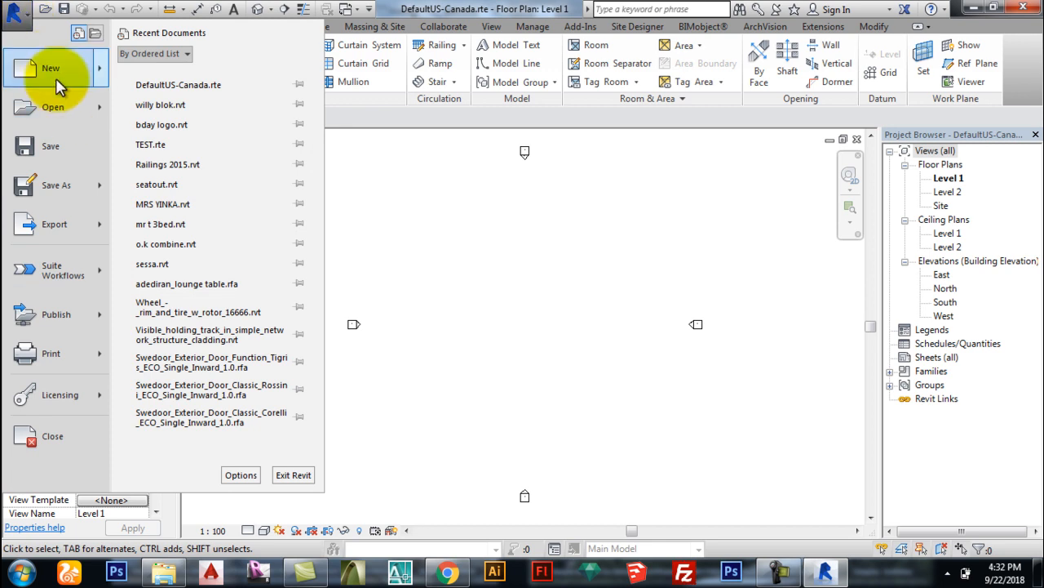
Step: Browse the New, Save As, Export, Publish and Print entries, then open and close Print
mouse_move(59, 84)
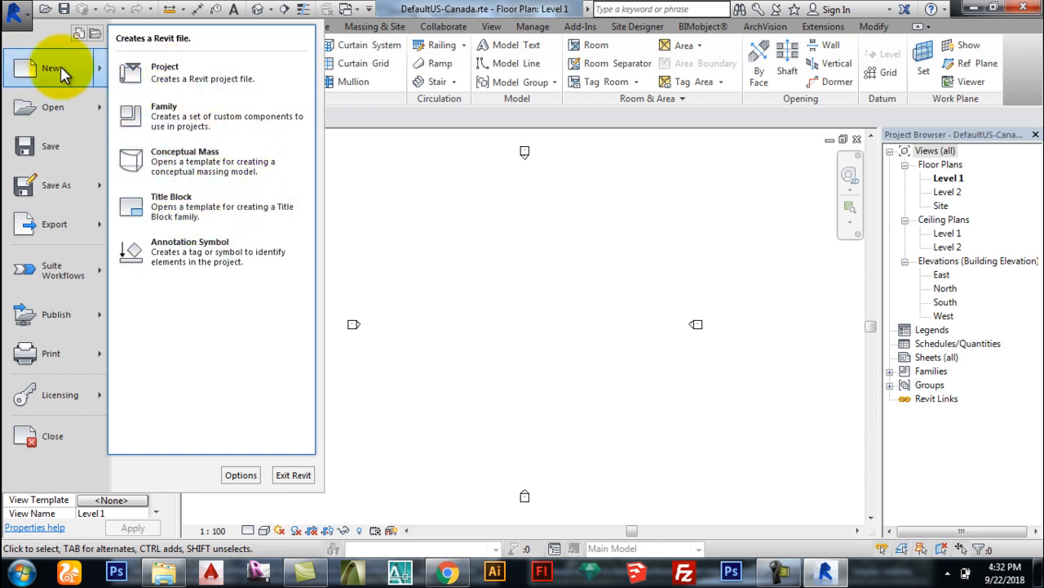
mouse_move(54, 112)
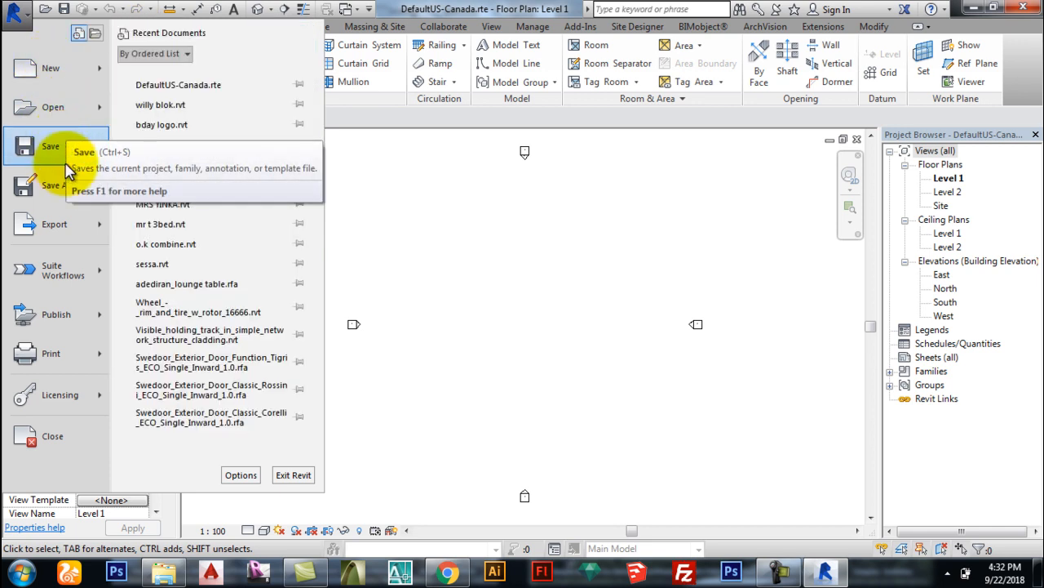
mouse_move(61, 196)
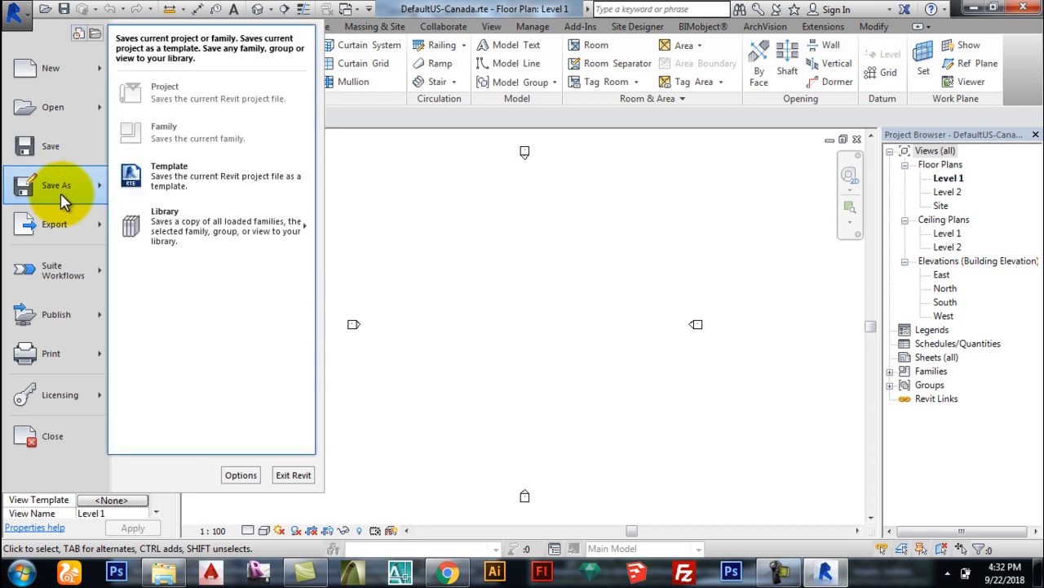
mouse_move(58, 236)
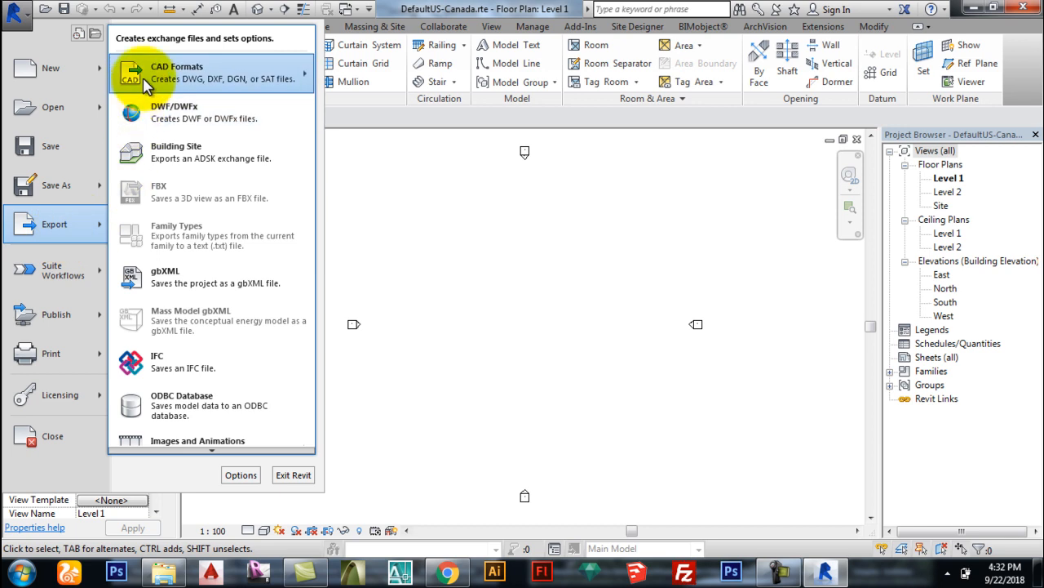
mouse_move(226, 82)
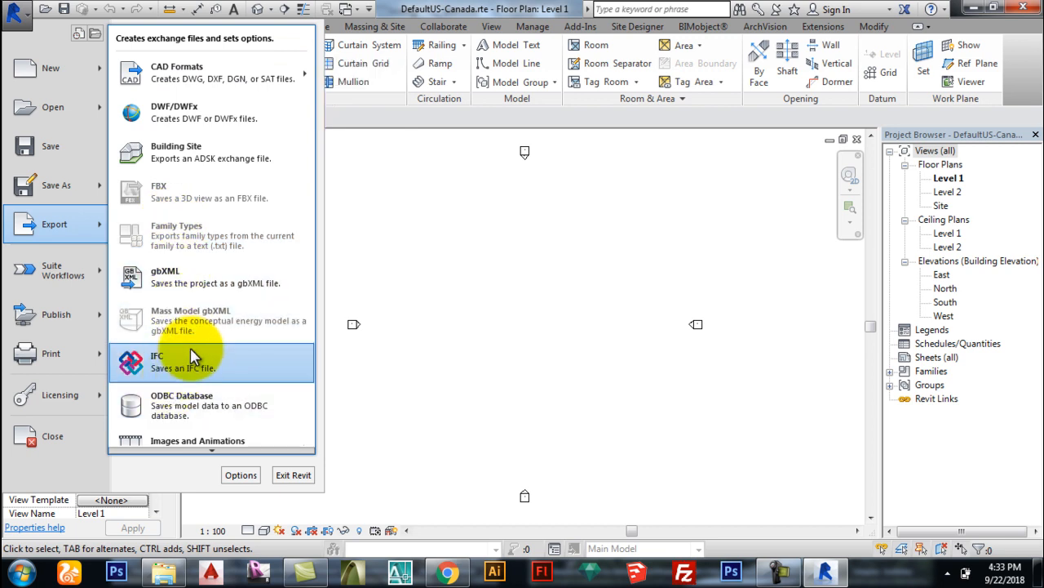
mouse_move(208, 441)
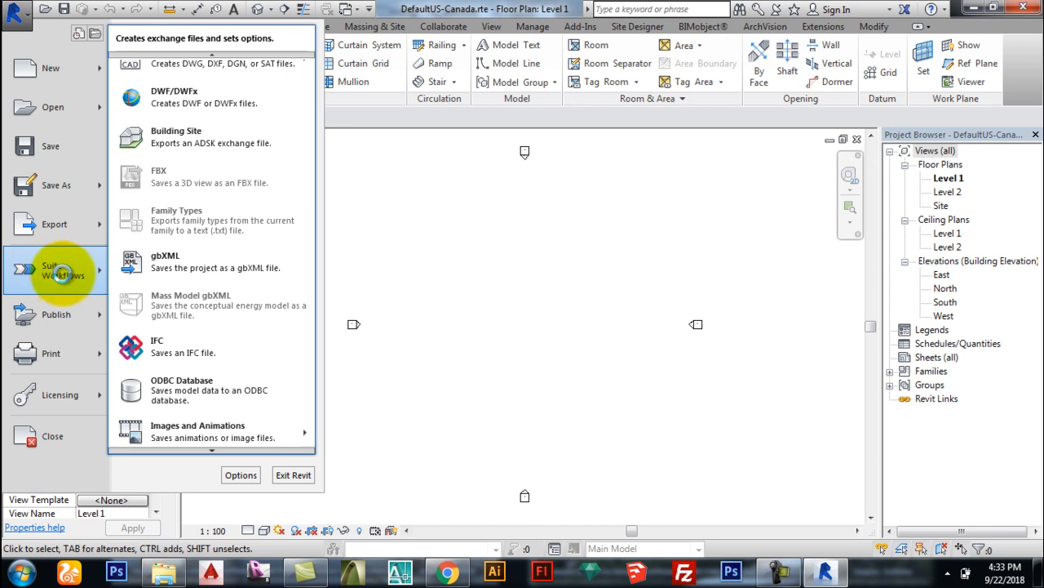
mouse_move(86, 275)
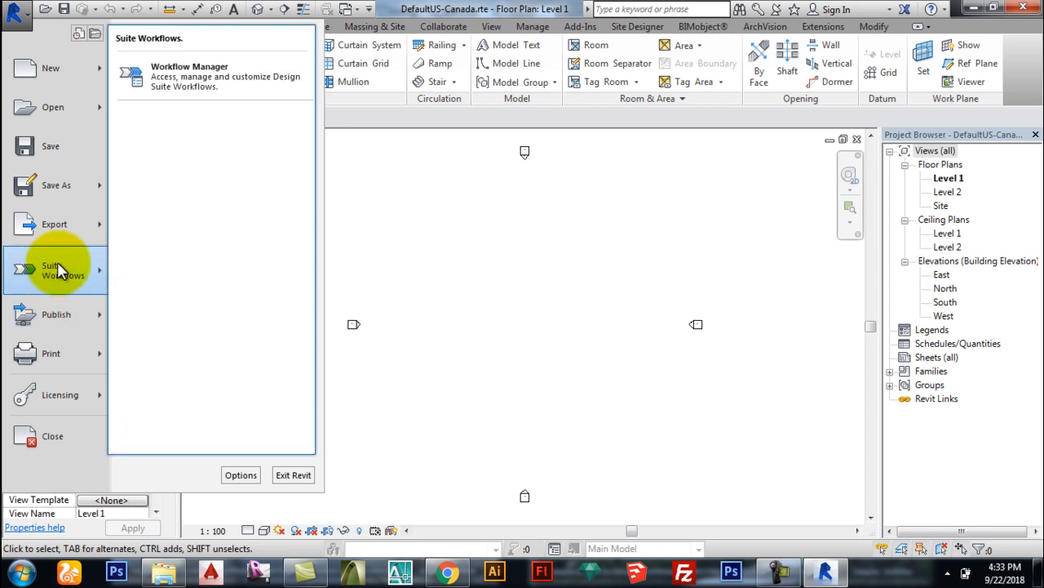
mouse_move(55, 317)
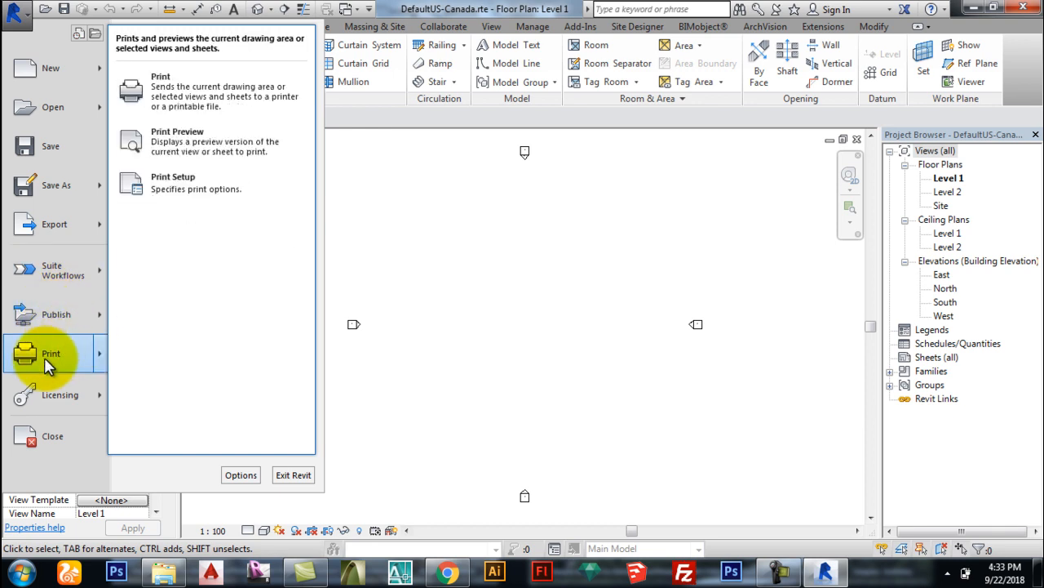
click(50, 355)
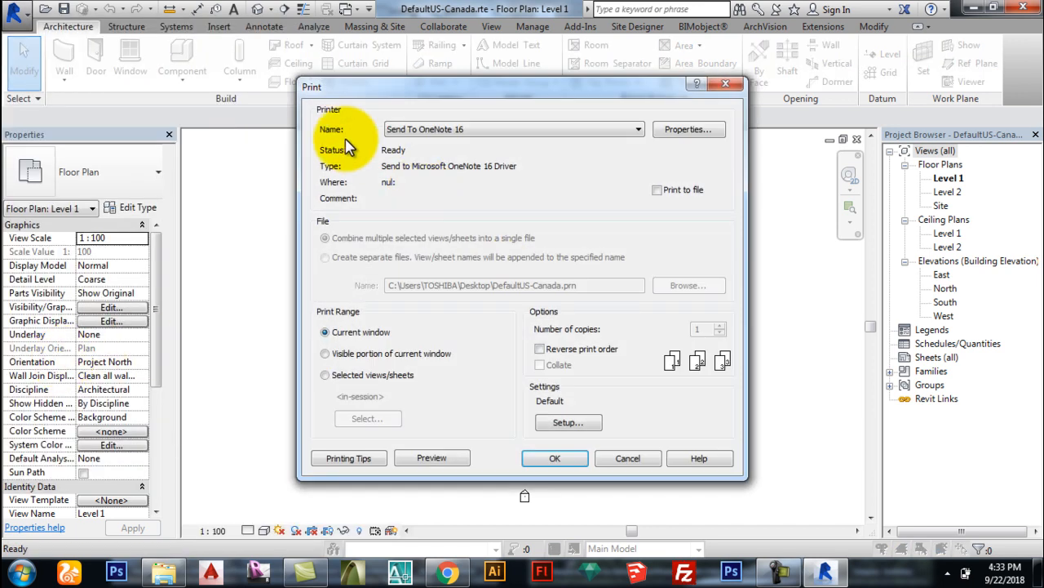
click(726, 83)
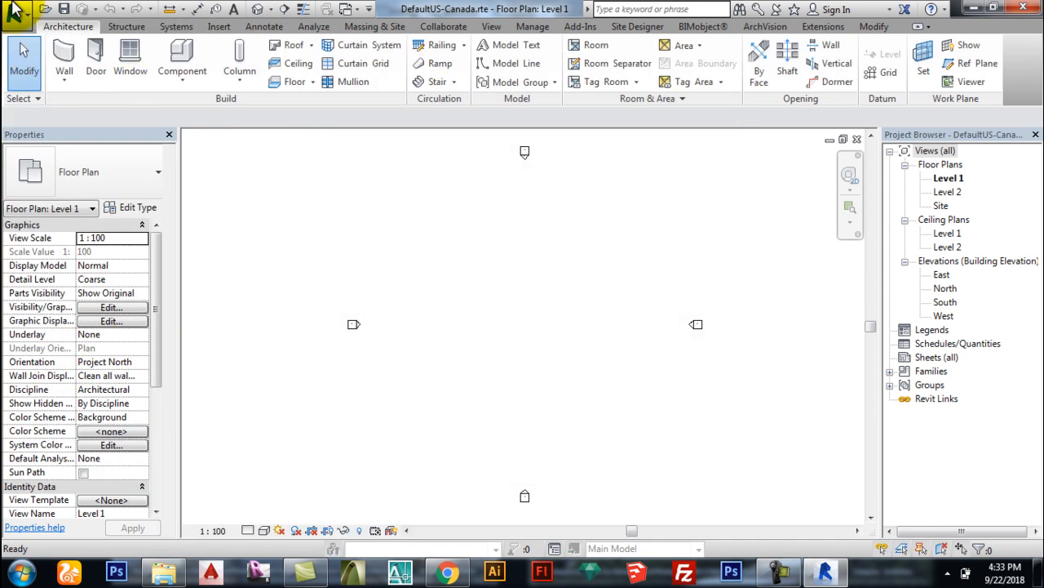
Step: Show the Application Menu with its Recent Documents list
click(11, 12)
mouse_move(55, 360)
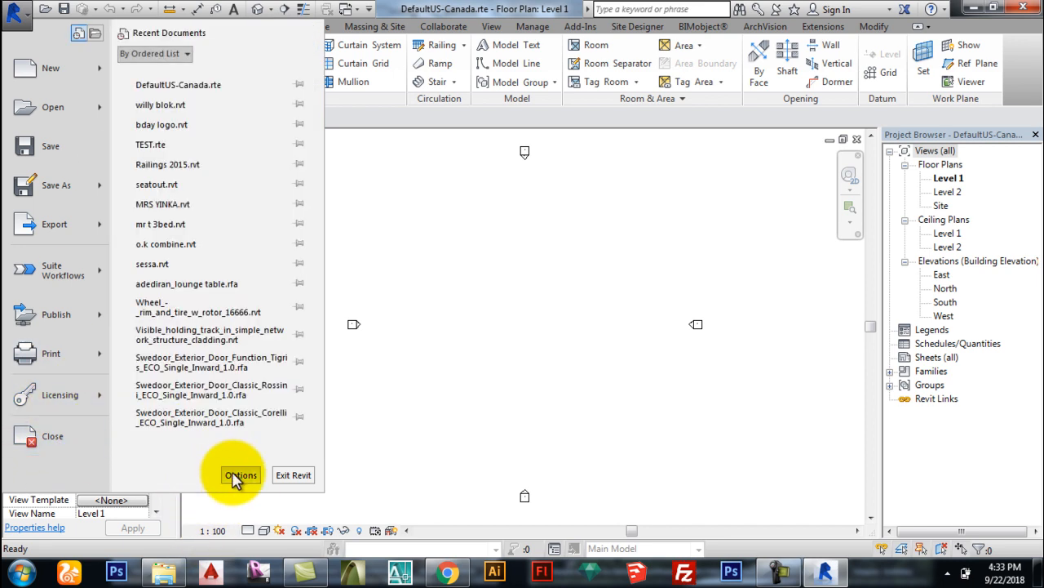
Step: Open Options, view User Interface, then switch to File Locations showing FASH TEMPLATE
click(236, 475)
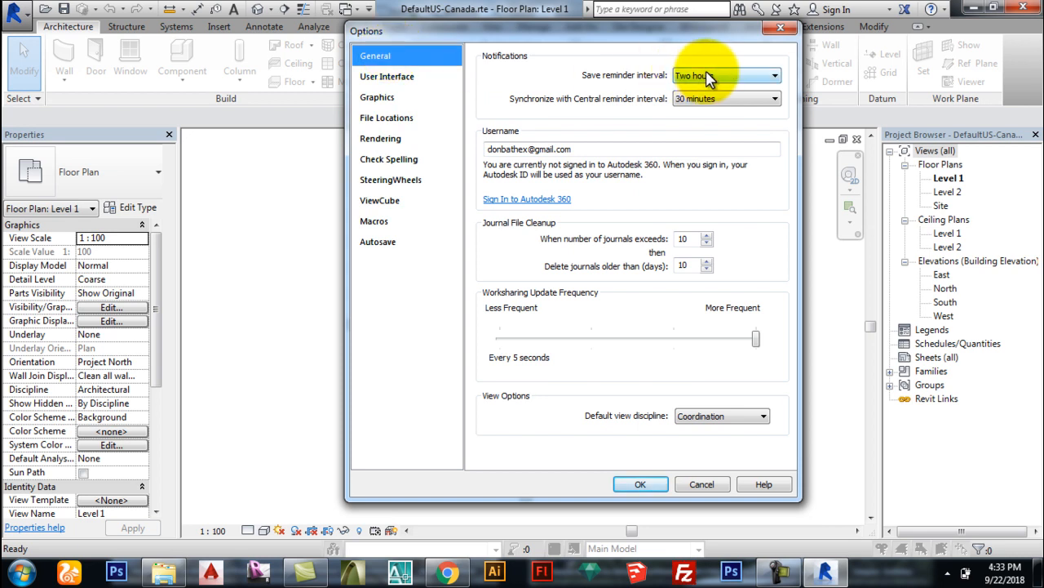
click(385, 80)
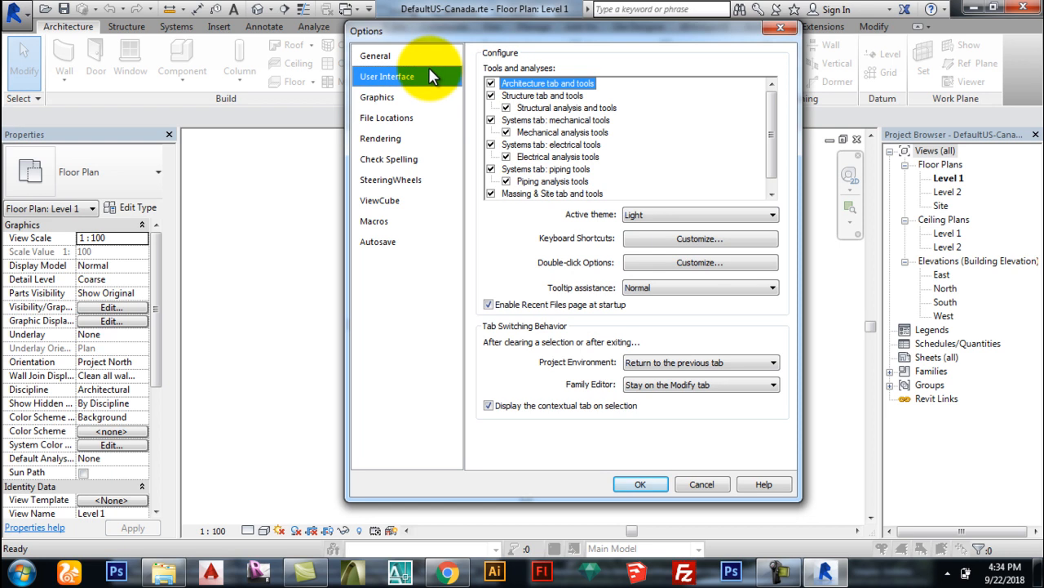
click(427, 126)
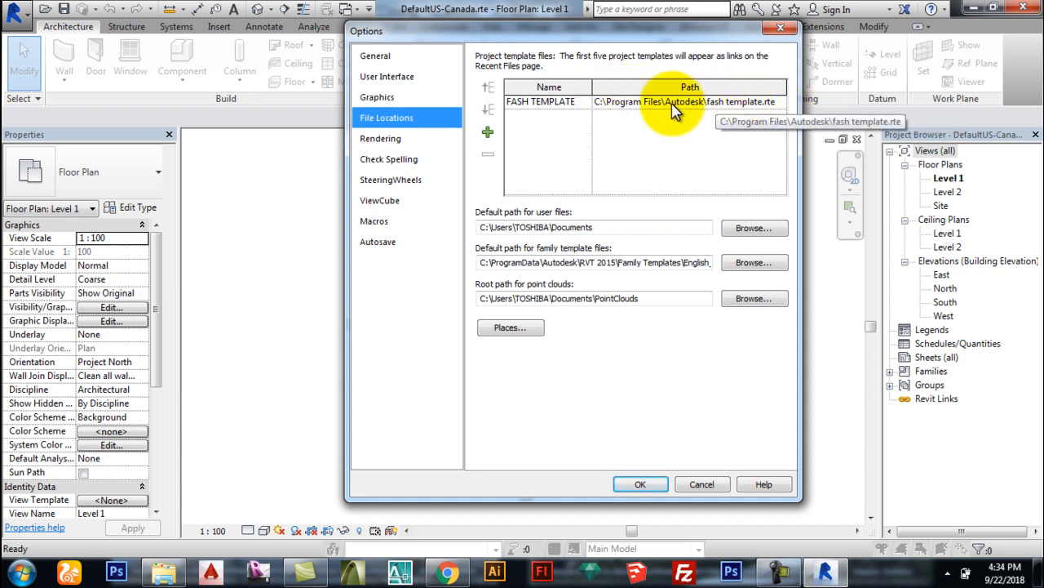
Step: Cancel browsing for a new template, keeping FASH TEMPLATE, and open the Places library list
click(779, 102)
click(780, 102)
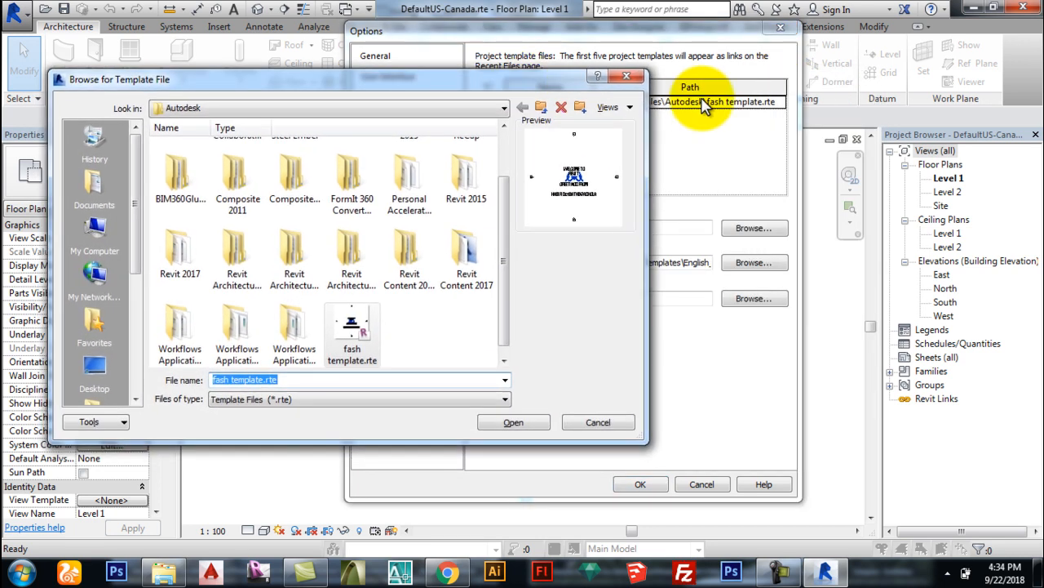
click(627, 78)
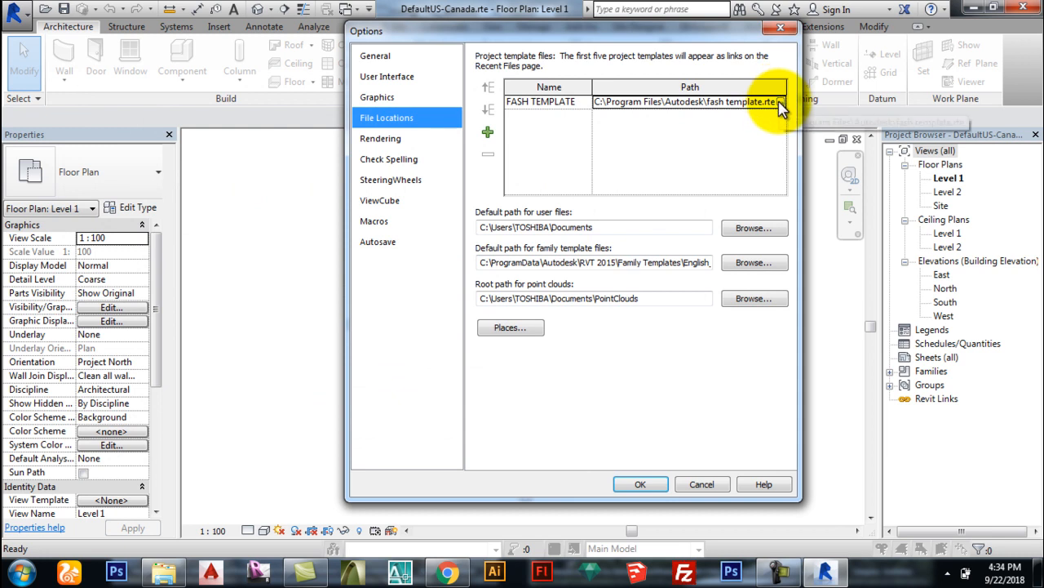
click(780, 103)
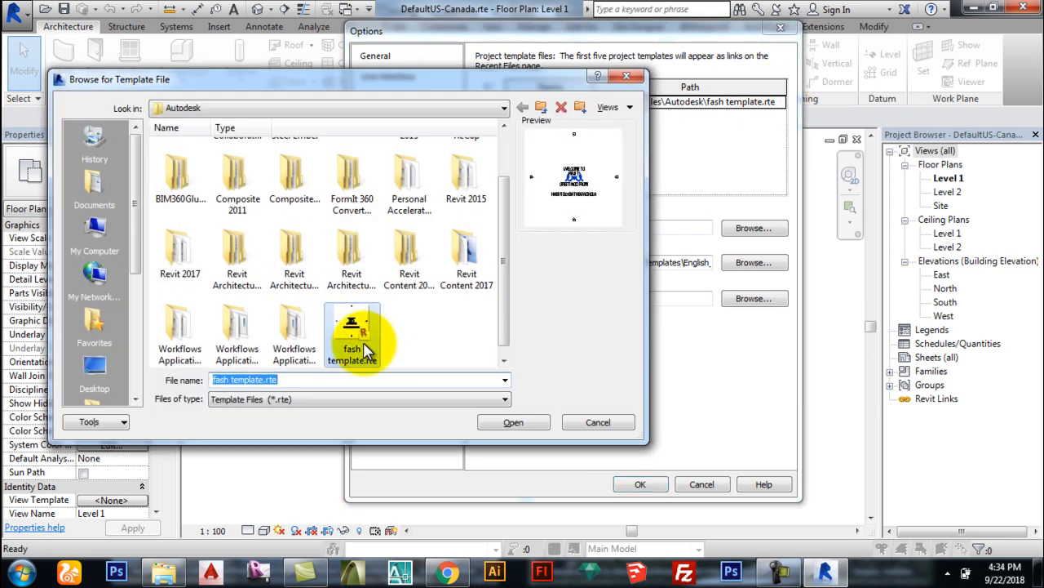
click(418, 342)
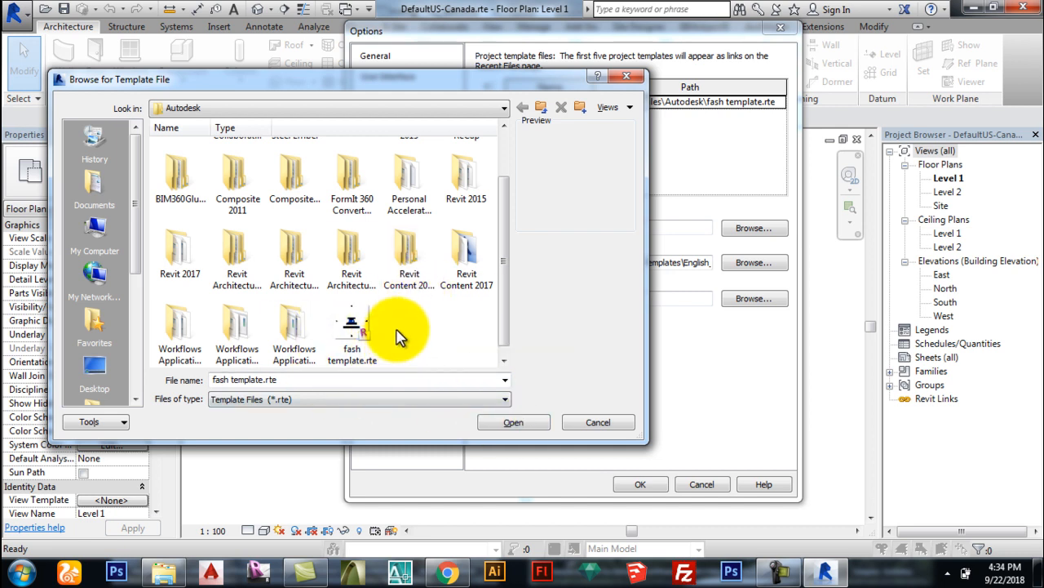
click(598, 424)
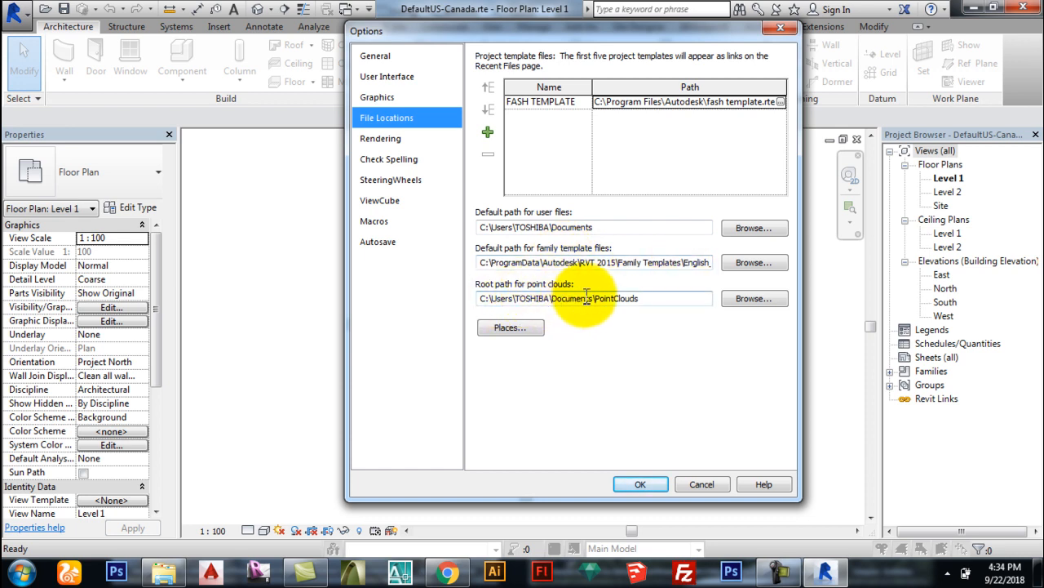
click(510, 328)
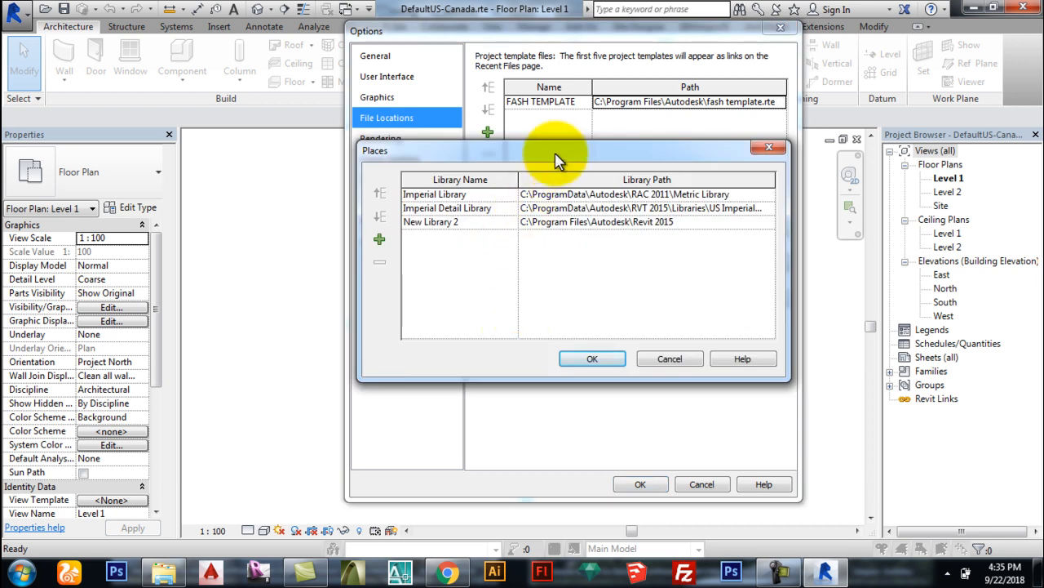
Step: Move Places aside and browse the Imperial Library path to view the Metric Library folder
drag(553, 150, 428, 123)
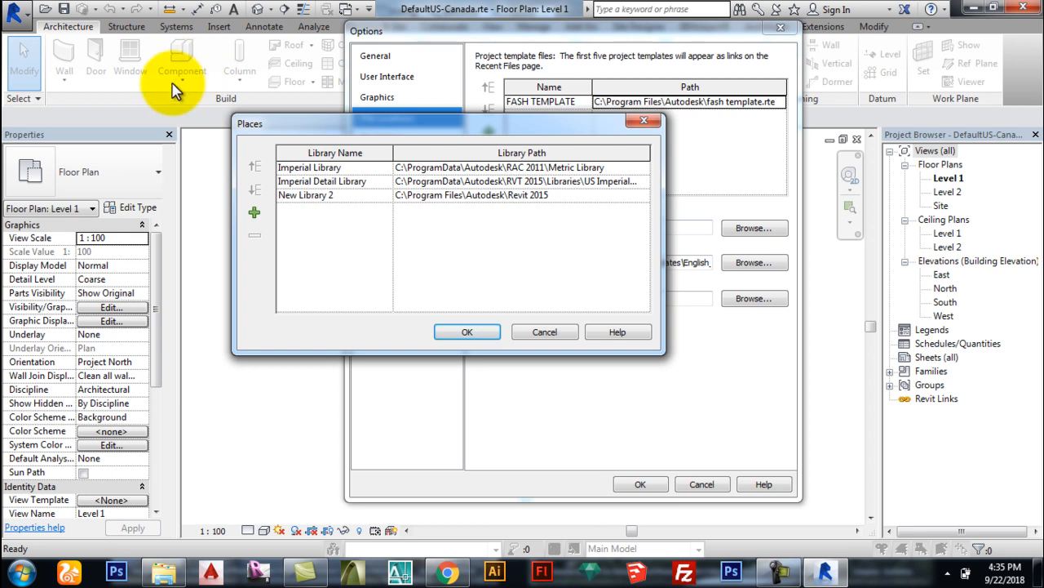
double_click(641, 168)
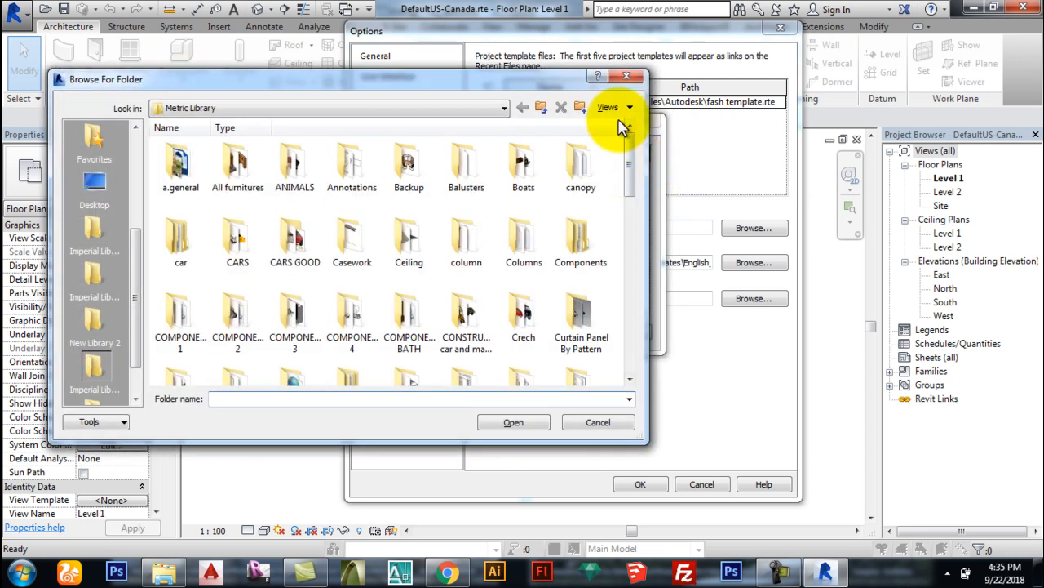
click(628, 79)
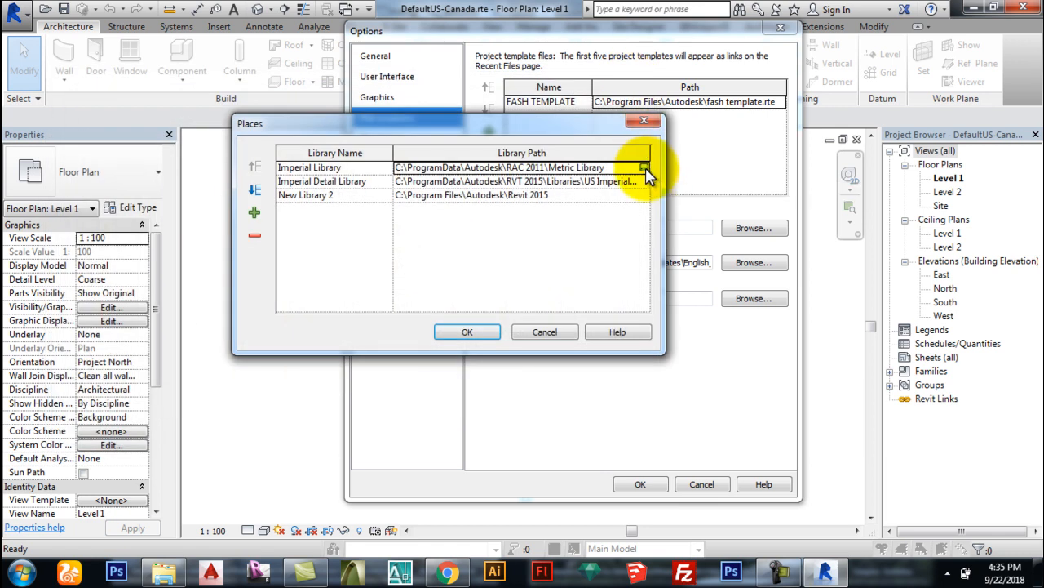
click(643, 169)
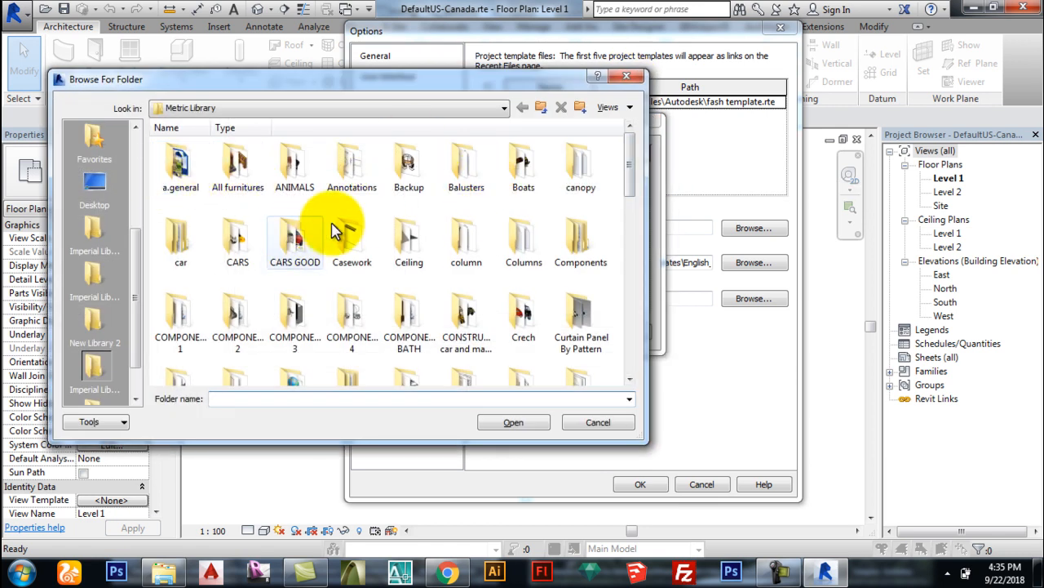
mouse_move(636, 179)
mouse_down()
mouse_move(613, 338)
mouse_move(588, 343)
mouse_move(518, 175)
mouse_up()
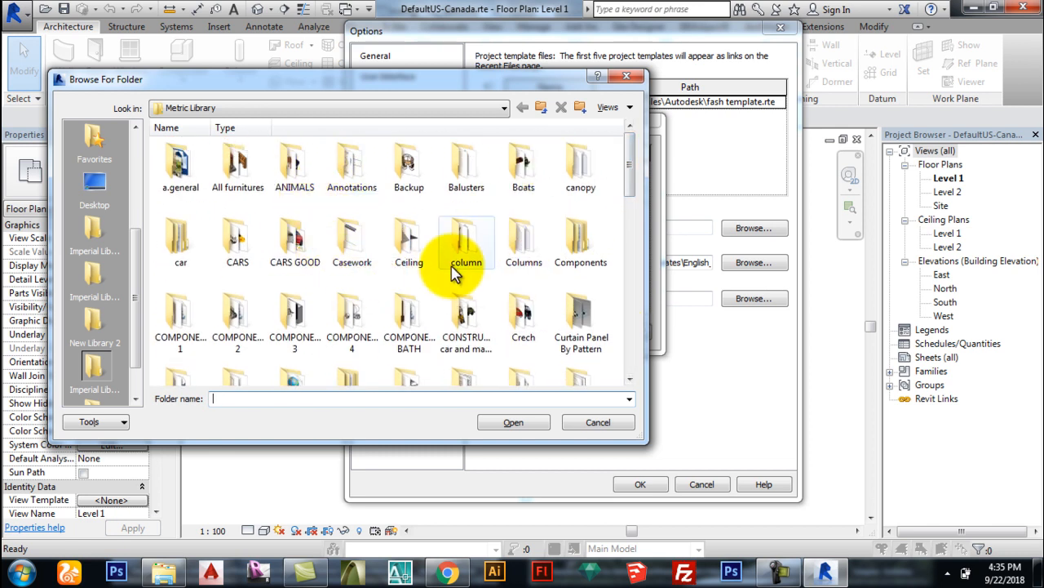
mouse_move(629, 163)
mouse_down()
mouse_move(609, 319)
mouse_move(629, 303)
mouse_move(611, 328)
mouse_move(611, 105)
mouse_up()
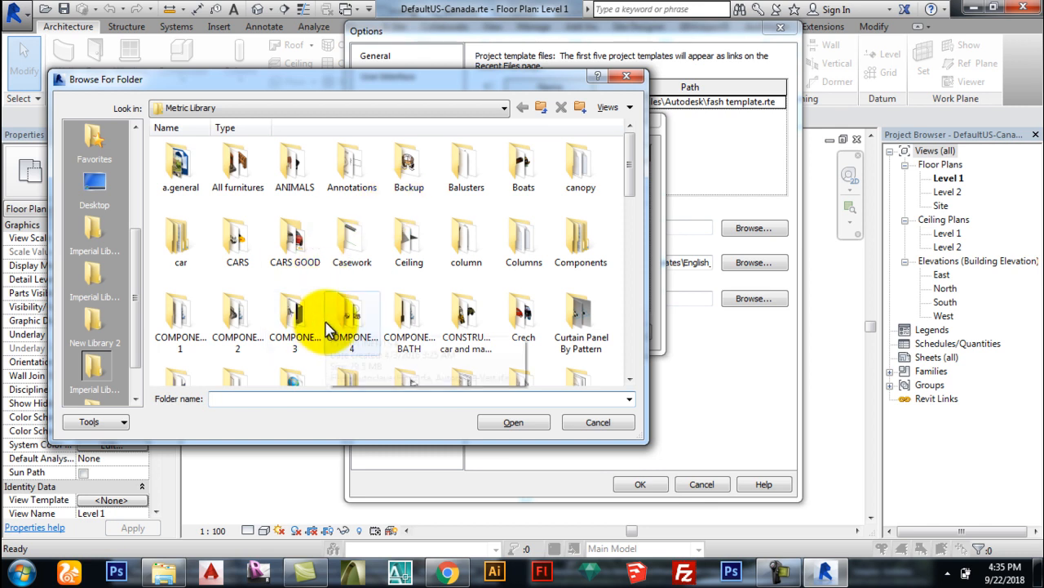
click(25, 581)
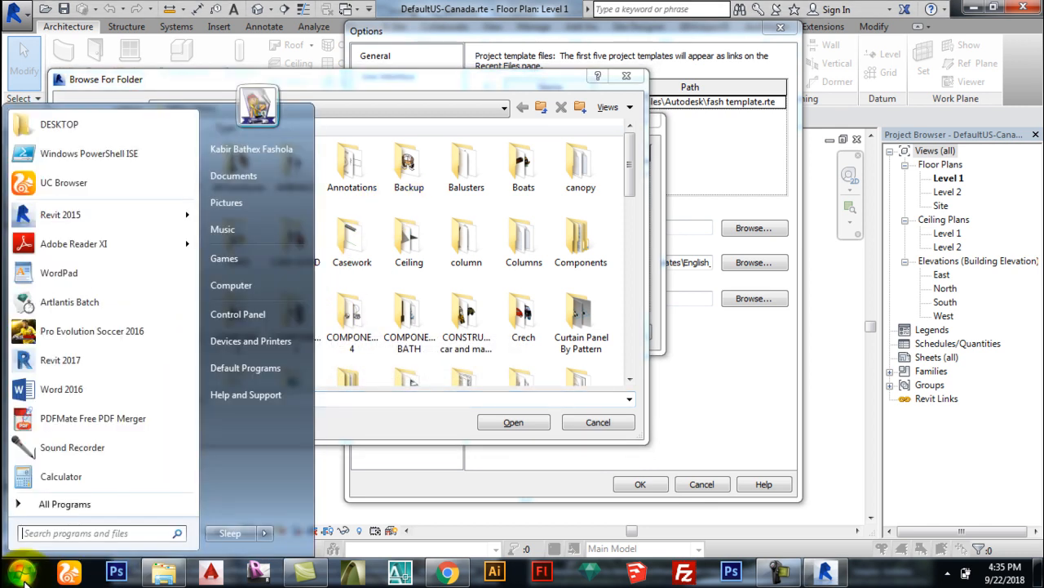
Step: Locate C:\ProgramData\Autodesk\RAC 2011\Metric Library in Explorer, then close Explorer and the folder browser
click(232, 286)
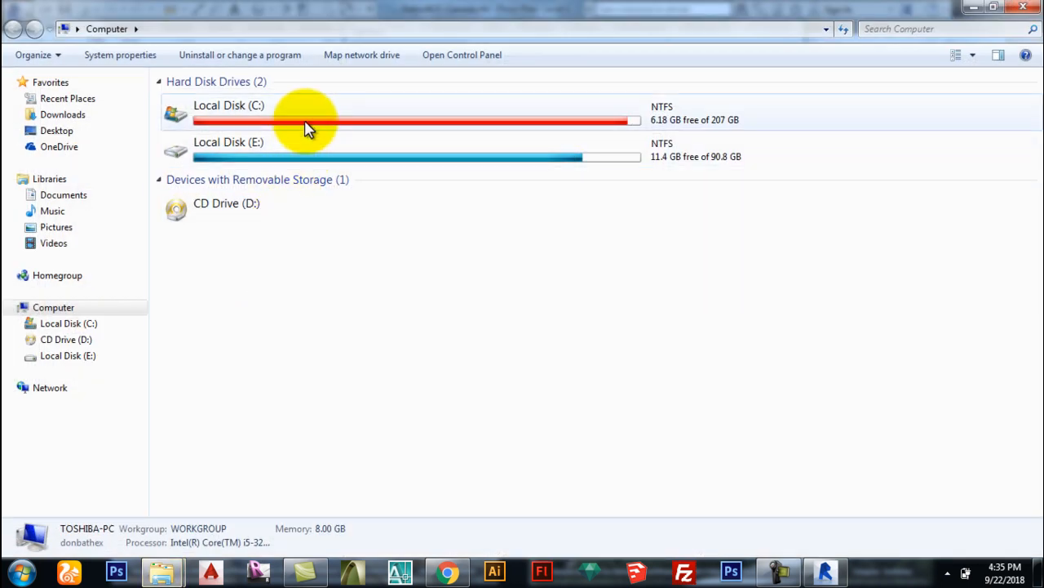
double_click(307, 128)
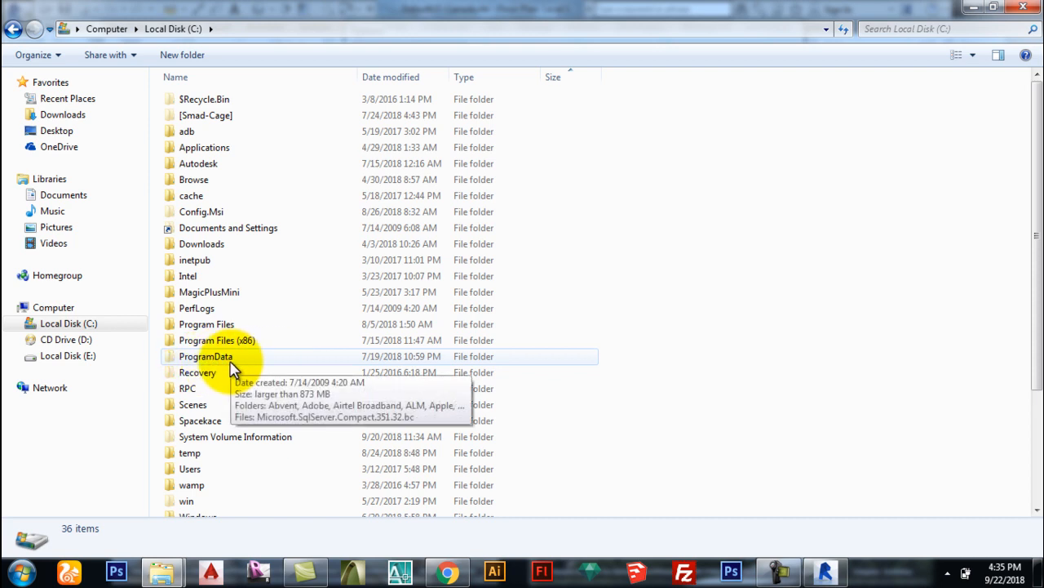
double_click(231, 359)
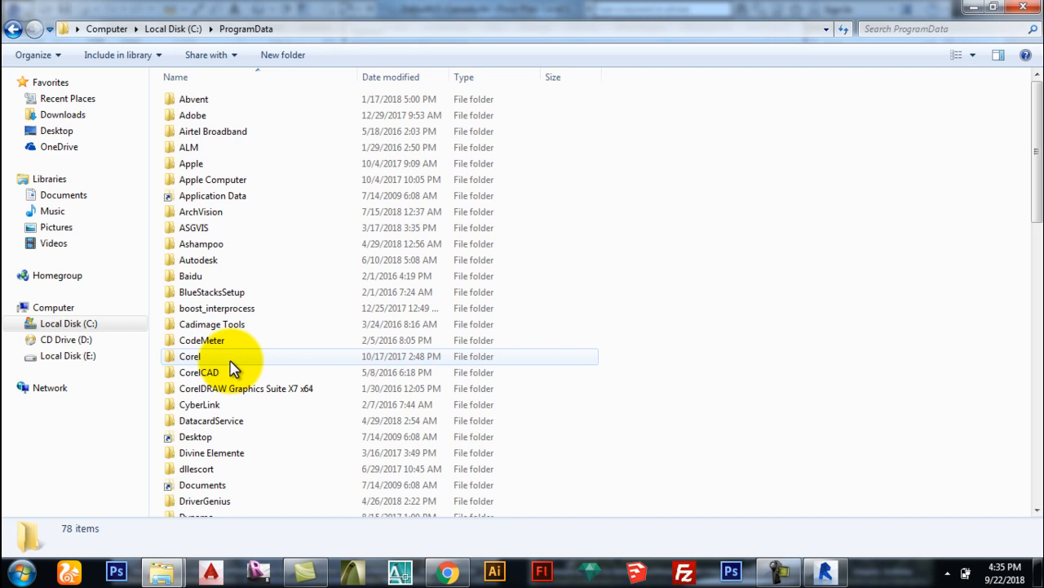
double_click(232, 262)
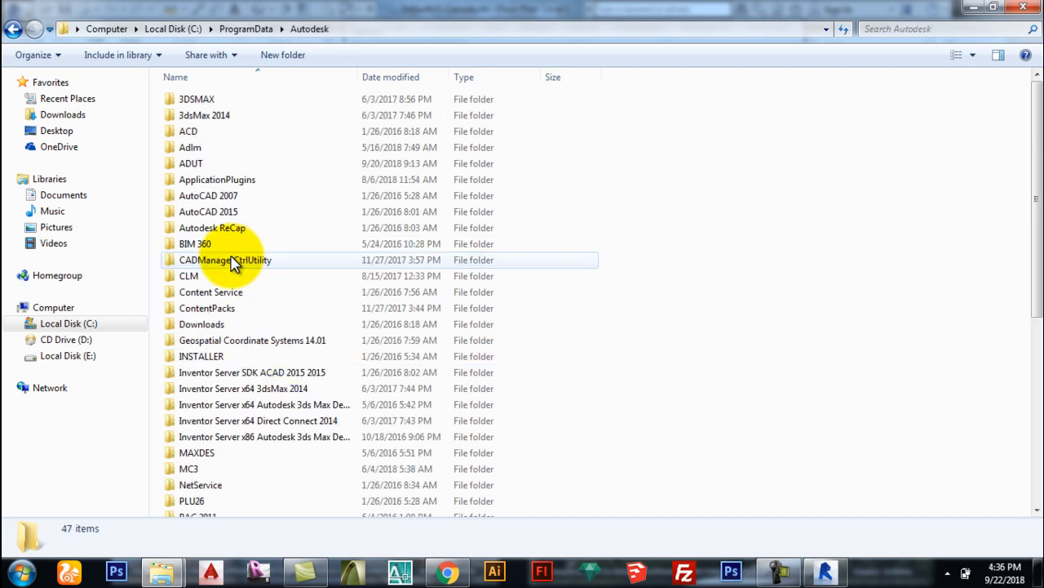
scroll(233, 283, down, 1)
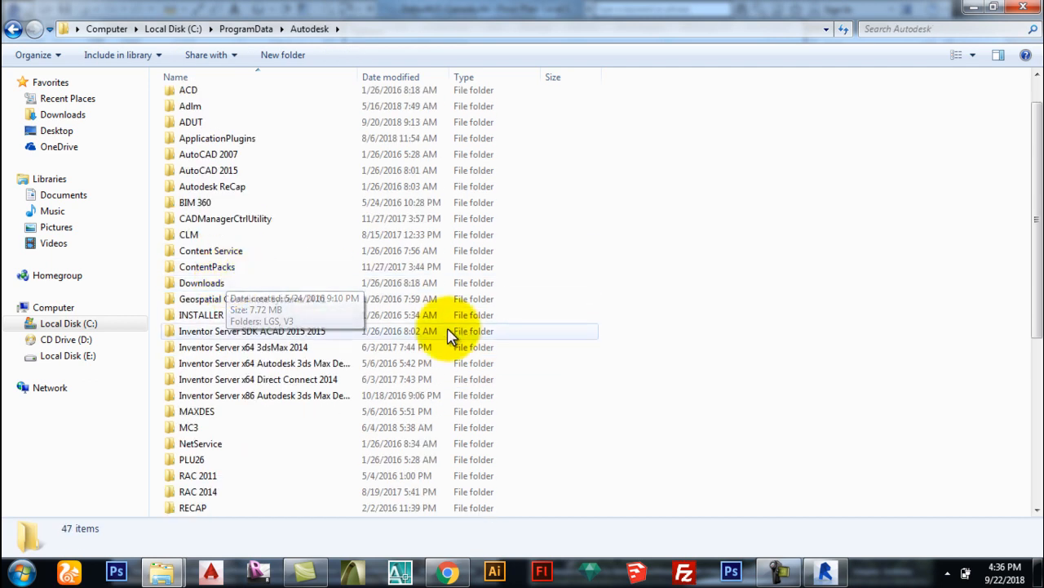
scroll(327, 326, down, 2)
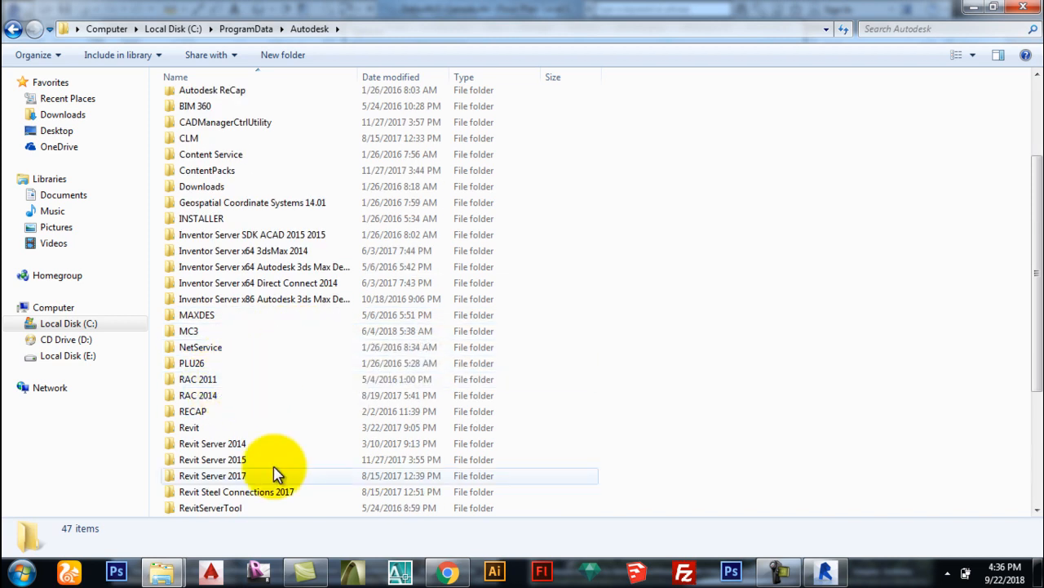
double_click(215, 384)
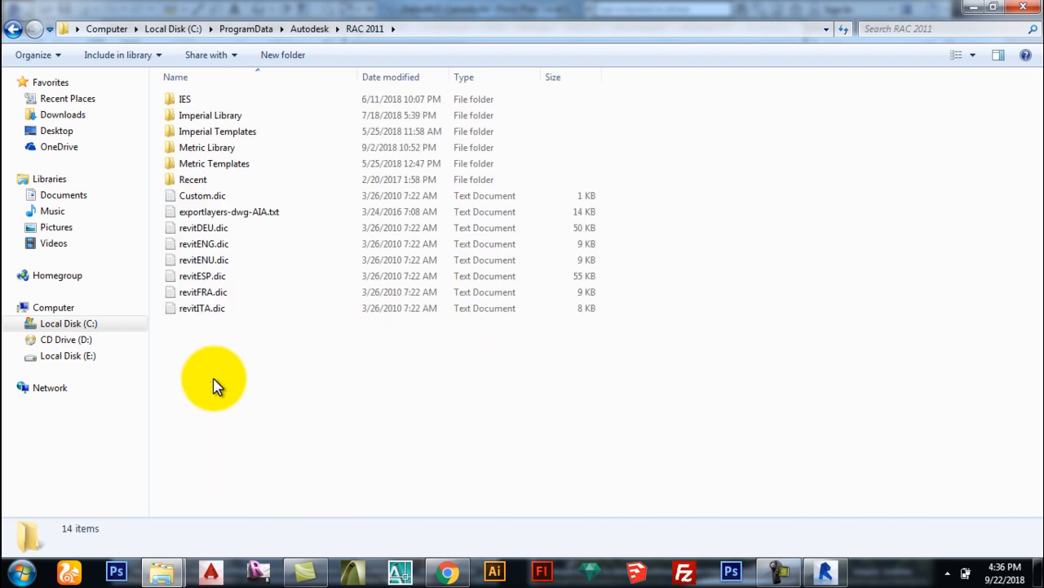
double_click(236, 149)
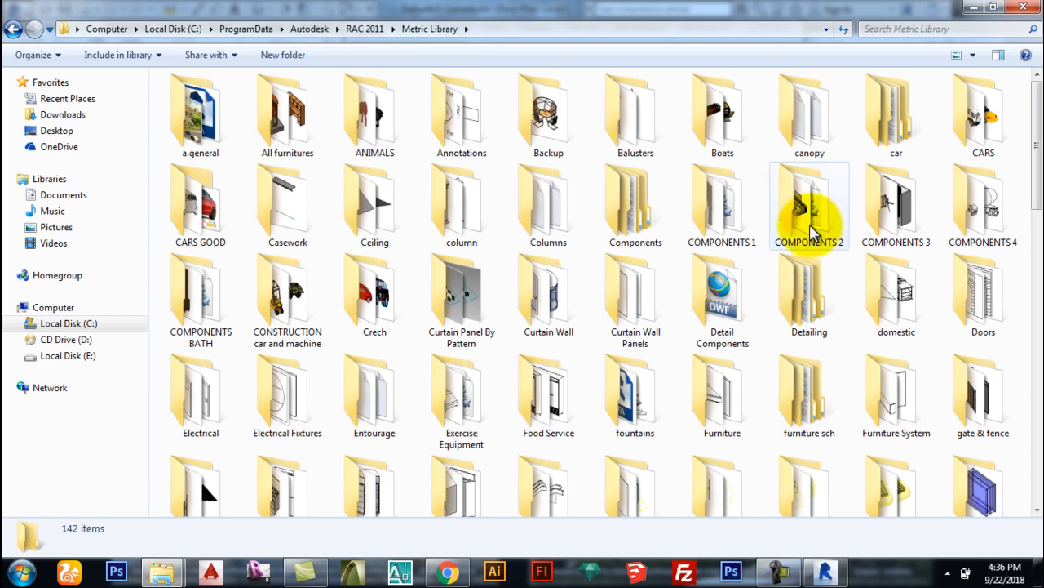
scroll(805, 240, down, 10)
scroll(803, 232, up, 10)
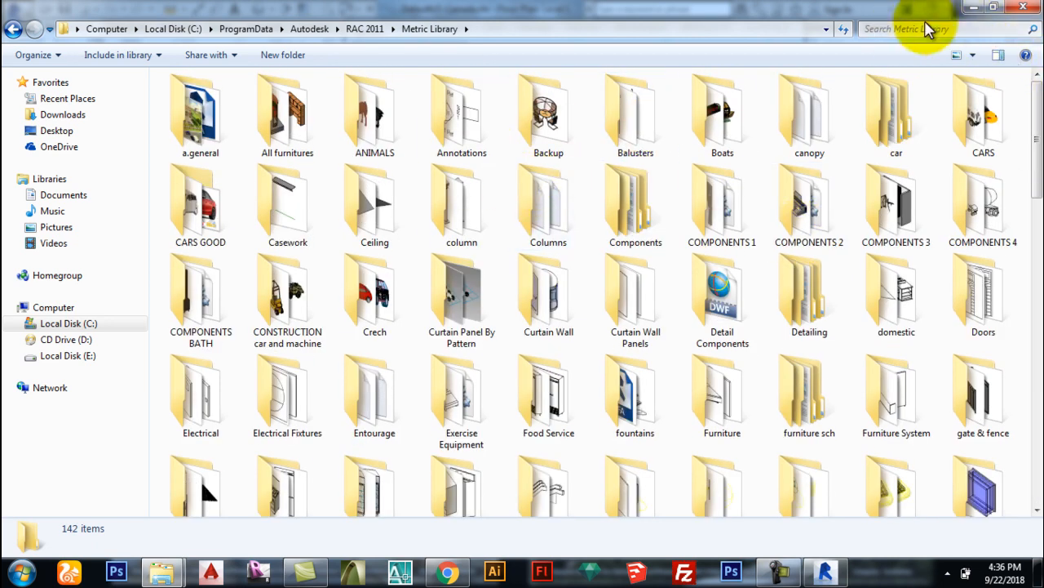
click(1024, 12)
click(626, 77)
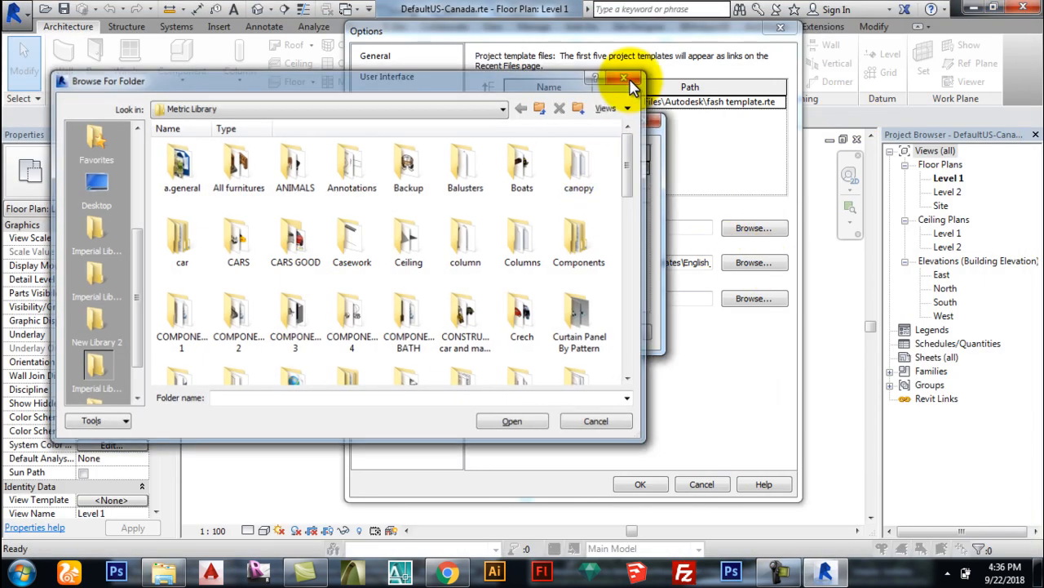
Step: Close the library locations and Options windows, returning to the Level 1 floor plan
click(644, 121)
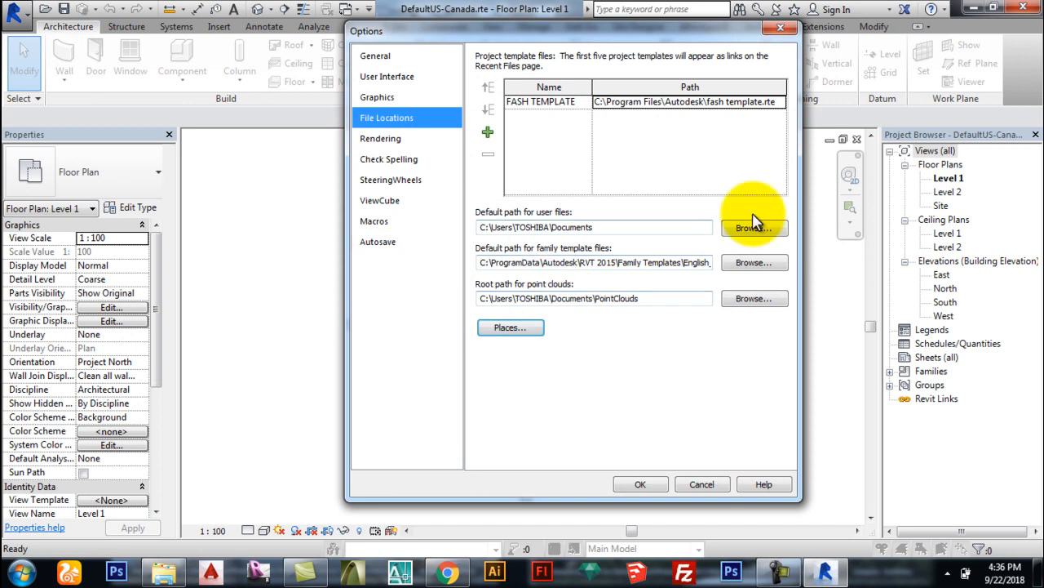
click(781, 30)
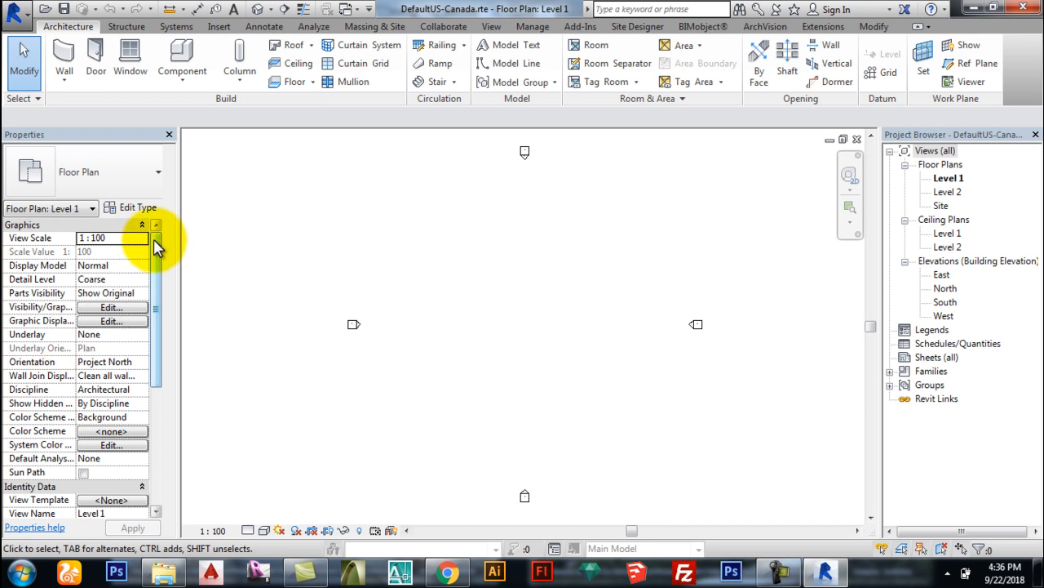
Step: Browse the Structure, Systems, Insert, Annotate, Massing & Site and Collaborate tabs, ending on View
drag(161, 270, 199, 275)
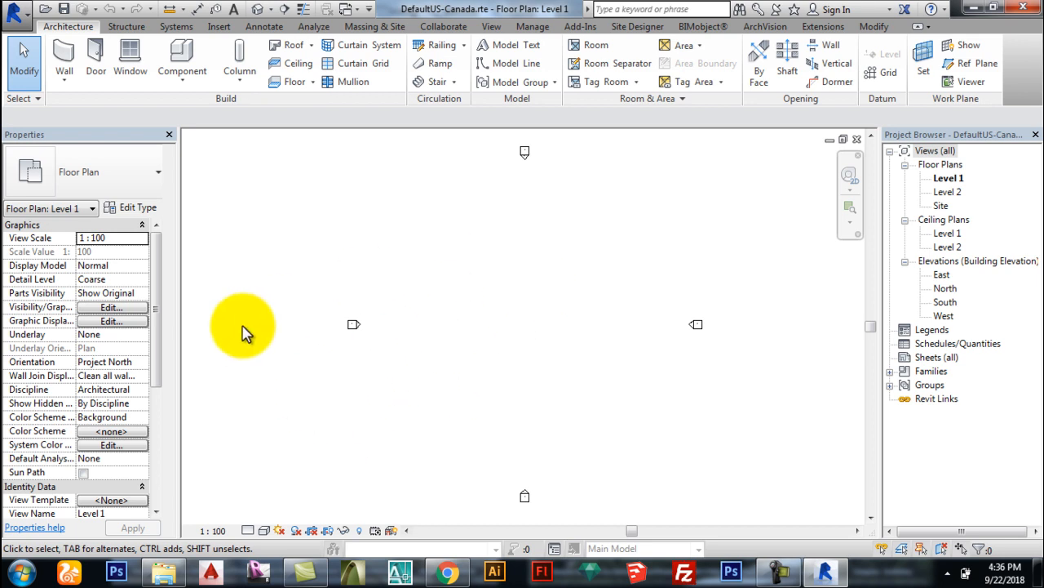
mouse_move(159, 265)
mouse_down()
mouse_move(163, 362)
mouse_move(175, 268)
mouse_up()
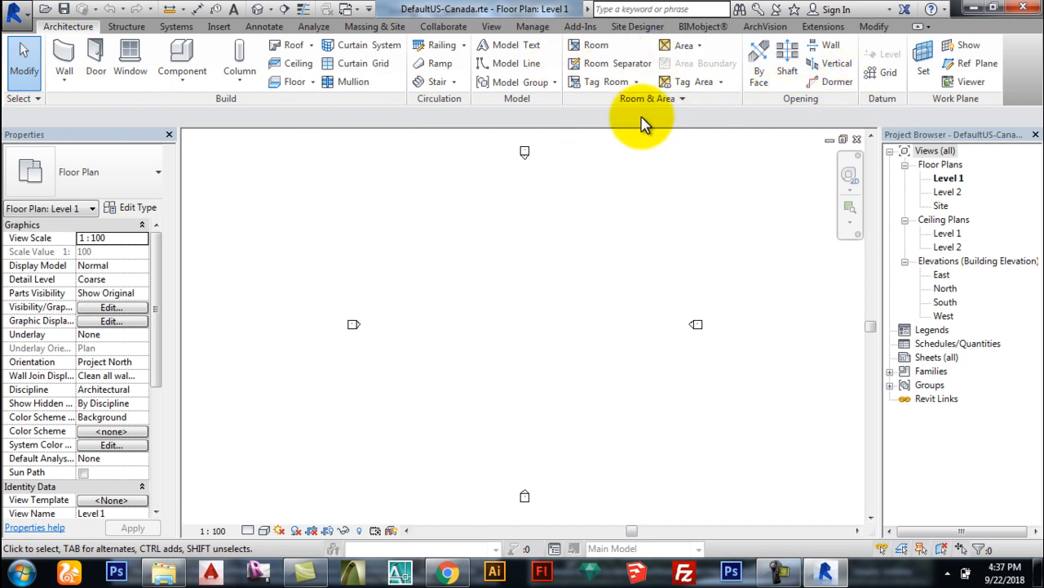
click(124, 27)
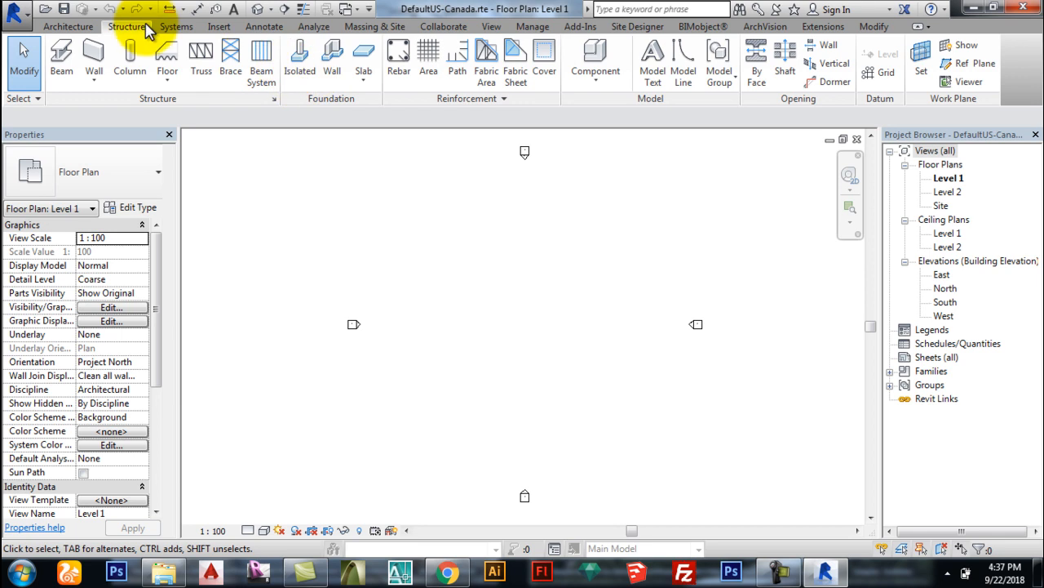
click(174, 29)
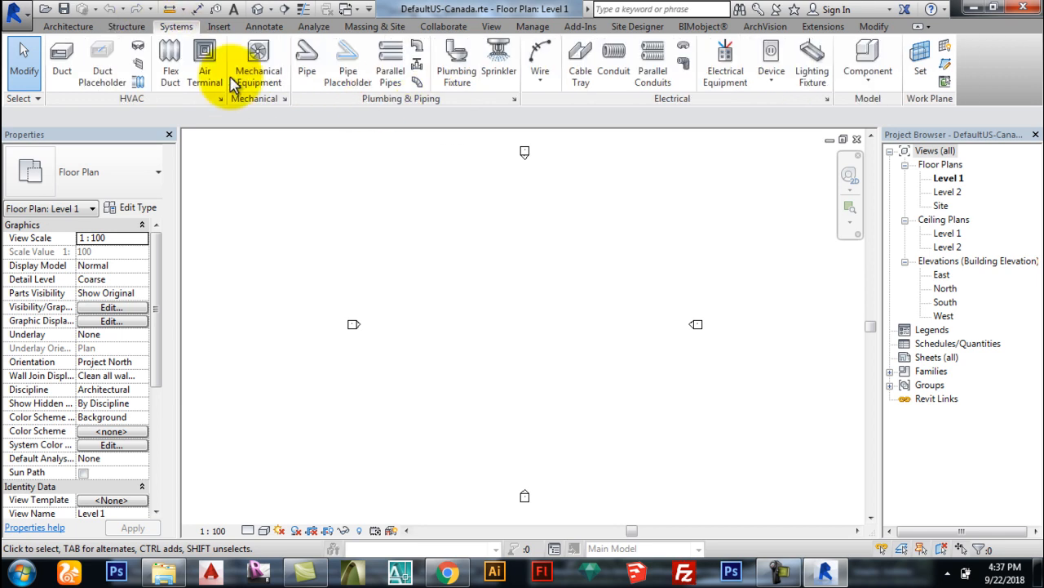
click(220, 27)
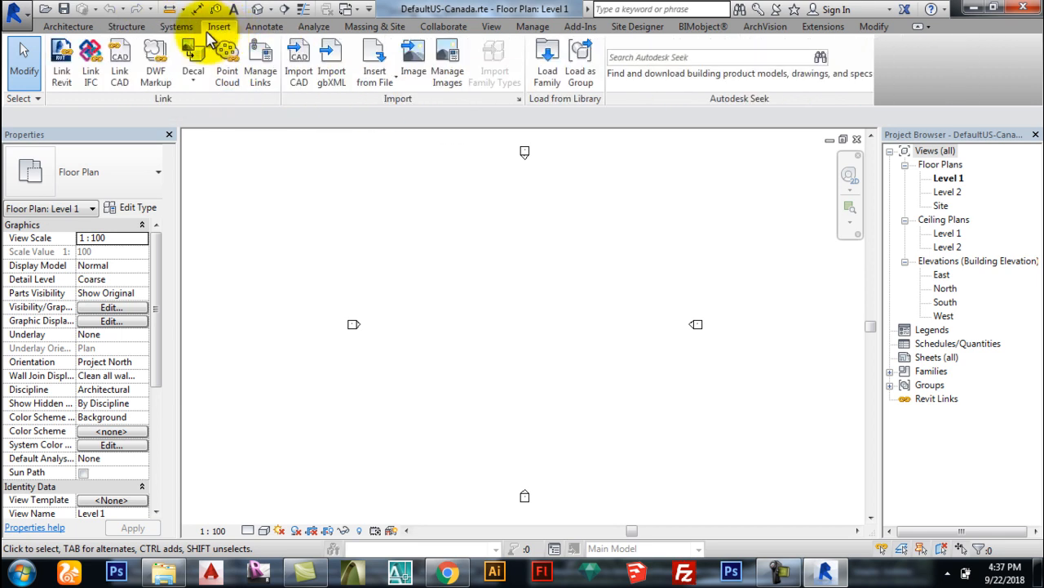
click(265, 27)
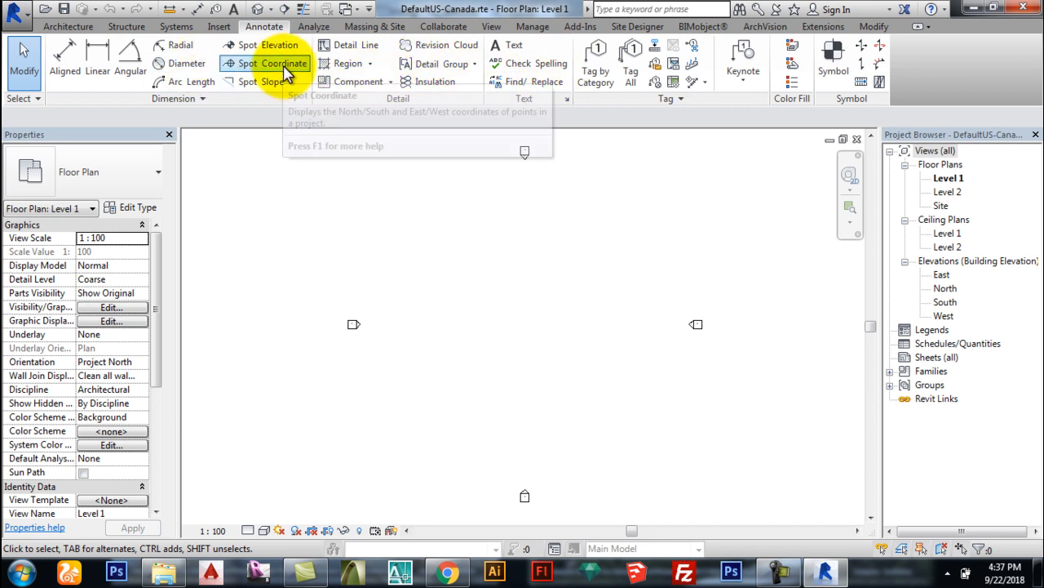
click(375, 27)
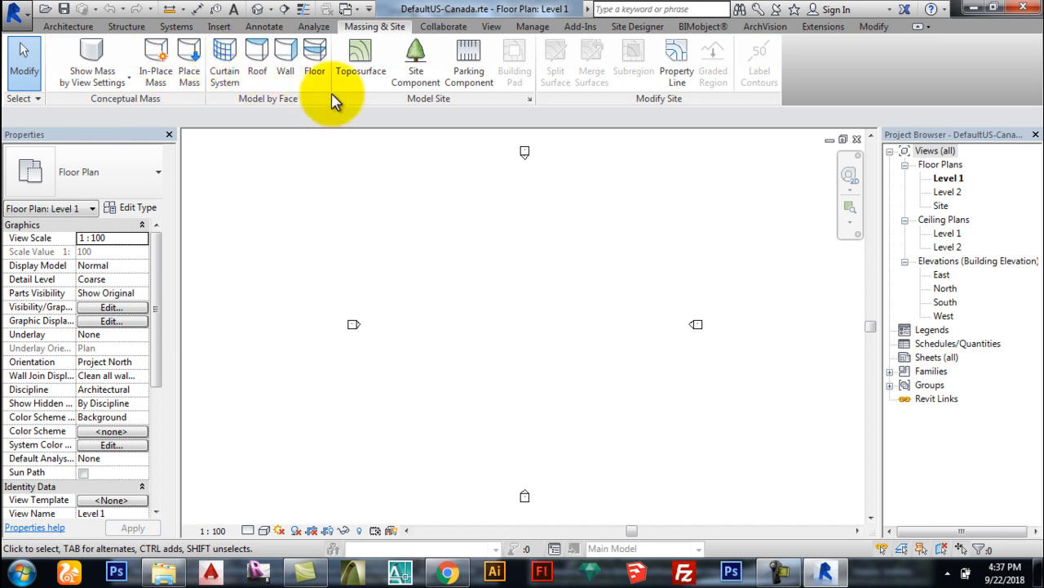
click(462, 26)
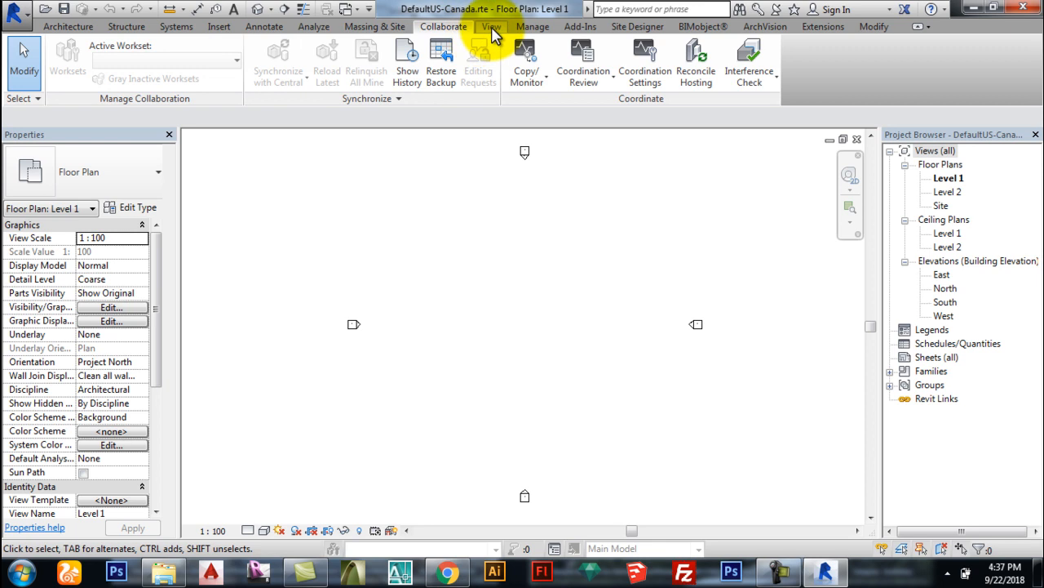
click(493, 28)
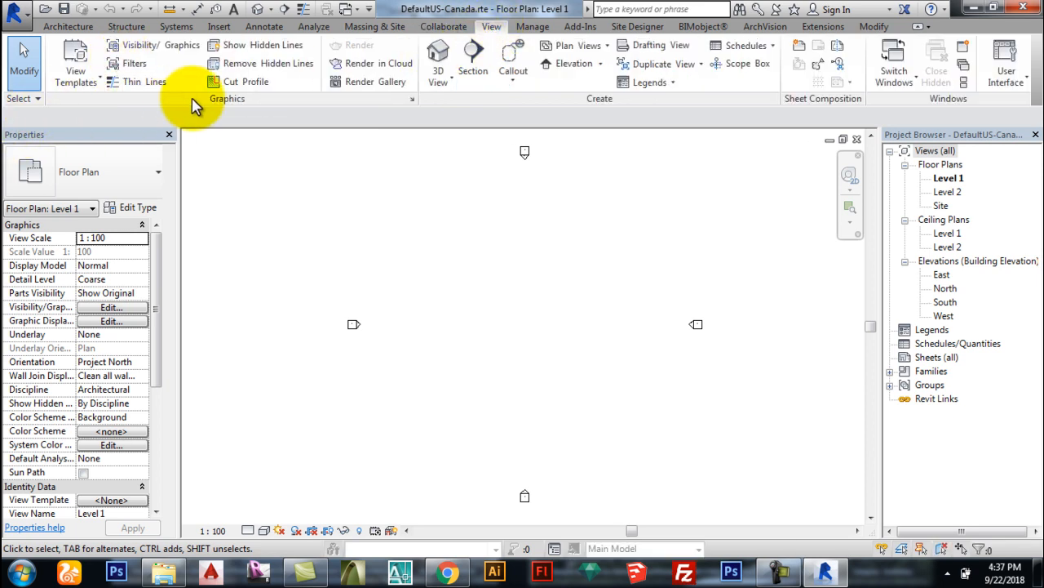
click(143, 45)
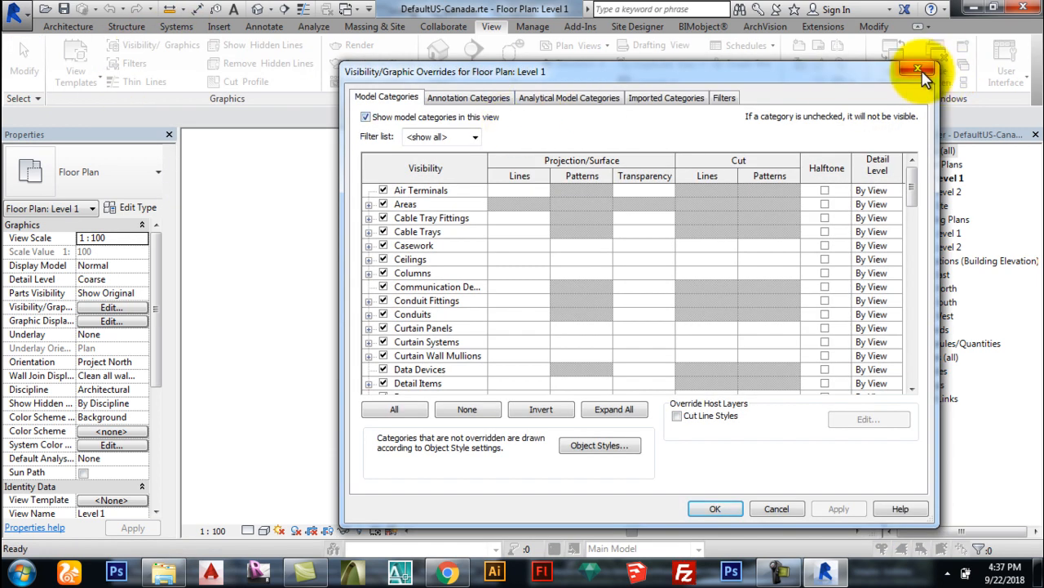
click(913, 71)
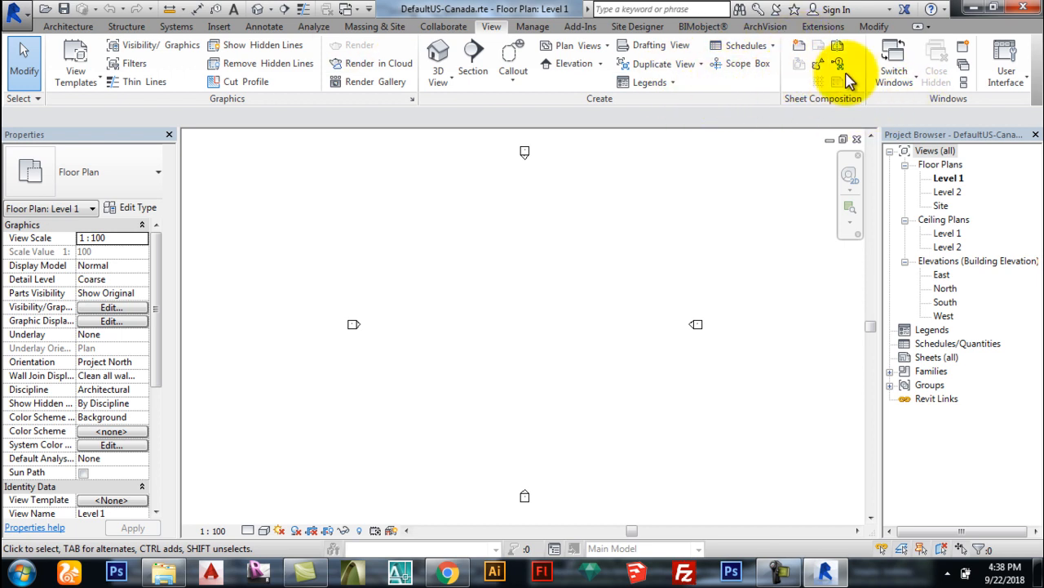
click(1011, 79)
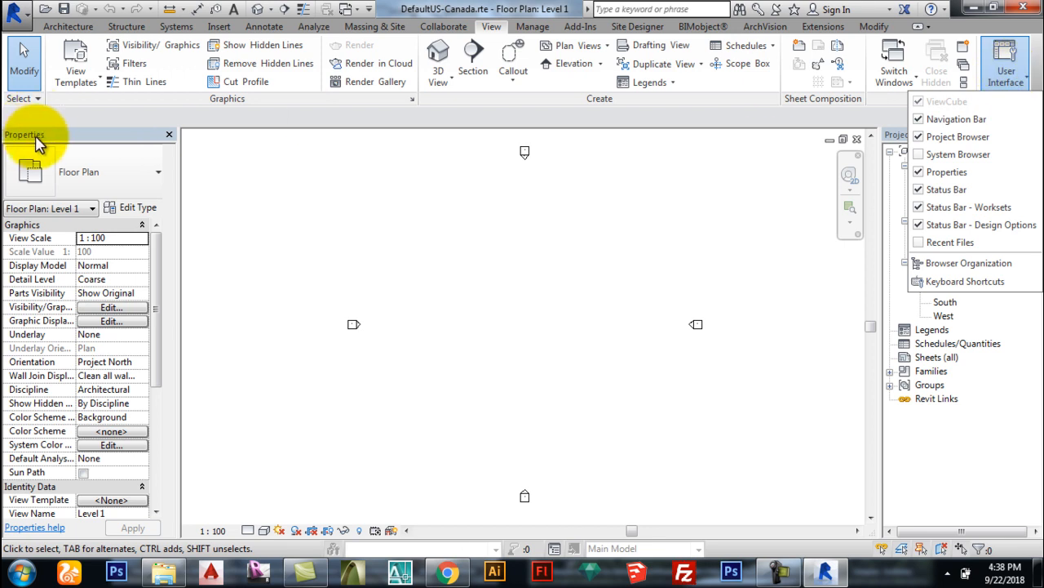
click(904, 135)
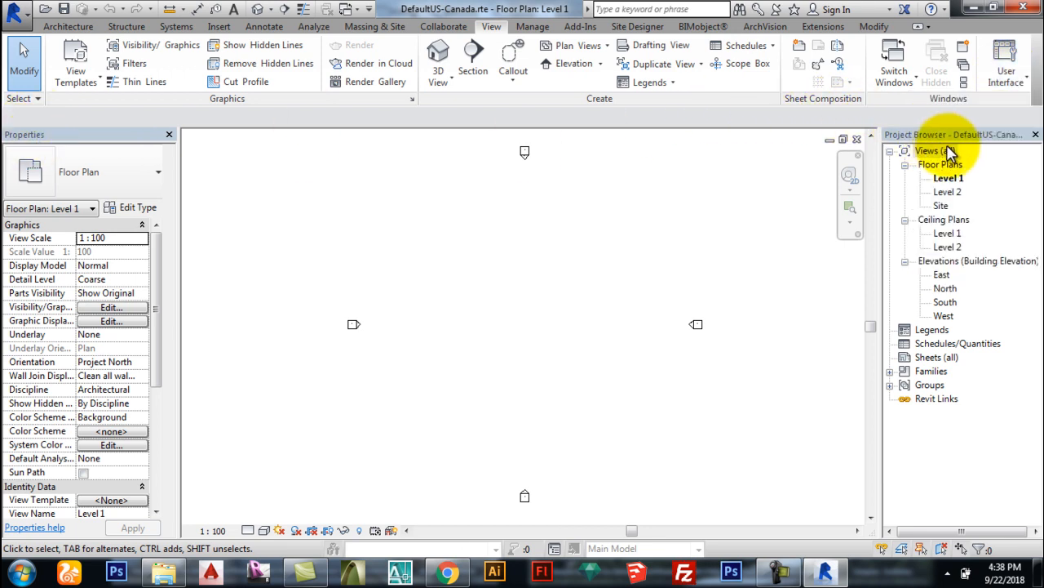
click(1006, 77)
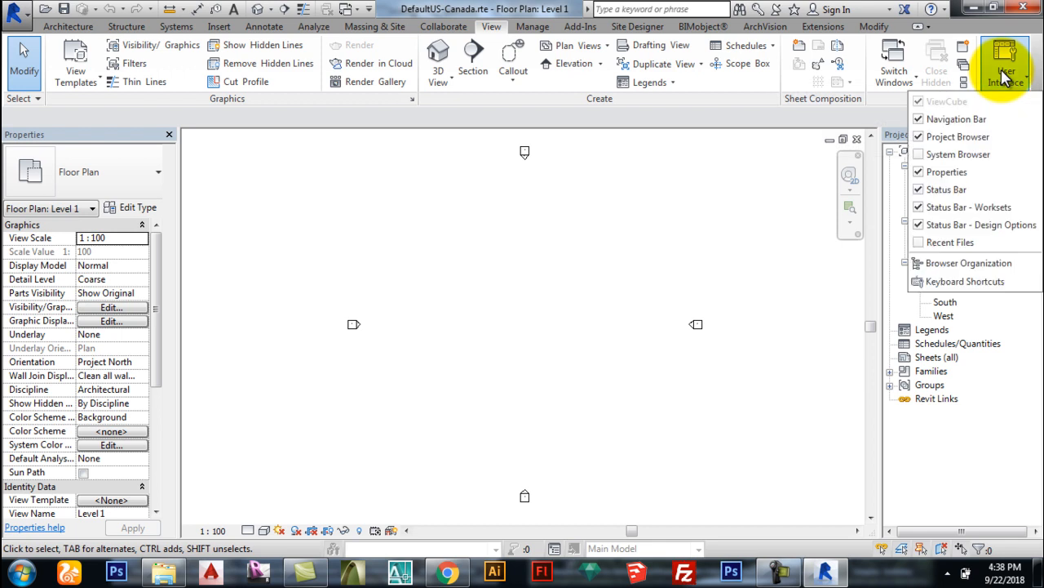
click(920, 137)
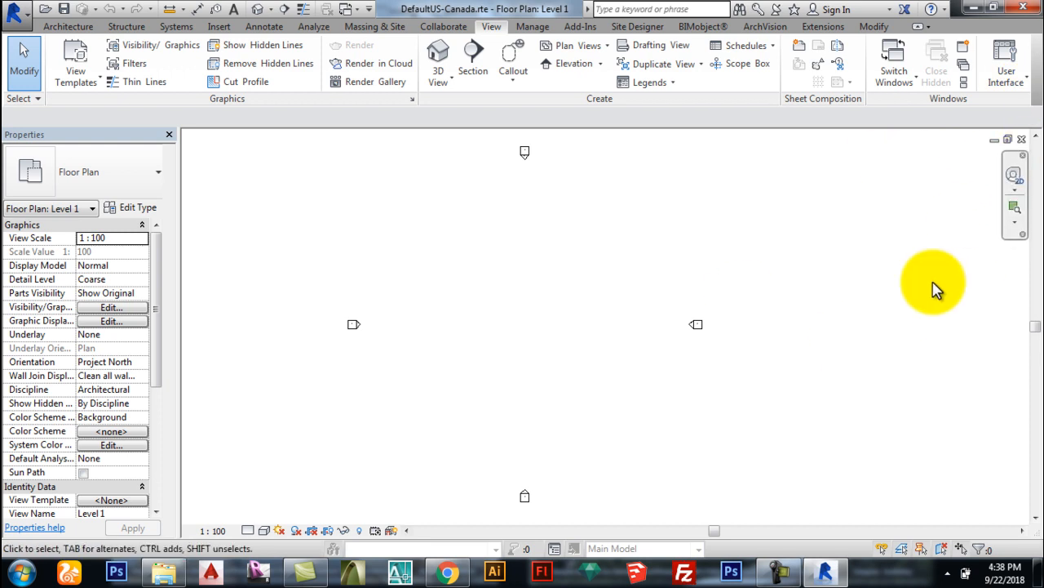
click(1016, 77)
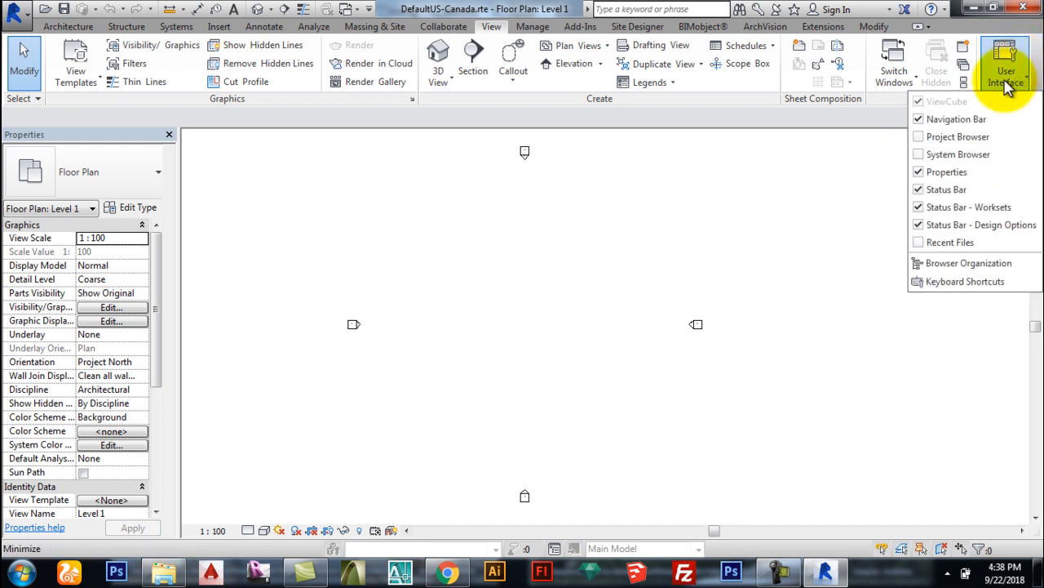
click(930, 136)
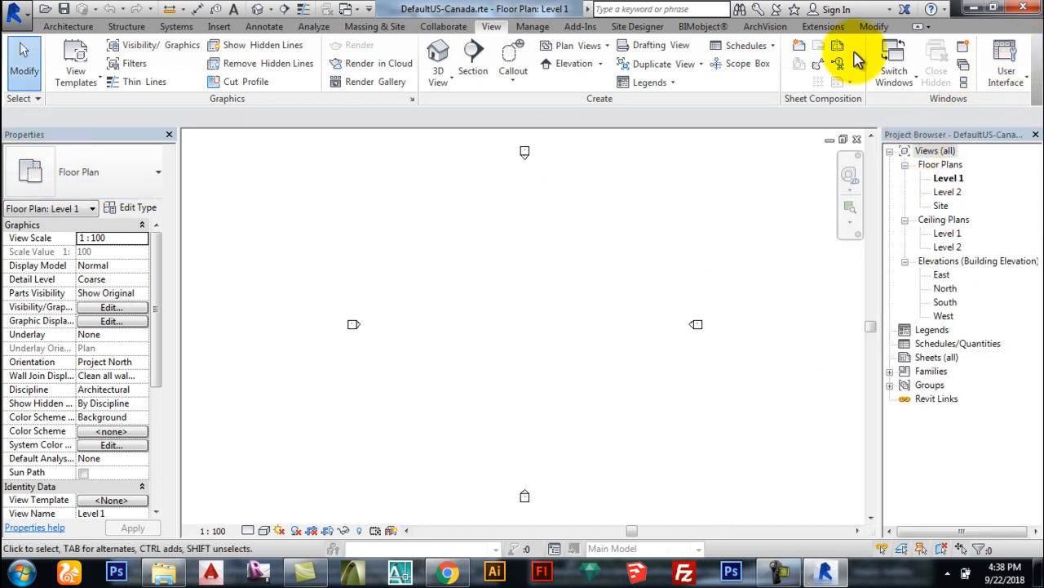
click(1006, 69)
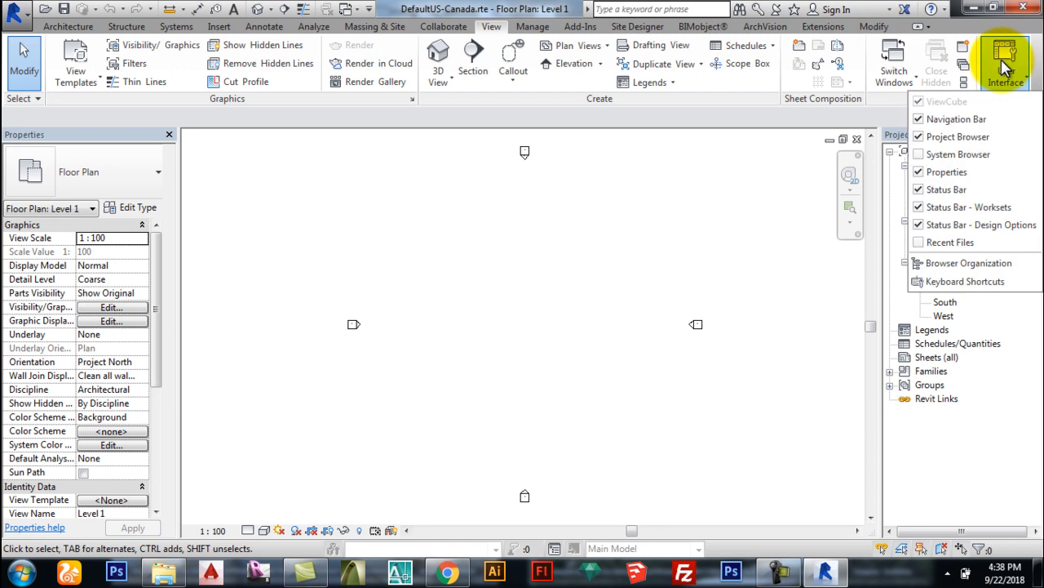
click(919, 173)
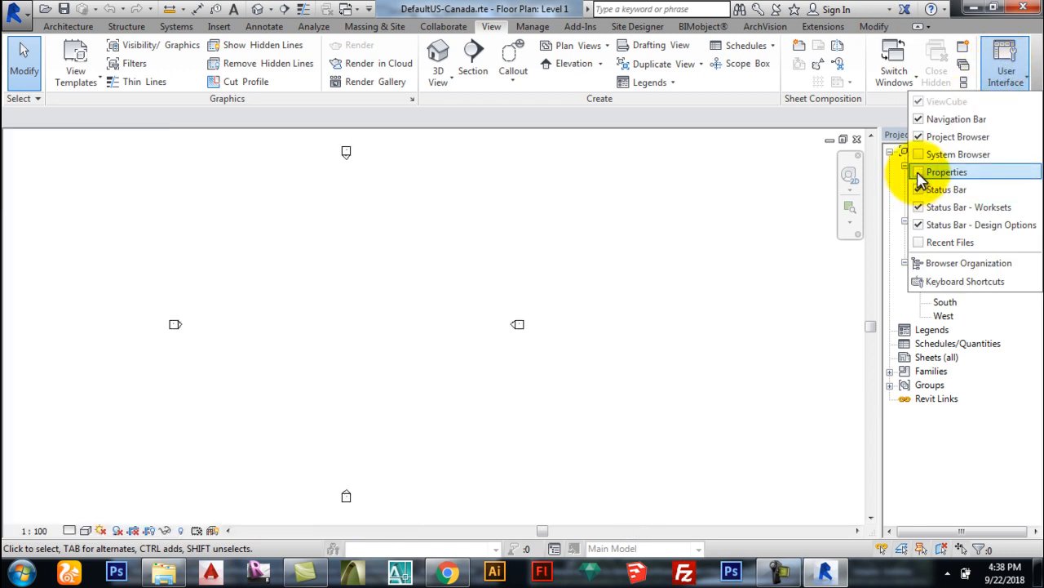
click(920, 173)
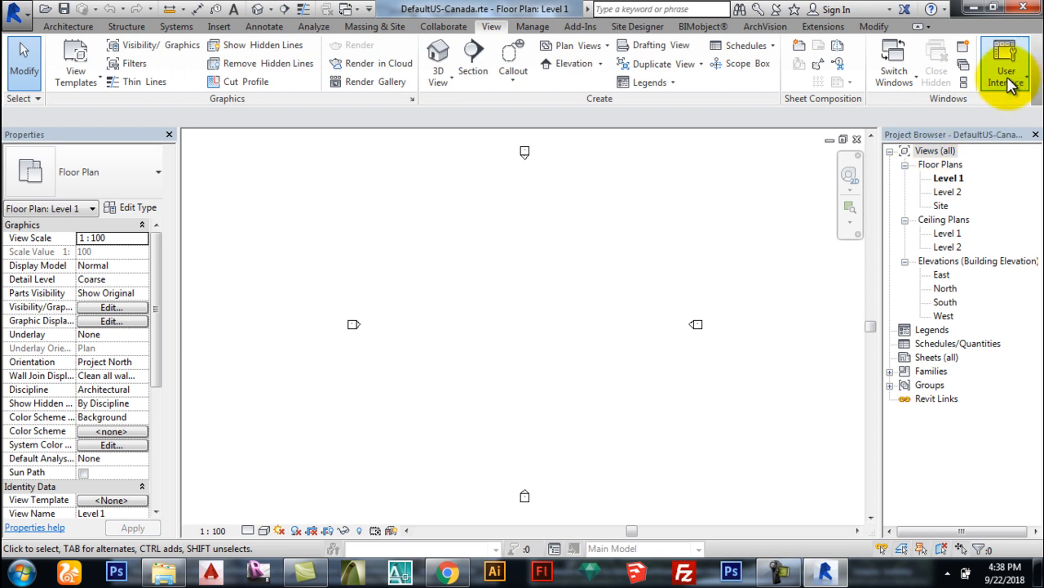
click(1008, 78)
click(1005, 80)
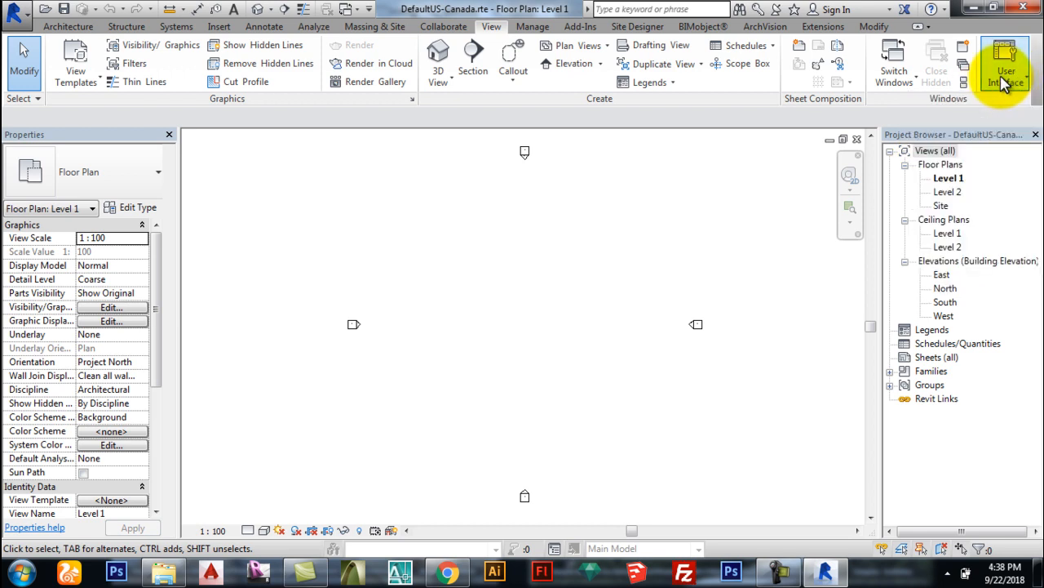
Step: Review Asphalt, Default Mass Glazing and Curtain Wall Glazing in the Material Browser, then close it
click(531, 28)
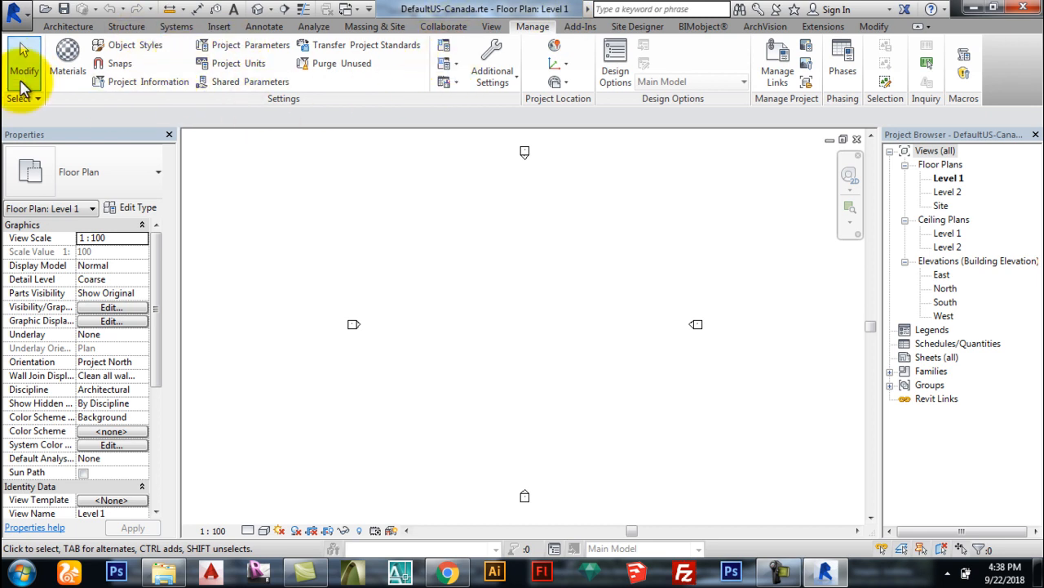
click(70, 64)
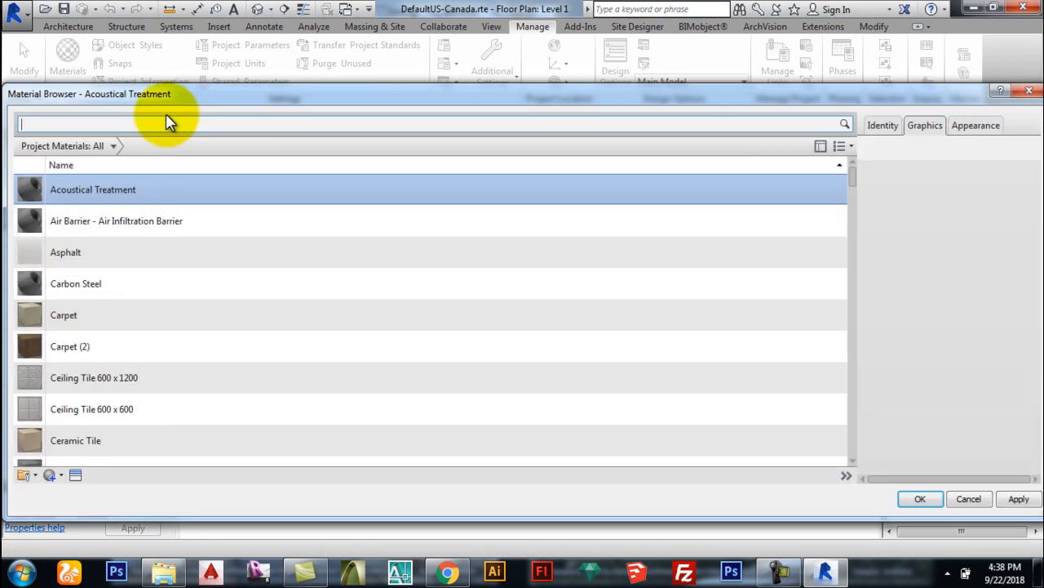
click(272, 258)
scroll(273, 262, down, 7)
click(302, 257)
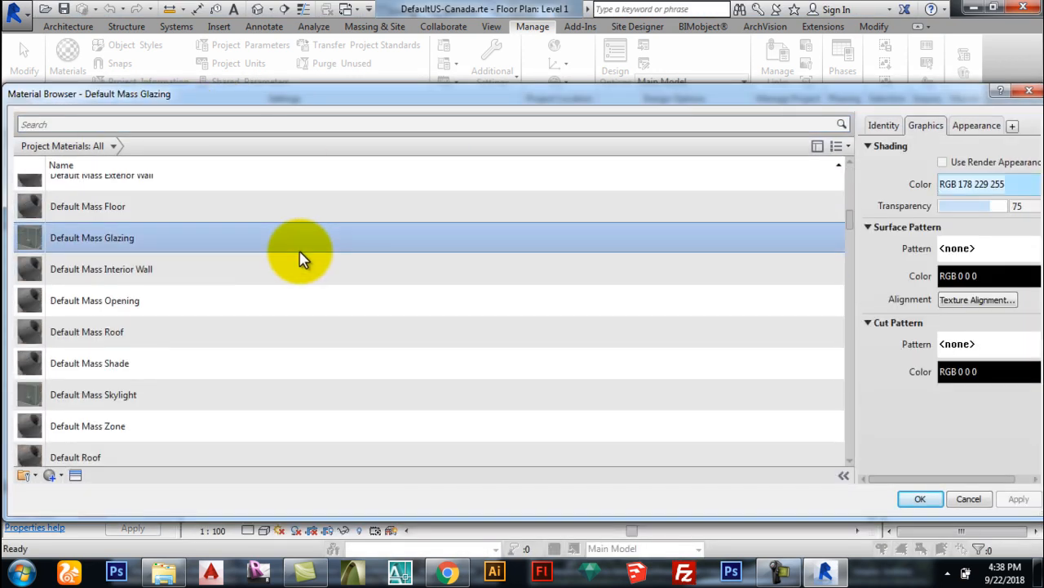
scroll(408, 275, down, 5)
drag(934, 98, 907, 90)
click(77, 317)
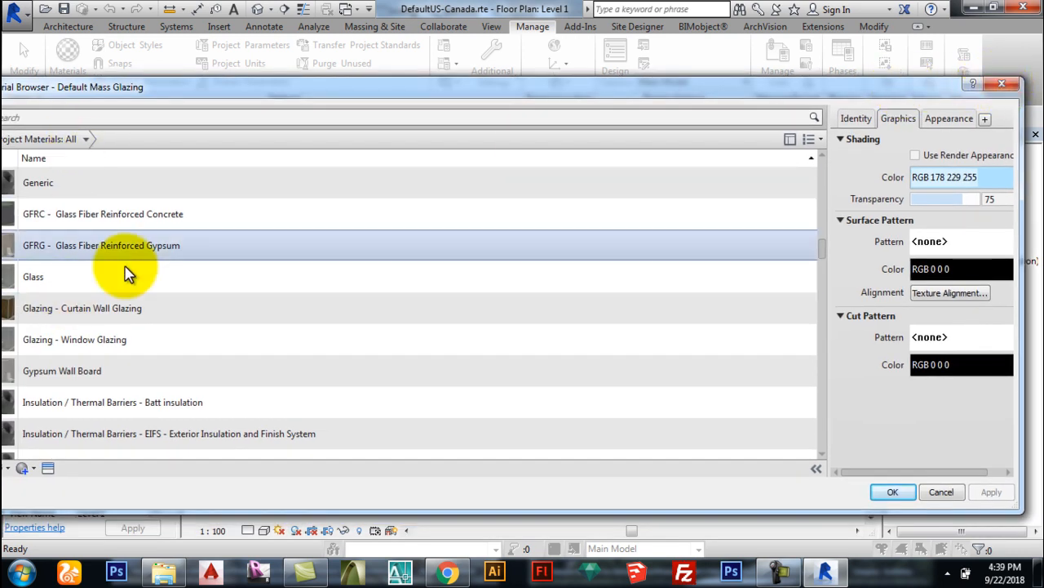
click(1004, 86)
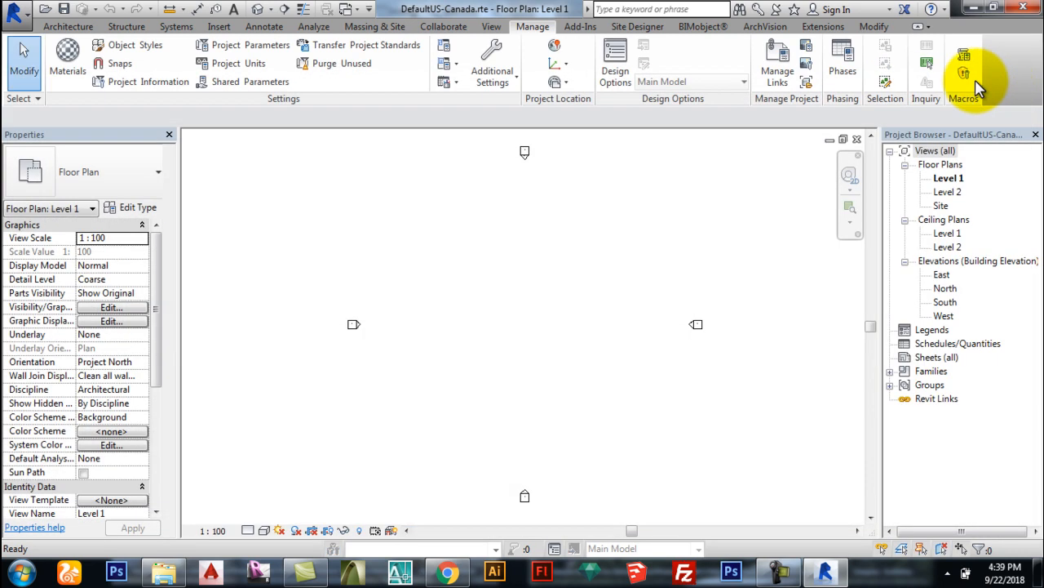
Step: In Project Units, set length to millimetres and area to square millimetres
click(251, 68)
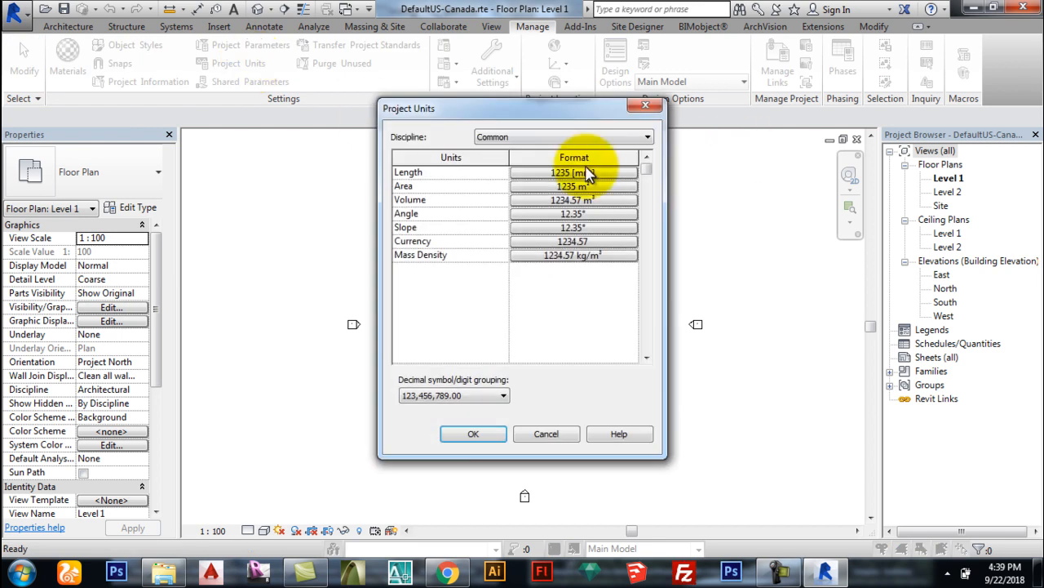
click(539, 174)
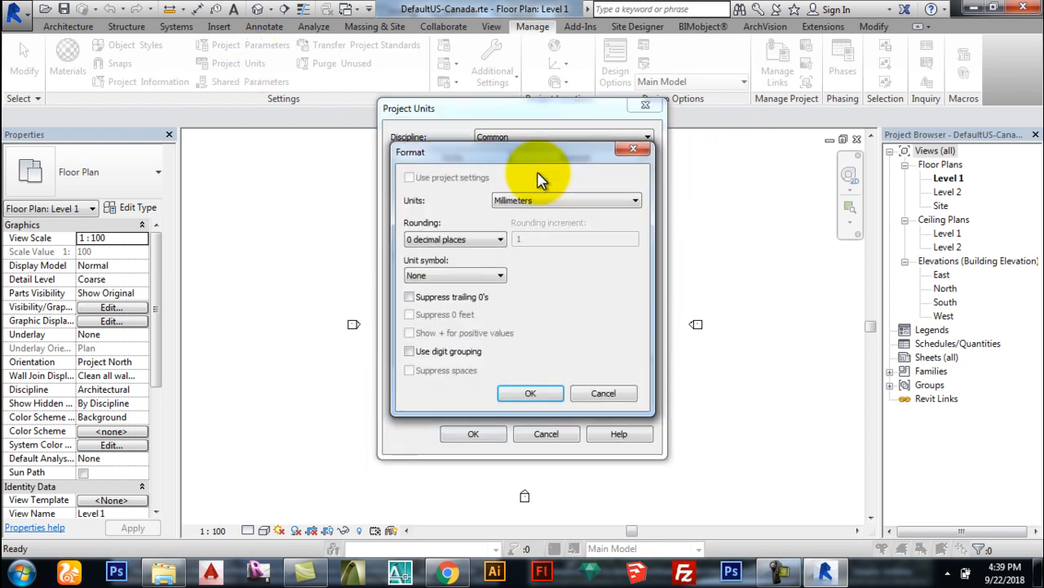
click(526, 201)
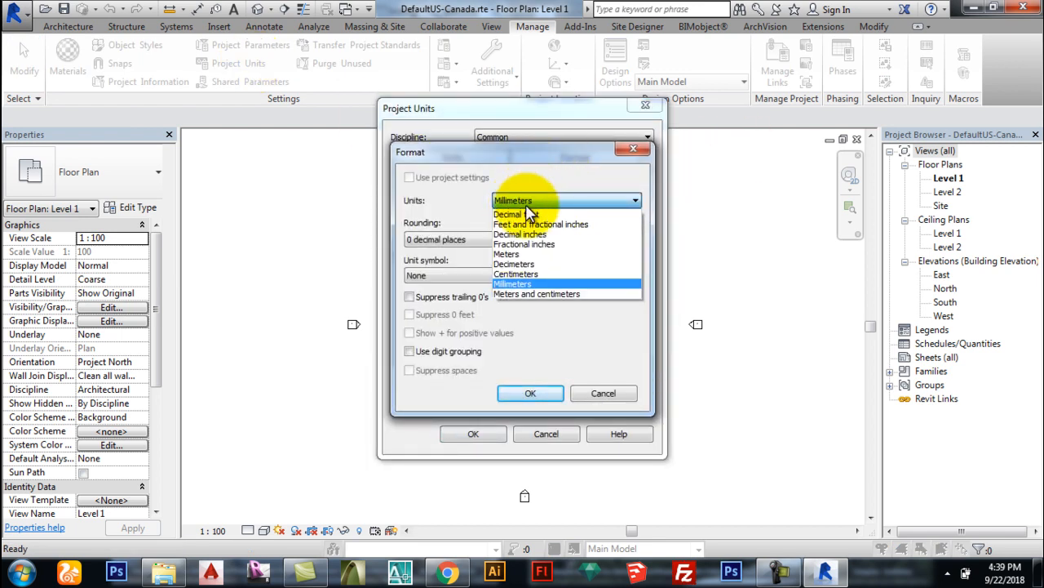
click(510, 283)
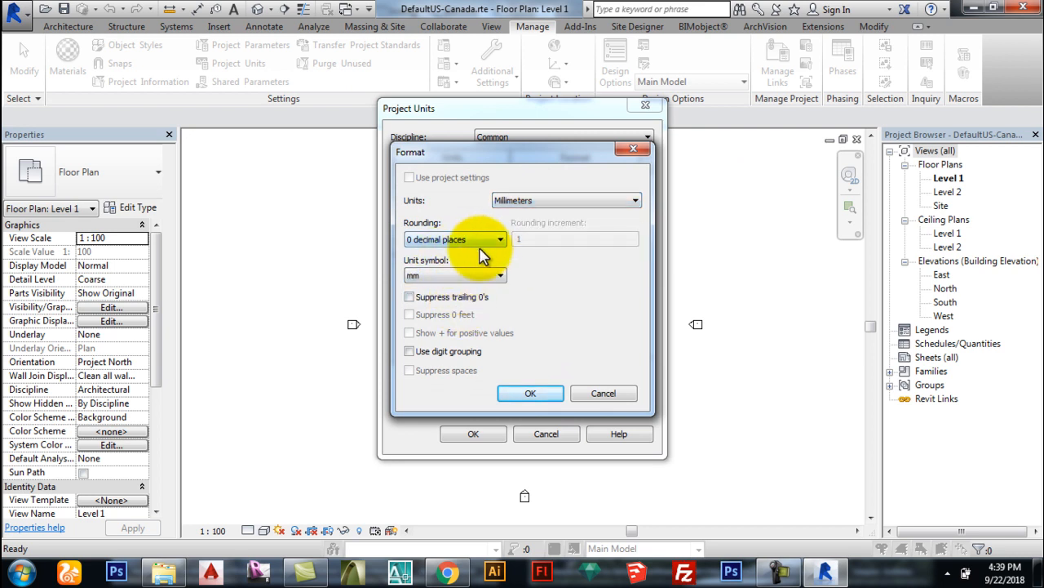
click(530, 393)
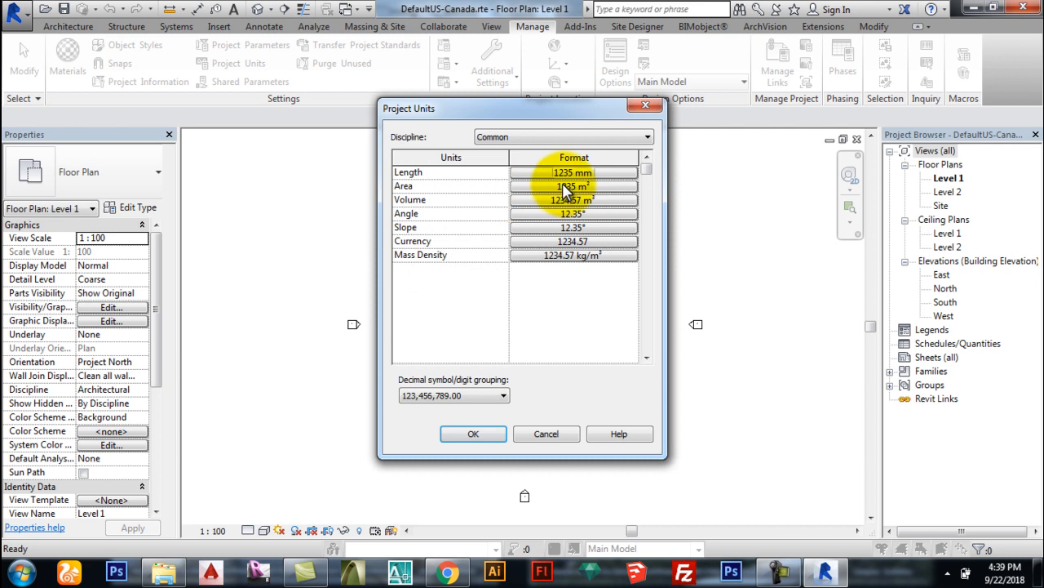
click(563, 186)
click(525, 201)
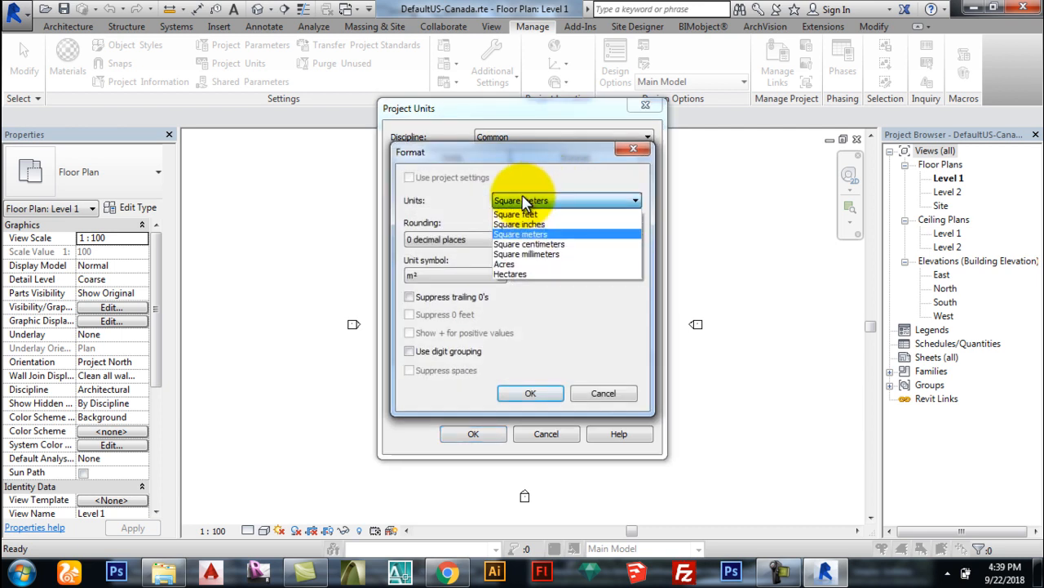
click(530, 255)
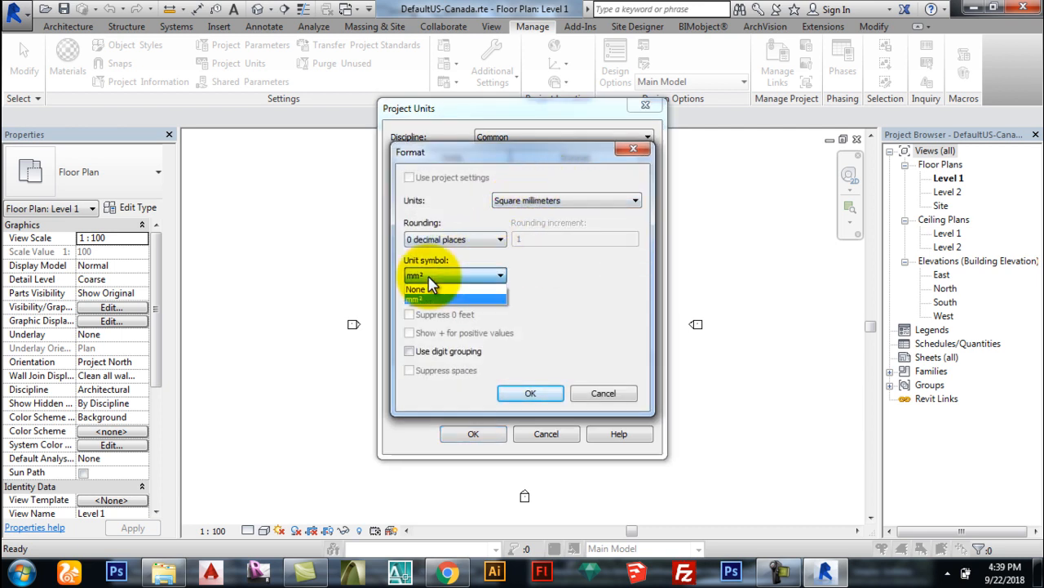
click(529, 392)
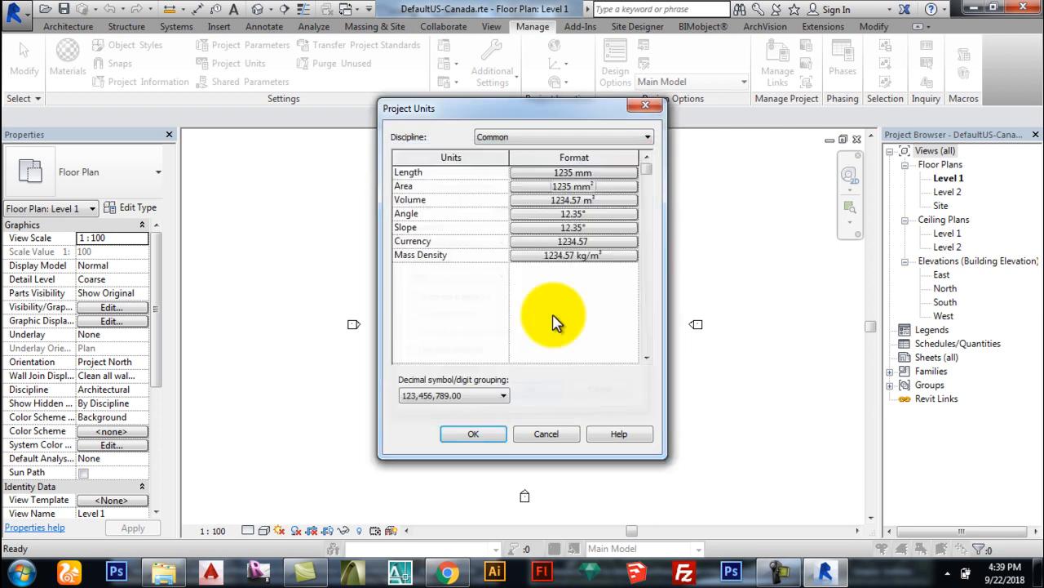
Step: Set volume to cubic millimetres, keep slope in decimal degrees with °, and apply the units
click(553, 200)
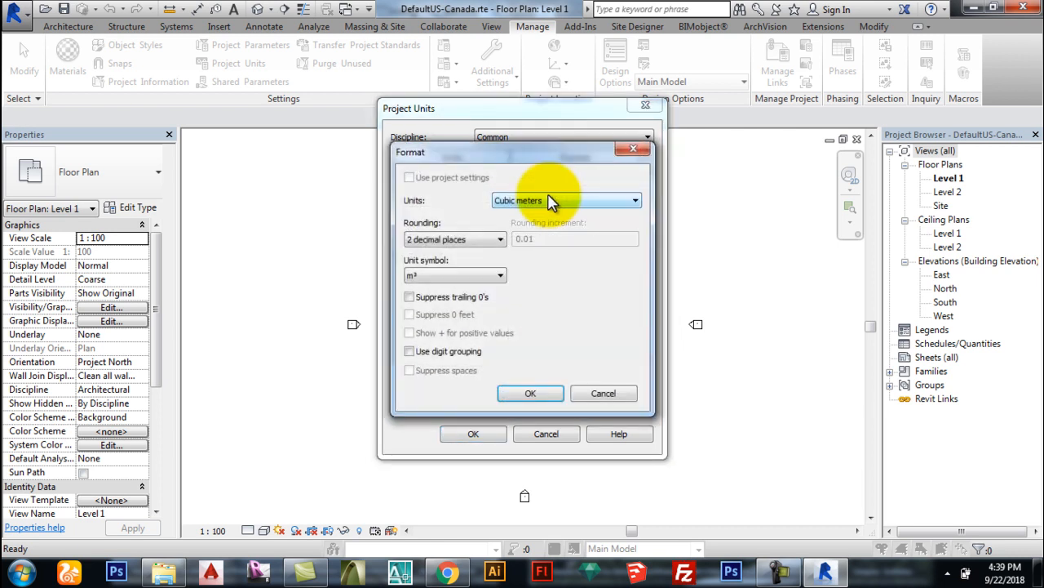
click(539, 202)
click(501, 262)
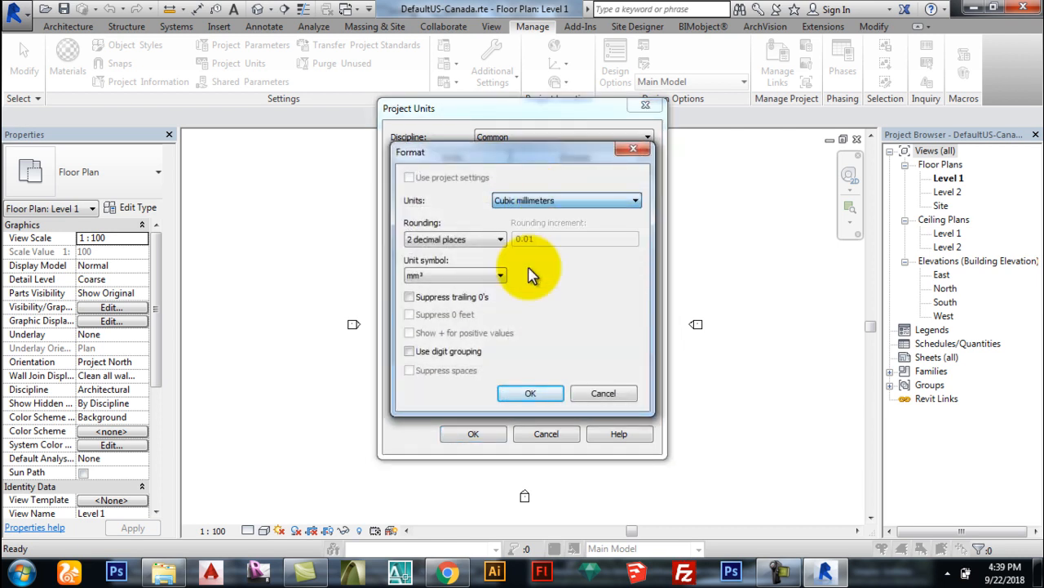
click(529, 393)
click(516, 227)
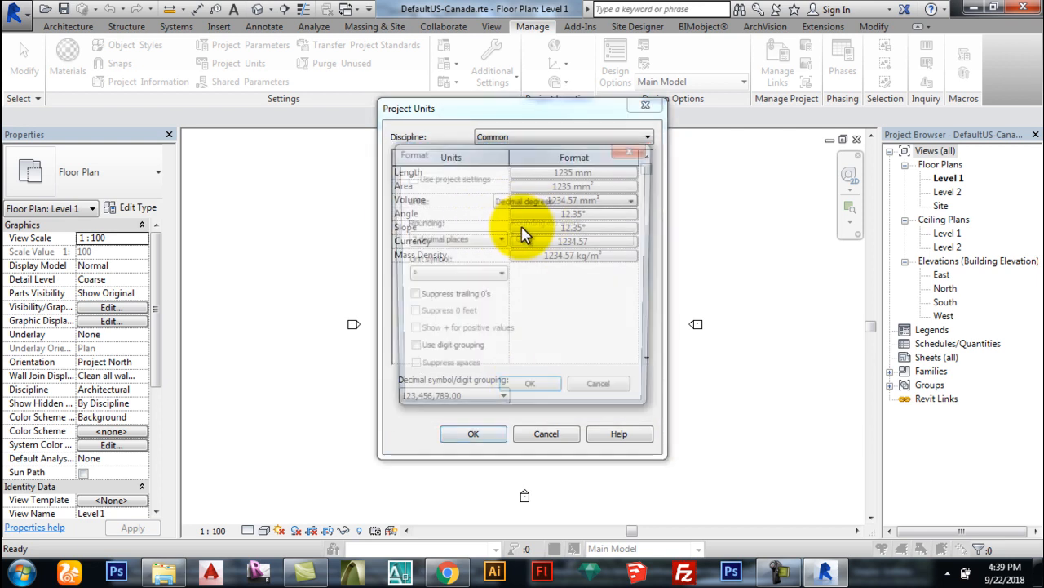
click(532, 201)
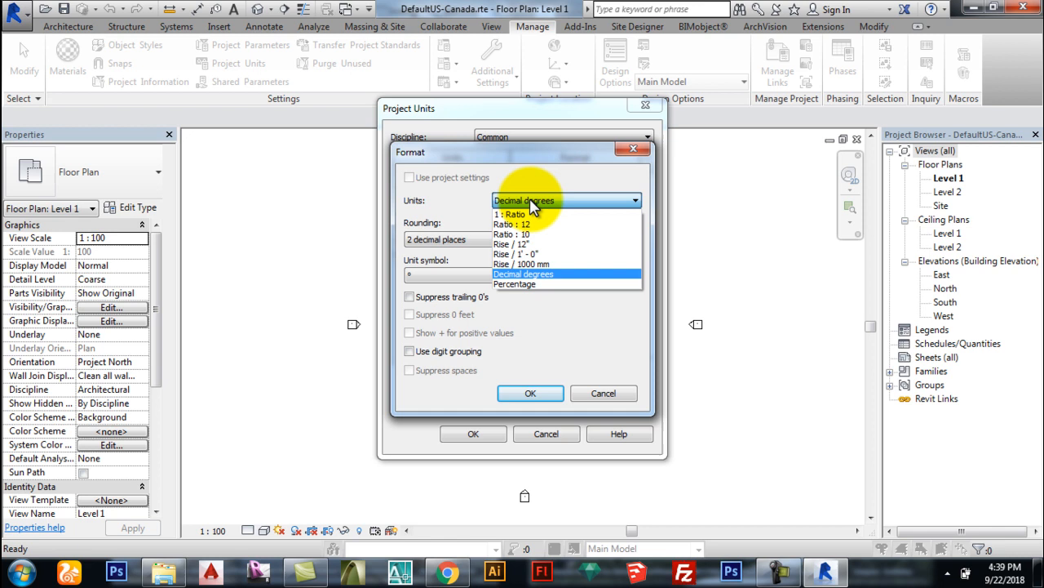
click(532, 203)
click(483, 280)
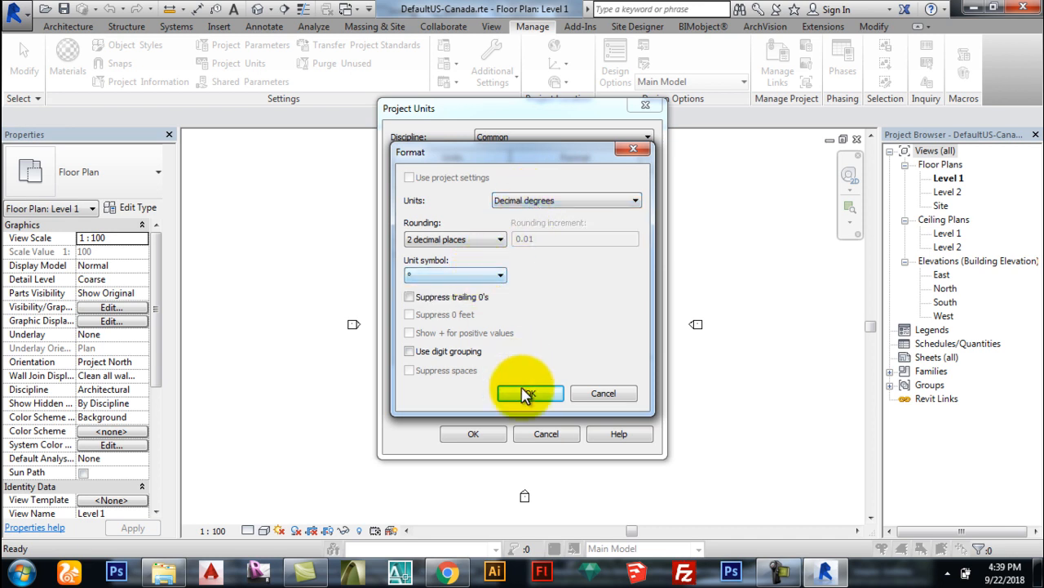
click(530, 393)
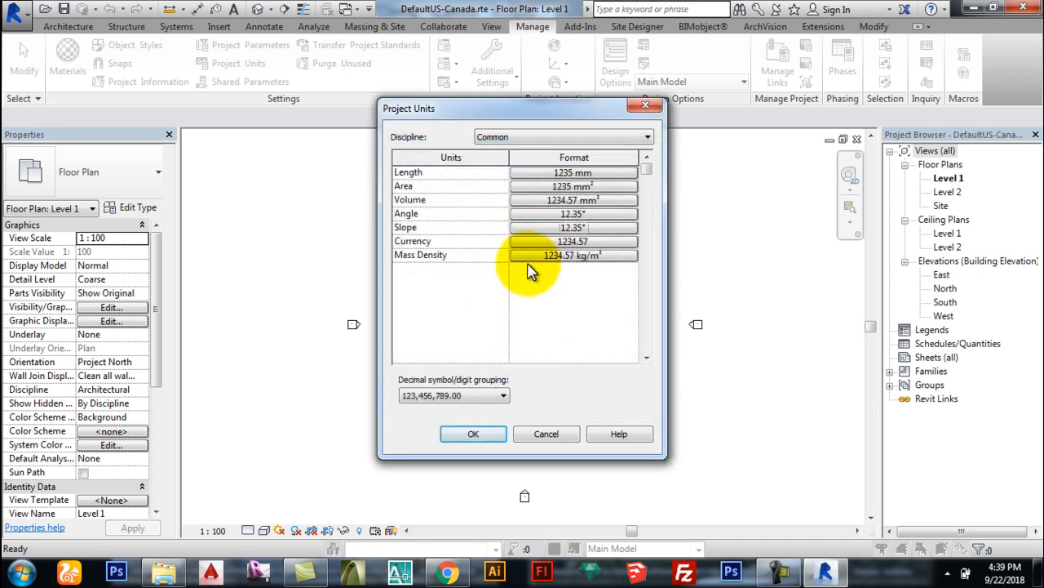
click(495, 434)
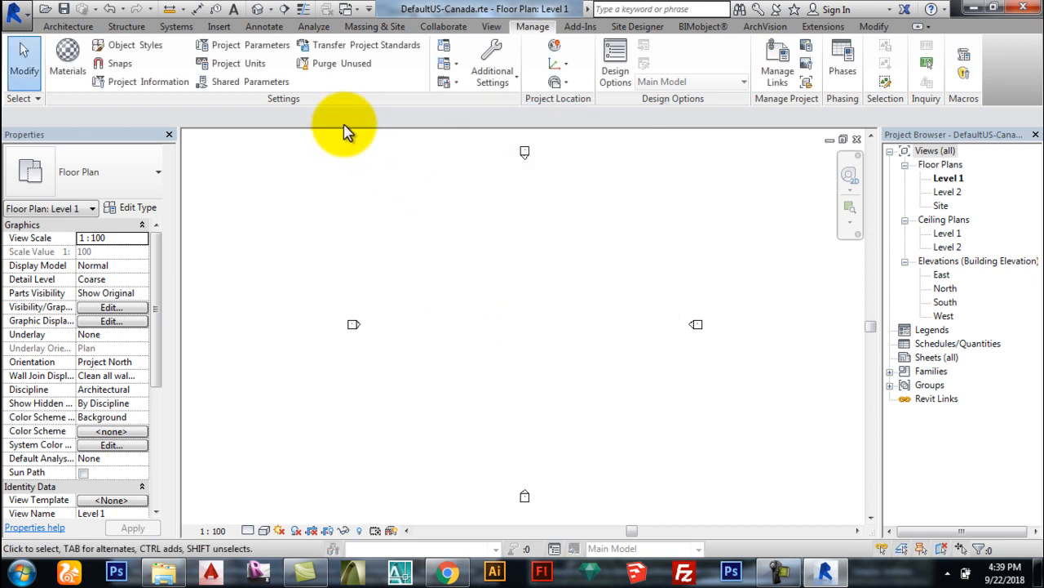
Step: Look over the Manage Additional Settings list and the Add-Ins tools
click(499, 76)
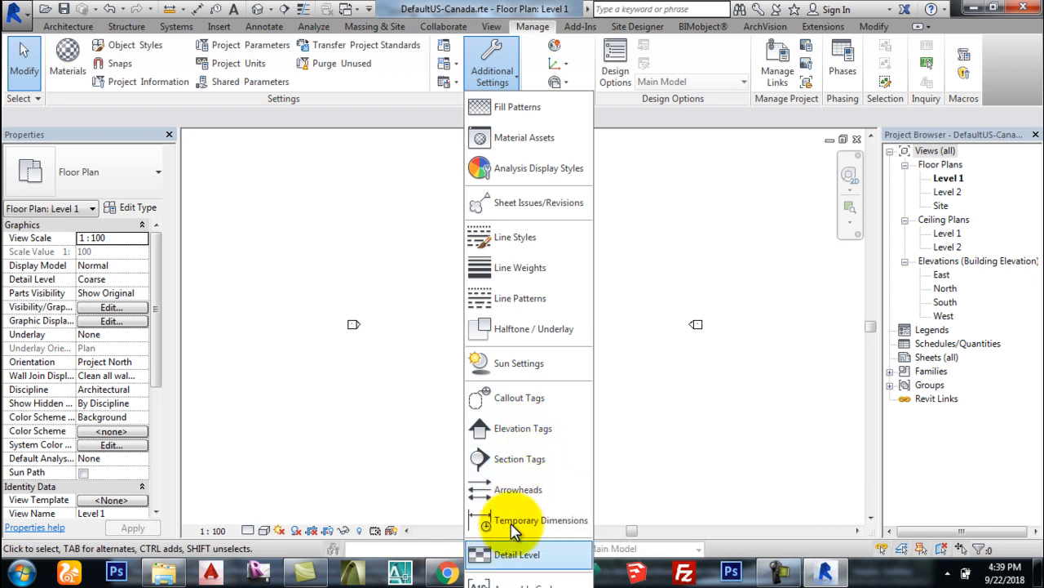
click(488, 75)
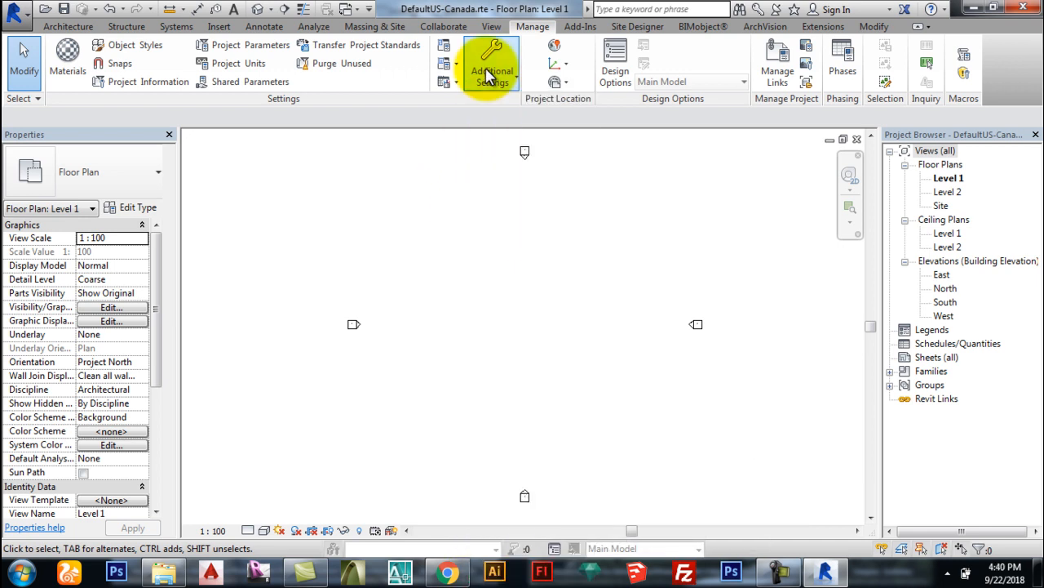
click(580, 26)
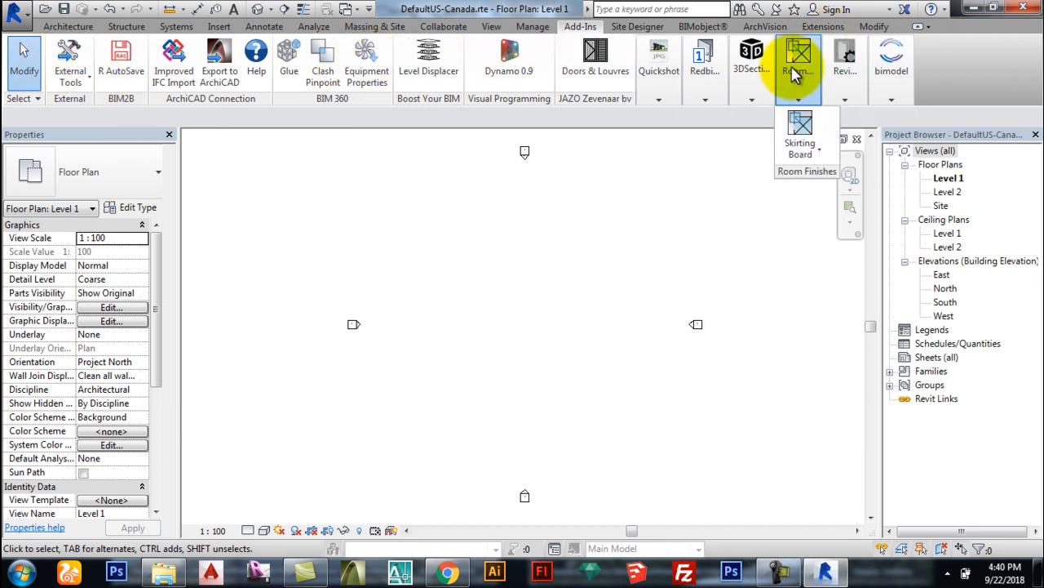
mouse_move(714, 62)
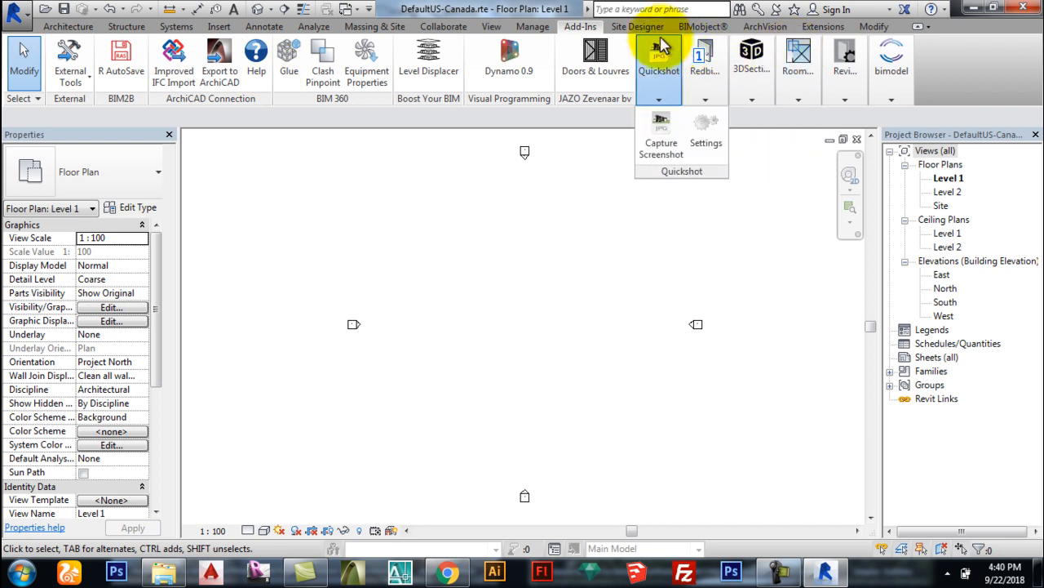
Step: Browse the Site Designer, BIMobject, ArchVision, Extensions and Modify tabs, ending on Architecture
click(635, 27)
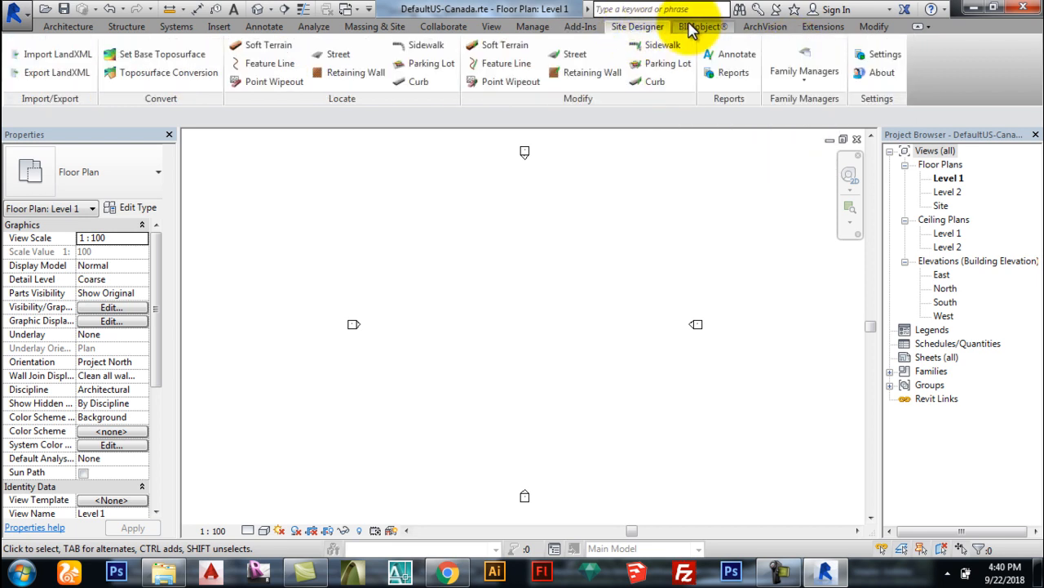
click(698, 27)
click(767, 29)
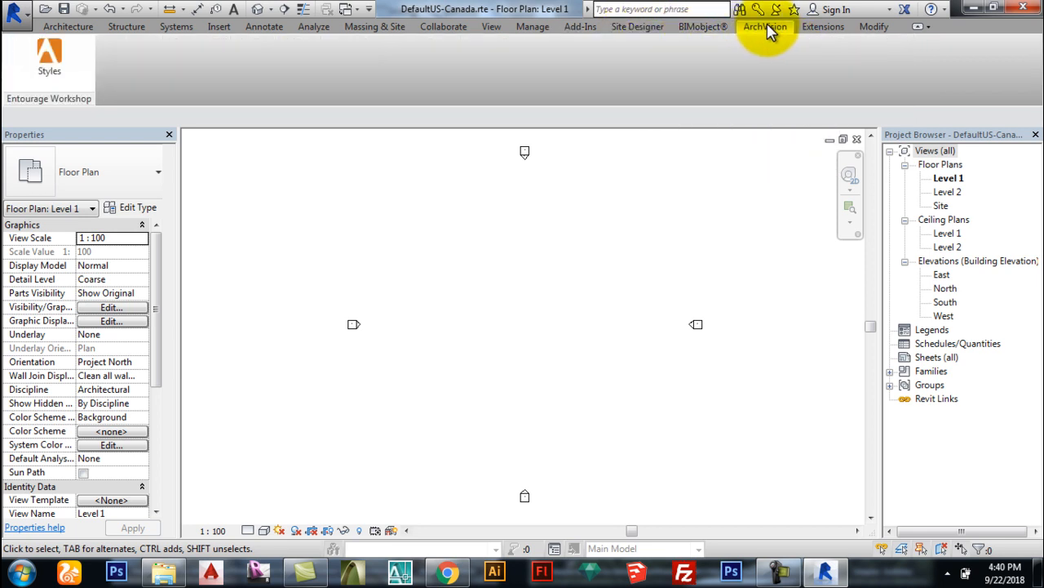
click(824, 28)
click(865, 33)
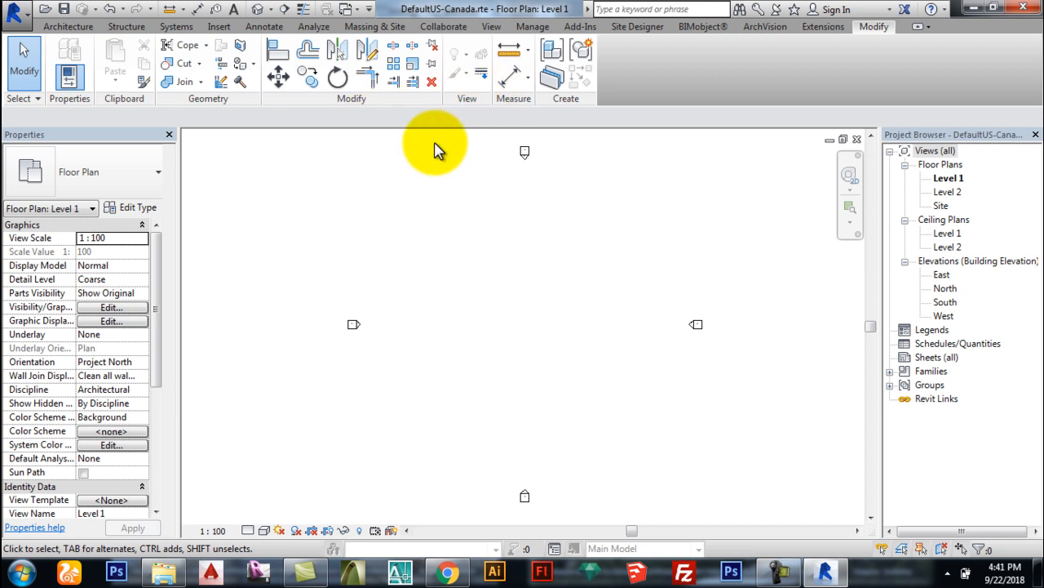
click(63, 30)
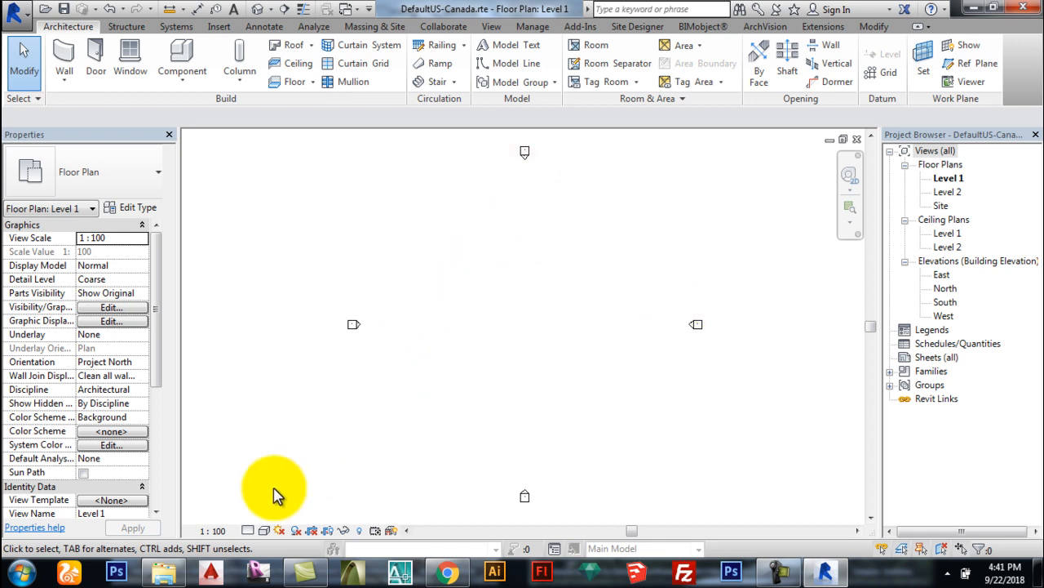
Step: Change the Level 1 plan's detail level from Coarse to Fine
click(247, 530)
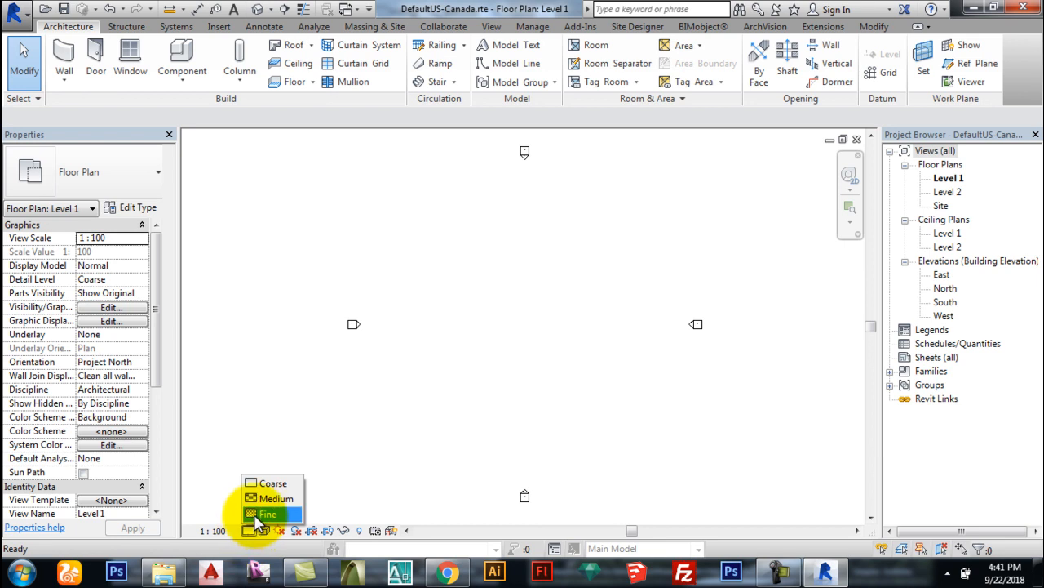
click(259, 514)
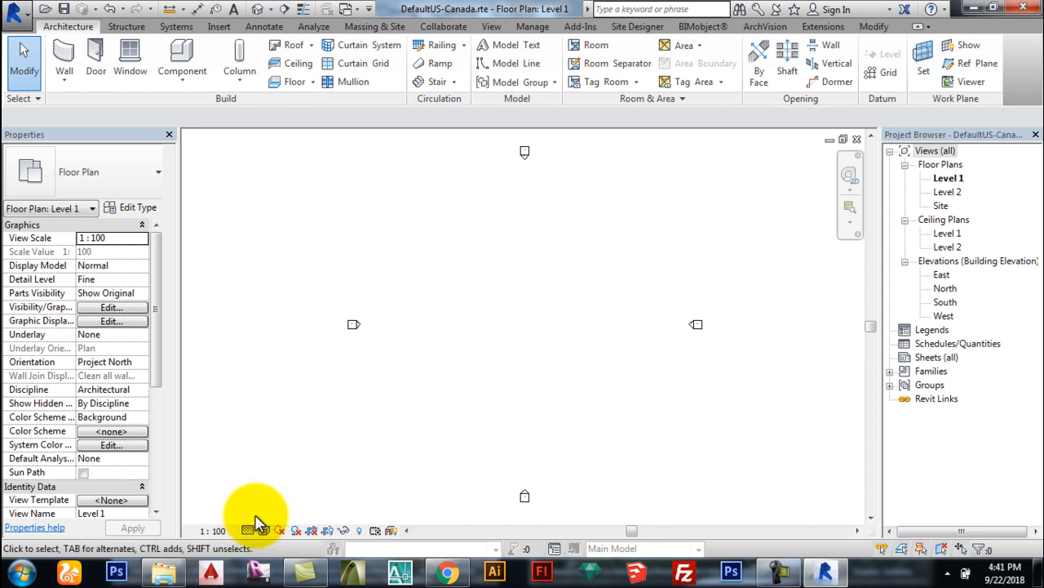
click(264, 531)
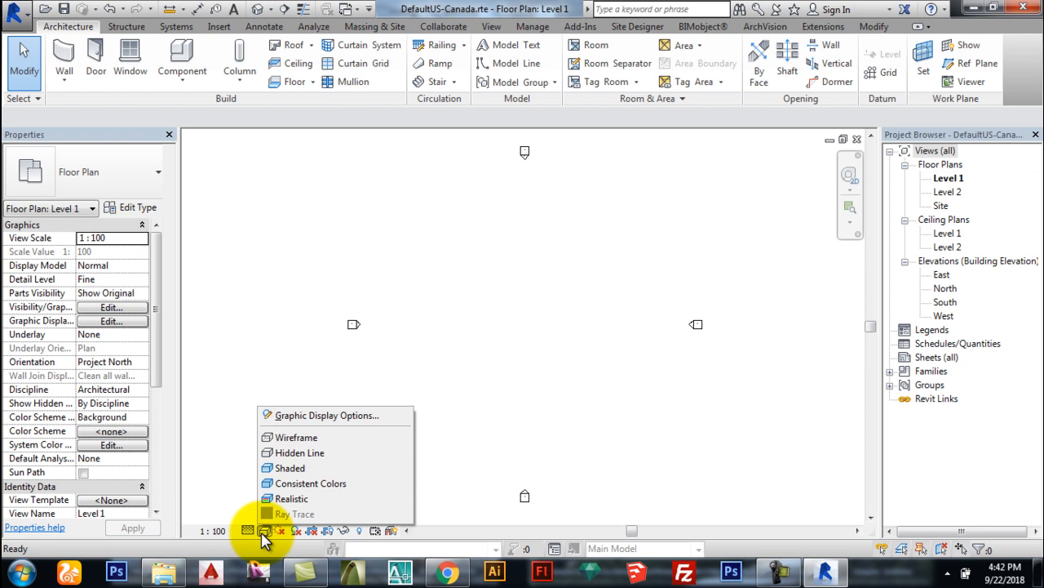
click(316, 454)
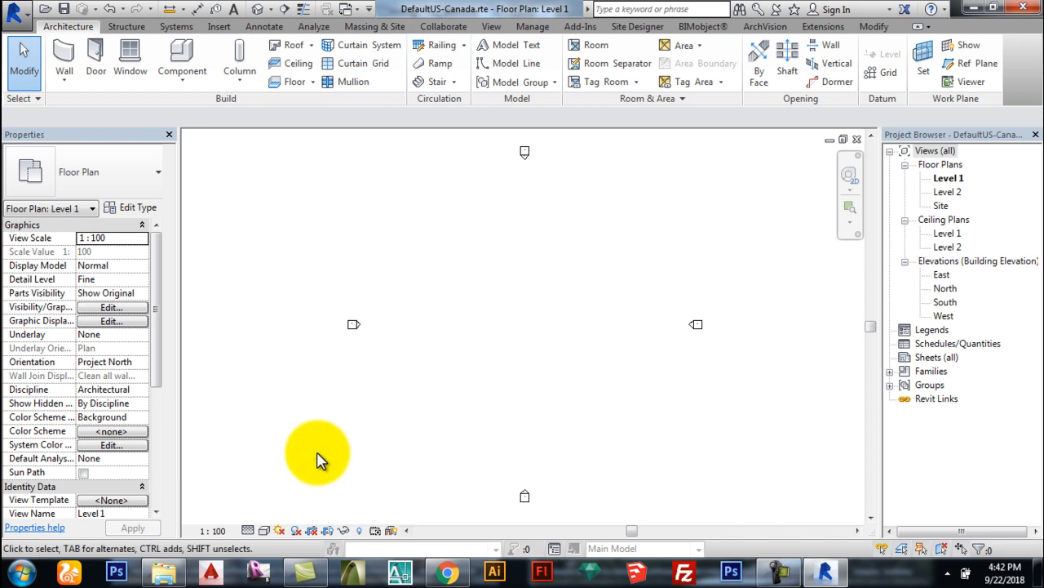
click(264, 531)
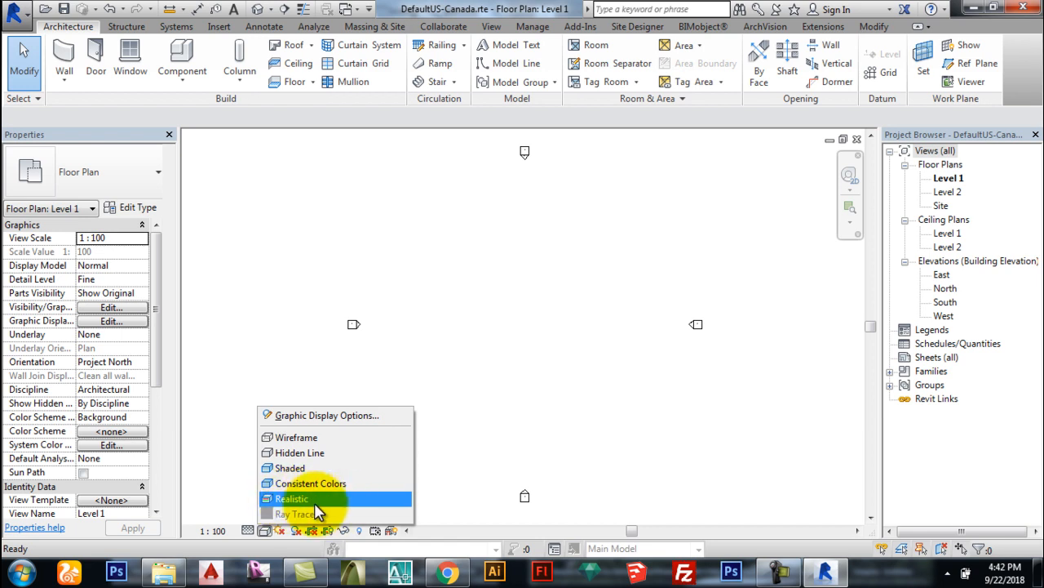
click(247, 475)
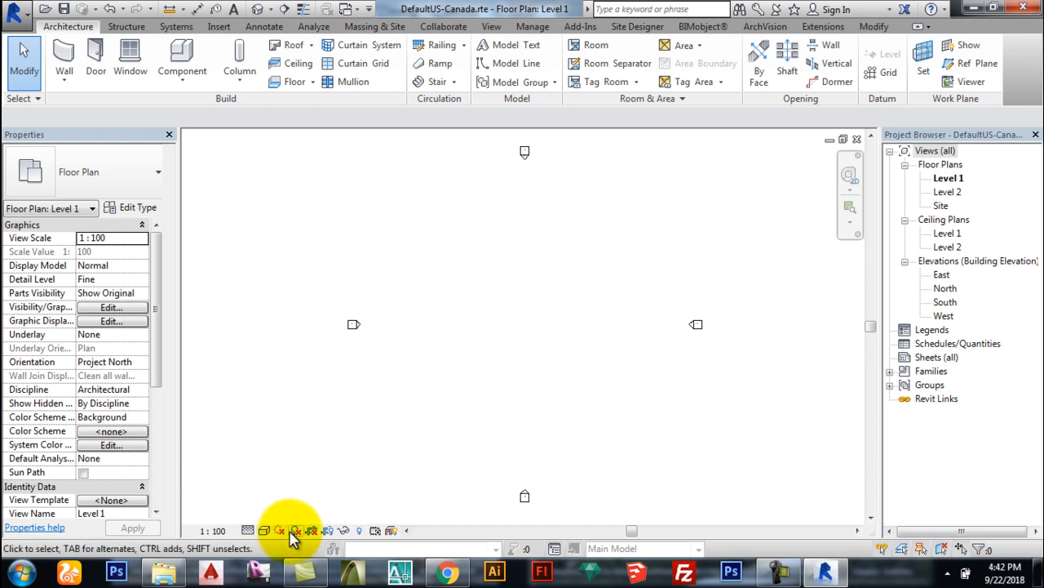
Step: Check the Temporary Hide/Isolate options, then collapse Ceiling Plans in the Project Browser
click(343, 532)
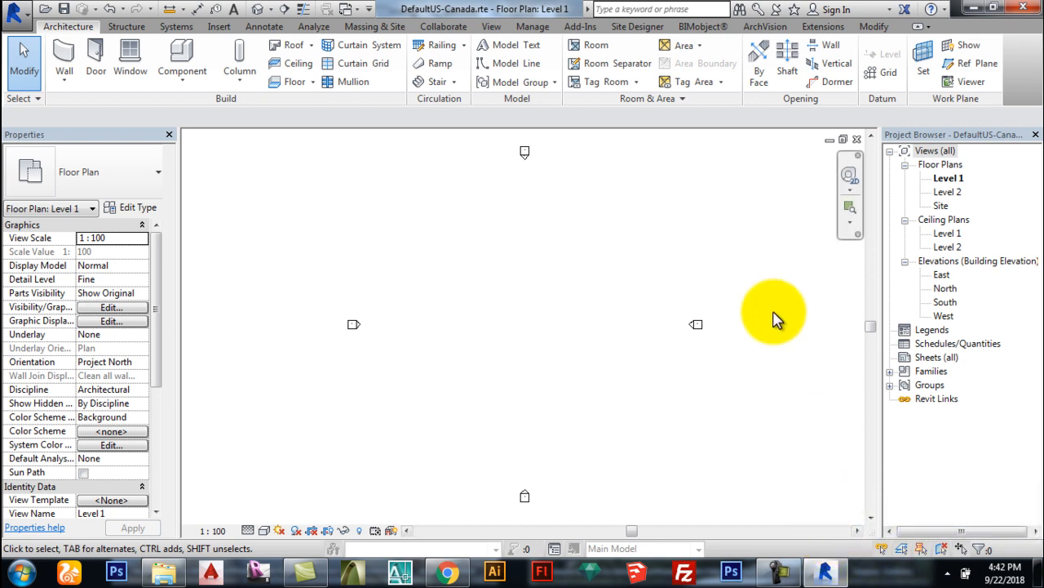
click(905, 221)
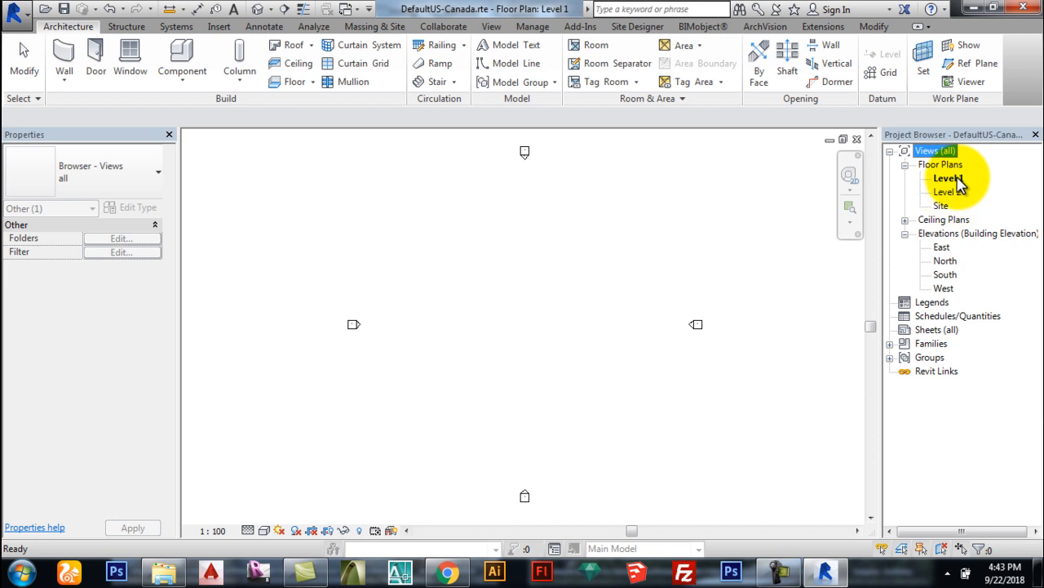
Step: In the East elevation, rename Level 1 to NGL along with its matching views
double_click(942, 248)
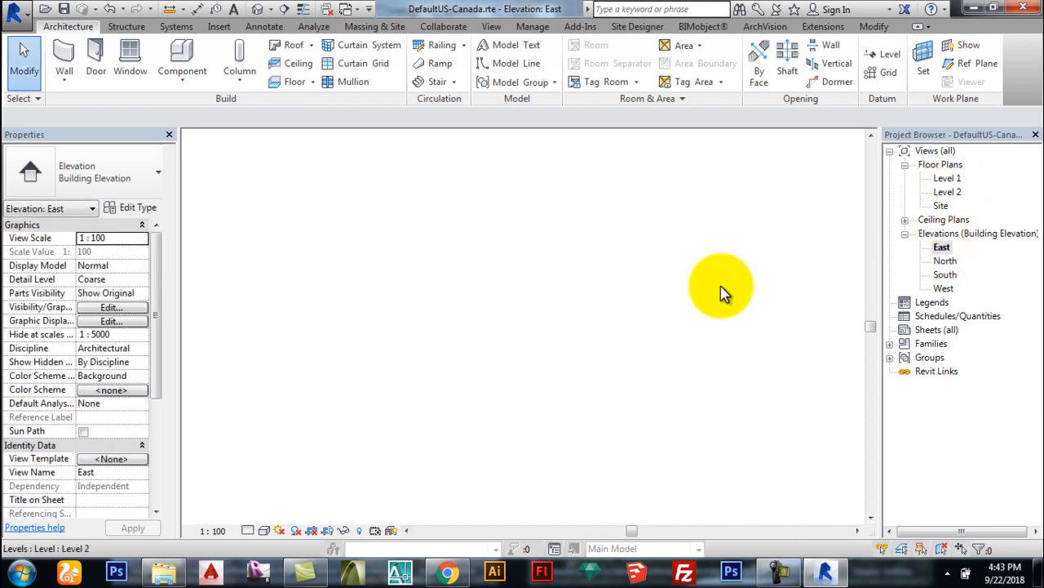
scroll(738, 335, up, 2)
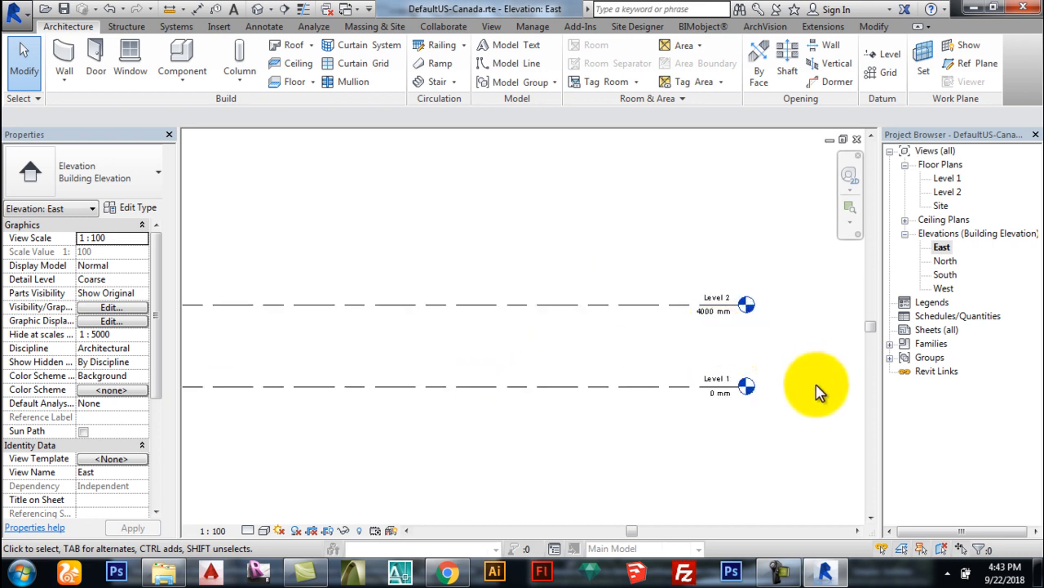
scroll(669, 395, down, 3)
scroll(714, 392, up, 5)
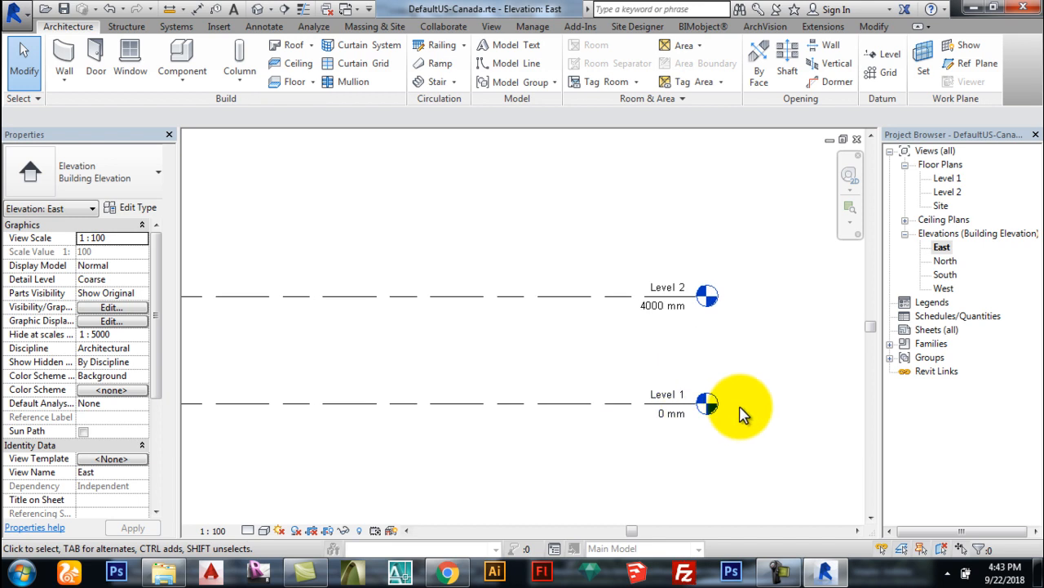
scroll(620, 404, down, 3)
scroll(674, 337, up, 1)
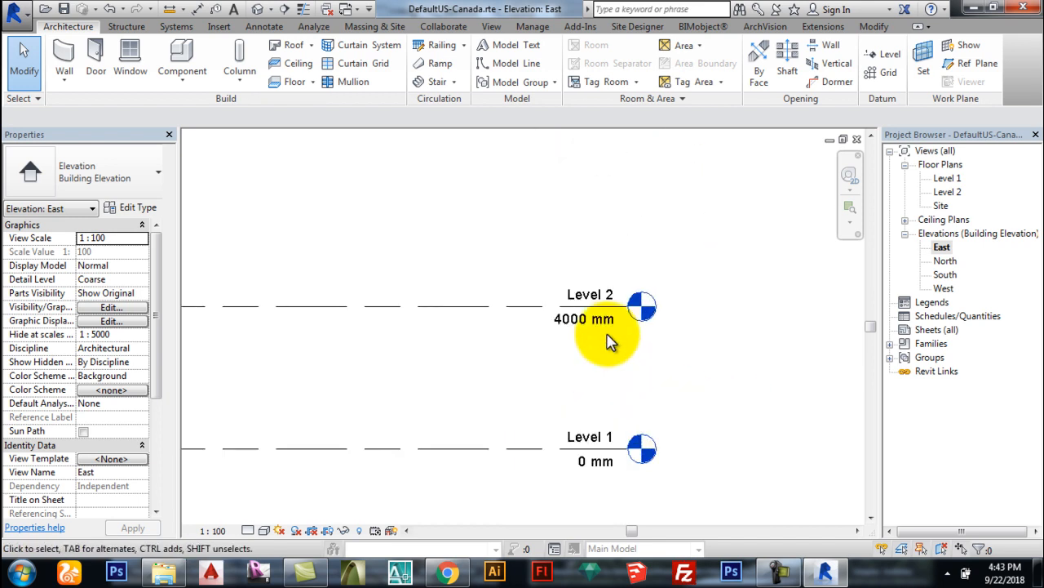
scroll(674, 338, down, 1)
scroll(695, 337, down, 2)
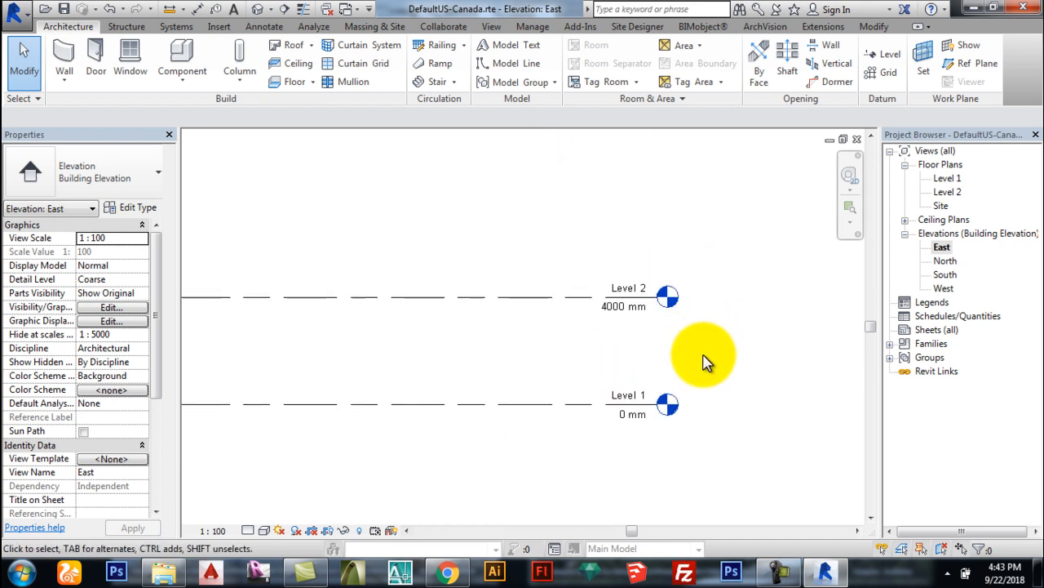
scroll(702, 362, down, 2)
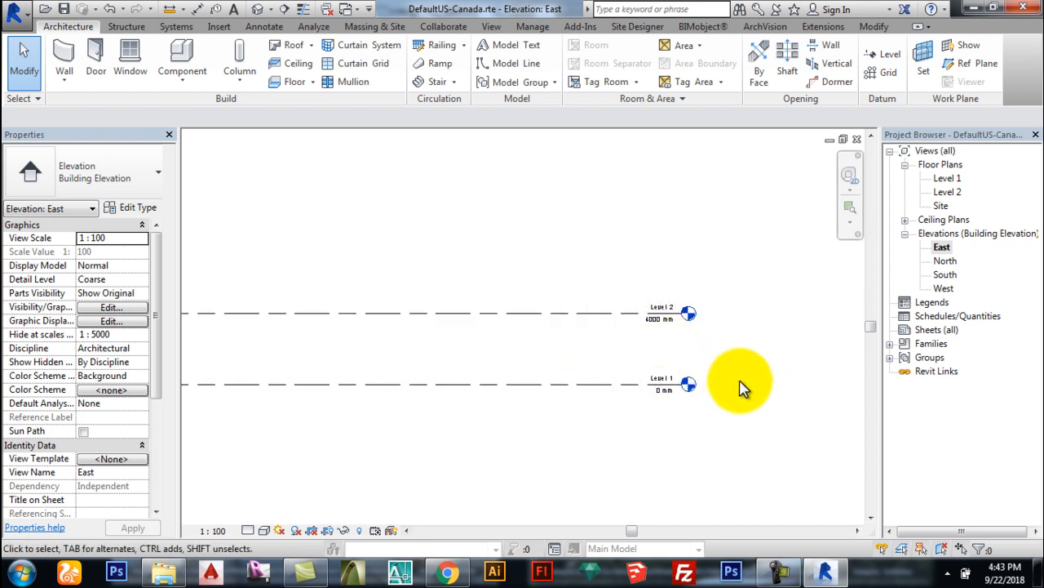
scroll(742, 385, up, 2)
click(614, 387)
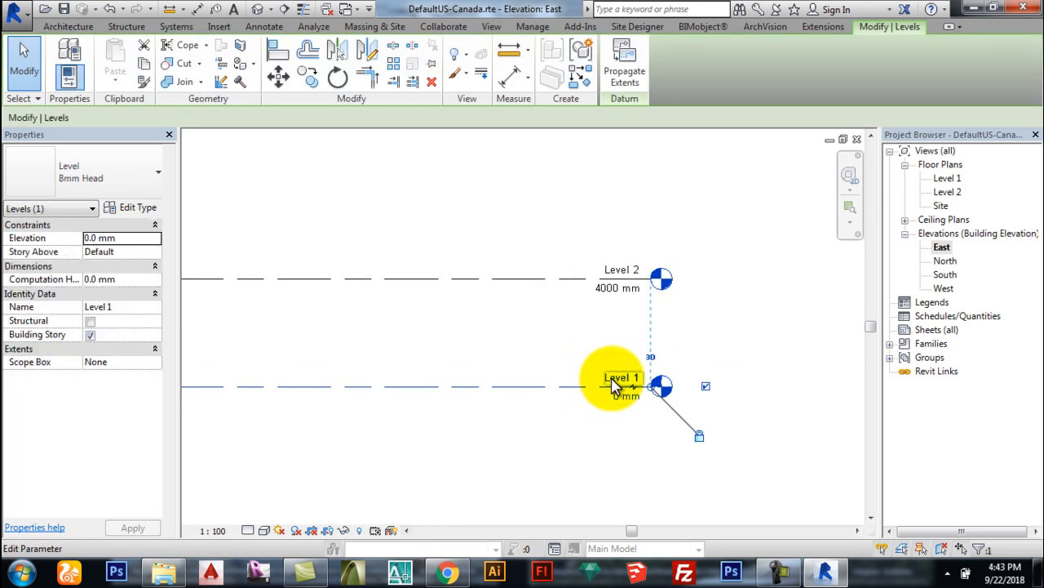
click(742, 343)
scroll(632, 379, up, 2)
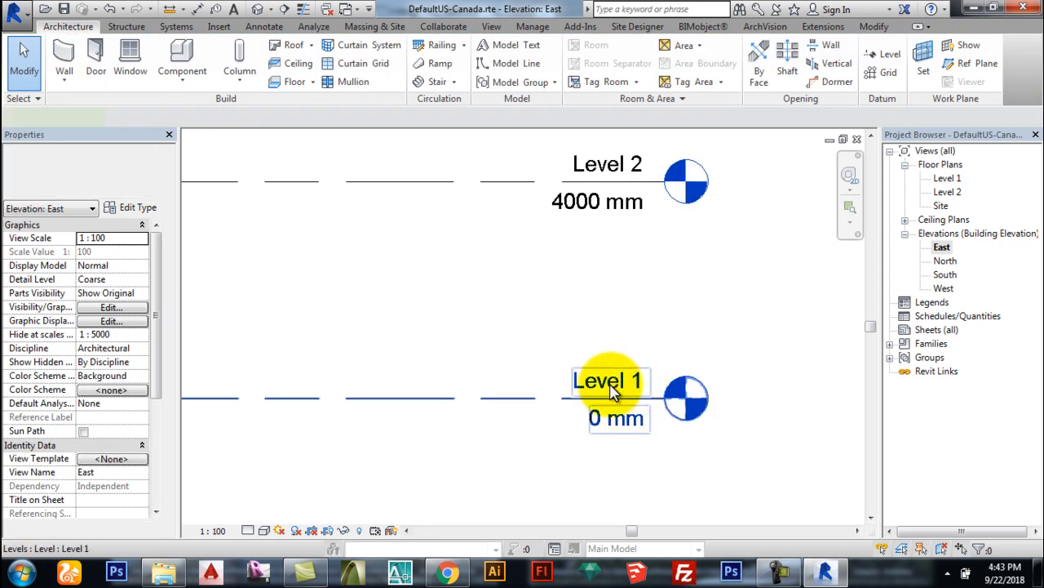
double_click(611, 388)
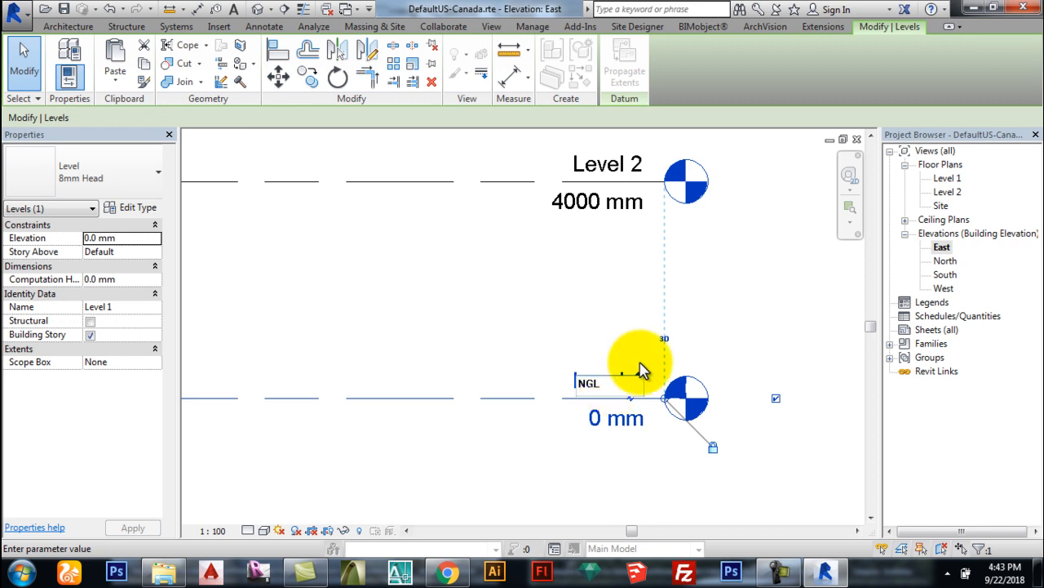
click(735, 323)
click(623, 295)
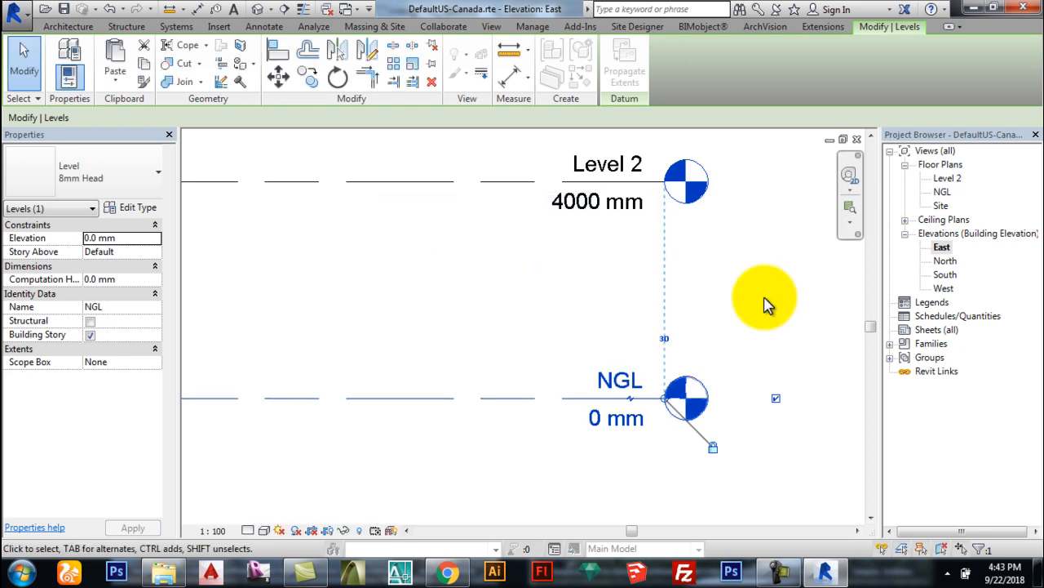
click(764, 304)
Step: Rename Level 2 to GROUND FLOOR, also renaming its matching views
scroll(597, 462, down, 2)
scroll(618, 421, up, 2)
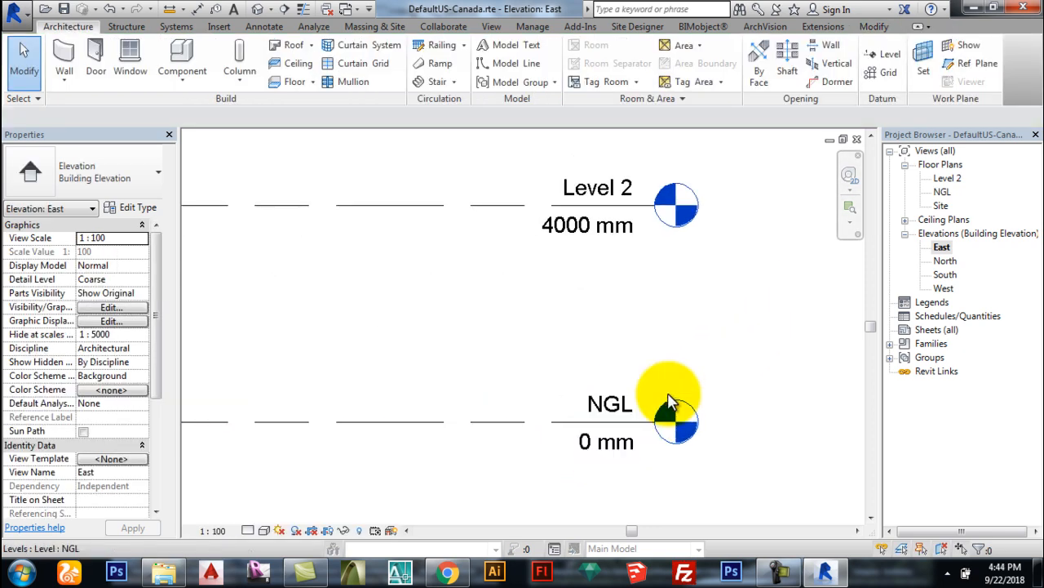
scroll(636, 425, down, 1)
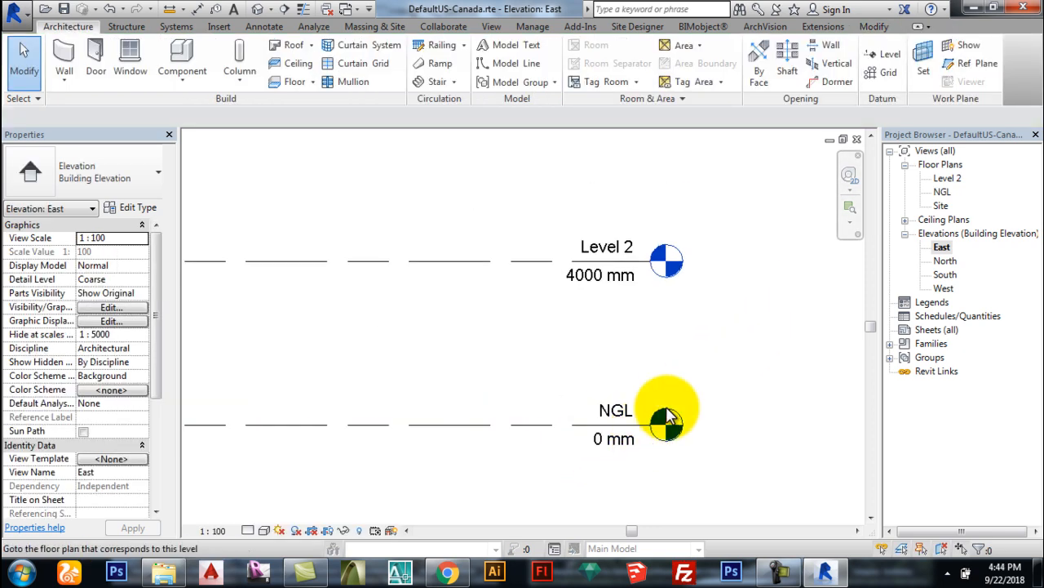
double_click(612, 249)
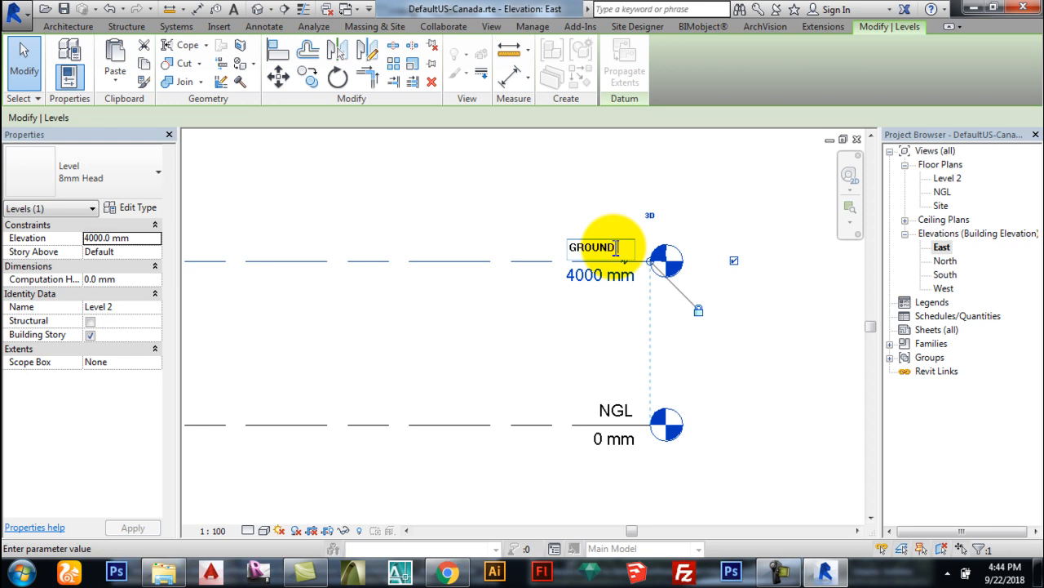
click(769, 163)
click(560, 295)
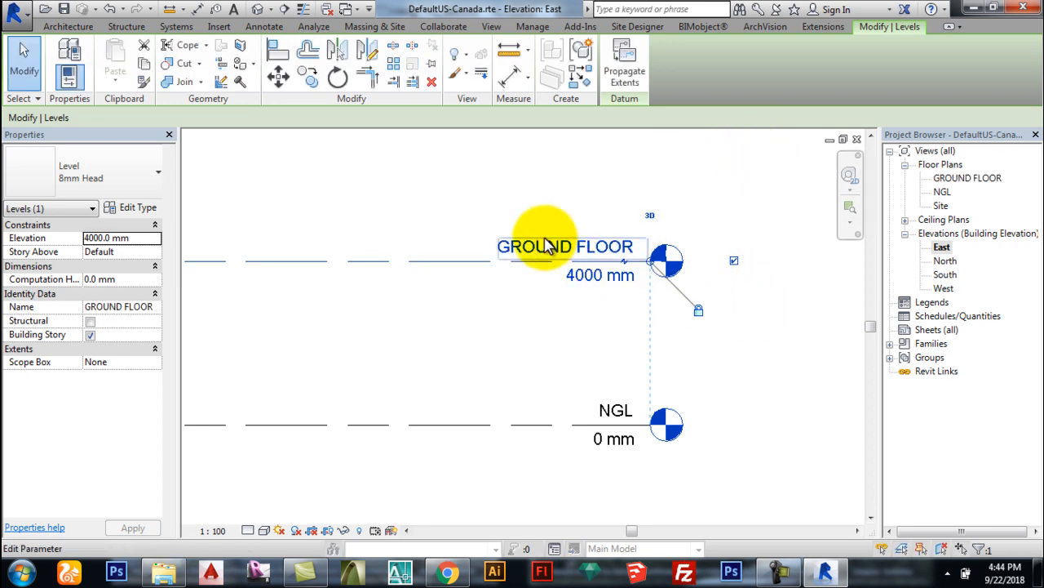
click(786, 367)
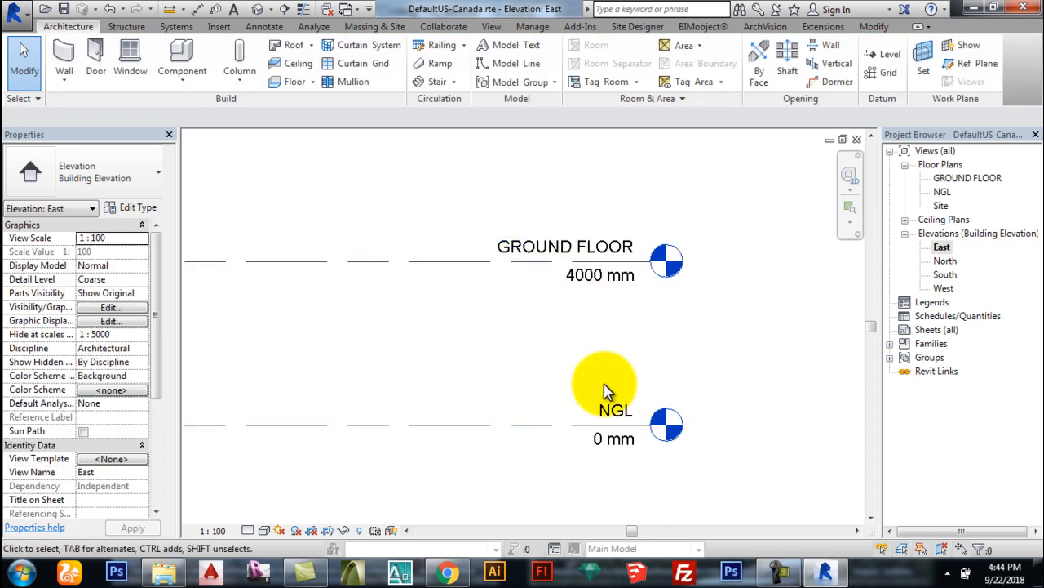
Step: Change the GROUND FLOOR level's elevation to 450 mm
click(599, 282)
click(600, 280)
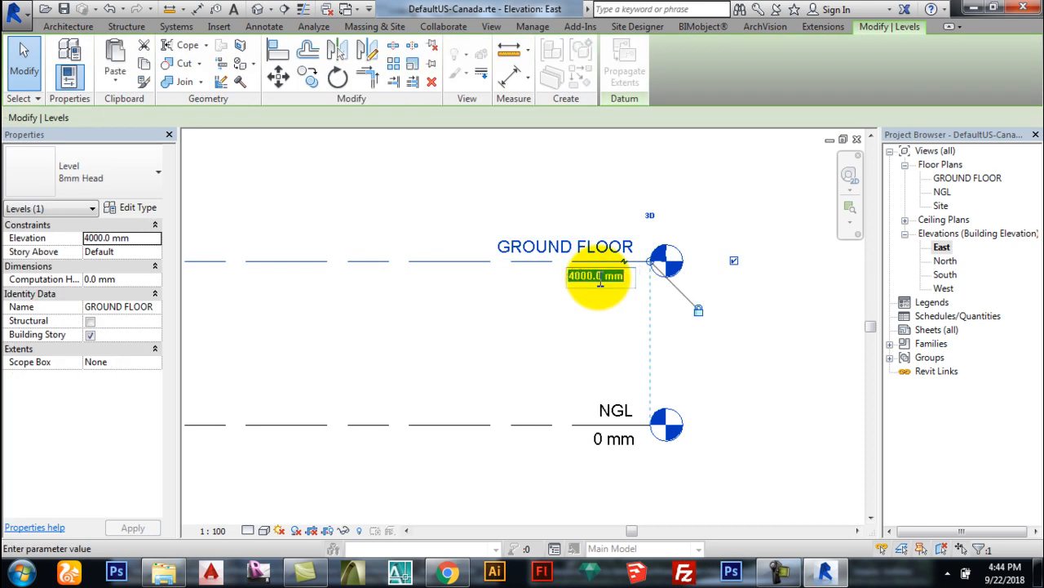
text(45)
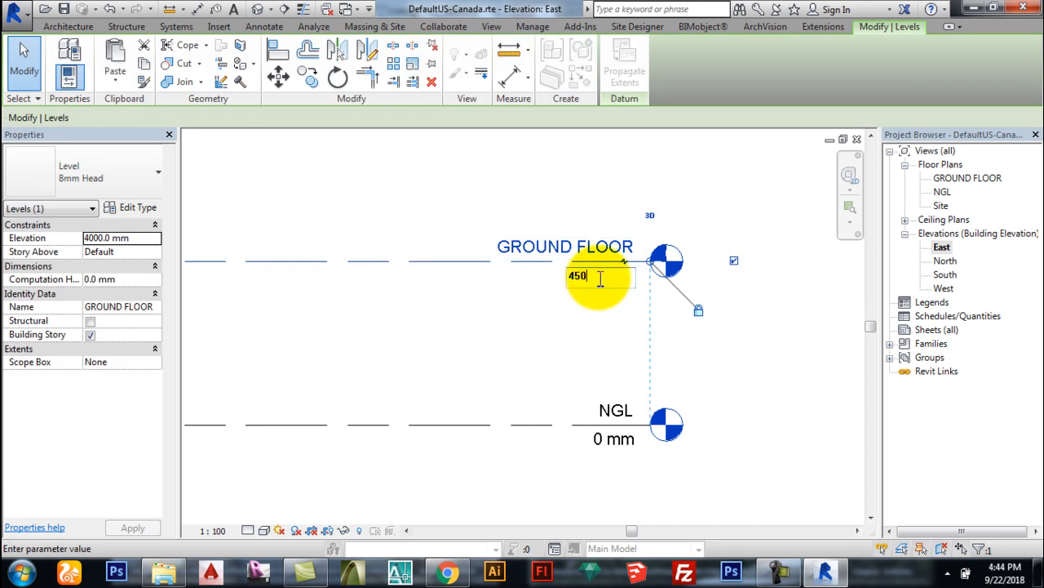
text(0)
key(Return)
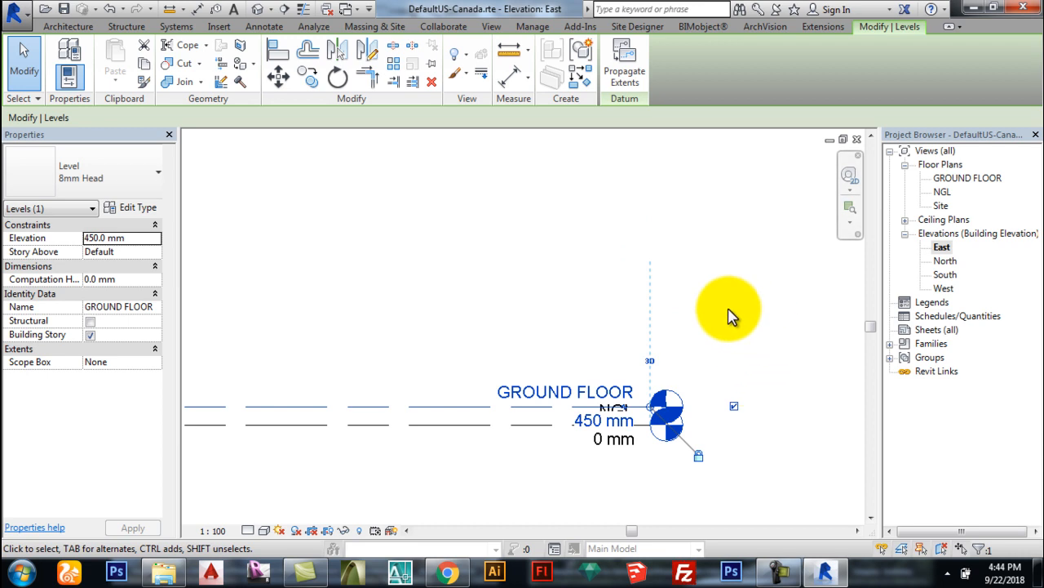
click(741, 318)
scroll(652, 412, up, 2)
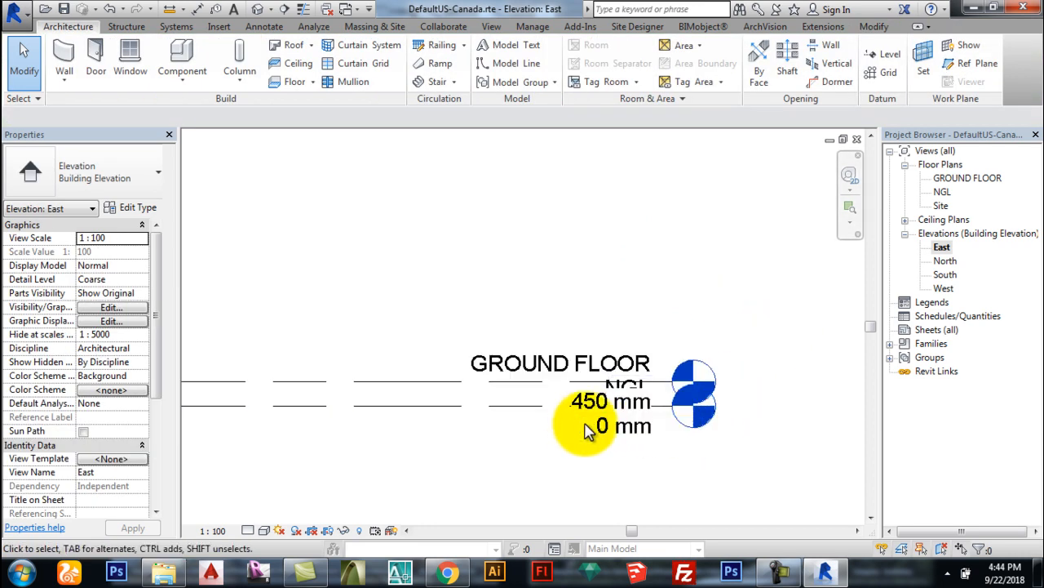
click(506, 390)
click(443, 326)
scroll(659, 461, up, 1)
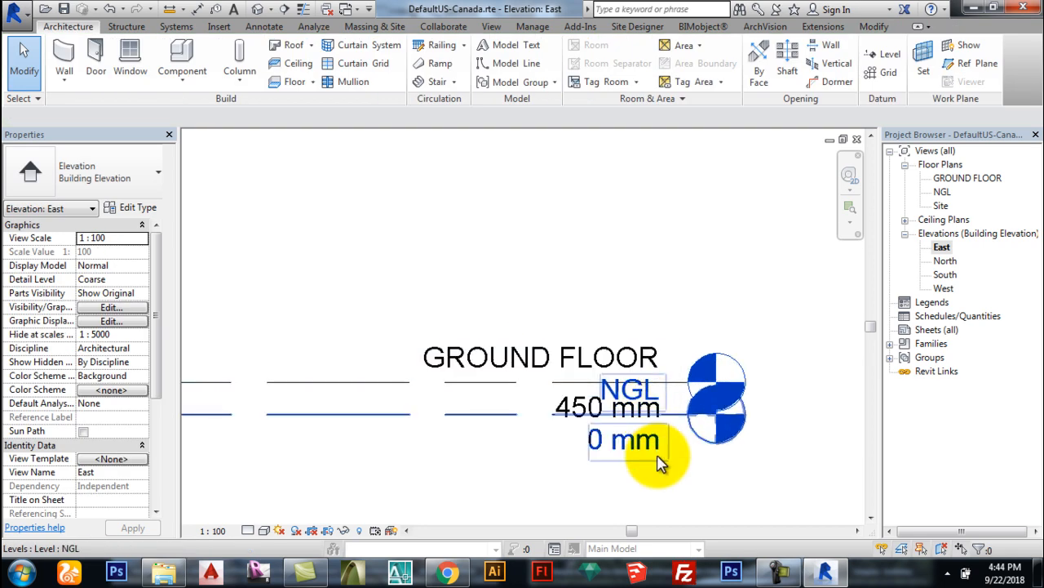
Step: Offset the GROUND FLOOR level head upward with an elbow so it clears NGL
click(410, 392)
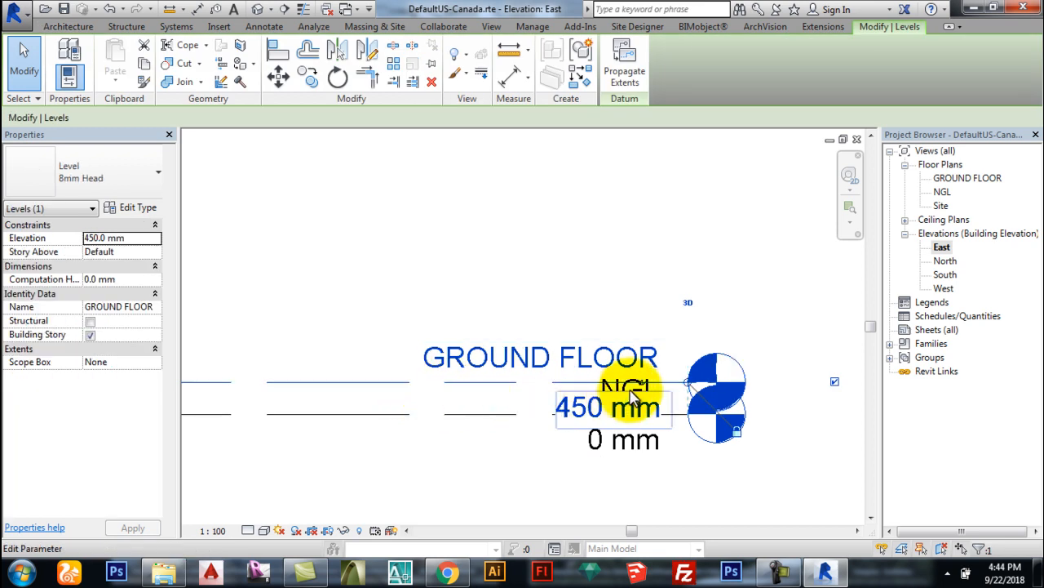
scroll(631, 395, up, 6)
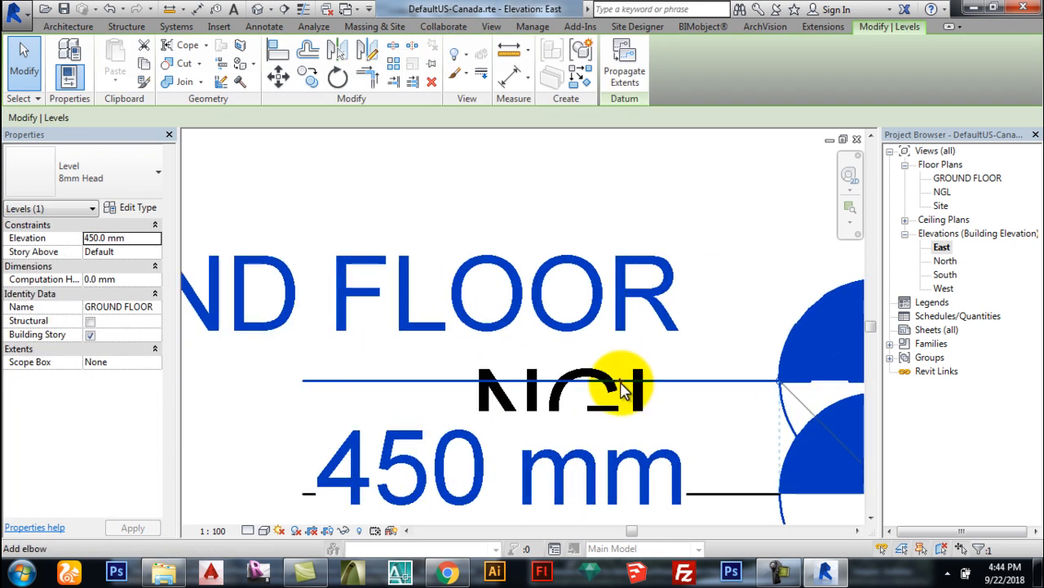
scroll(622, 388, up, 3)
scroll(622, 387, down, 2)
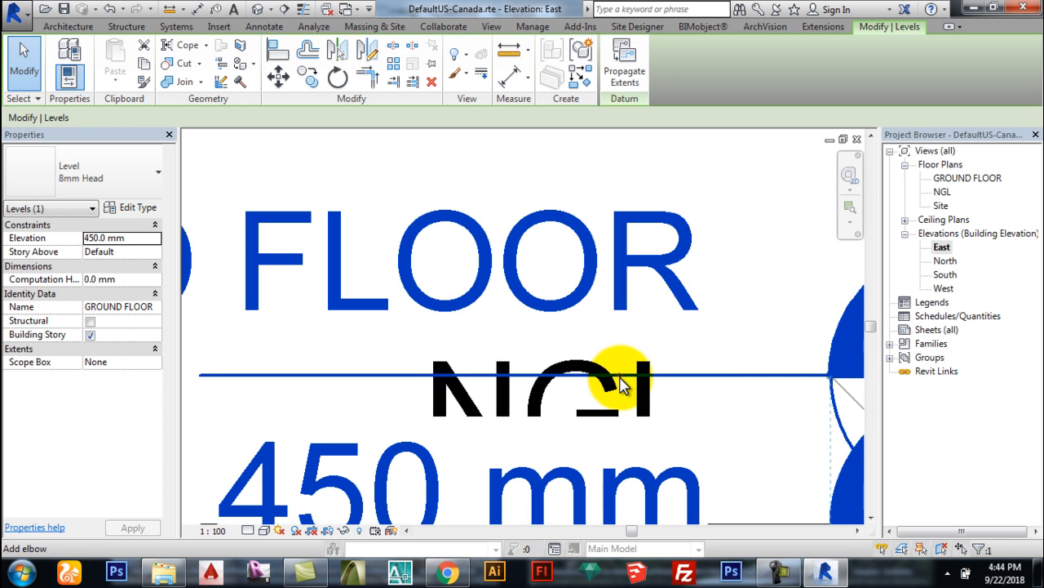
scroll(622, 386, down, 4)
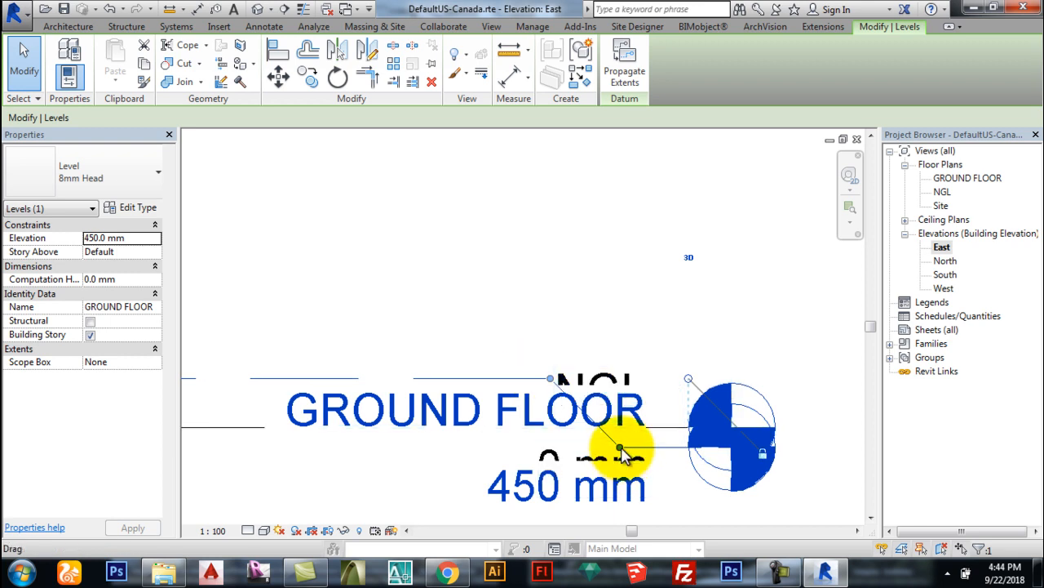
drag(622, 453, 683, 282)
scroll(808, 427, down, 5)
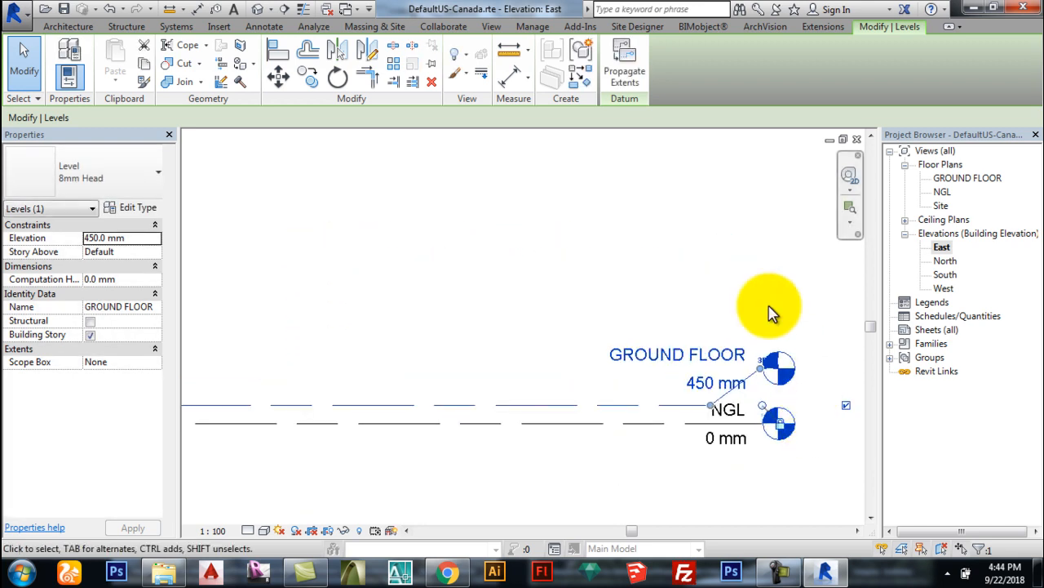
click(775, 314)
scroll(780, 316, down, 3)
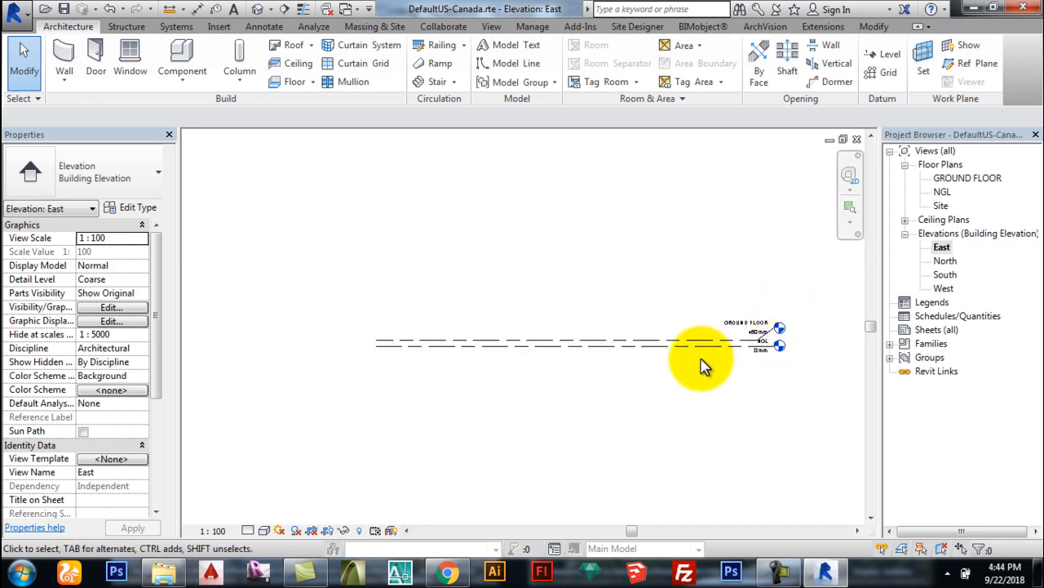
Step: With the Level tool, add Level 3 at a 3000 mm offset
middle_drag(492, 327, 466, 354)
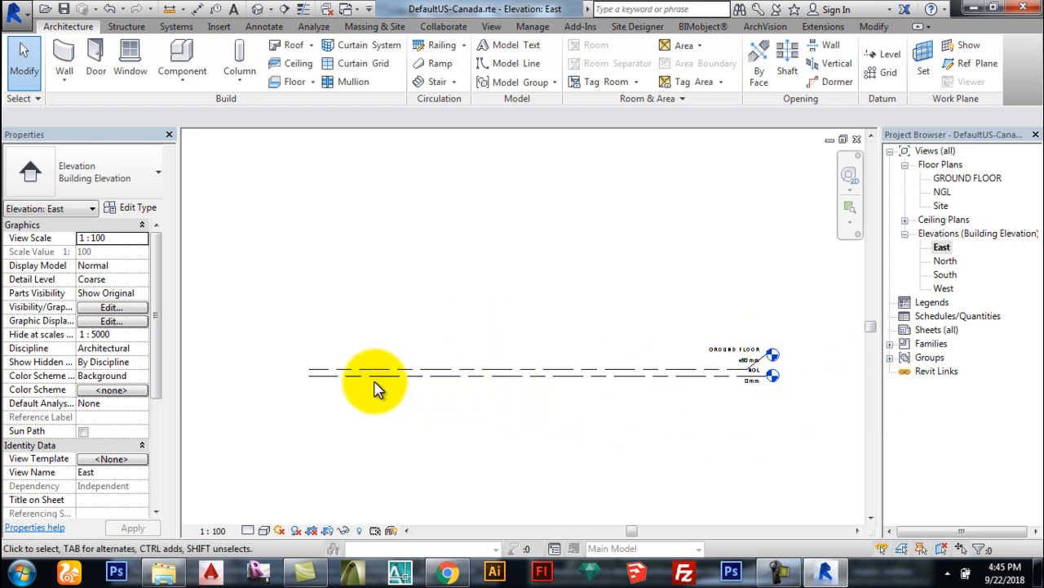
scroll(294, 363, up, 1)
scroll(330, 445, down, 1)
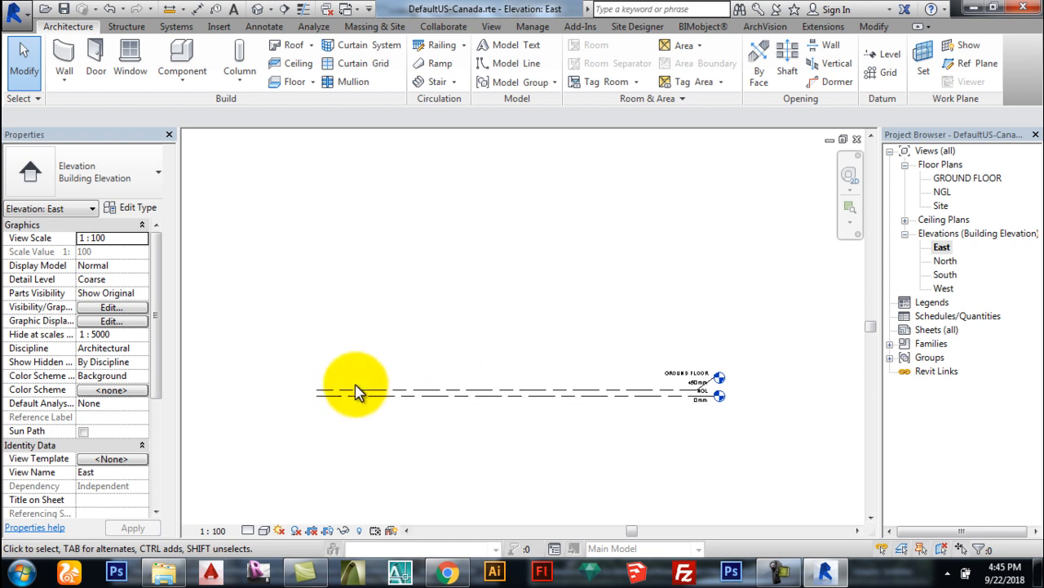
scroll(347, 375, up, 1)
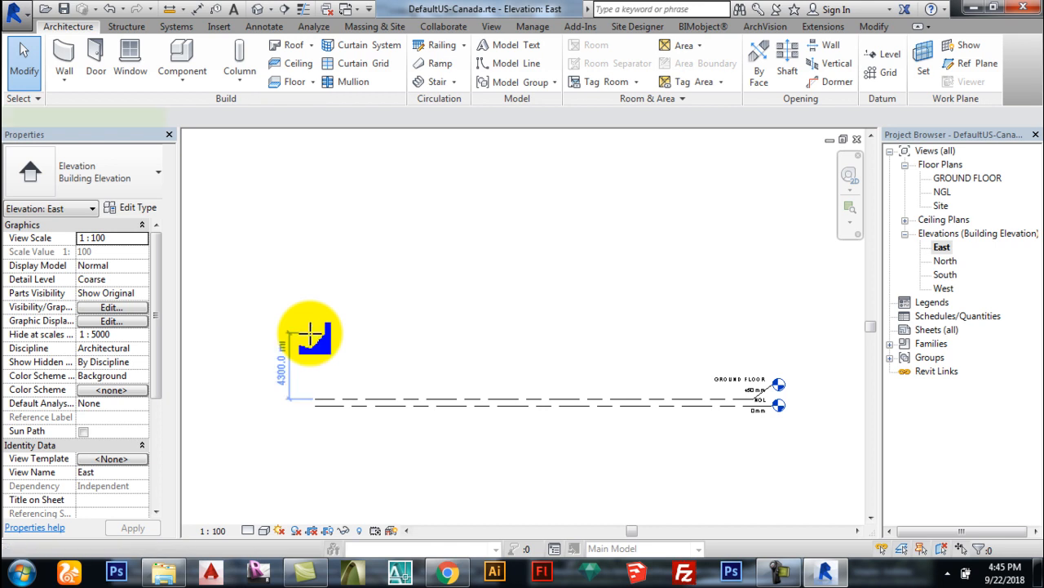
key(l)
key(l)
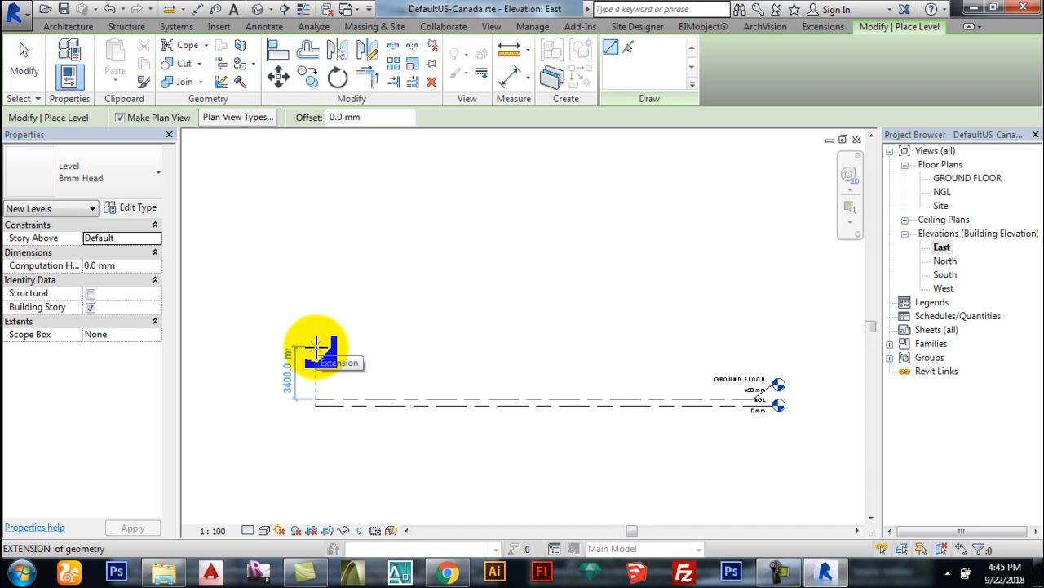
text(3)
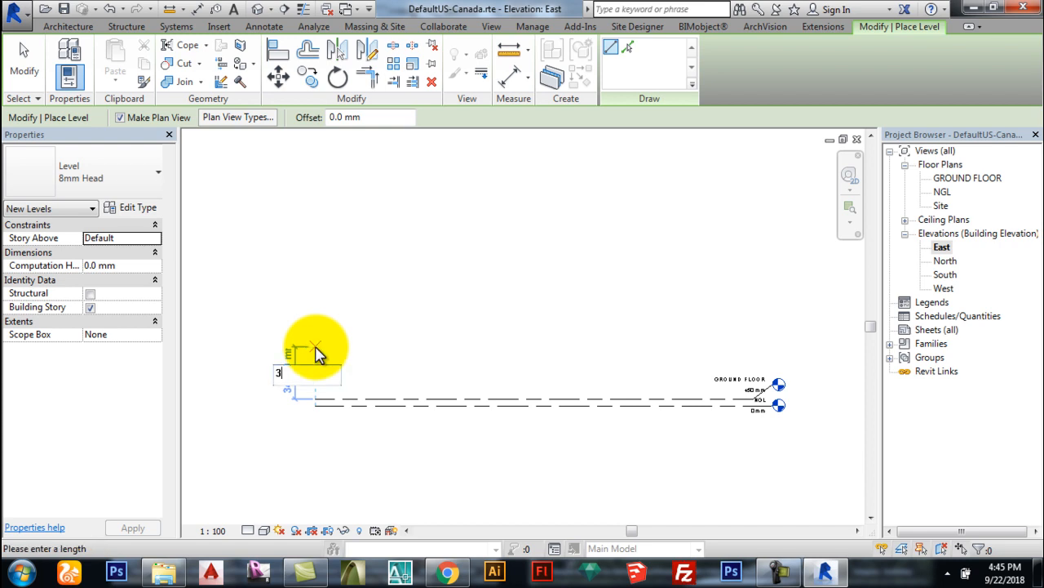
text(000)
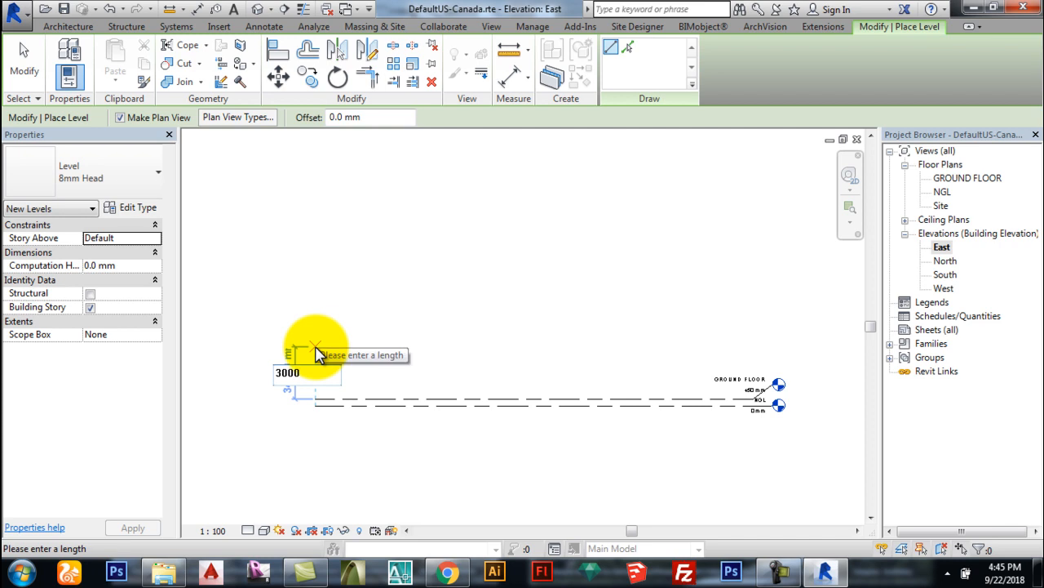
text(M)
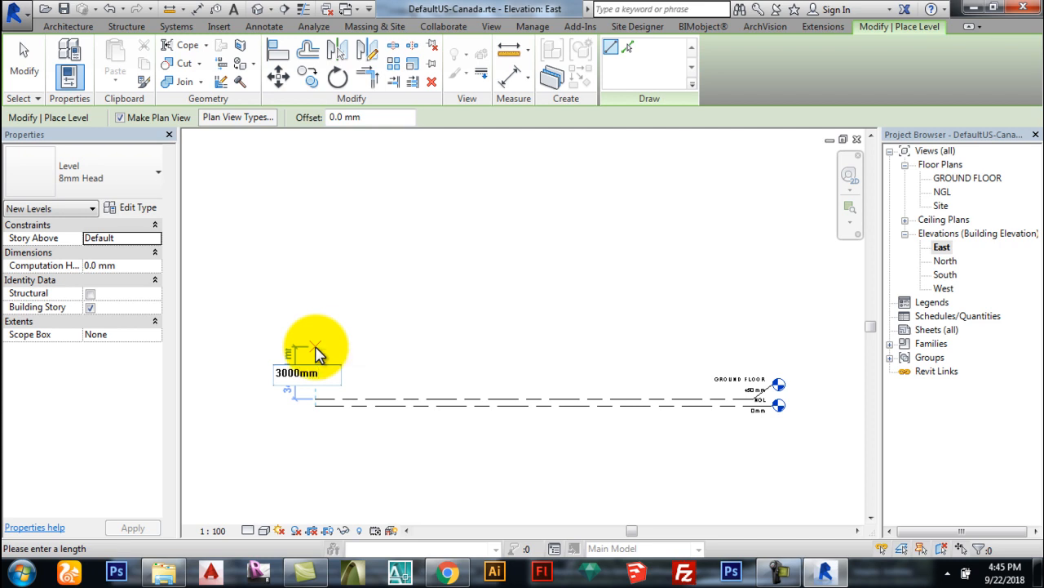
key(Return)
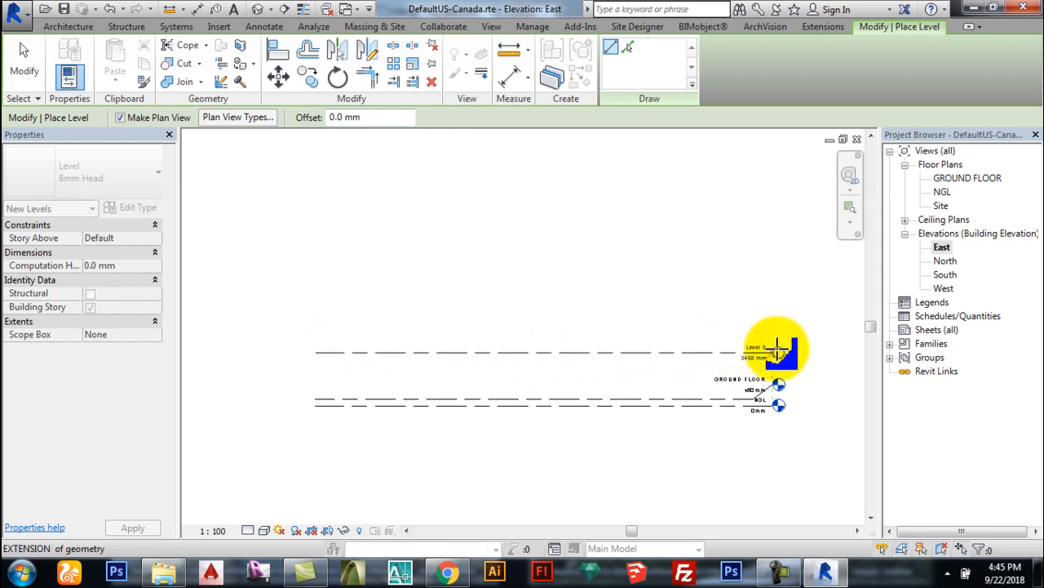
scroll(777, 349, up, 5)
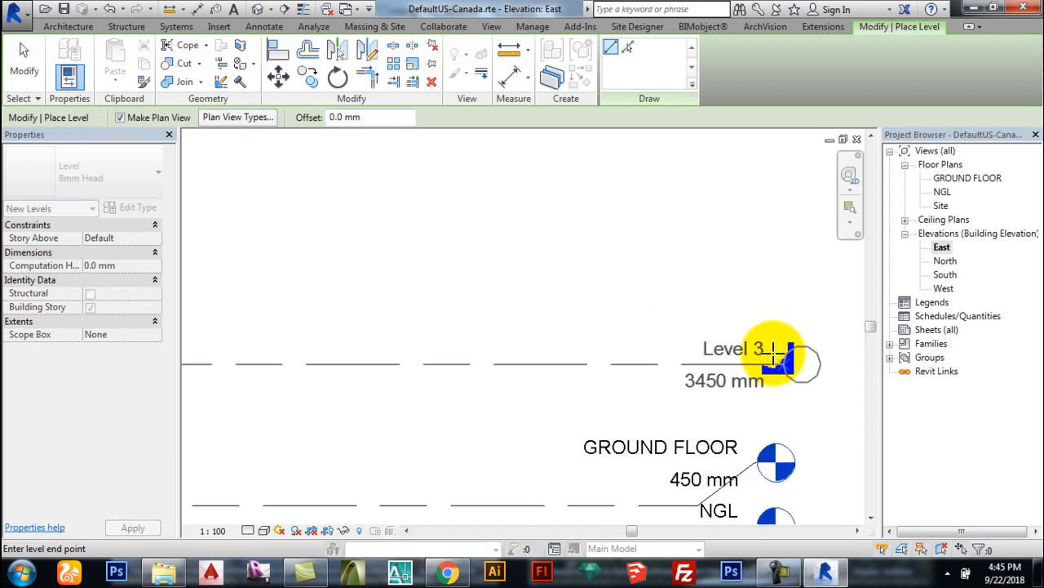
scroll(757, 359, down, 2)
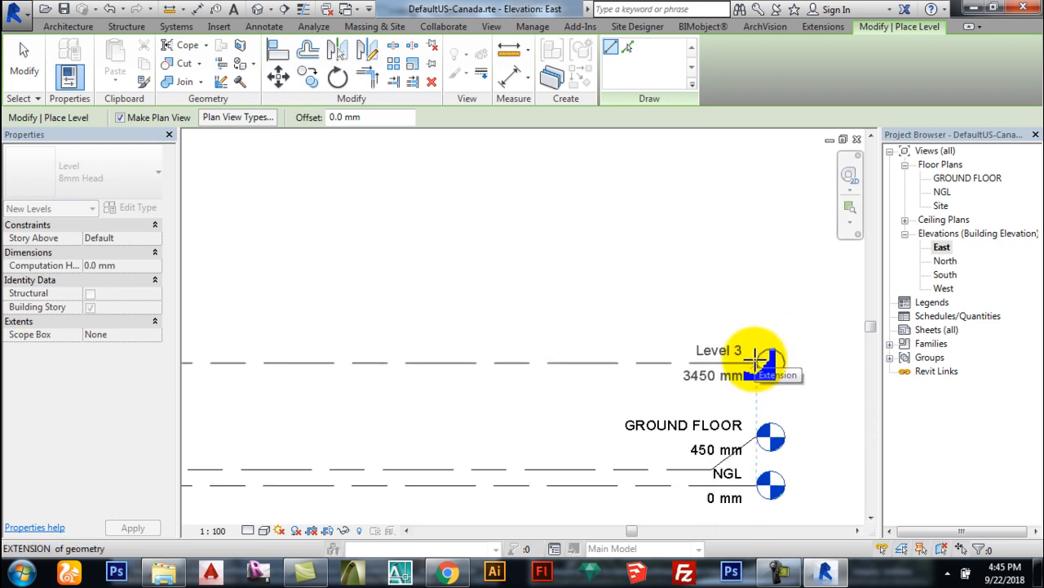
click(757, 359)
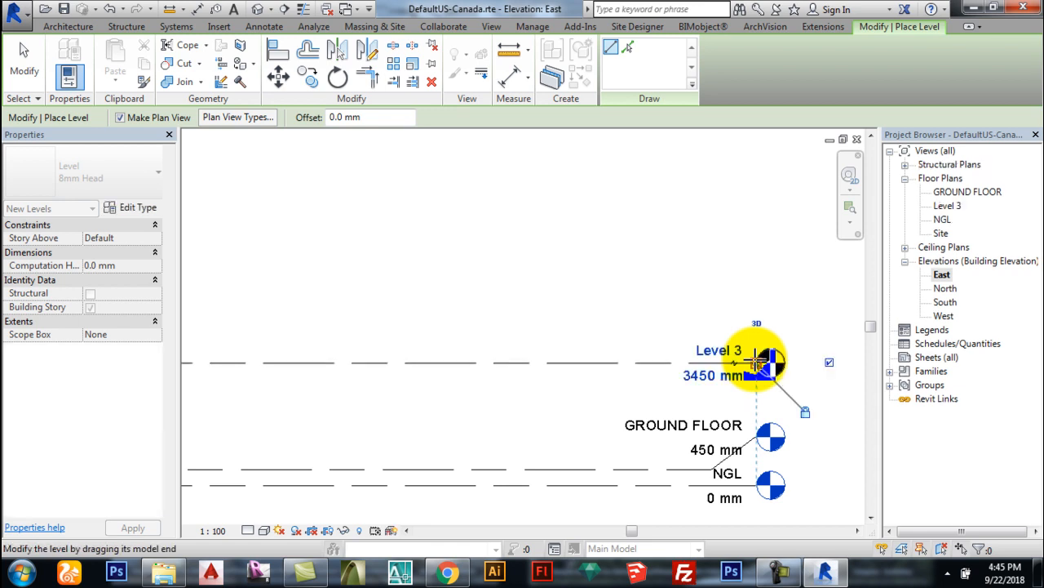
scroll(826, 413, down, 3)
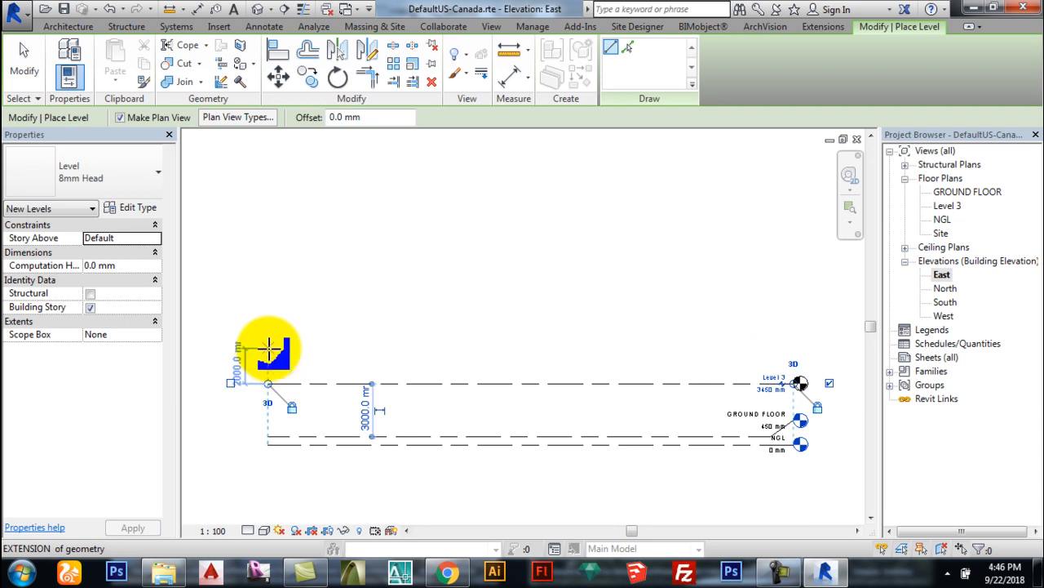
Step: Add Level 4 150 mm above Level 3 and Level 5 3000 mm above Level 4
key(l)
key(l)
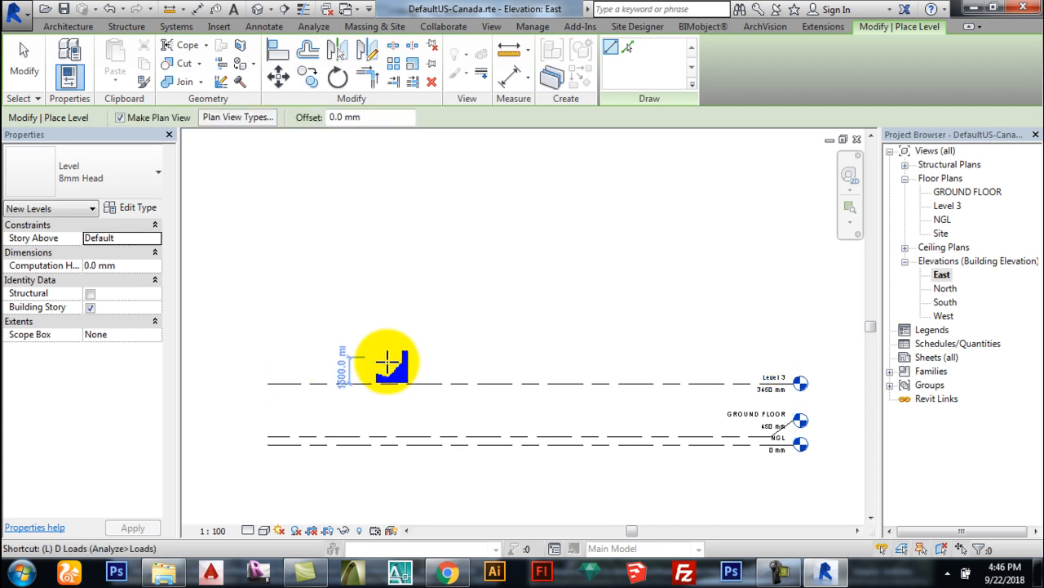
key(Escape)
key(l)
key(l)
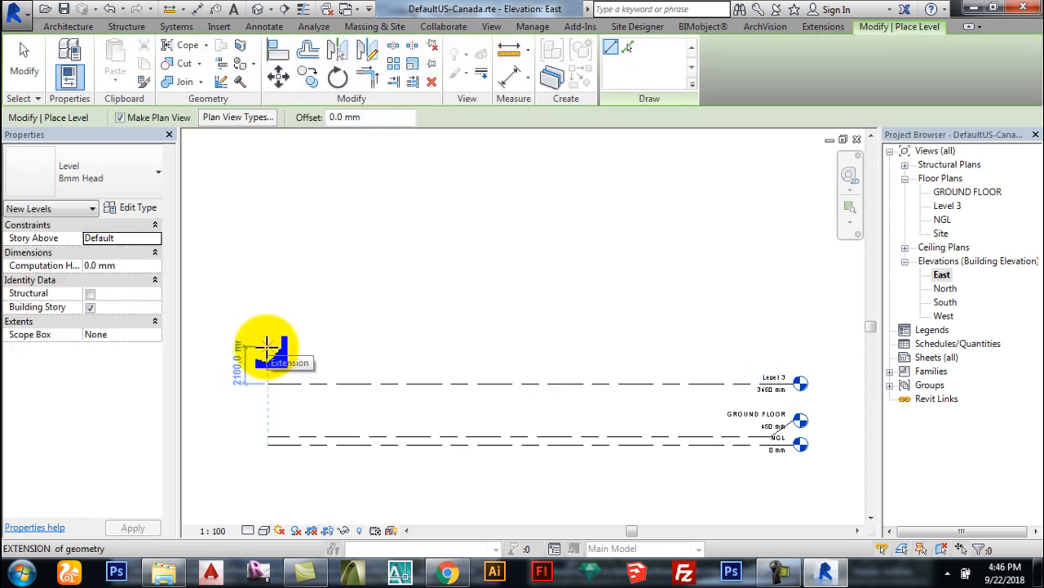
text(150)
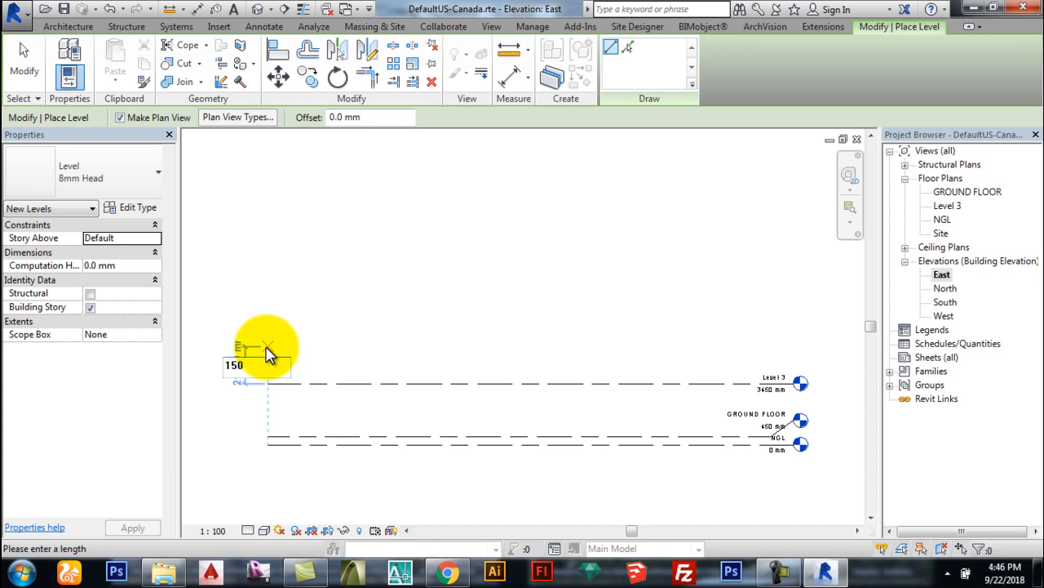
key(Return)
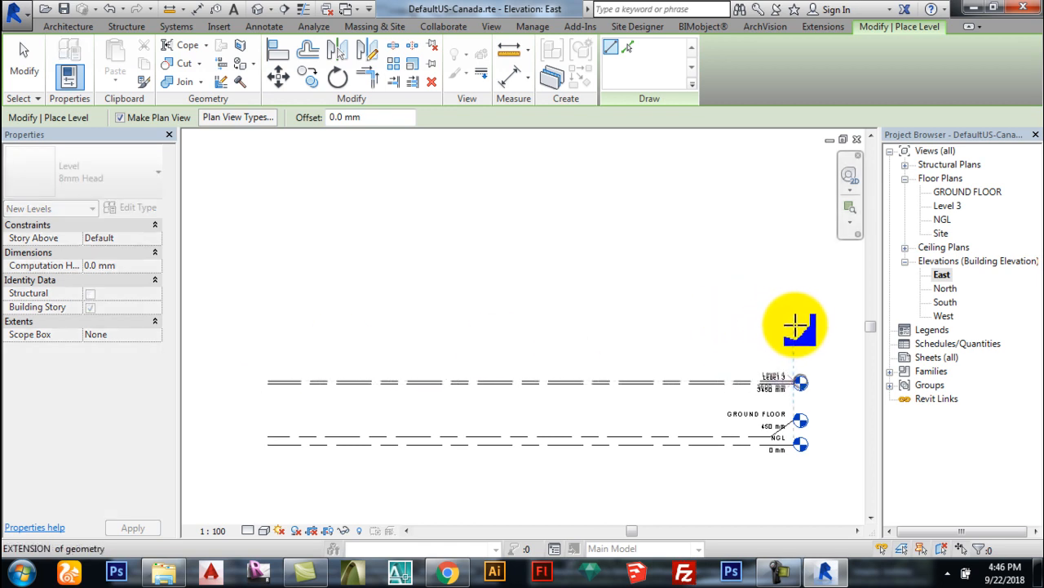
click(798, 323)
scroll(832, 431, up, 2)
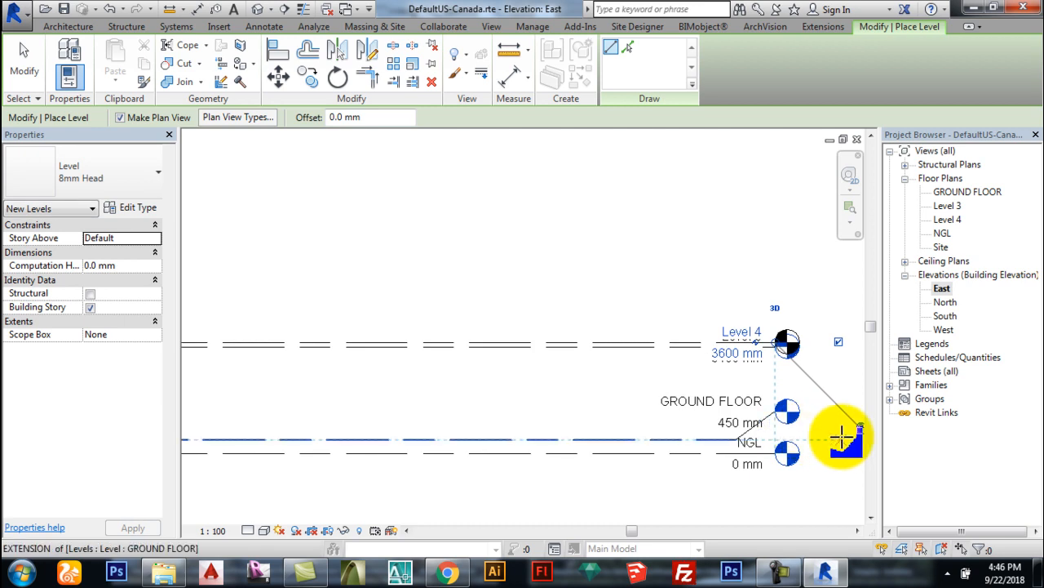
scroll(735, 433, down, 2)
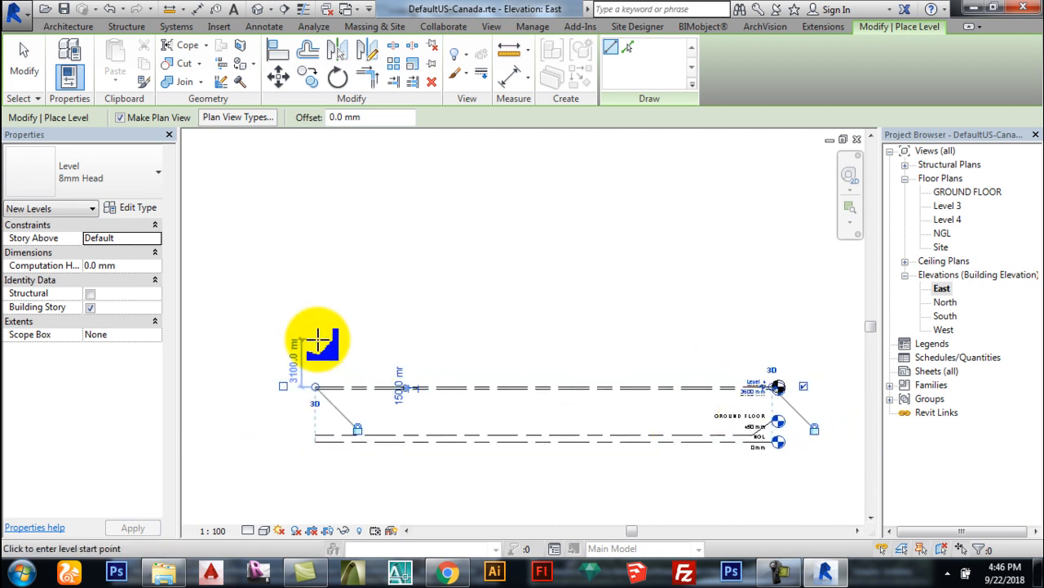
text(3)
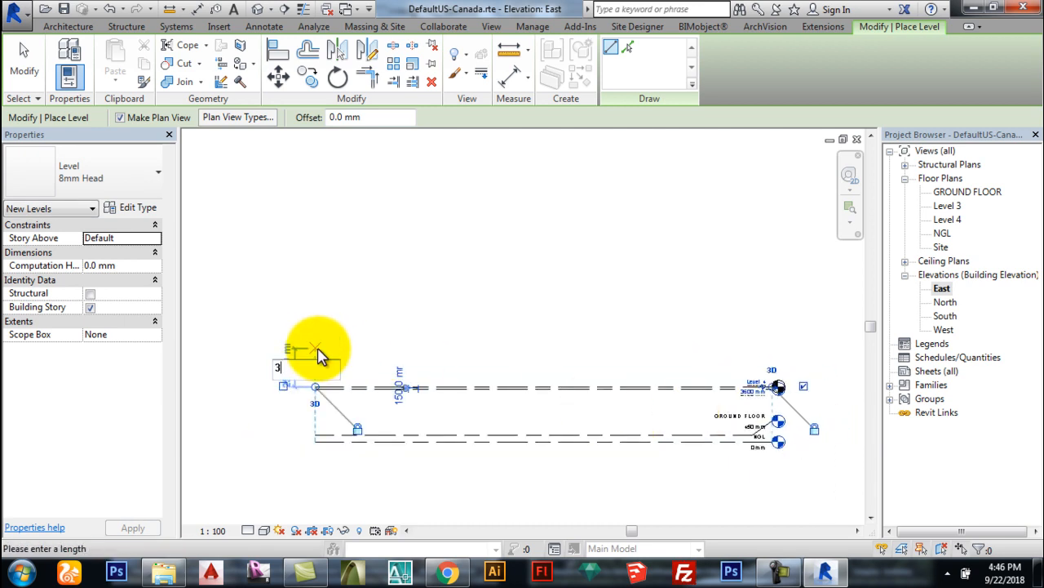
text(000)
key(Return)
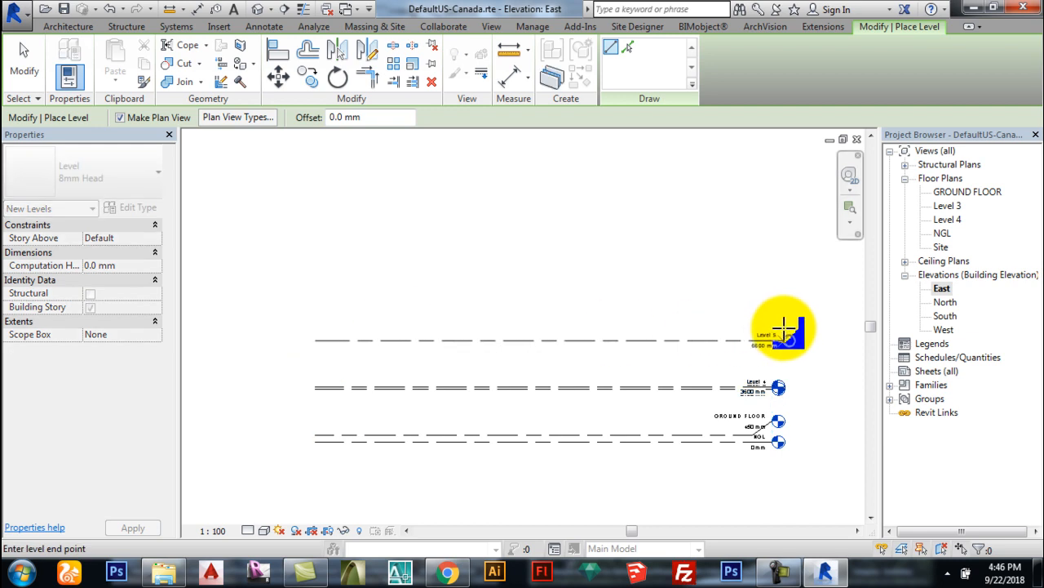
click(773, 328)
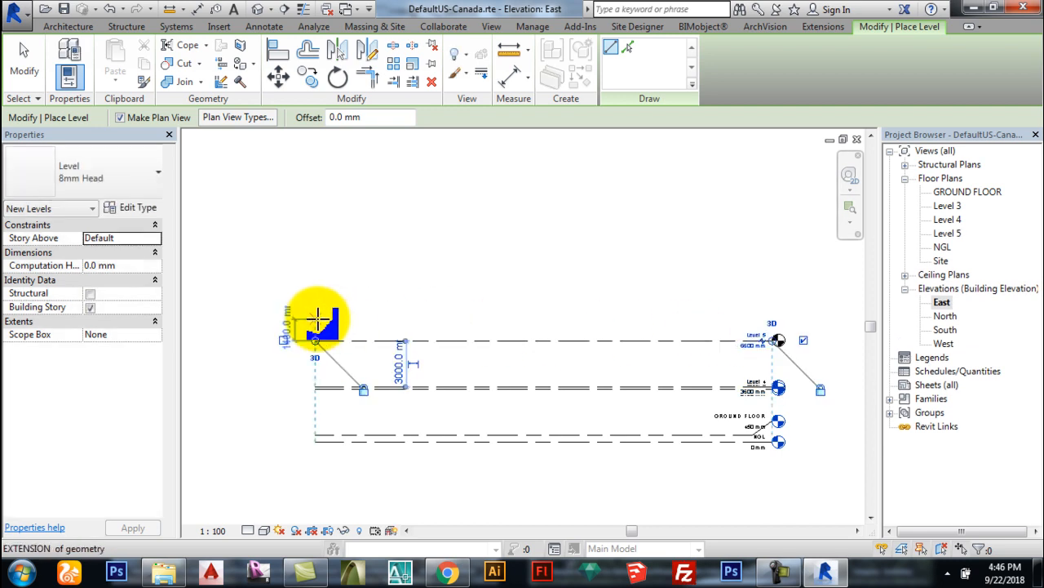
Step: Add Level 6 300 mm higher and Level 7 at 9900 mm, then exit the Level tool
text(300)
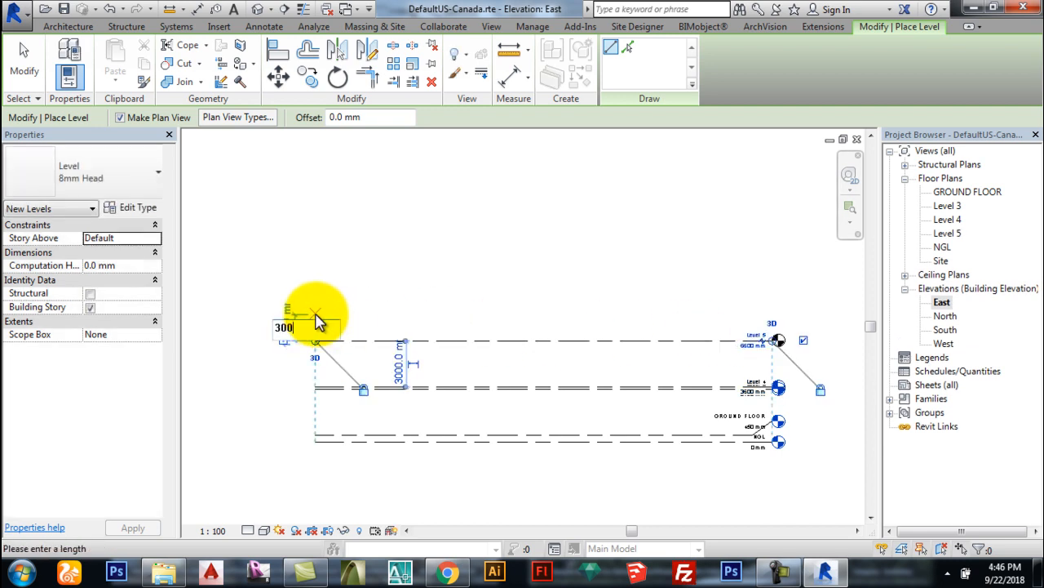
key(Escape)
click(770, 287)
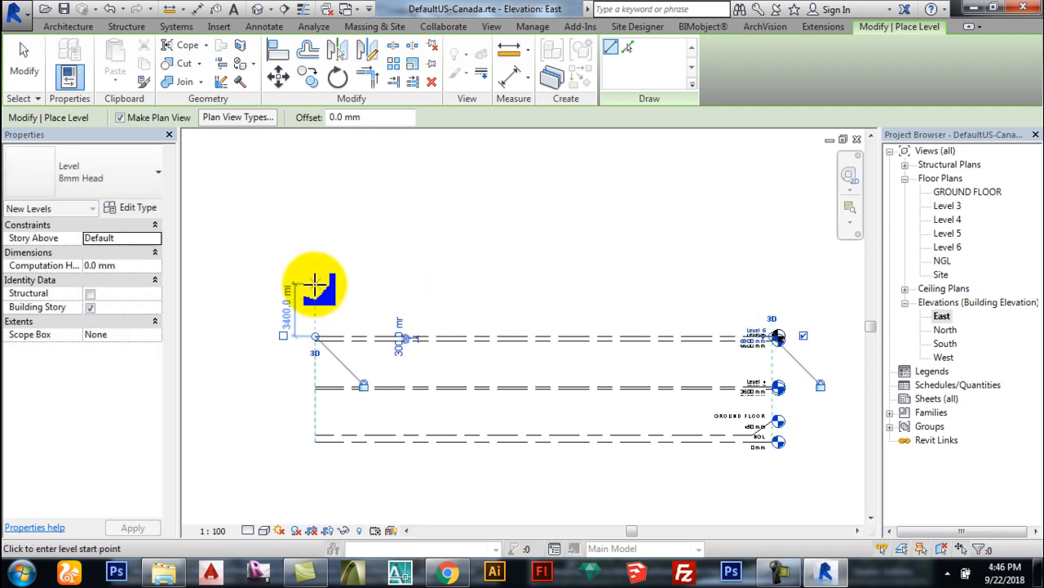
text(3)
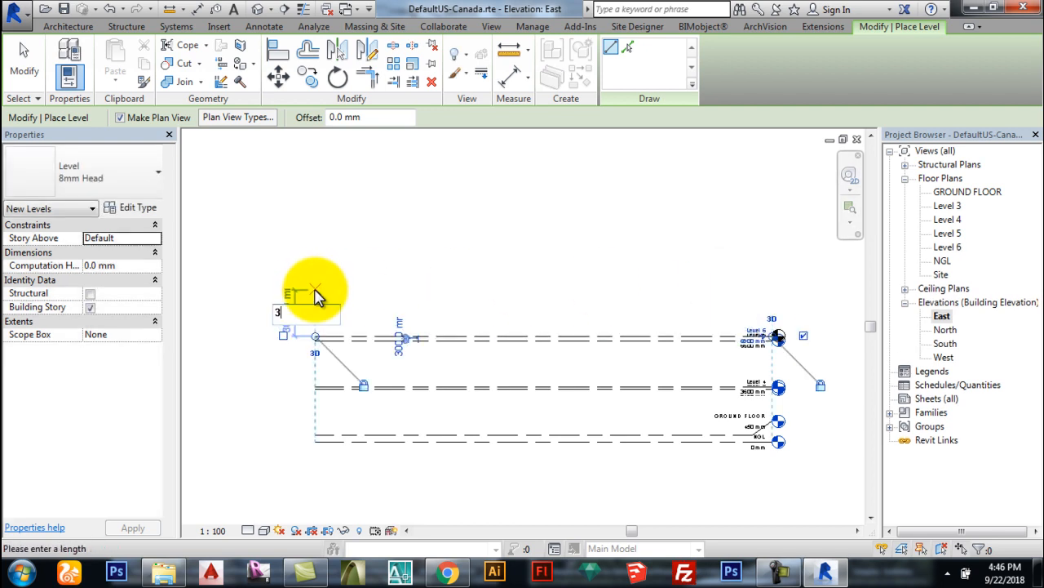
text(000)
key(Return)
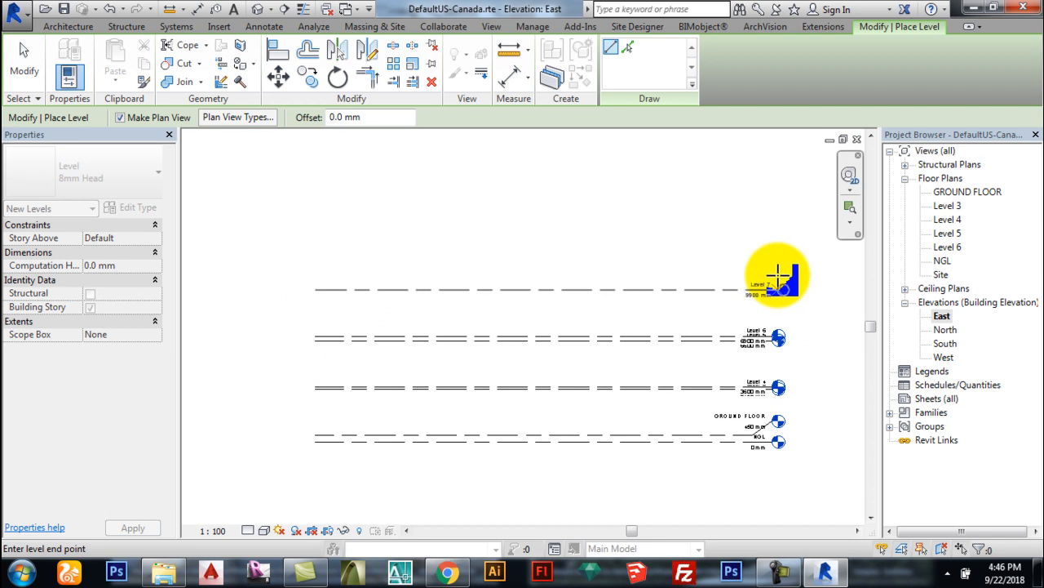
click(772, 289)
key(Escape)
key(Escape)
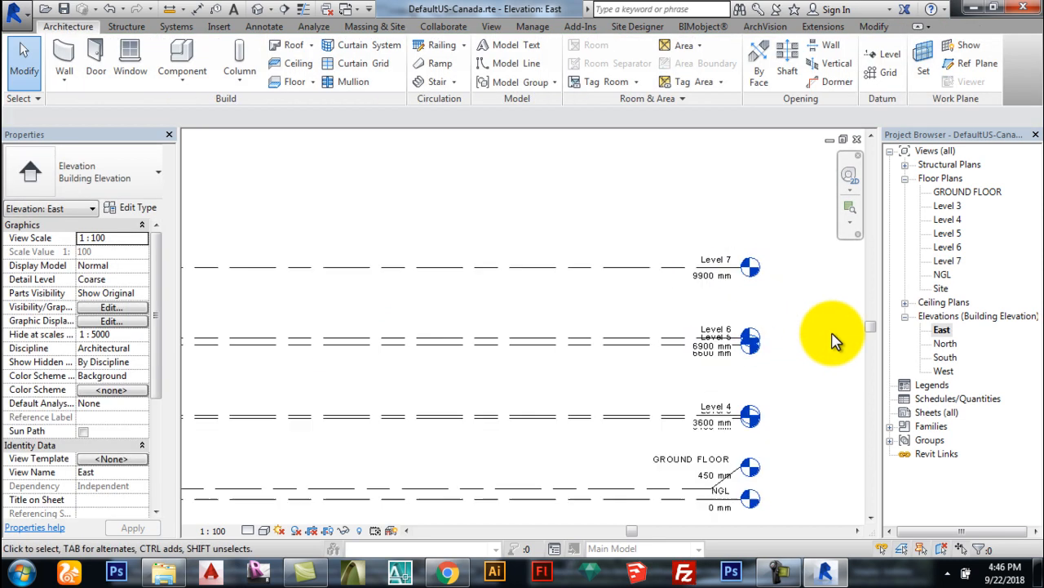
Step: Rename Level 3 to HEAD ROOM and Level 4 to FIRST FLOOR, renaming their plan views too
scroll(702, 489, up, 3)
scroll(796, 461, up, 3)
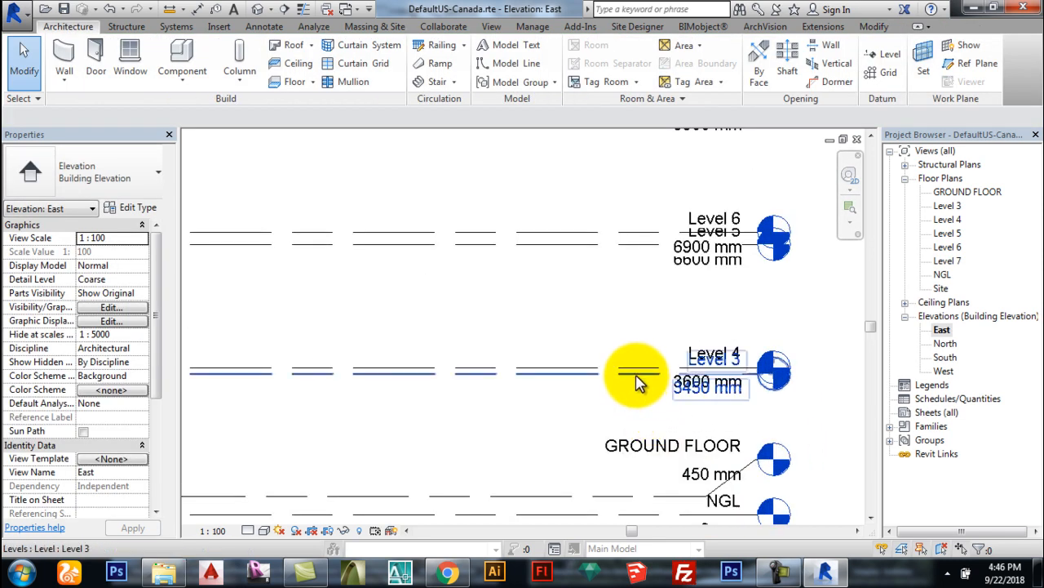
click(690, 376)
click(707, 350)
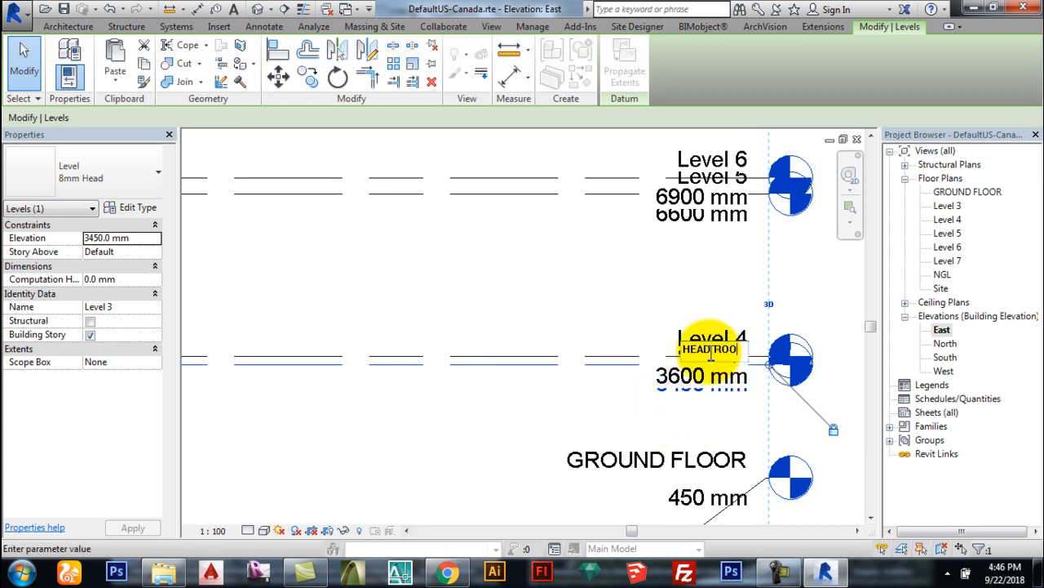
click(688, 264)
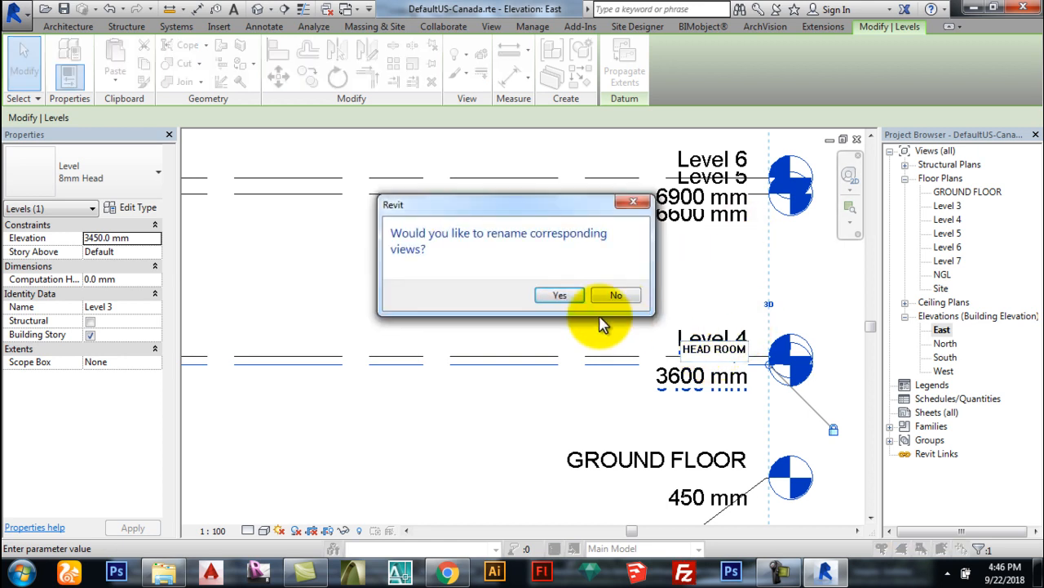
click(613, 295)
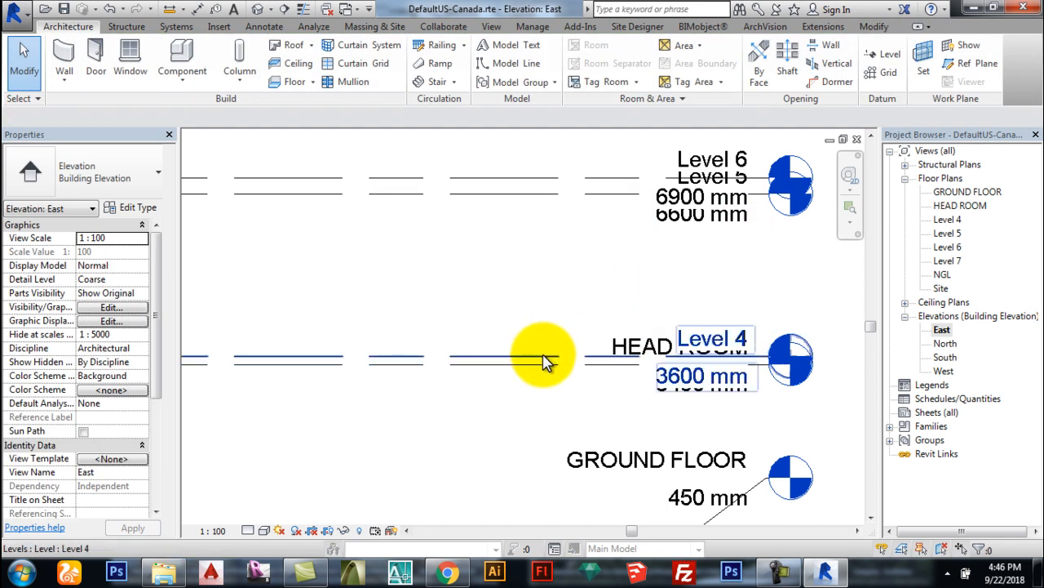
click(643, 348)
click(713, 342)
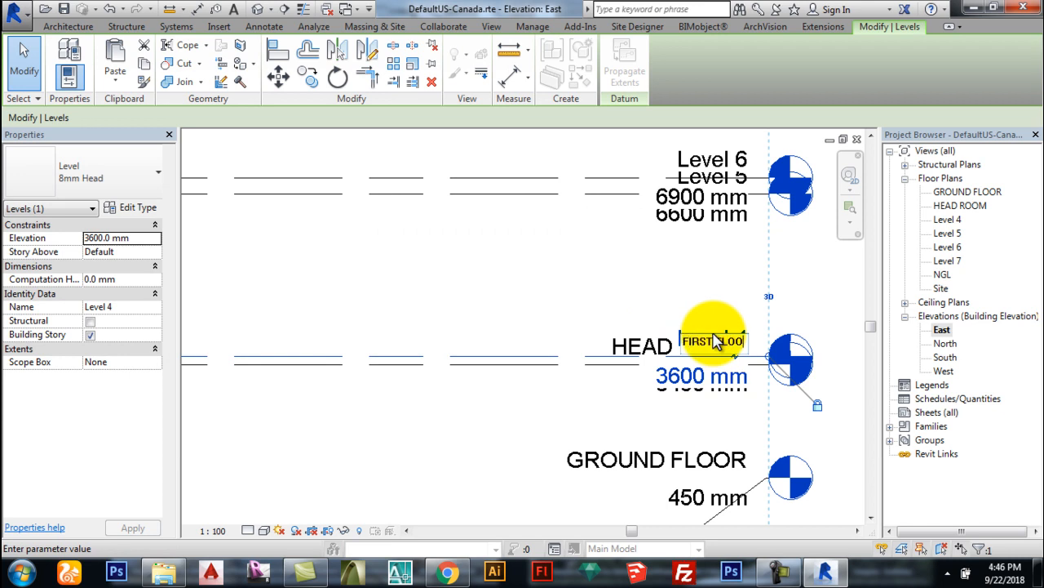
click(717, 297)
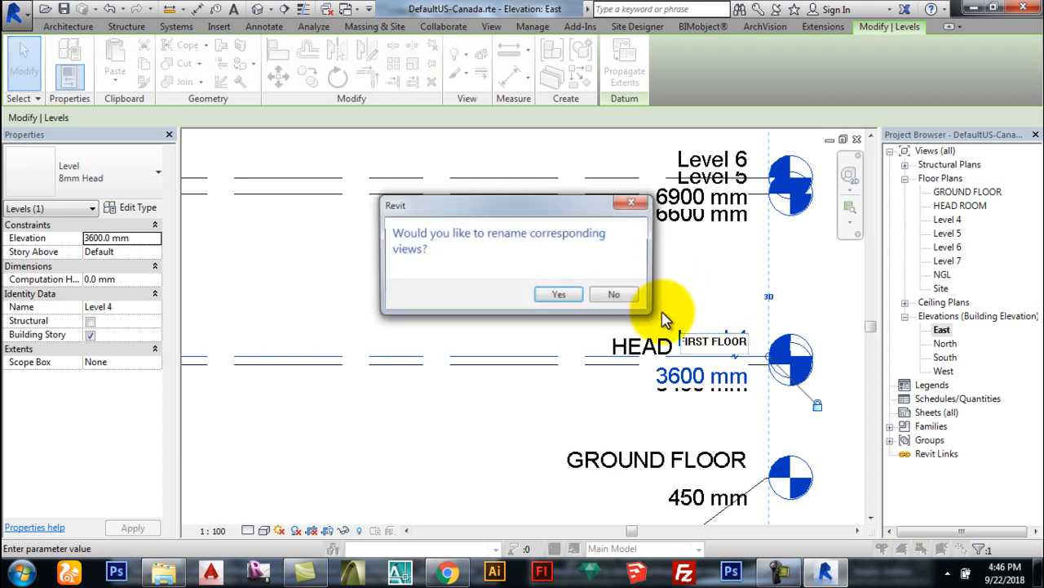
click(560, 296)
click(560, 336)
Step: Rename Level 5 to HEADROOM 1 and Level 6 to ROOF BASE, with matching plan views
scroll(588, 261, down, 2)
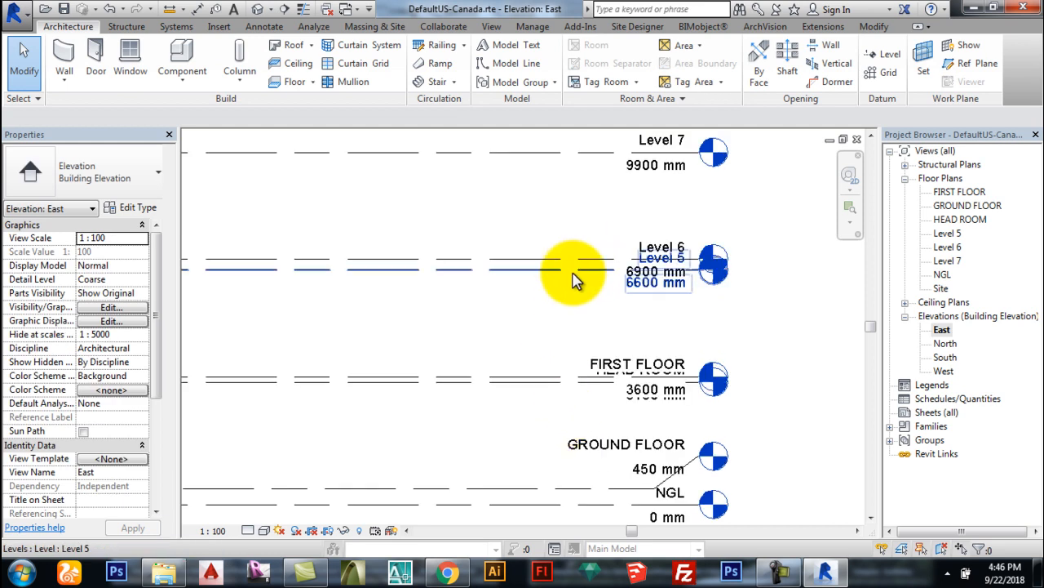
click(573, 274)
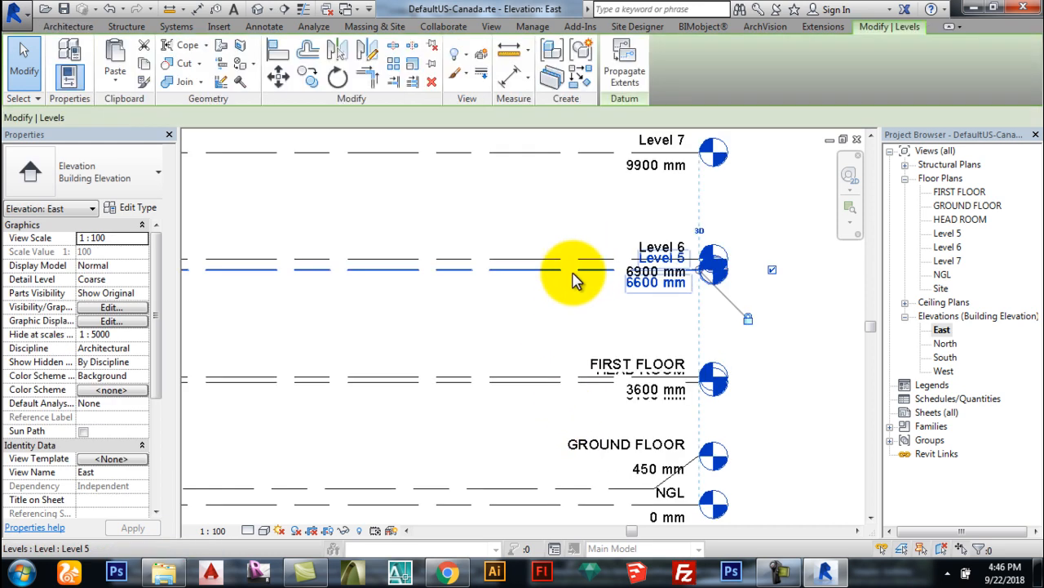
click(665, 284)
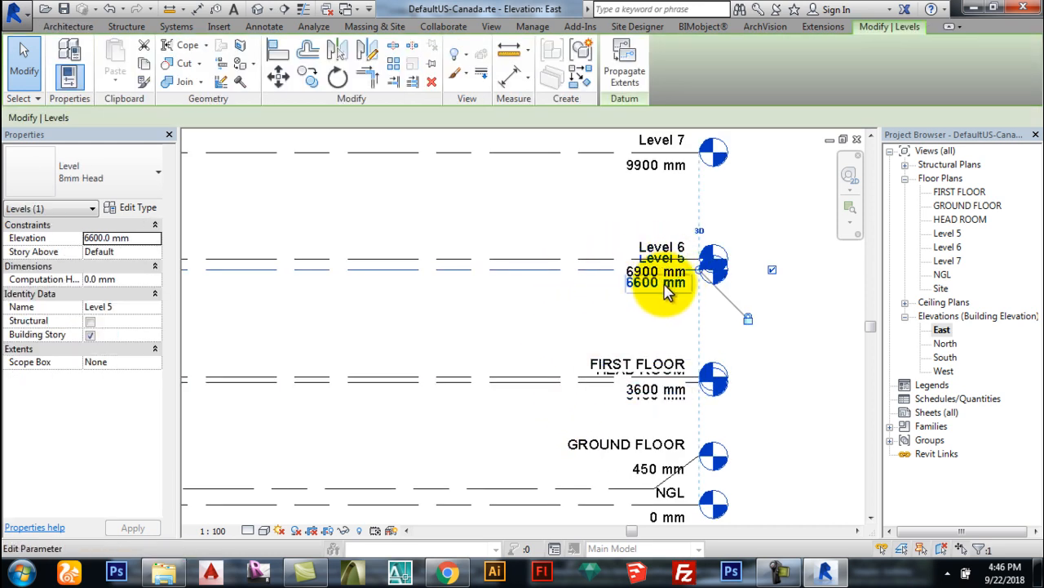
click(645, 257)
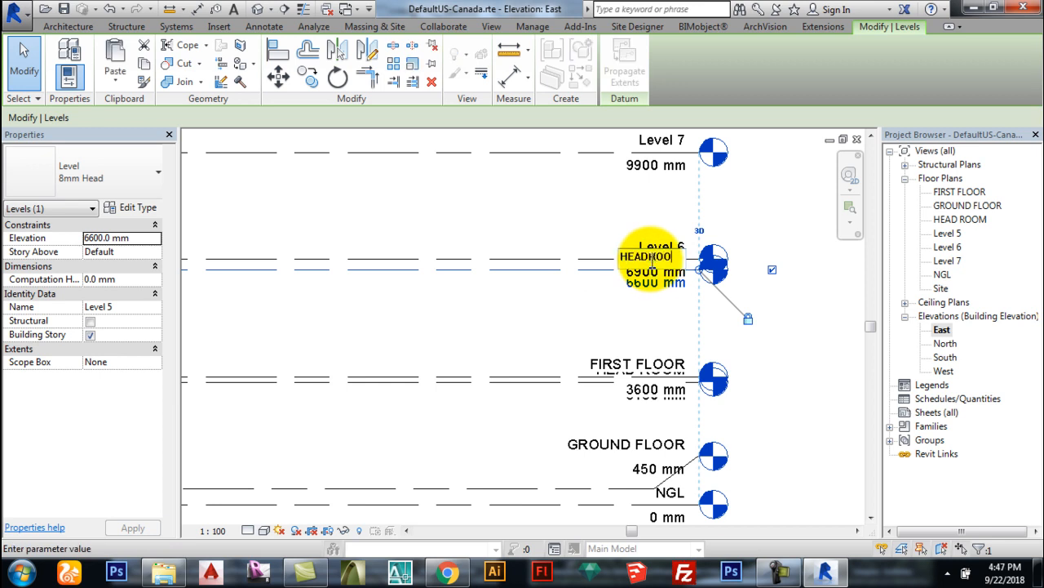
key(Return)
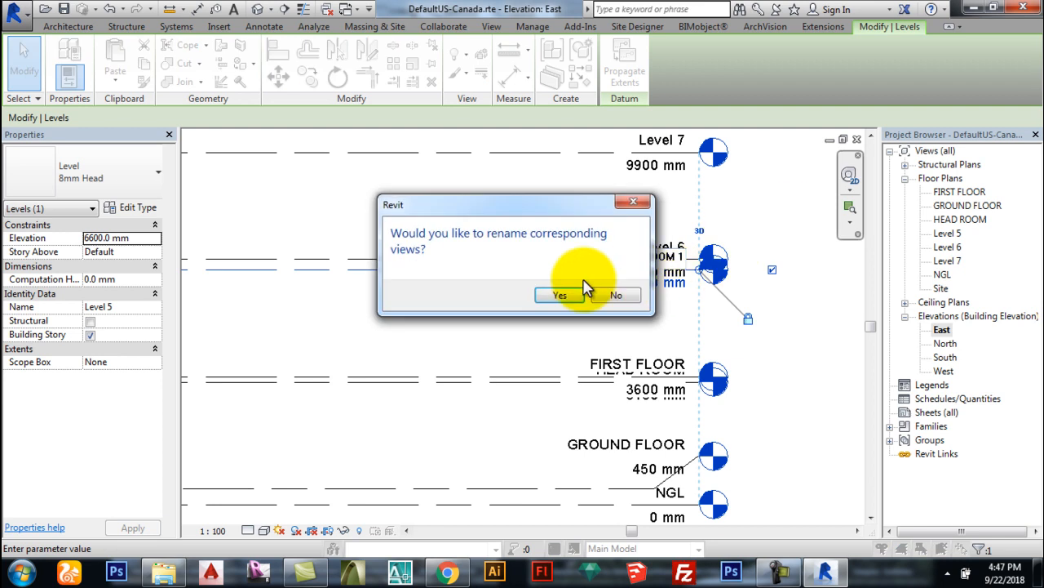
click(562, 297)
click(523, 261)
click(645, 246)
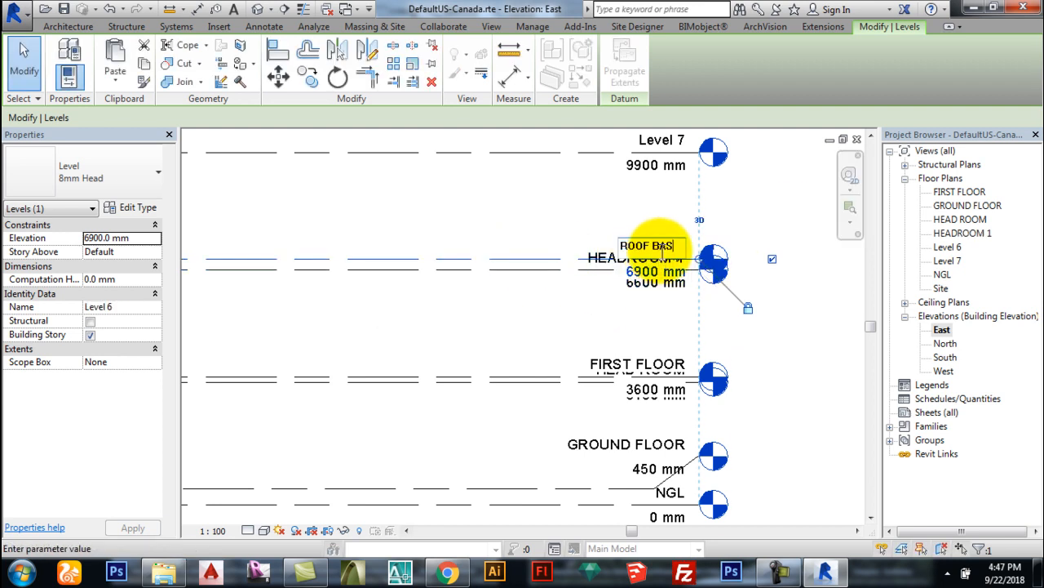
key(Return)
click(625, 296)
Step: Rename Level 7 to ROOF TOP, updating its floor plan name as well
scroll(712, 382, down, 2)
scroll(604, 233, up, 2)
click(625, 235)
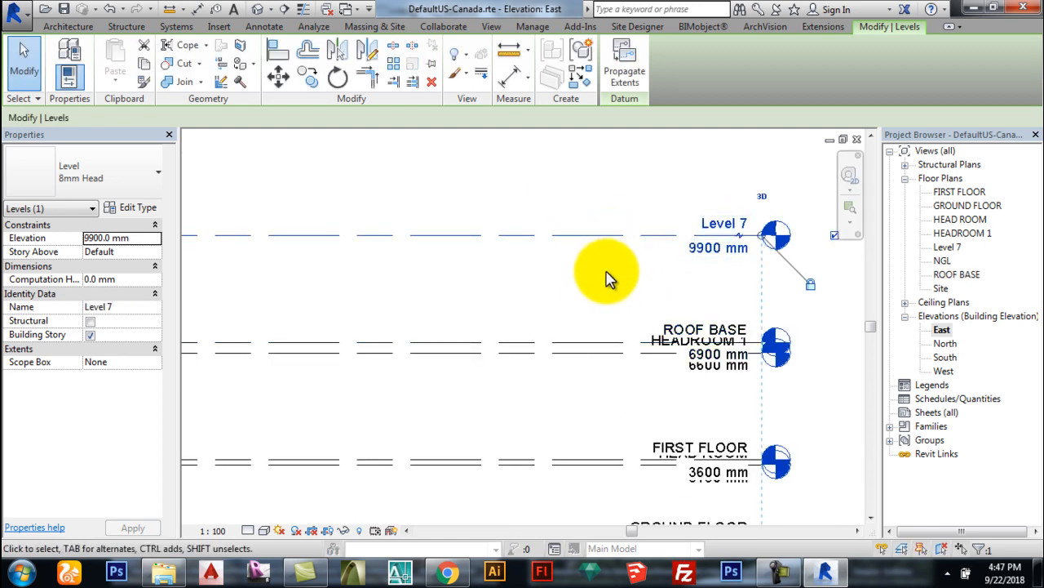
click(722, 226)
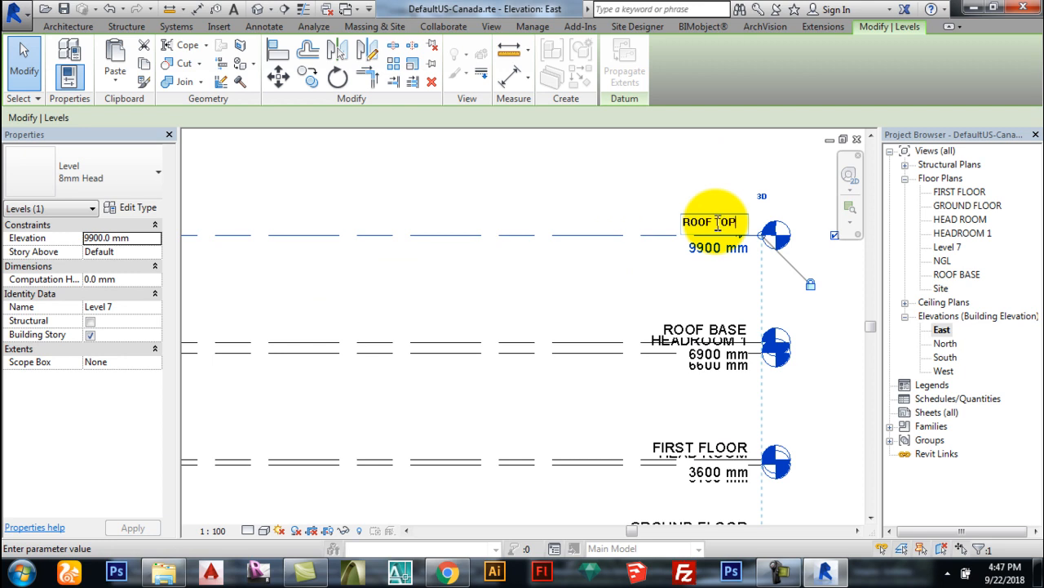
click(760, 163)
click(553, 294)
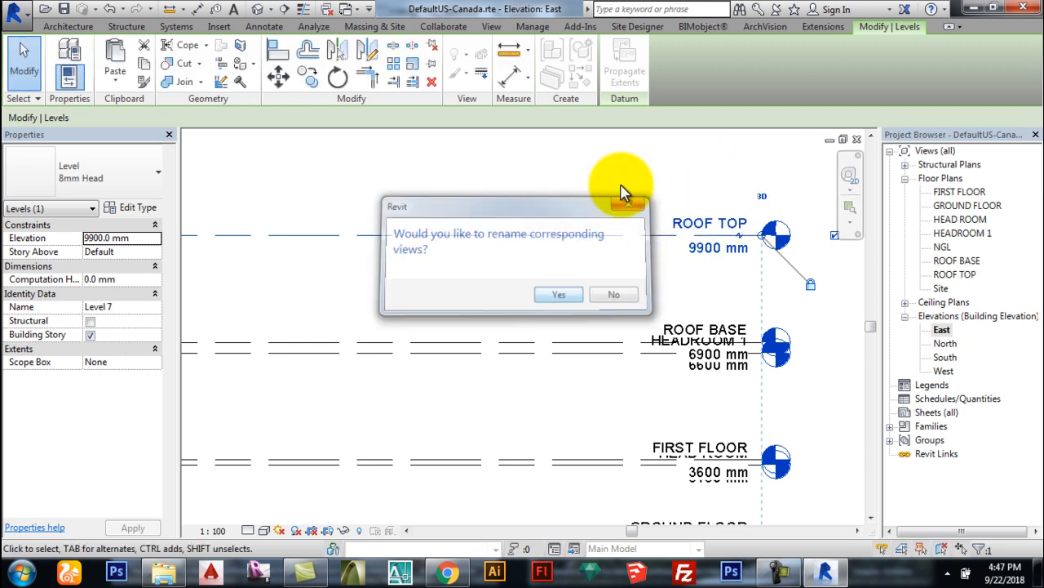
click(628, 170)
scroll(641, 189, down, 3)
scroll(767, 466, up, 2)
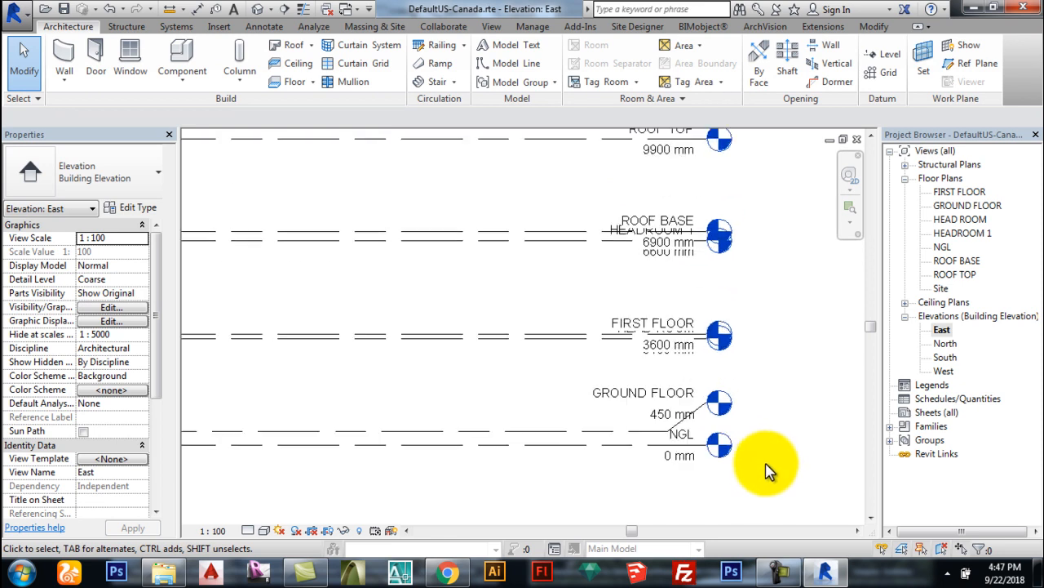
Step: Check the Ceiling Plans list for every level, then collapse both Ceiling Plans and Floor Plans
scroll(718, 217, down, 2)
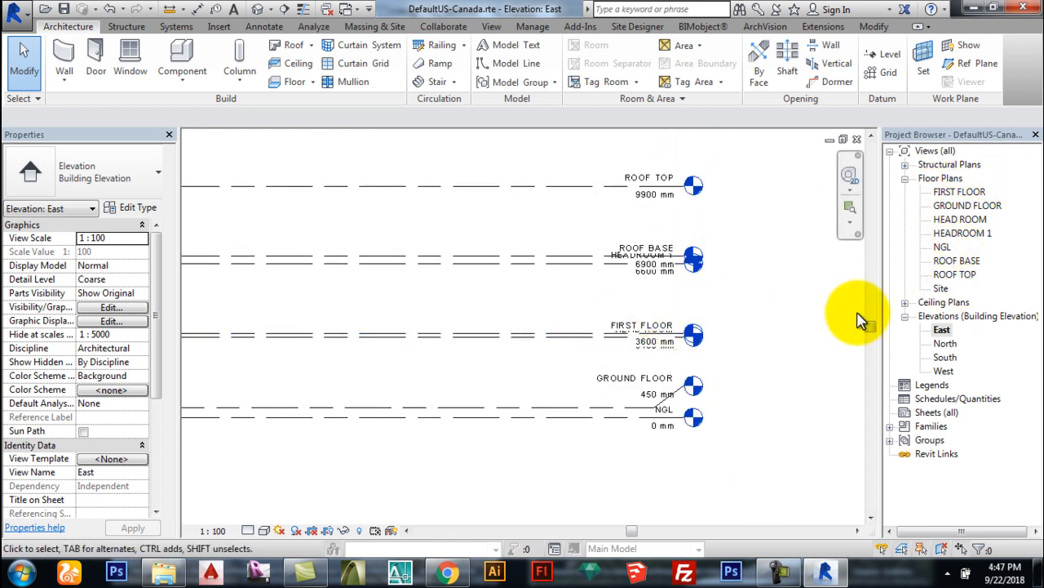
scroll(697, 445, up, 1)
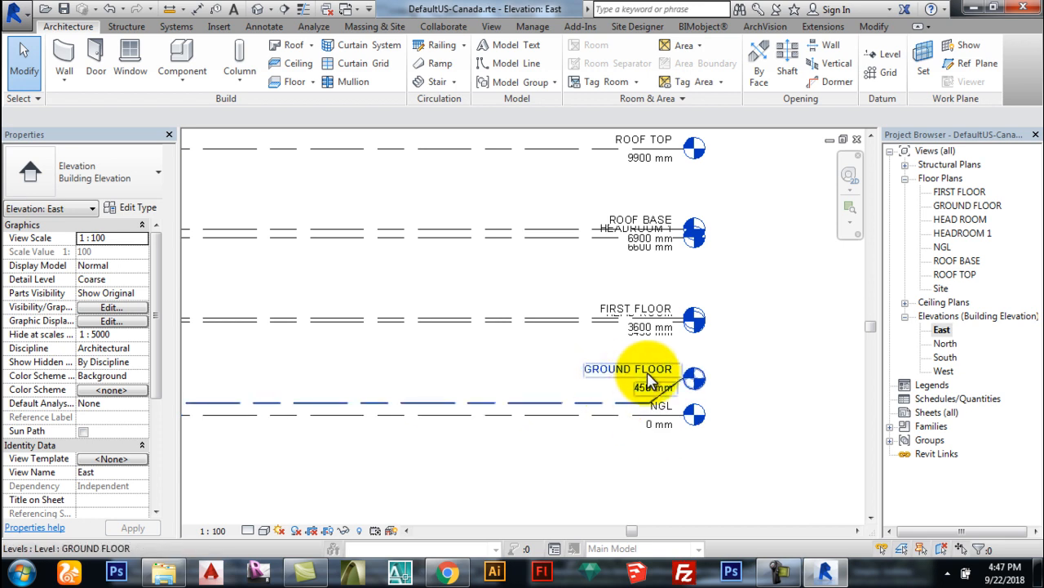
scroll(583, 324, up, 1)
scroll(604, 322, down, 1)
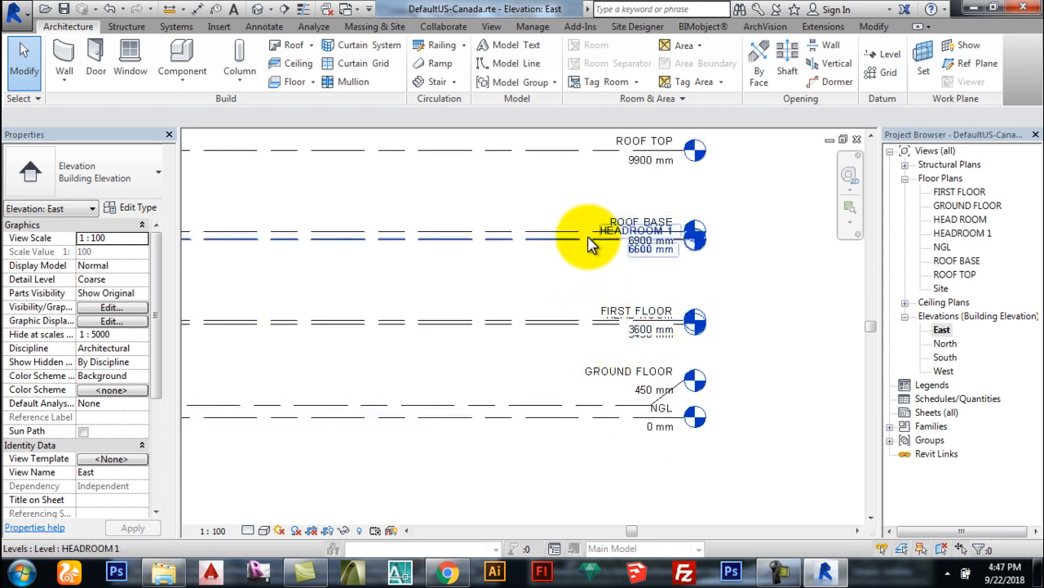
scroll(632, 277, down, 1)
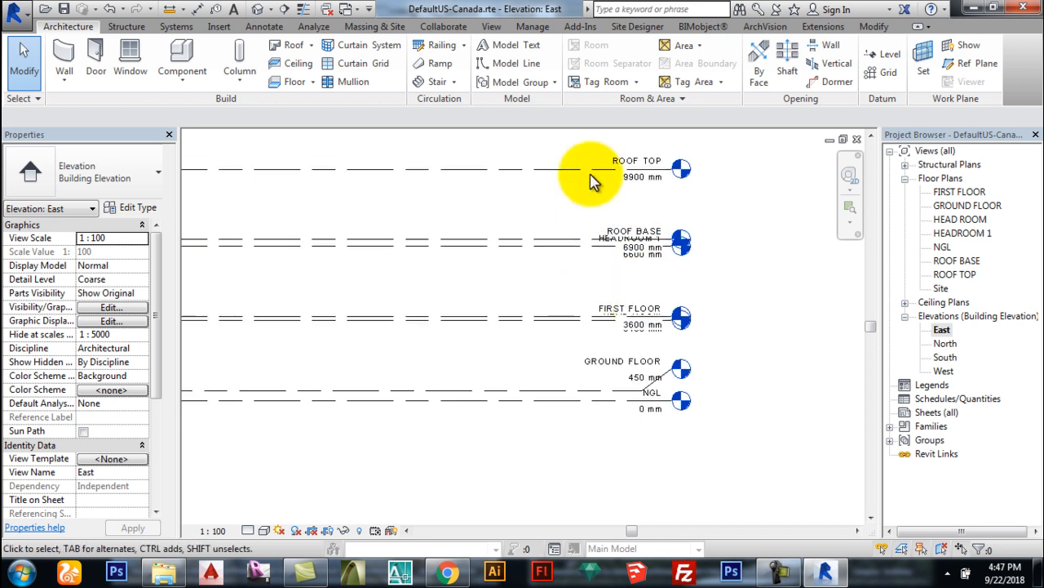
scroll(676, 319, down, 2)
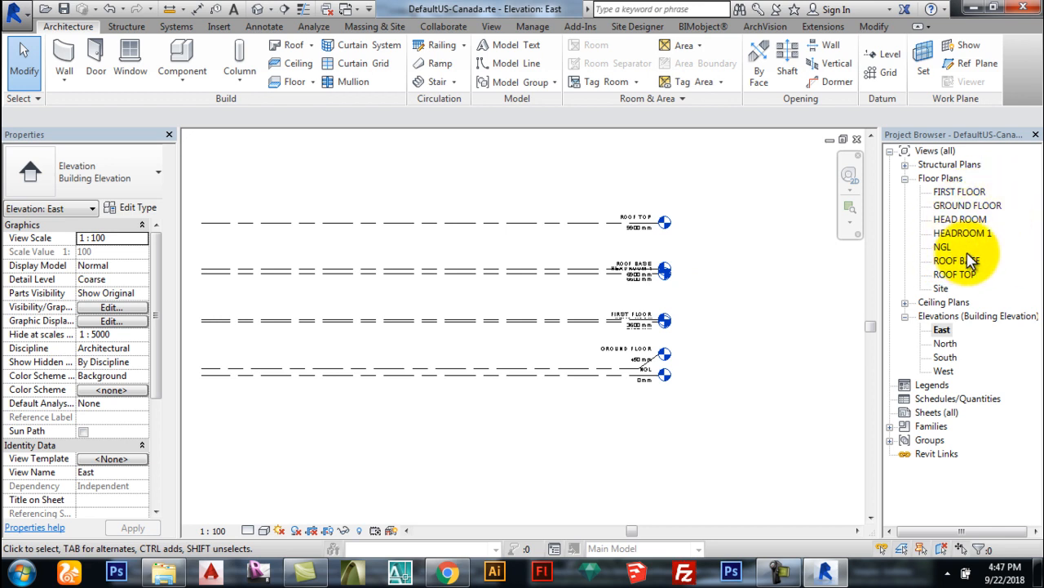
click(906, 302)
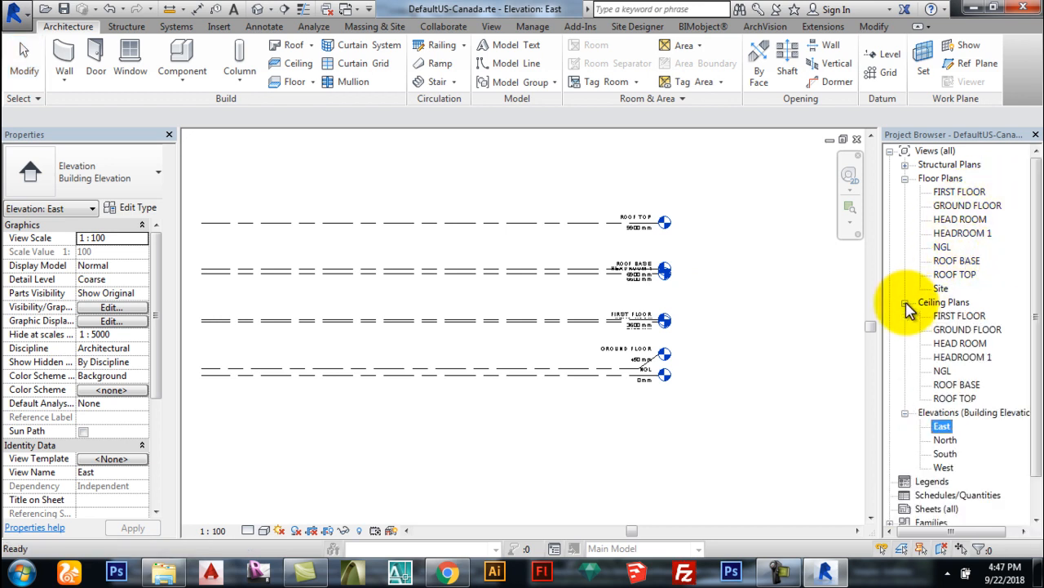
click(905, 303)
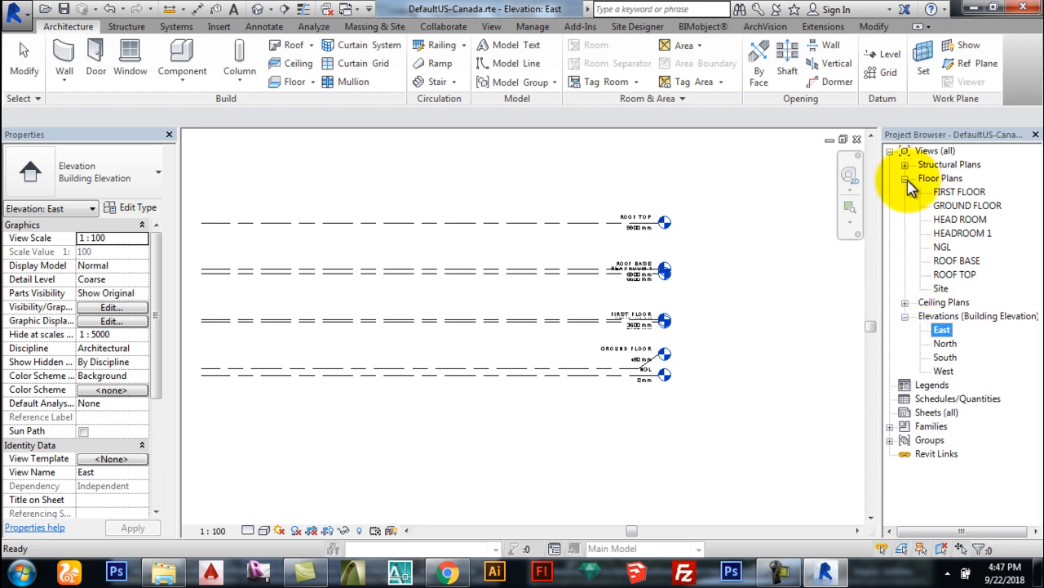
click(905, 178)
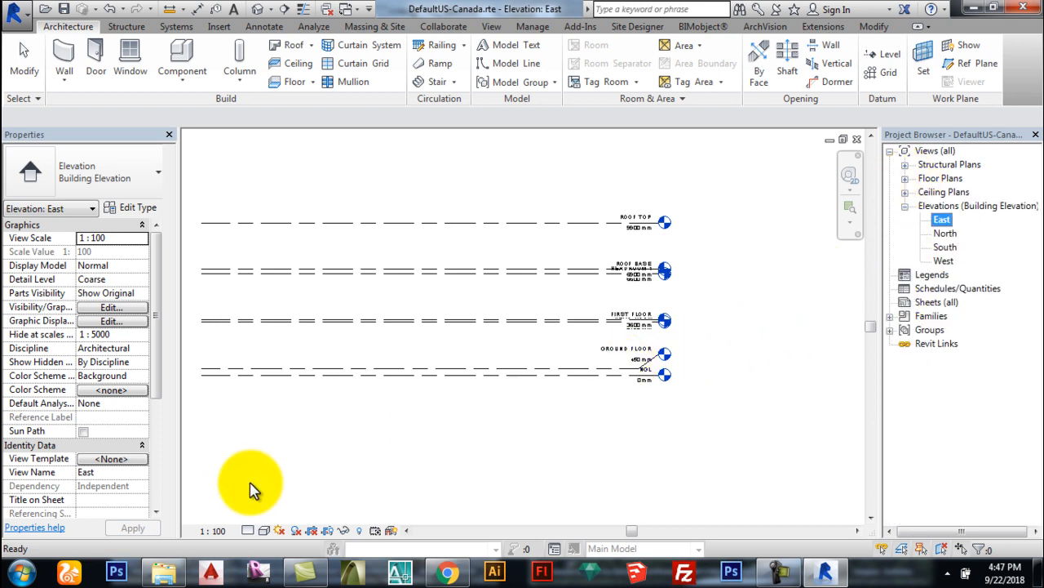
Step: Set the East elevation's detail level to Fine
scroll(723, 373, down, 2)
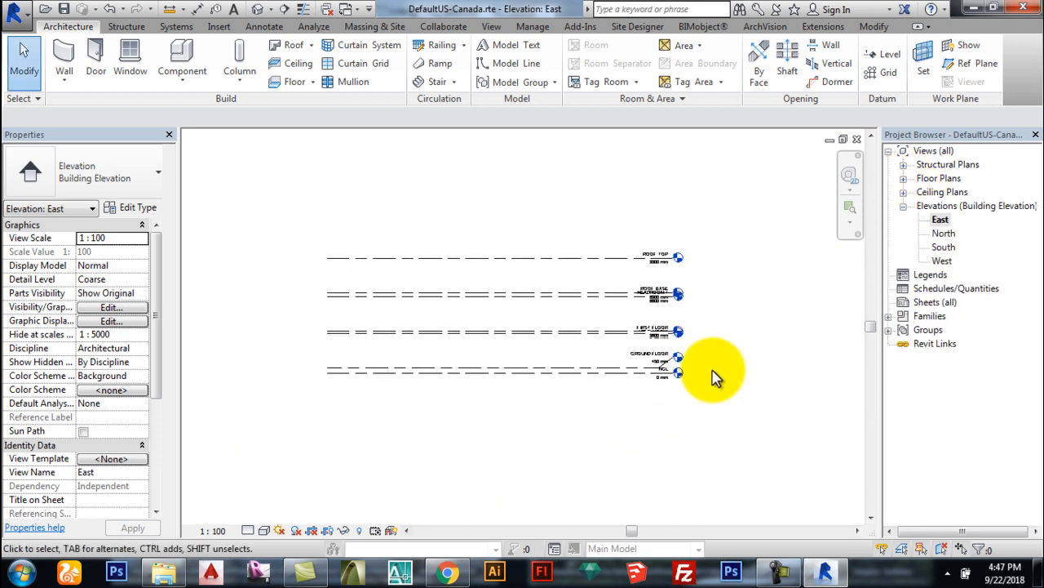
scroll(566, 391, up, 2)
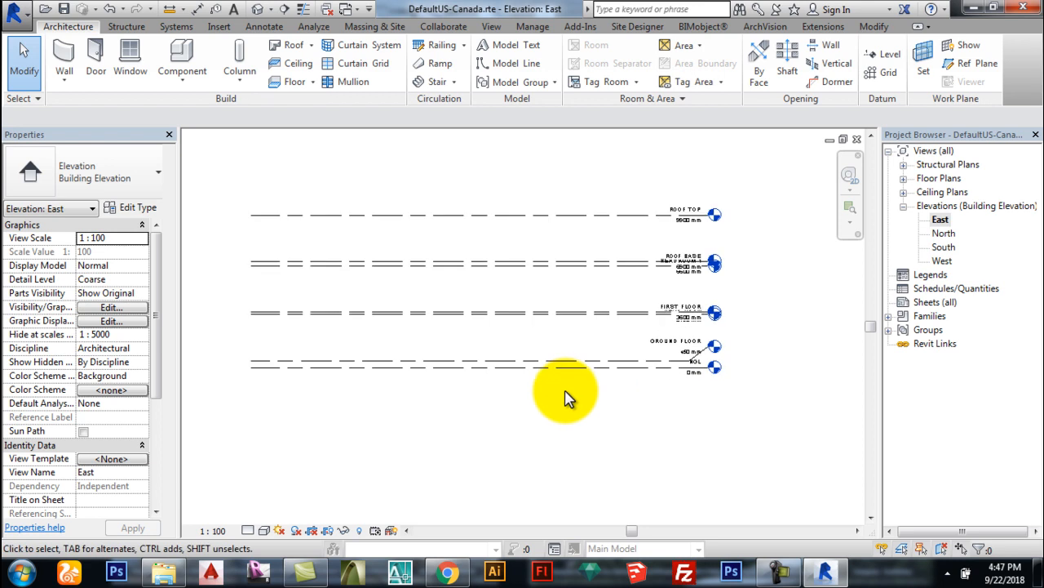
click(248, 530)
click(263, 514)
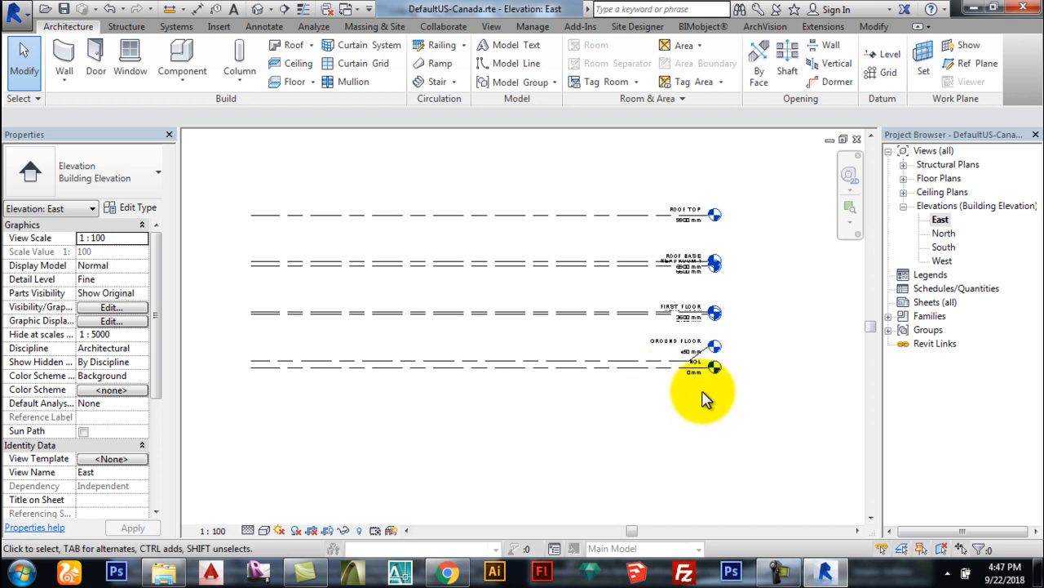
Step: Expand the Floor Plans list in the Project Browser
scroll(723, 364, up, 1)
scroll(584, 445, down, 1)
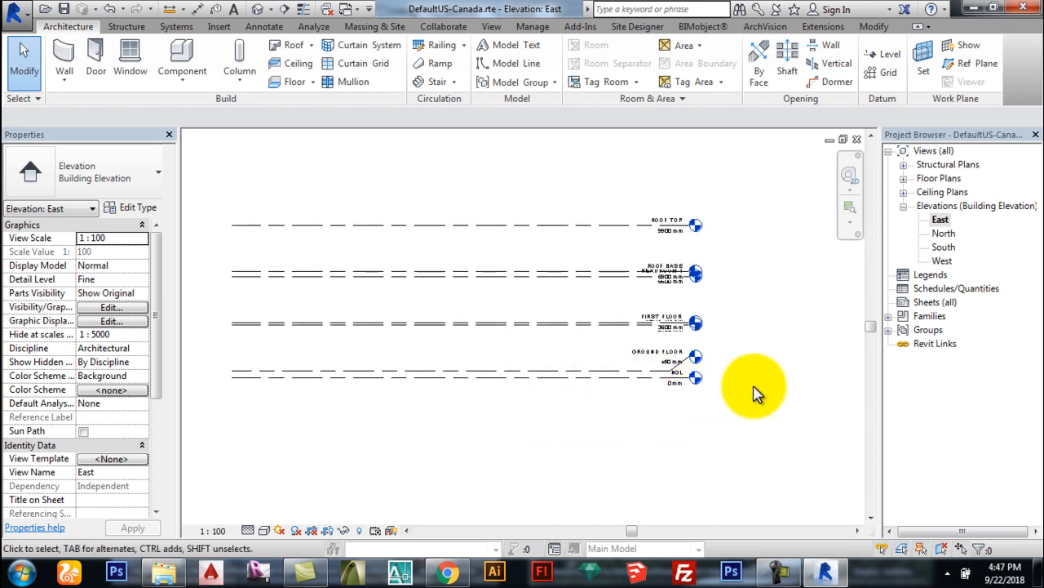
click(904, 179)
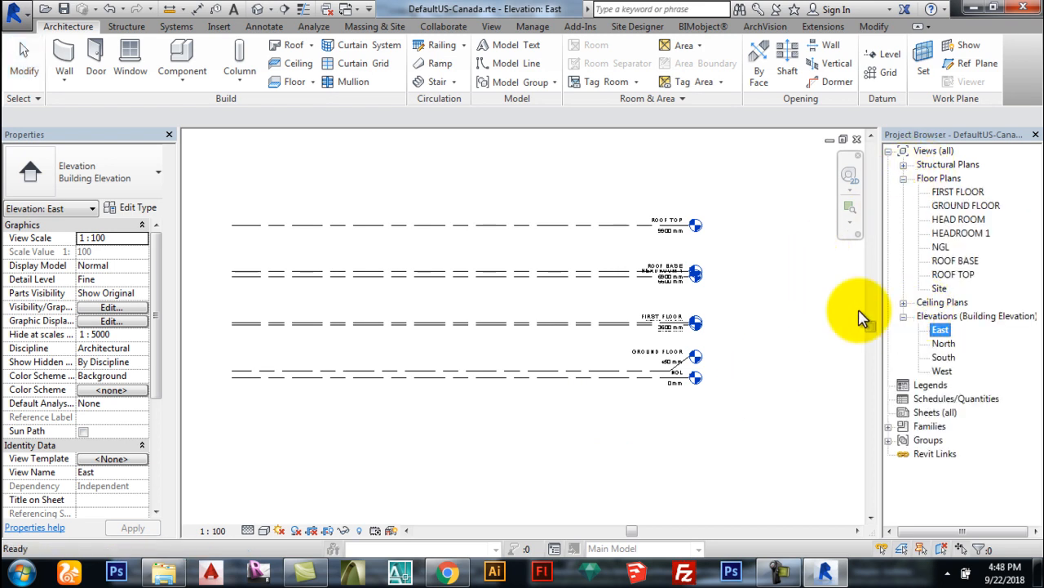
click(746, 354)
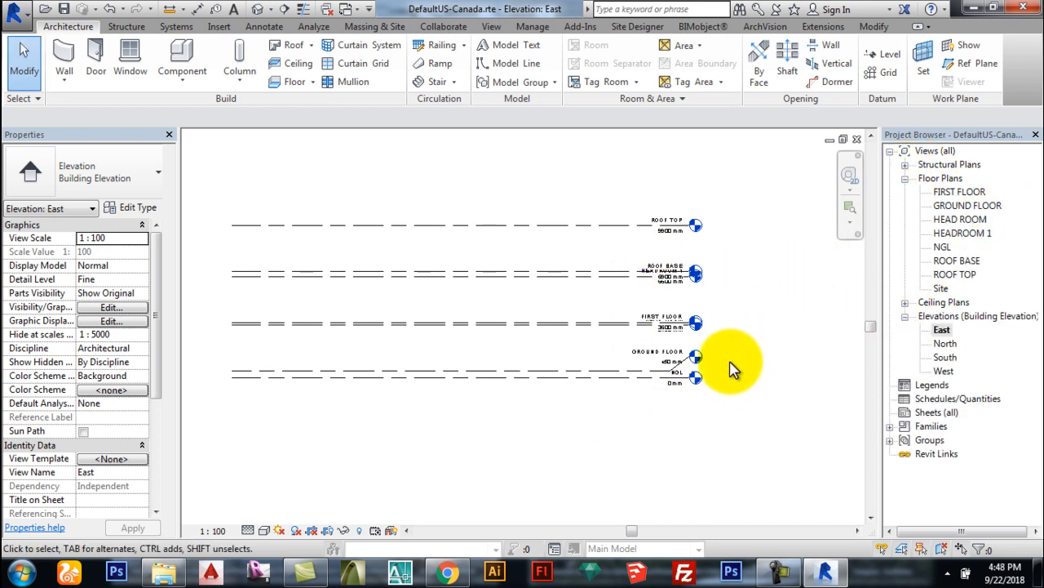
scroll(693, 382, up, 2)
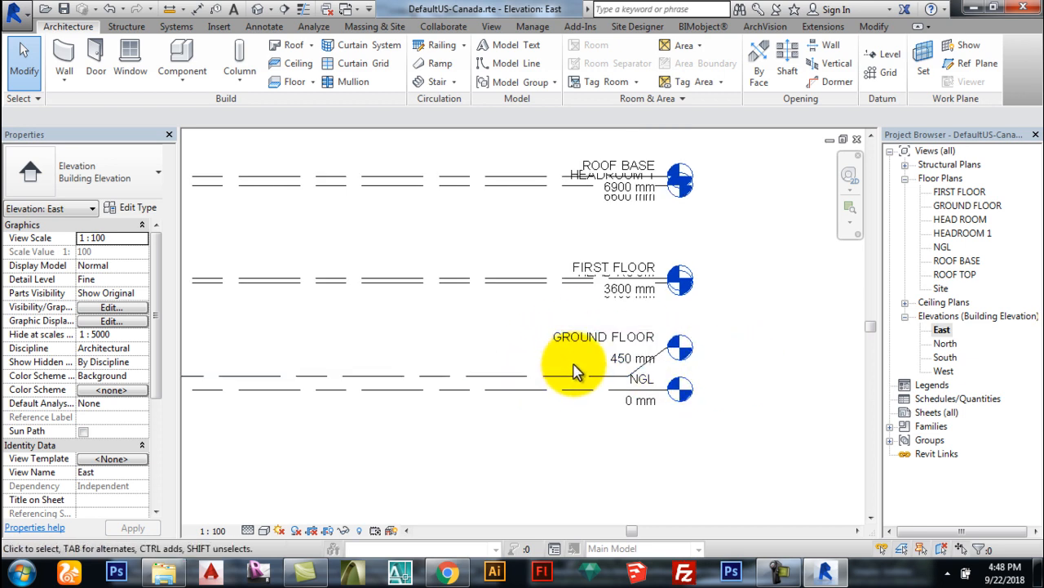
Step: Open the GROUND FLOOR plan, reveal hidden elements and unhide the top elevation marker
double_click(952, 207)
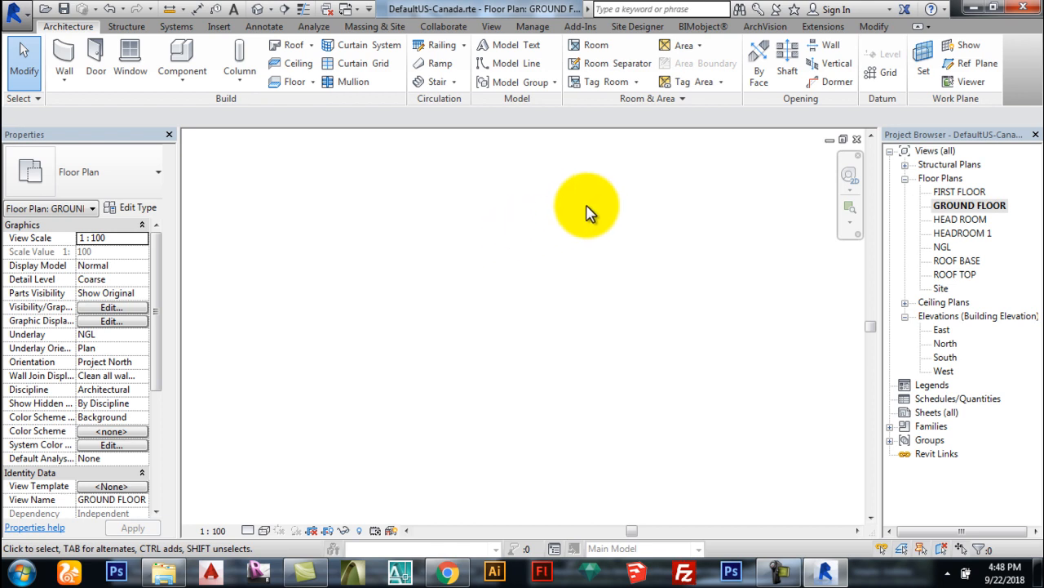
click(359, 530)
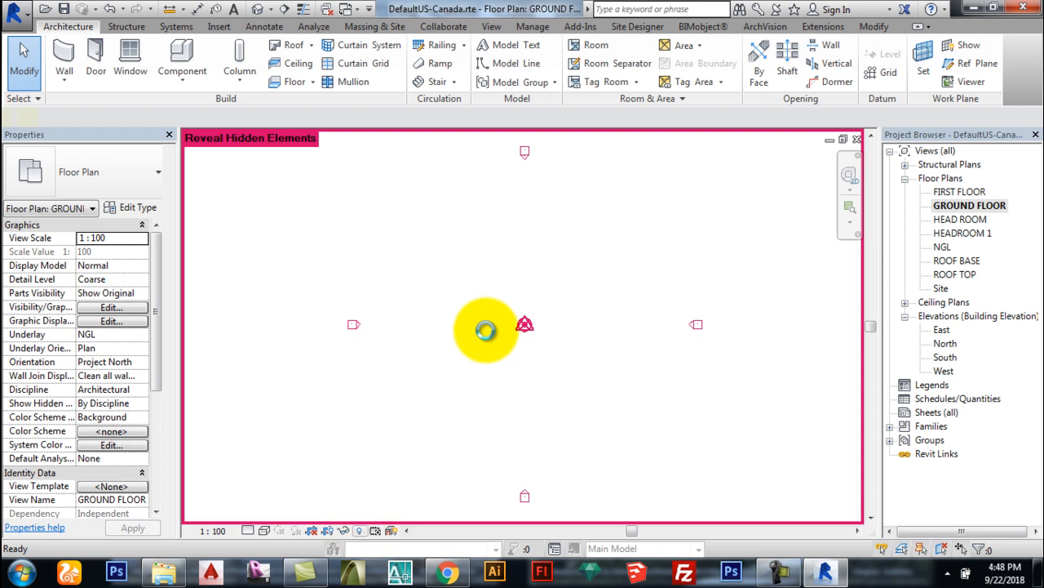
scroll(487, 330, down, 1)
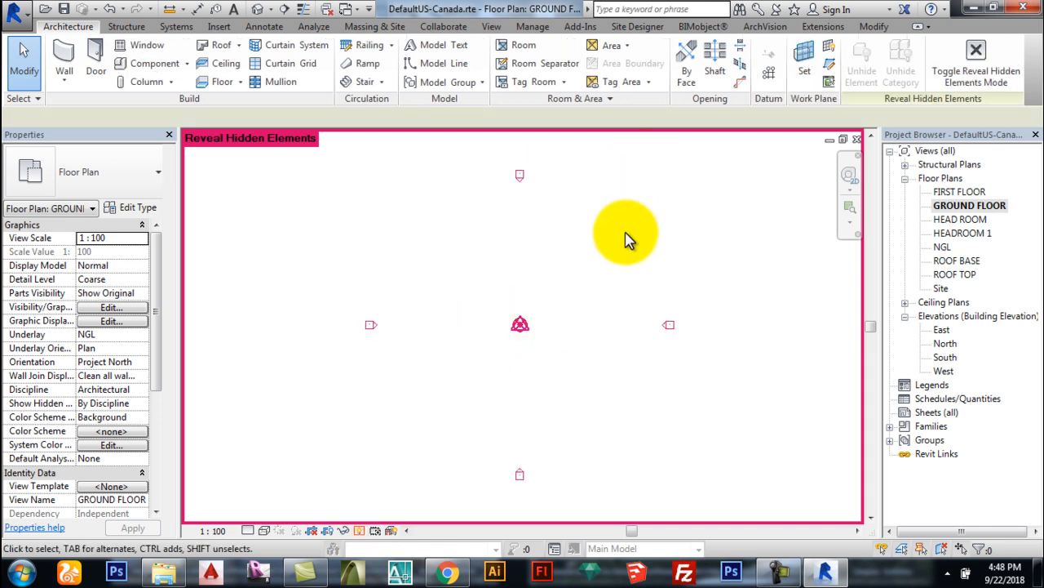
drag(588, 232, 491, 174)
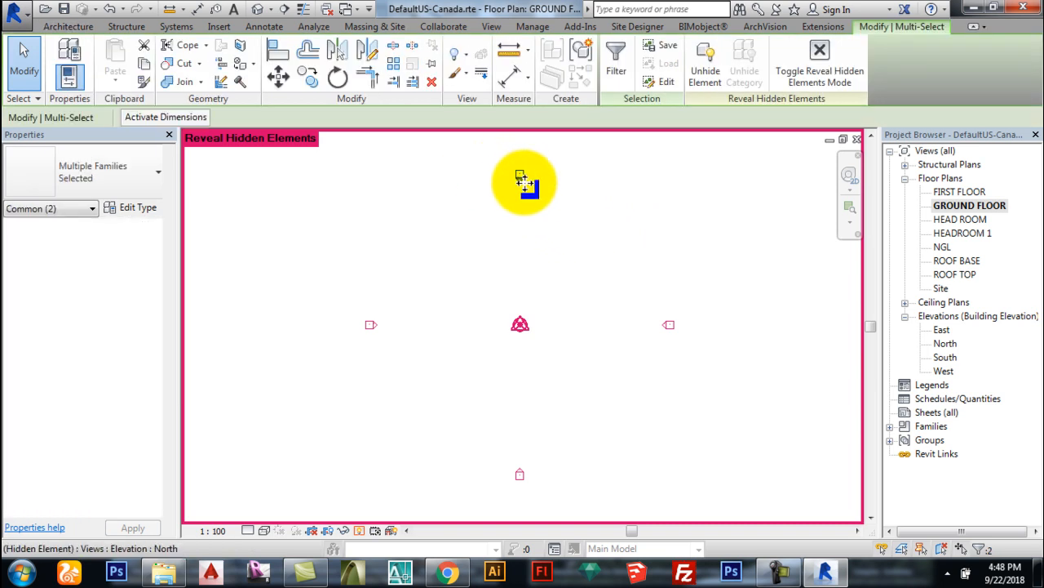
right_click(522, 177)
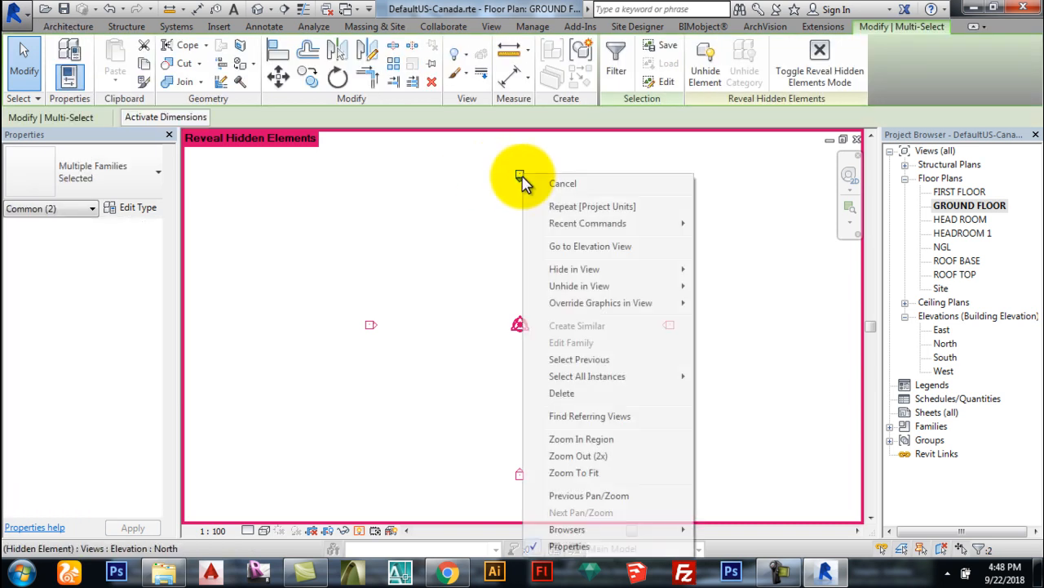
mouse_move(629, 287)
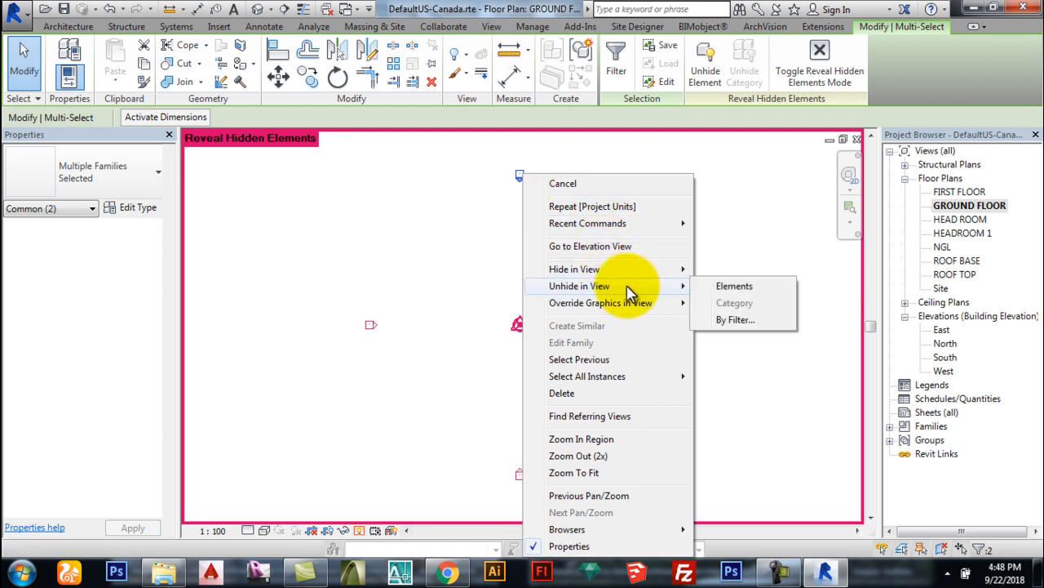
click(715, 294)
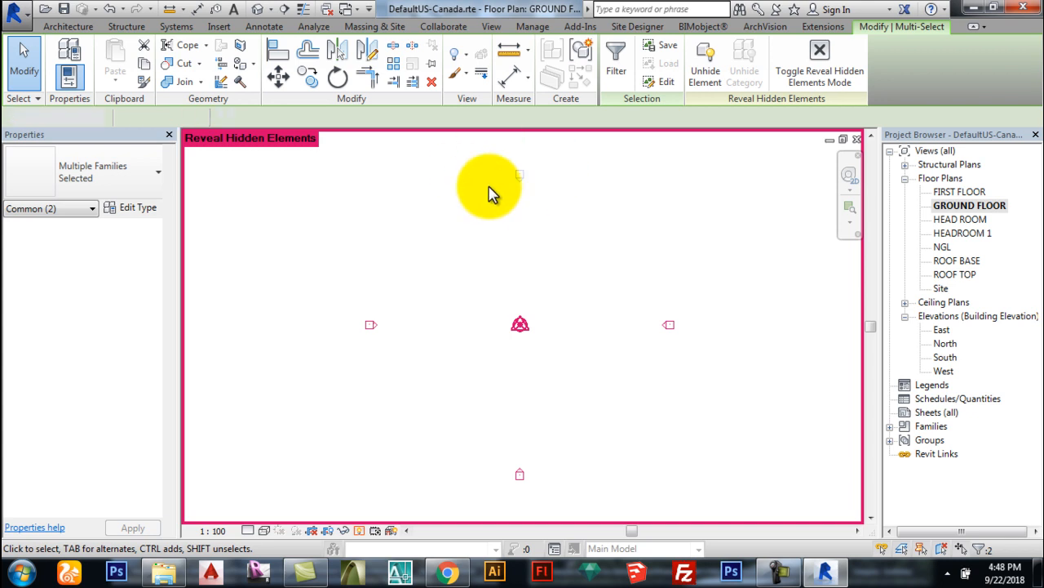
key(Escape)
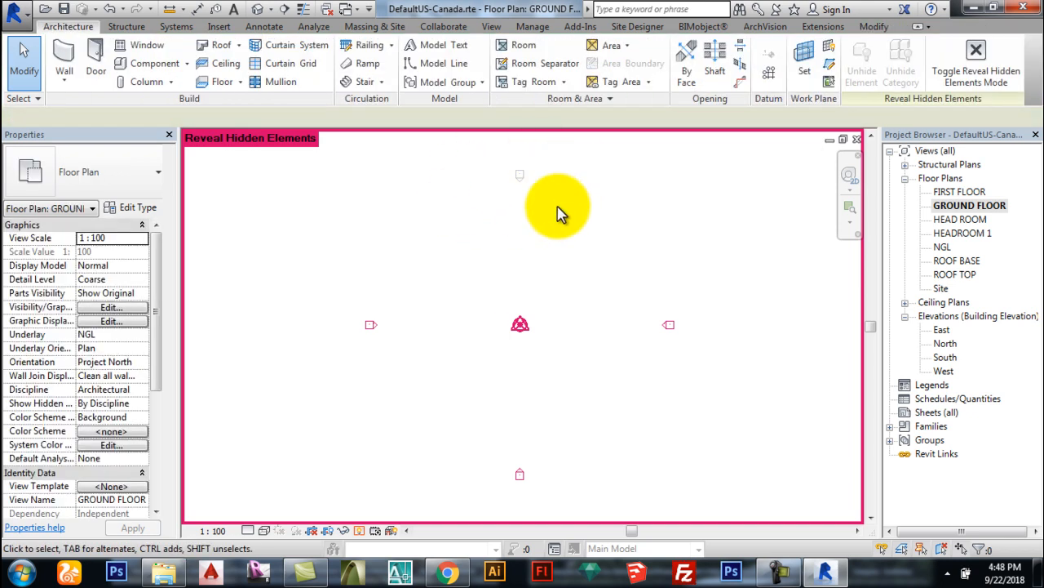
Step: Unhide the left, bottom and right elevation markers in the GROUND FLOOR view
drag(429, 353, 306, 265)
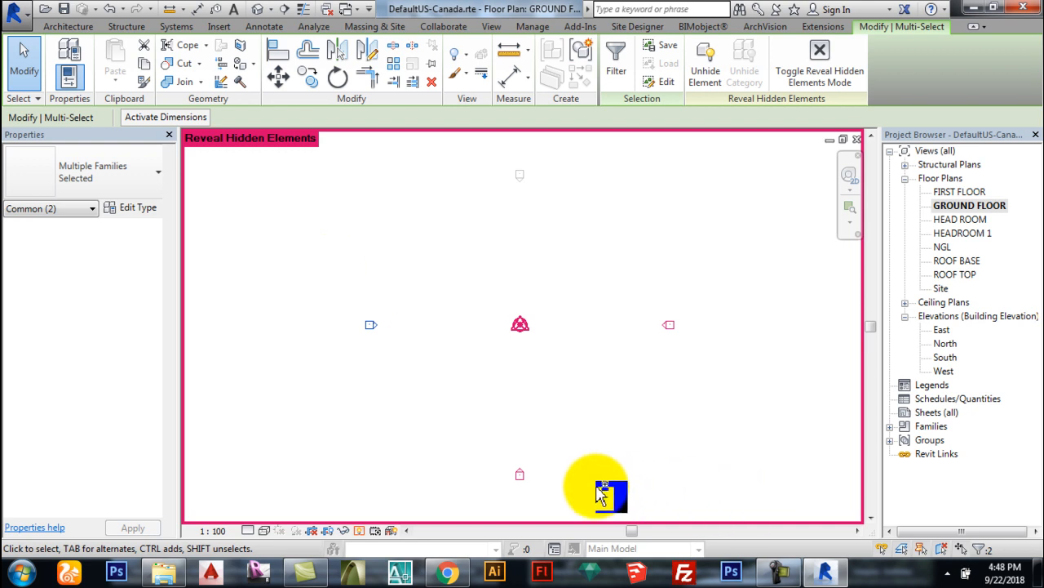
drag(607, 493, 489, 418)
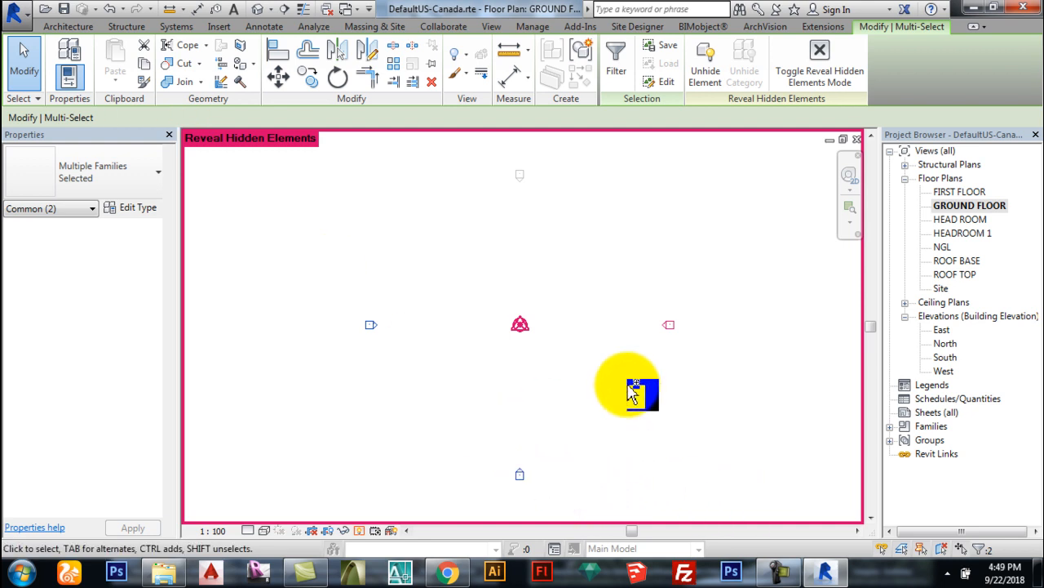
ctrl+drag(715, 353, 638, 298)
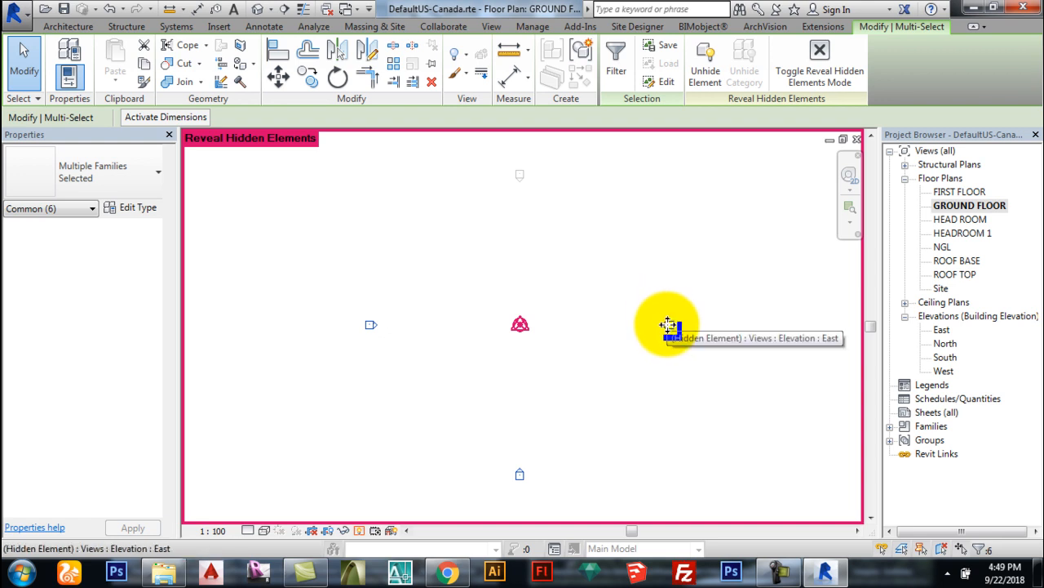
right_click(667, 325)
mouse_move(777, 289)
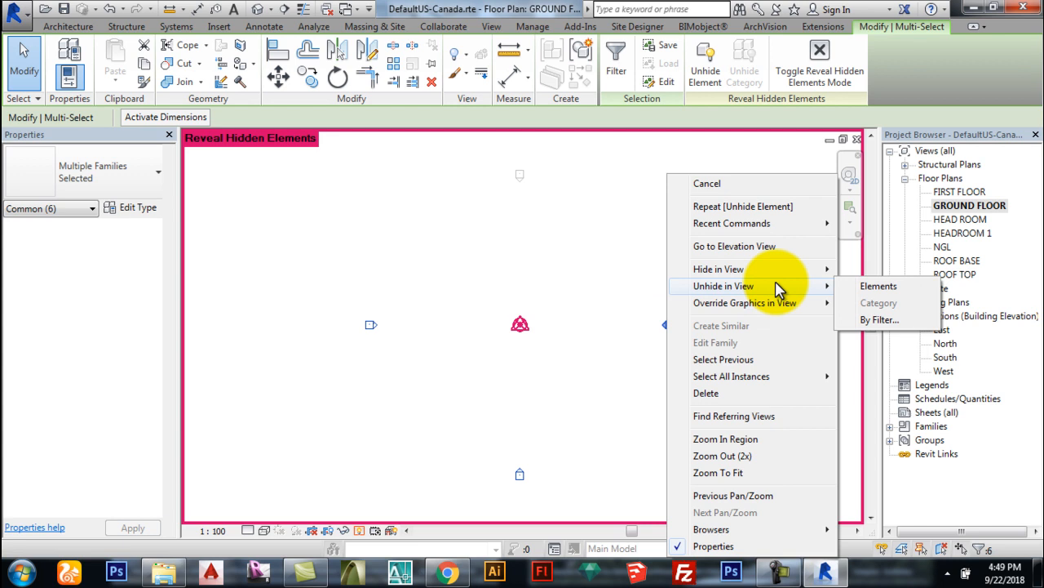
click(877, 287)
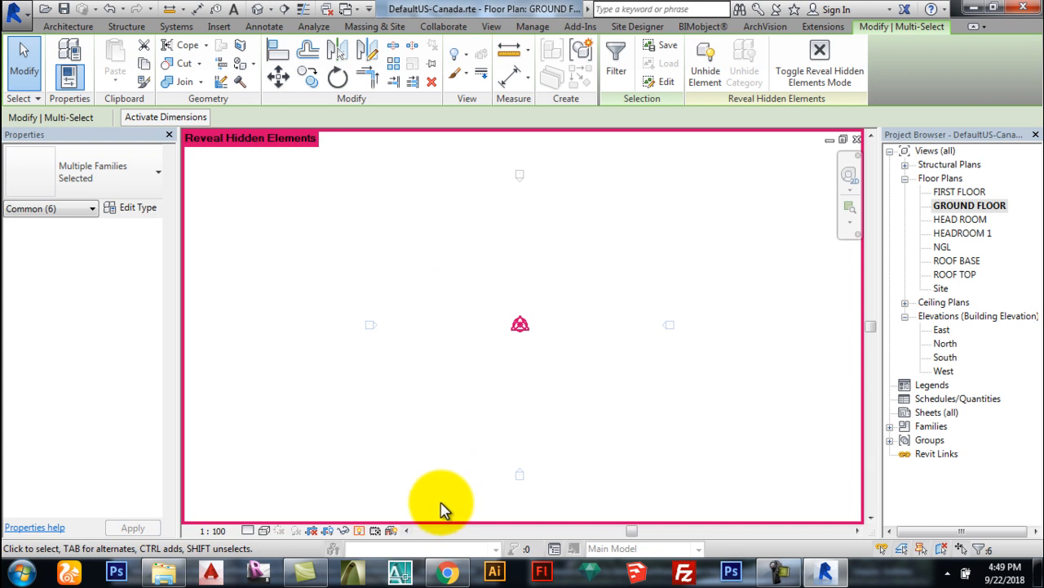
click(359, 532)
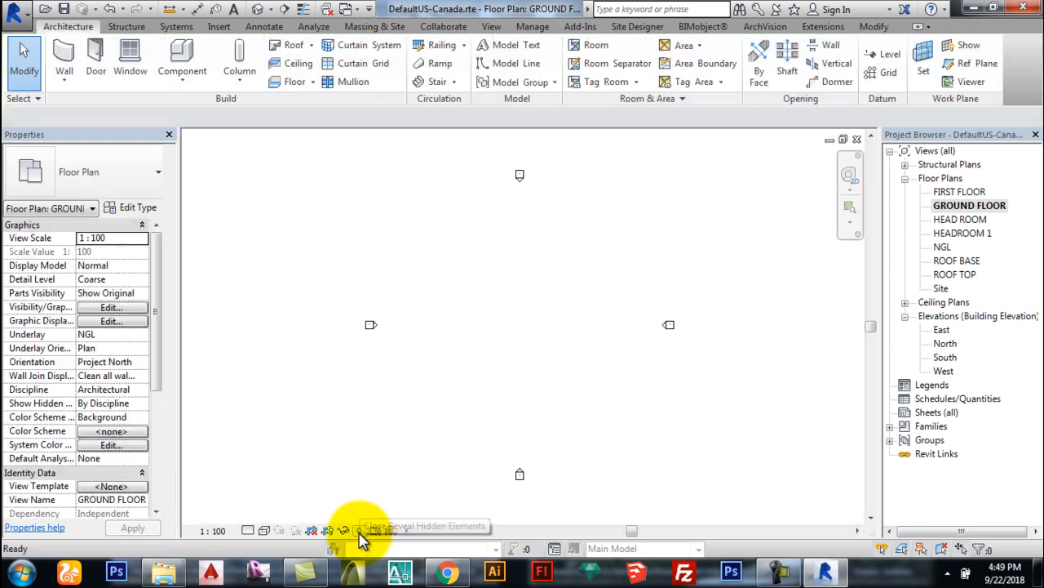
click(249, 532)
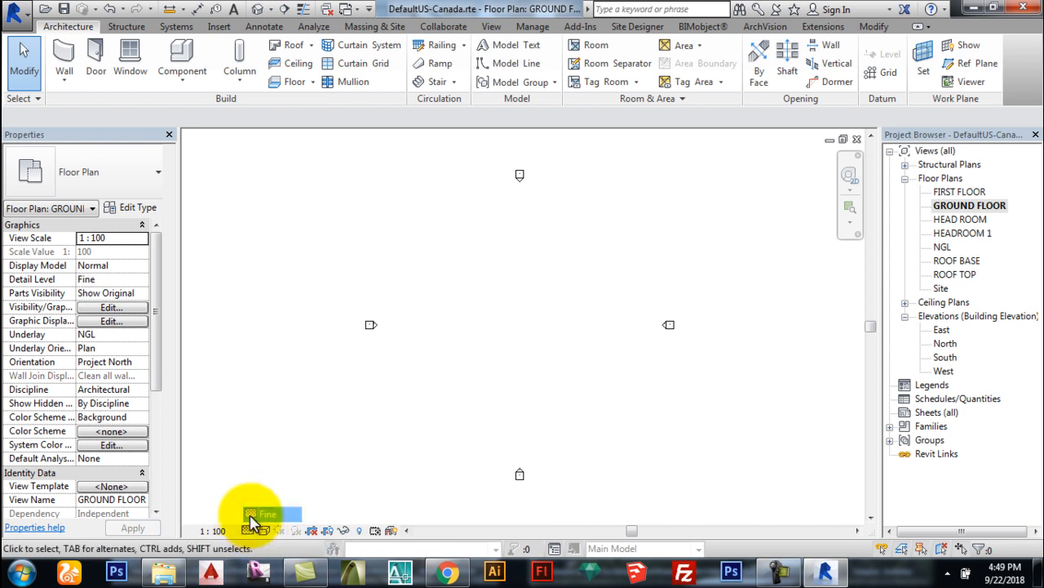
click(263, 512)
click(265, 532)
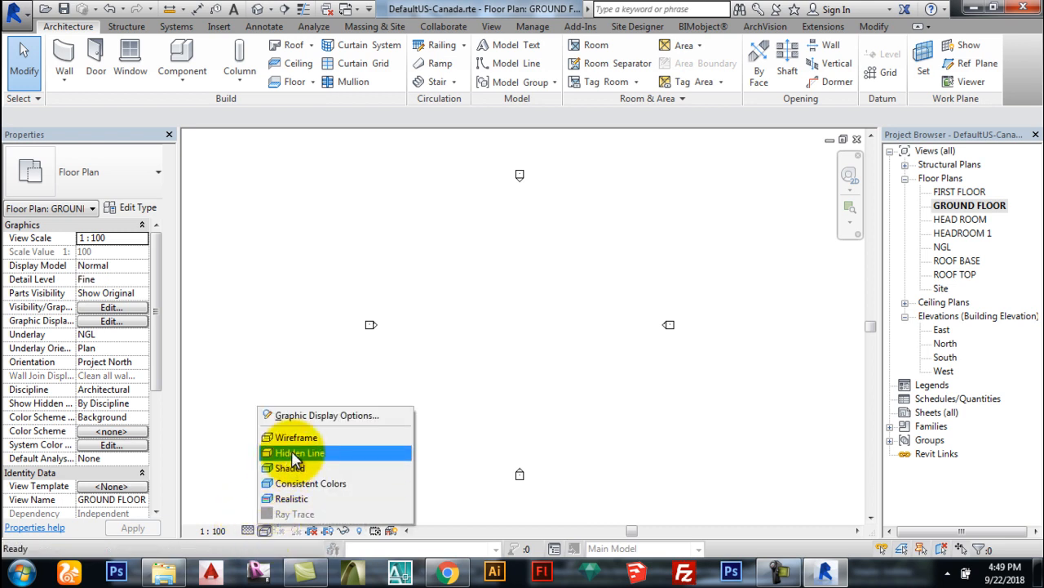
click(291, 469)
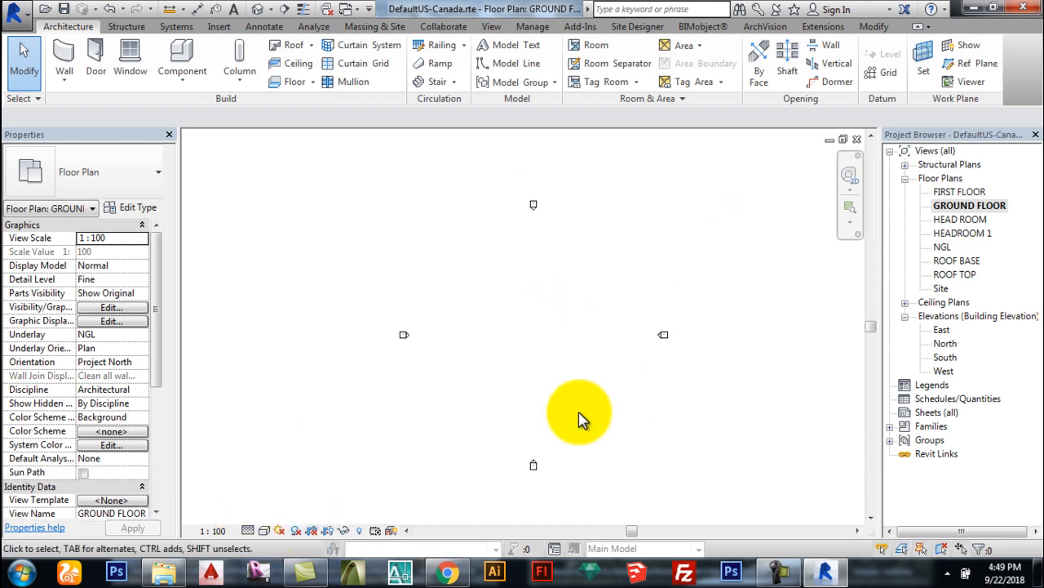
scroll(531, 368, down, 2)
scroll(496, 357, up, 2)
scroll(536, 361, down, 1)
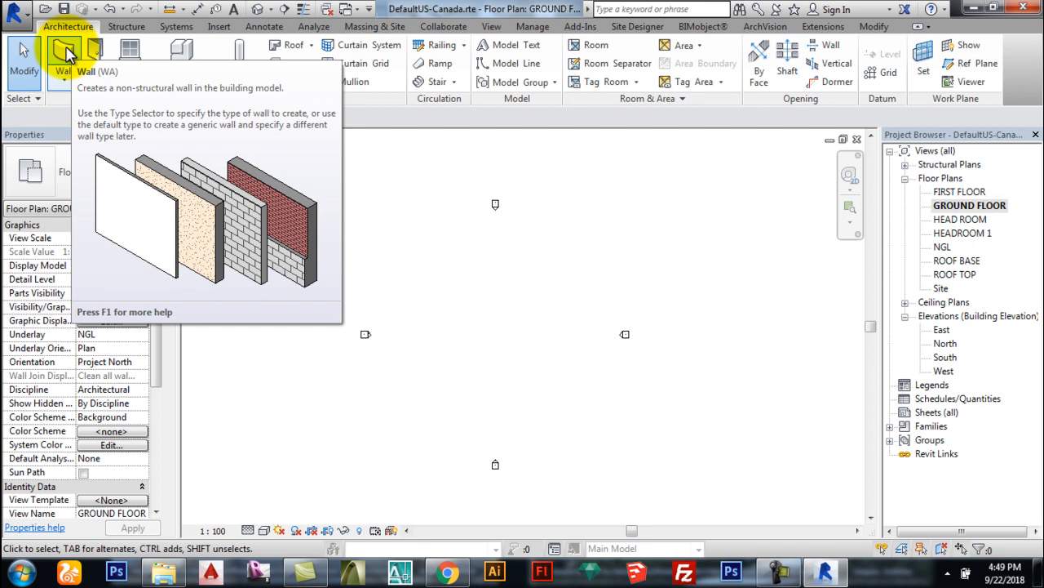
Step: Duplicate the Generic - 200mm wall type as a new type named 225 WALL
click(66, 54)
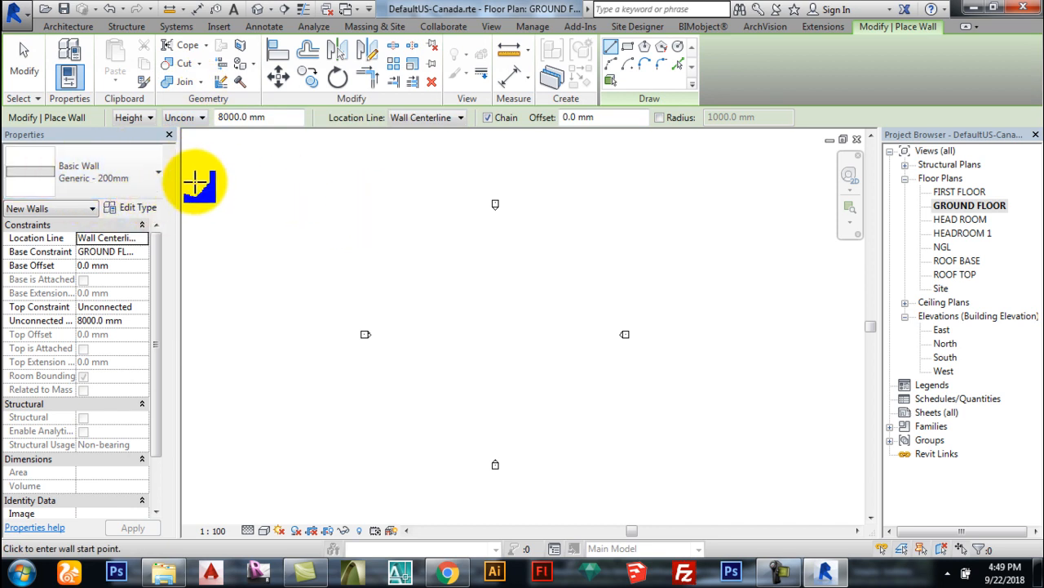
click(143, 211)
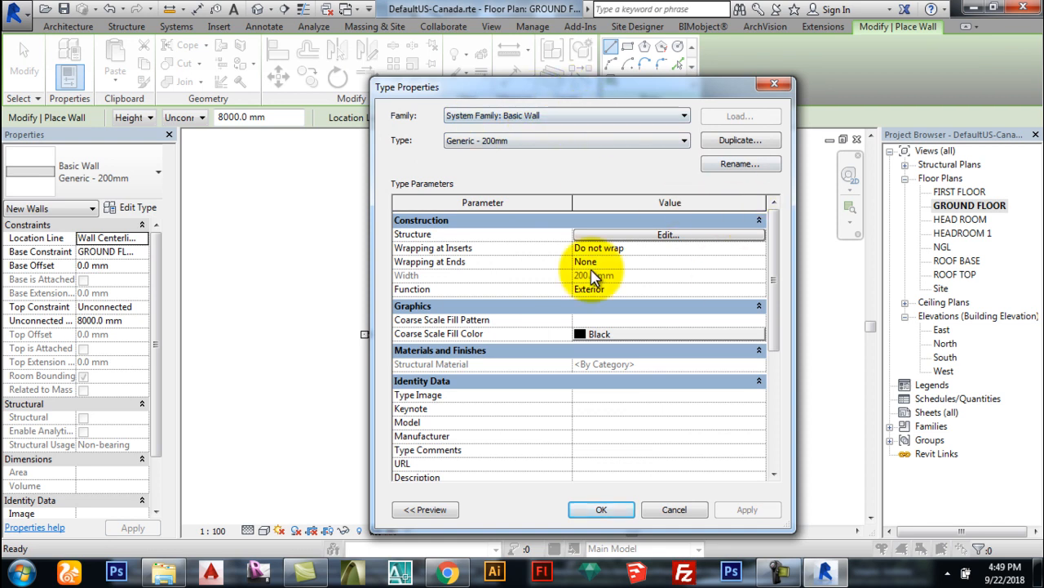
drag(665, 90, 586, 90)
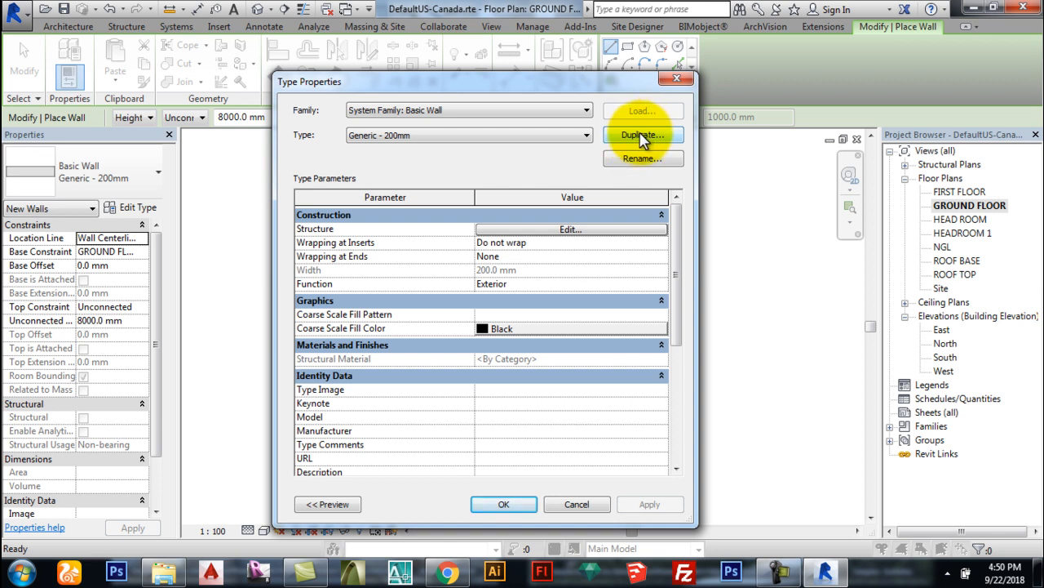
click(641, 136)
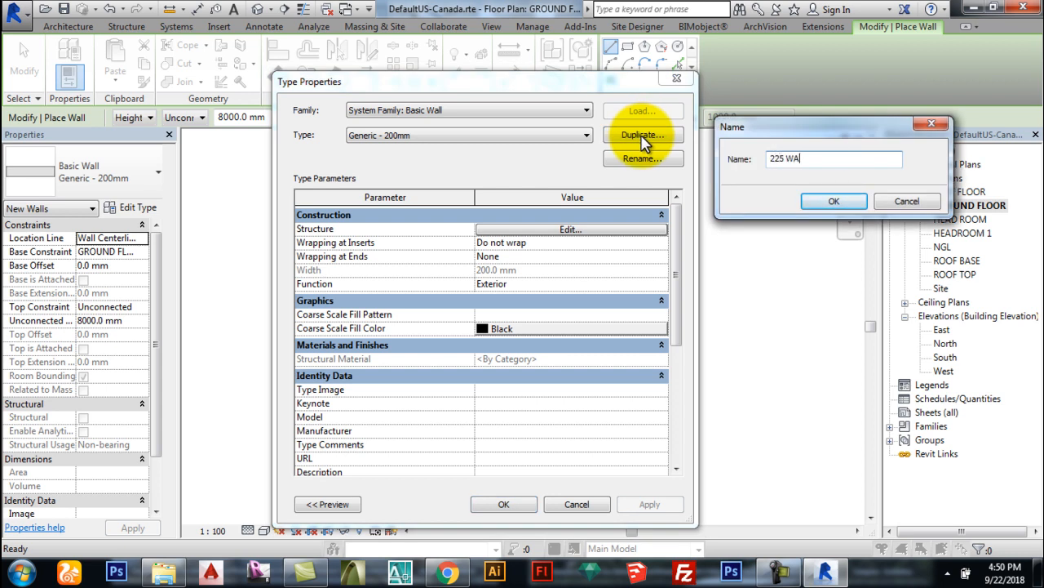
click(819, 205)
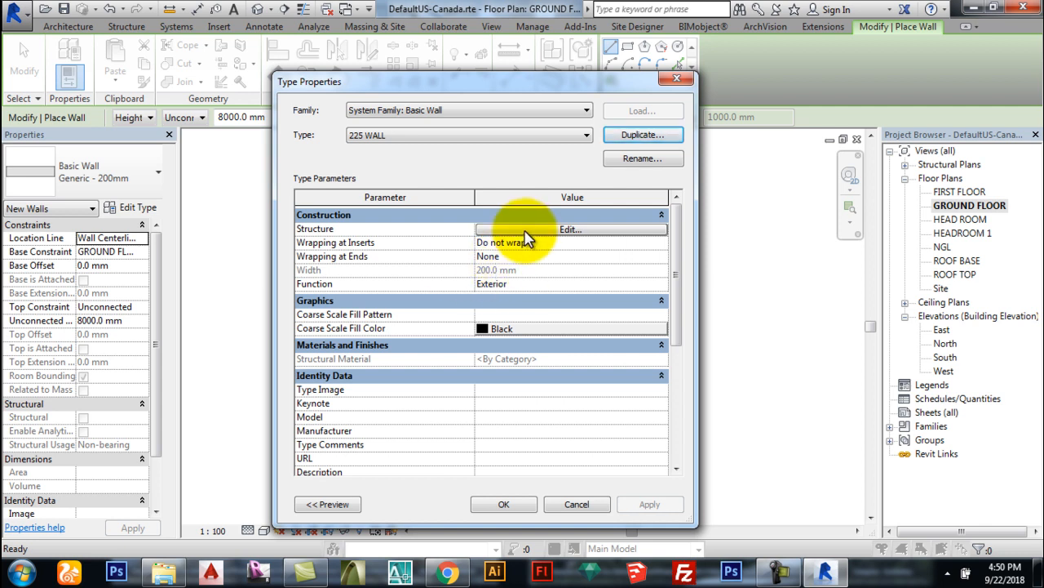
drag(676, 280, 659, 257)
Step: Set the 225 WALL structure layer to 225 mm and insert two new layers
click(563, 231)
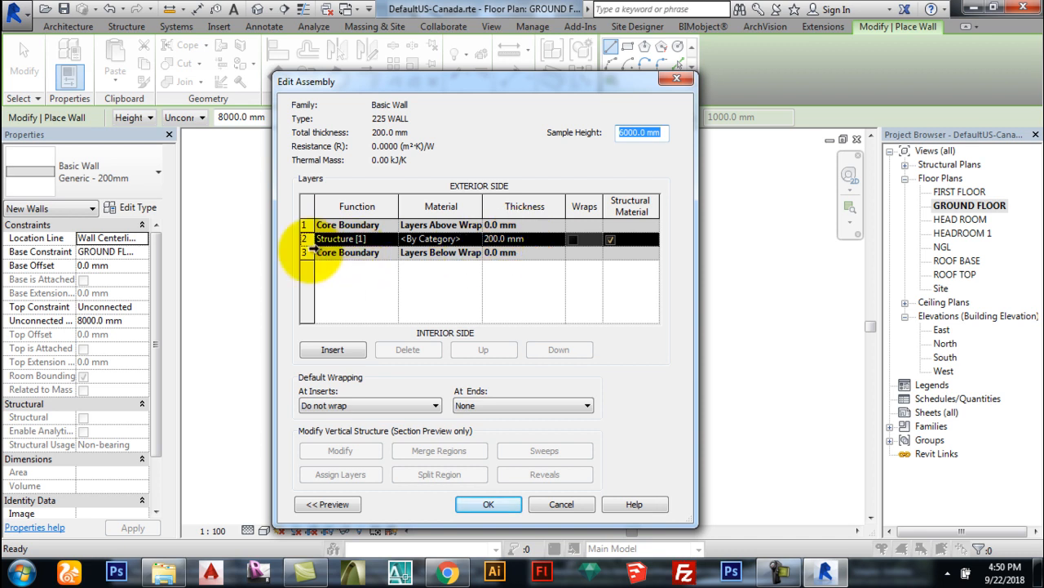
click(526, 238)
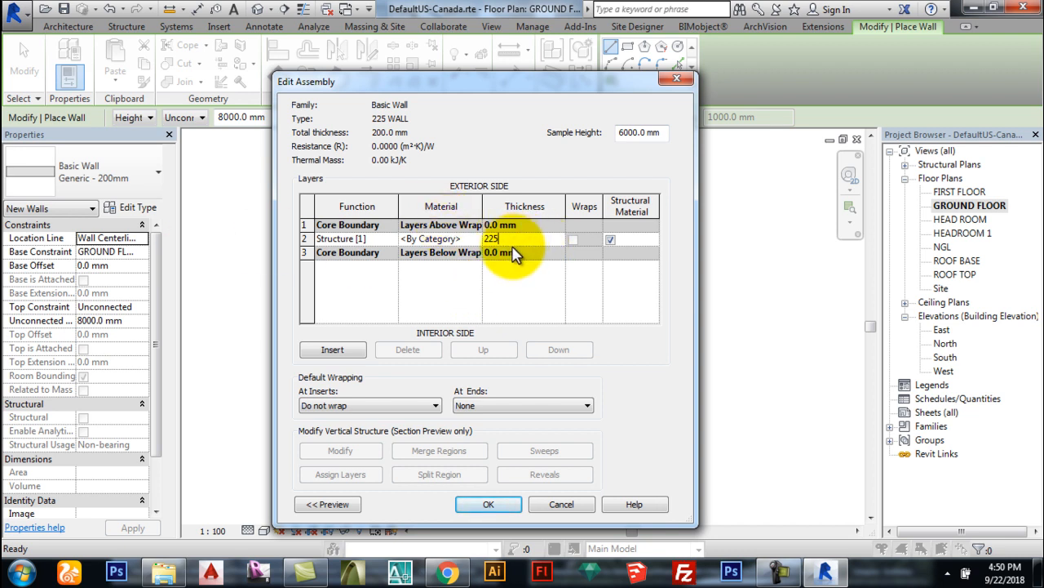
click(307, 238)
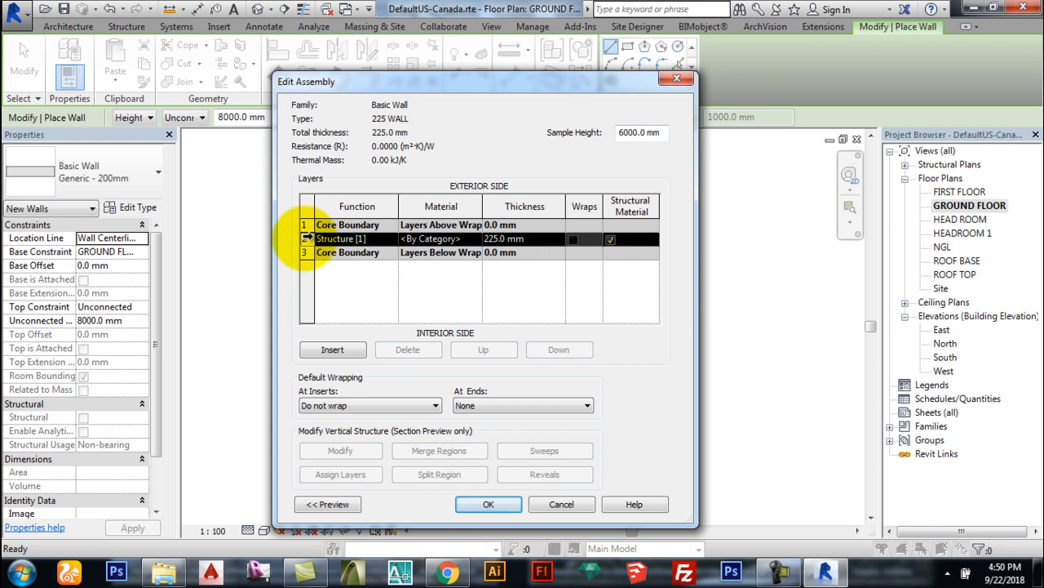
click(341, 357)
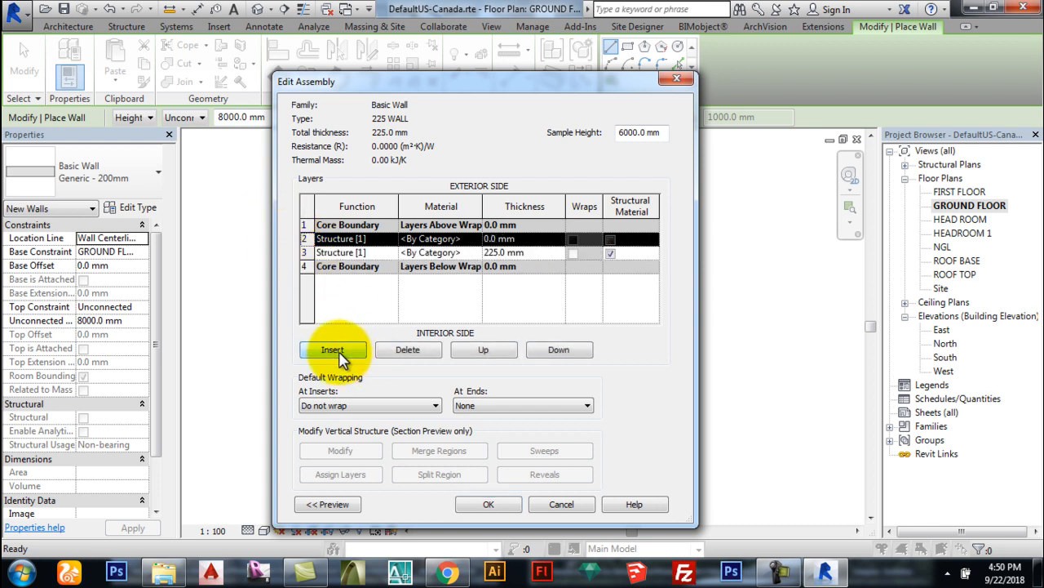
click(346, 362)
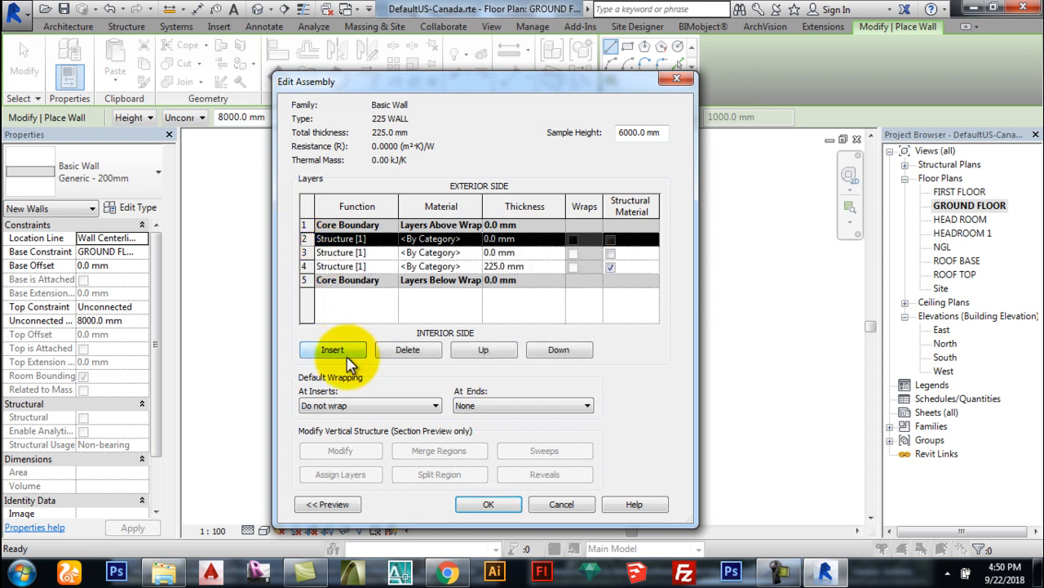
Step: Set the three layer thicknesses to 5, 215 and 5 mm
click(341, 258)
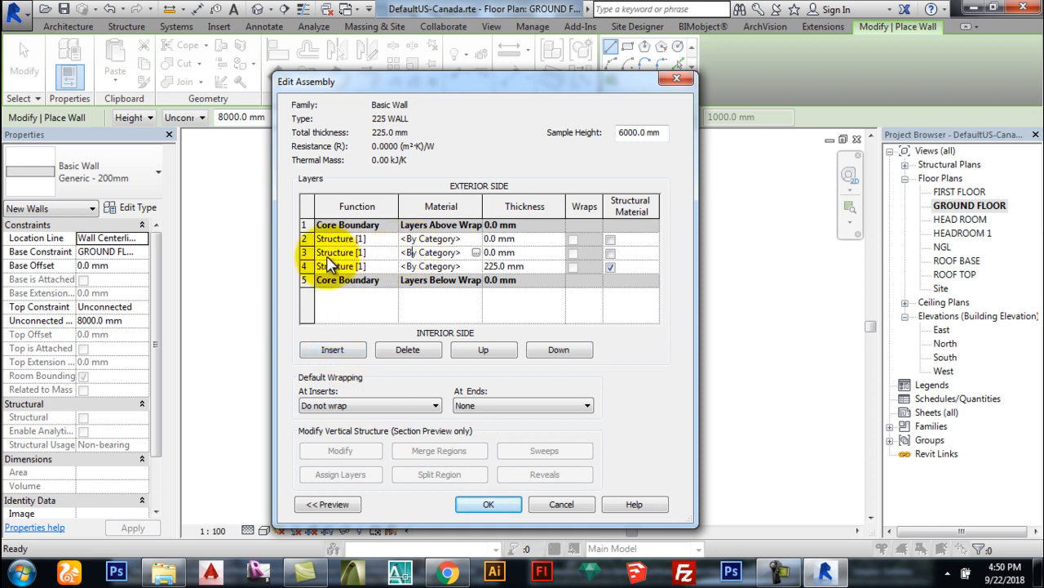
click(308, 252)
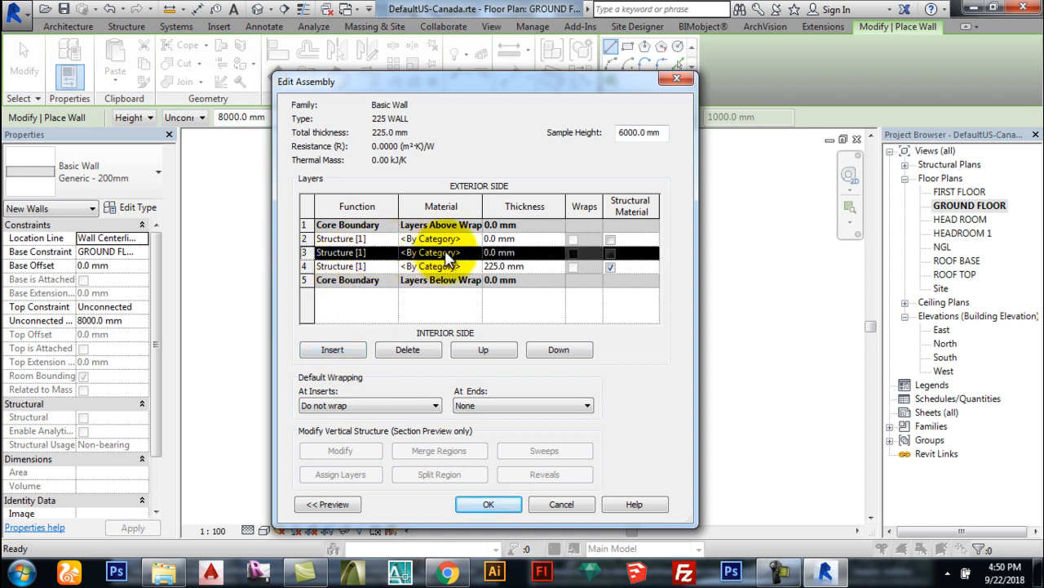
click(519, 254)
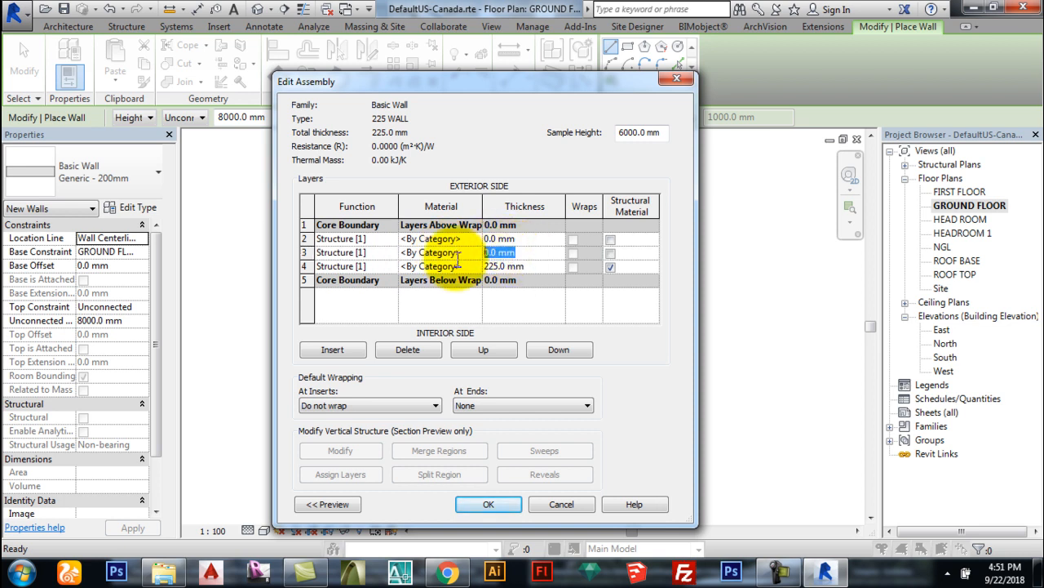
click(532, 267)
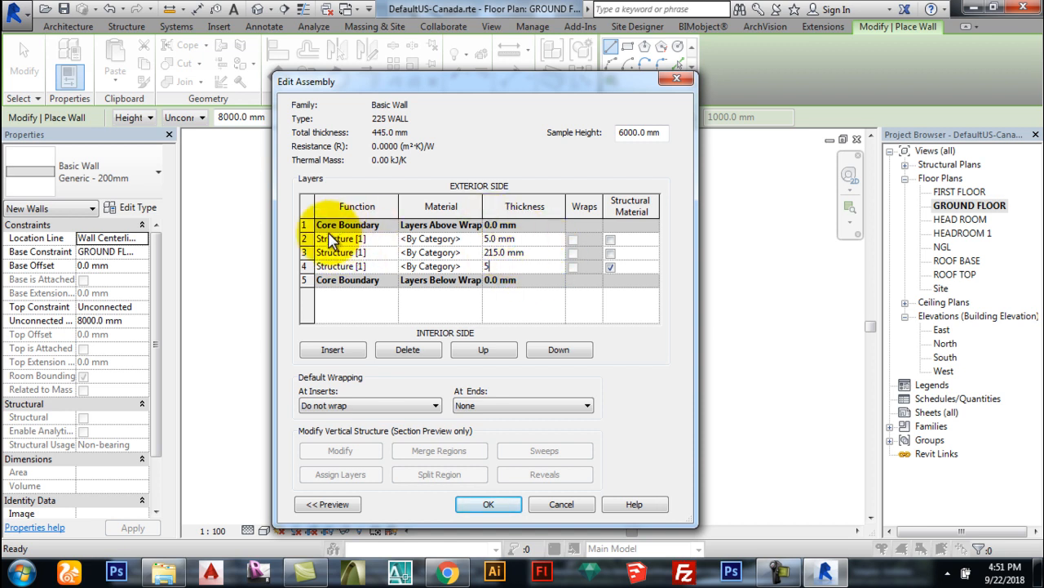
click(307, 252)
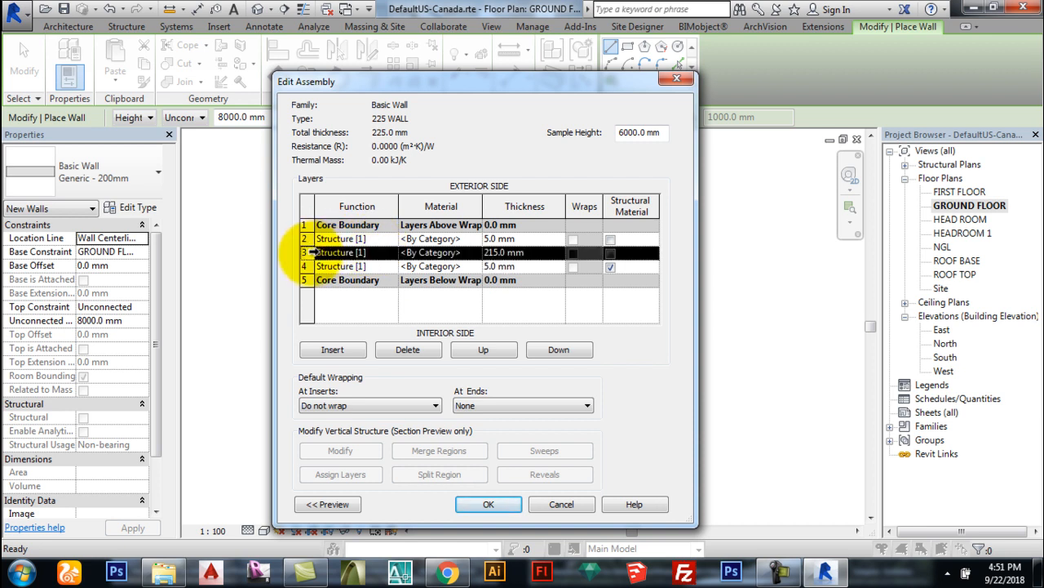
Step: Make the outer layer Finish 1 [4] and the inner layer Finish 2 [5]
click(378, 240)
click(337, 286)
click(350, 266)
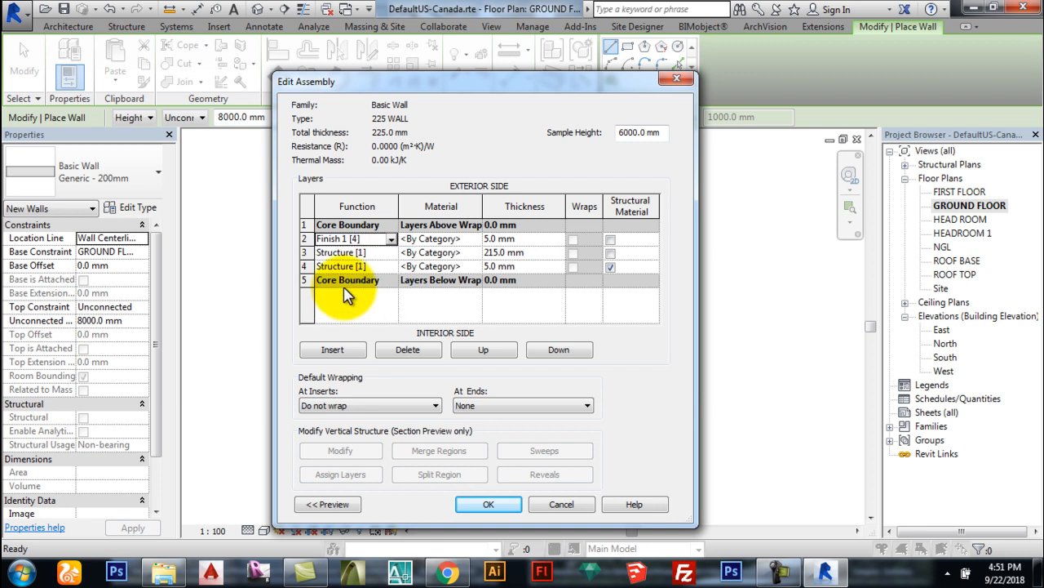
click(391, 267)
click(337, 326)
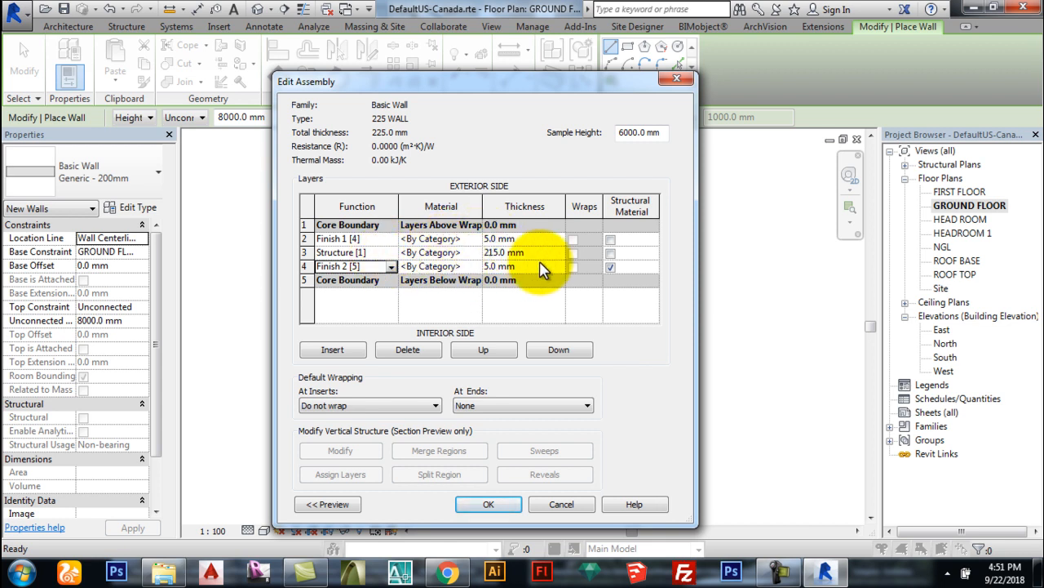
Step: Duplicate the Paint material as WALL and enable Use Render Appearance for shading (RGB 216 216 204)
click(475, 238)
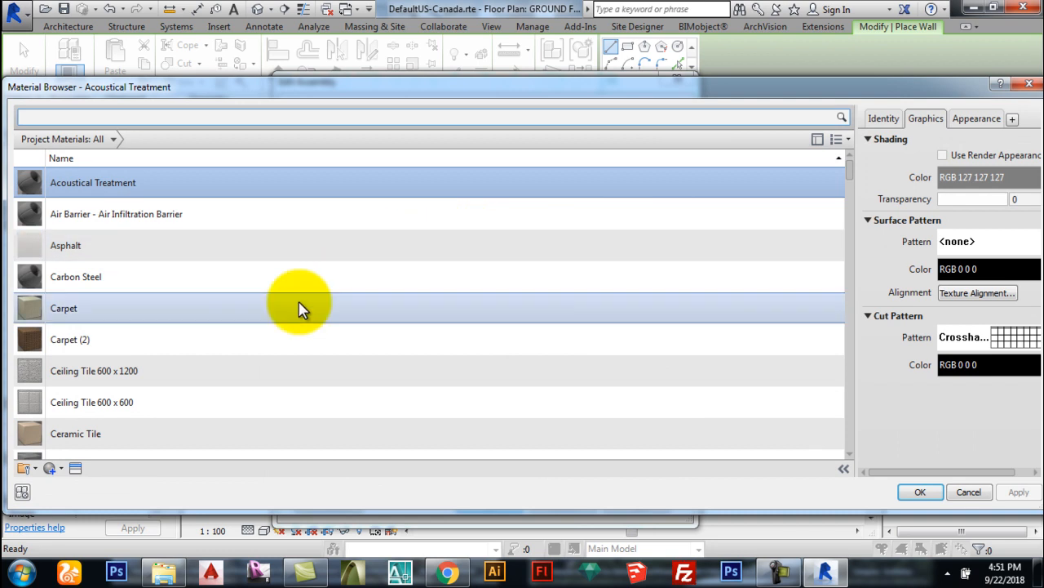
click(337, 287)
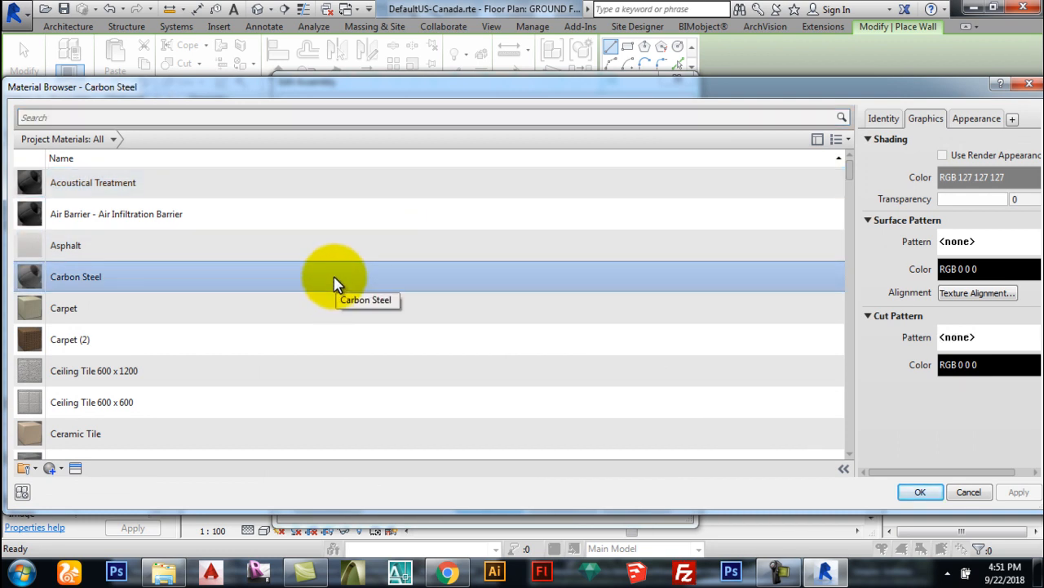
key(p)
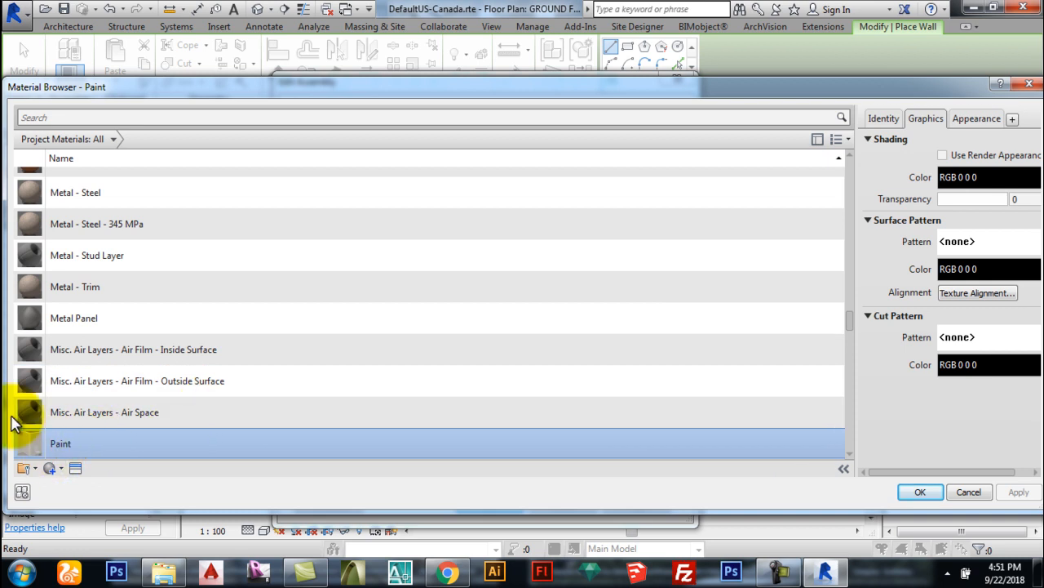
scroll(114, 373, down, 1)
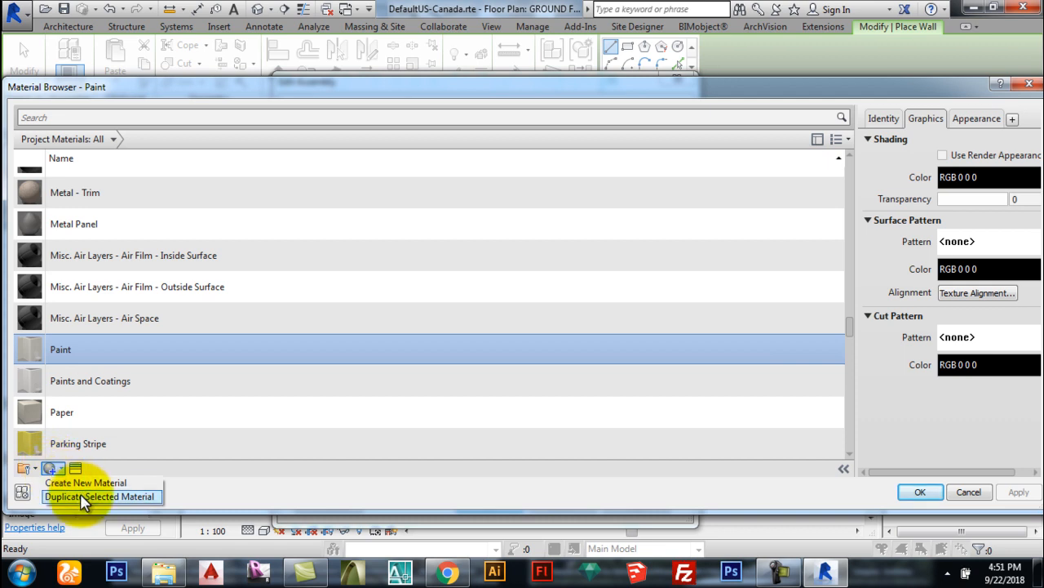
click(82, 496)
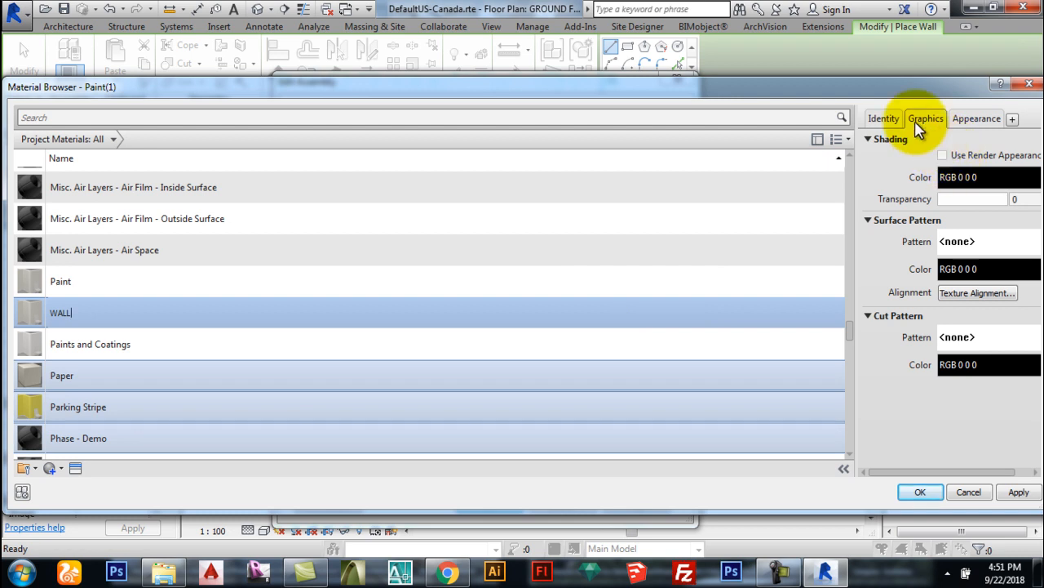
drag(905, 94, 838, 93)
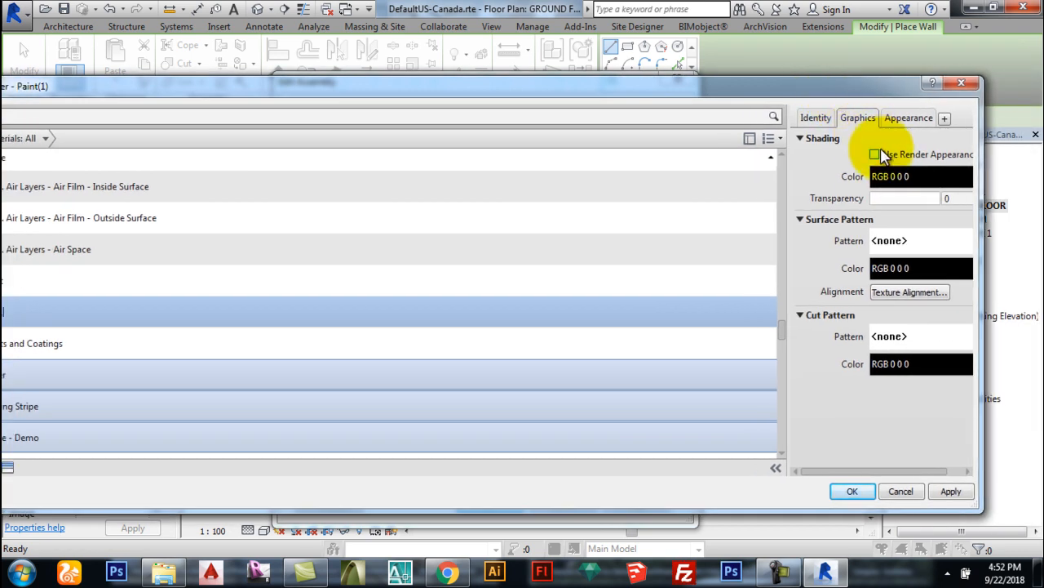
click(884, 155)
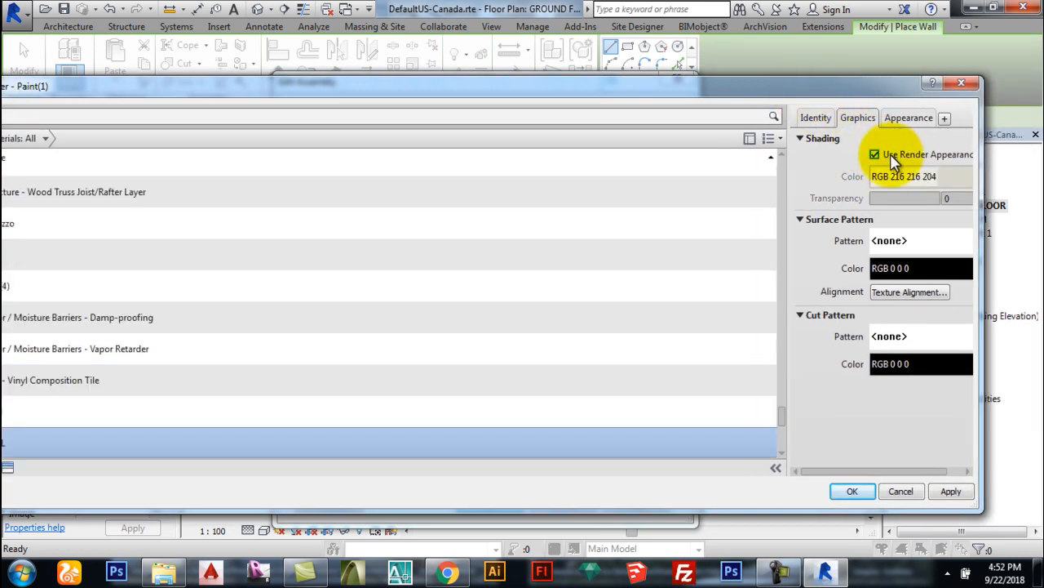
drag(781, 86, 829, 87)
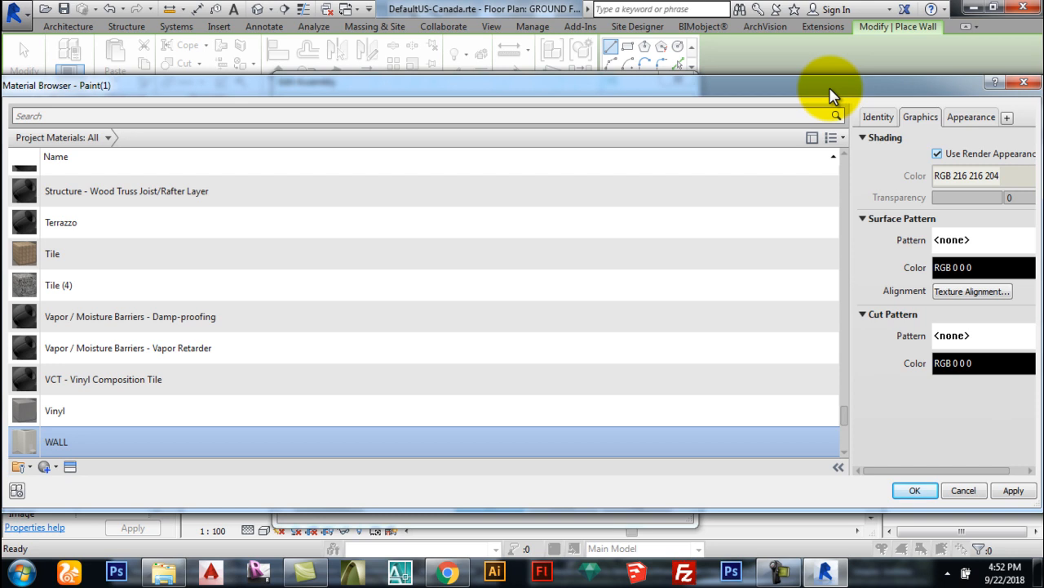
click(956, 116)
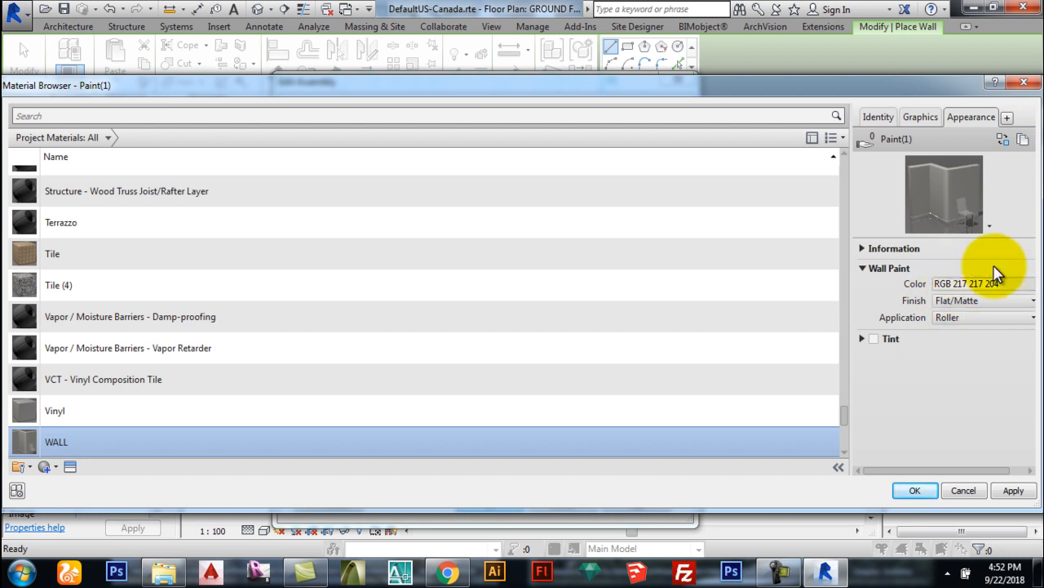
Step: Browse the appearance asset library's Flooring, Liquid and matte wall paint categories, then close it
click(1002, 139)
drag(917, 85, 822, 92)
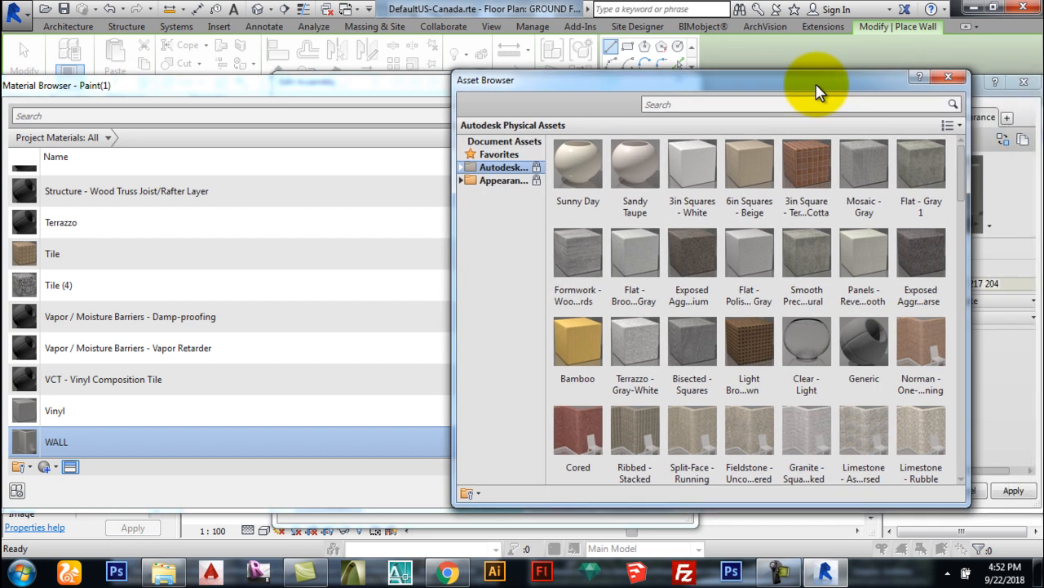
click(955, 77)
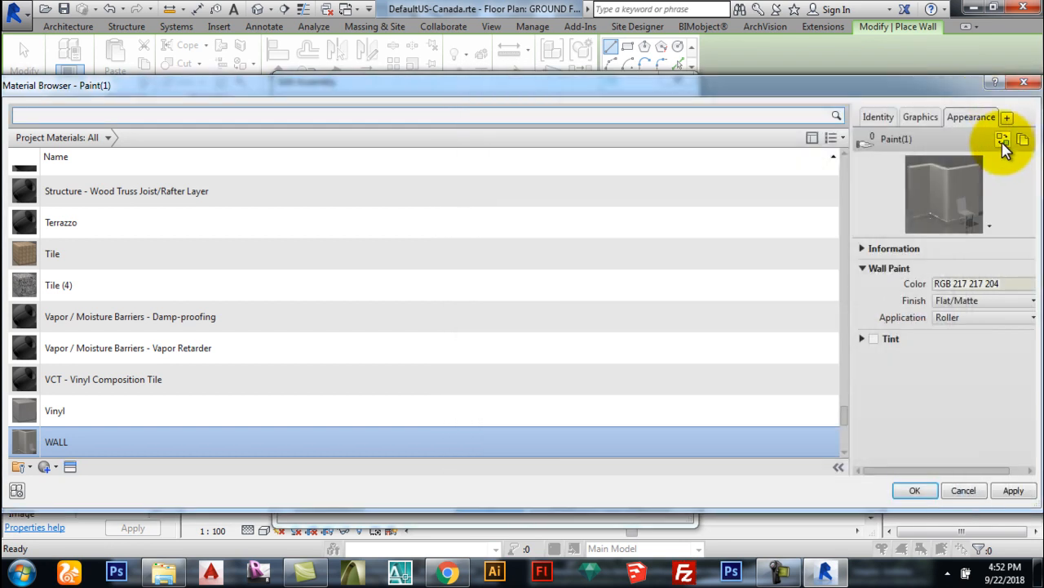
click(1003, 142)
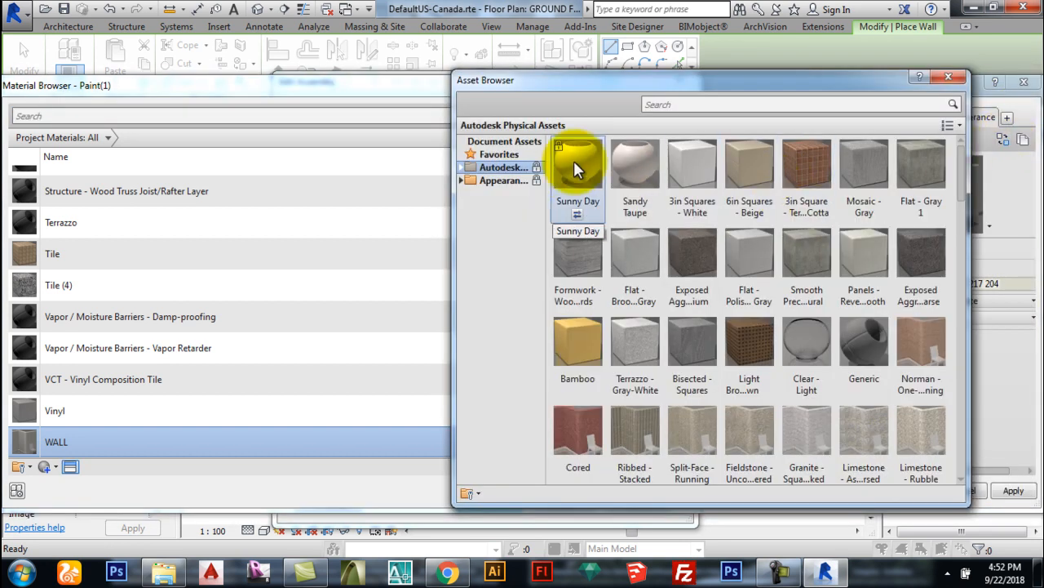
click(459, 181)
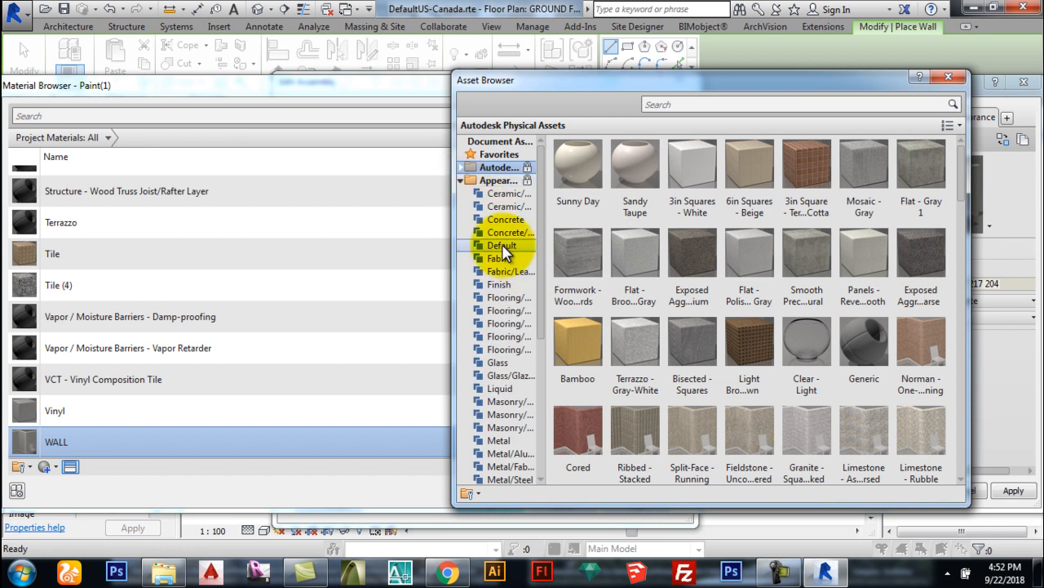
click(502, 349)
click(496, 388)
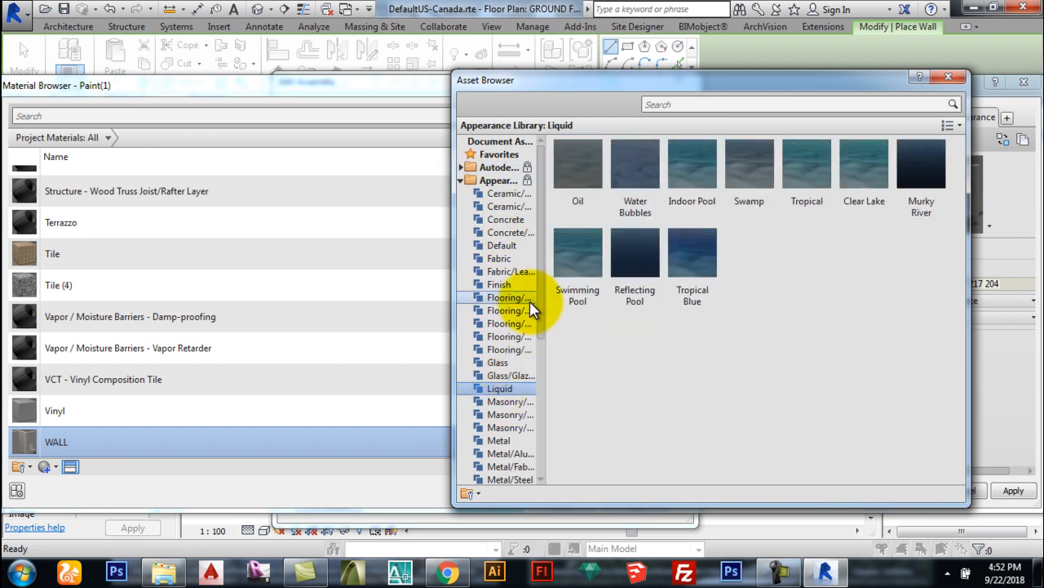
click(502, 323)
scroll(533, 295, down, 6)
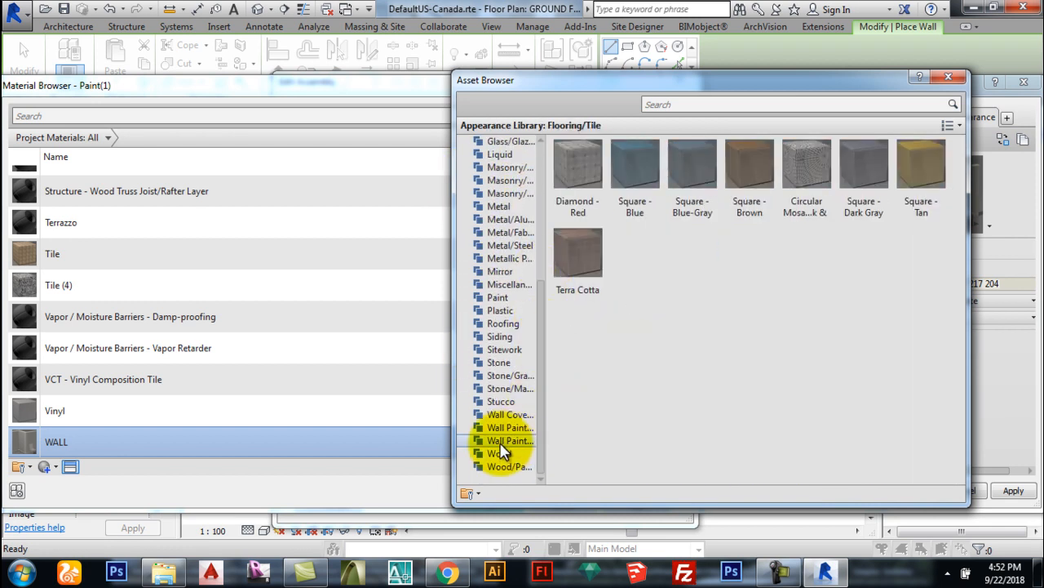
click(497, 442)
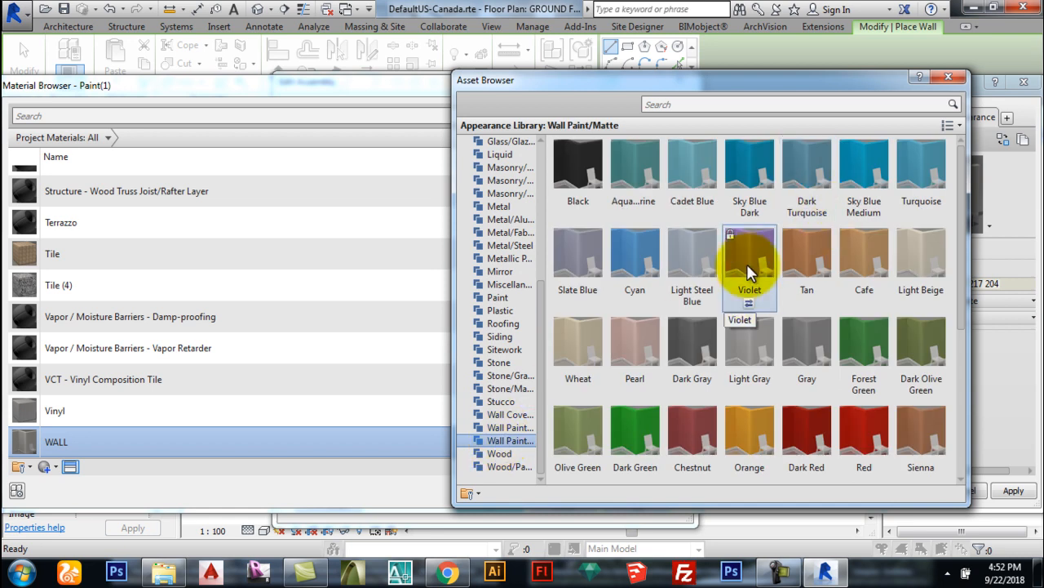
click(948, 75)
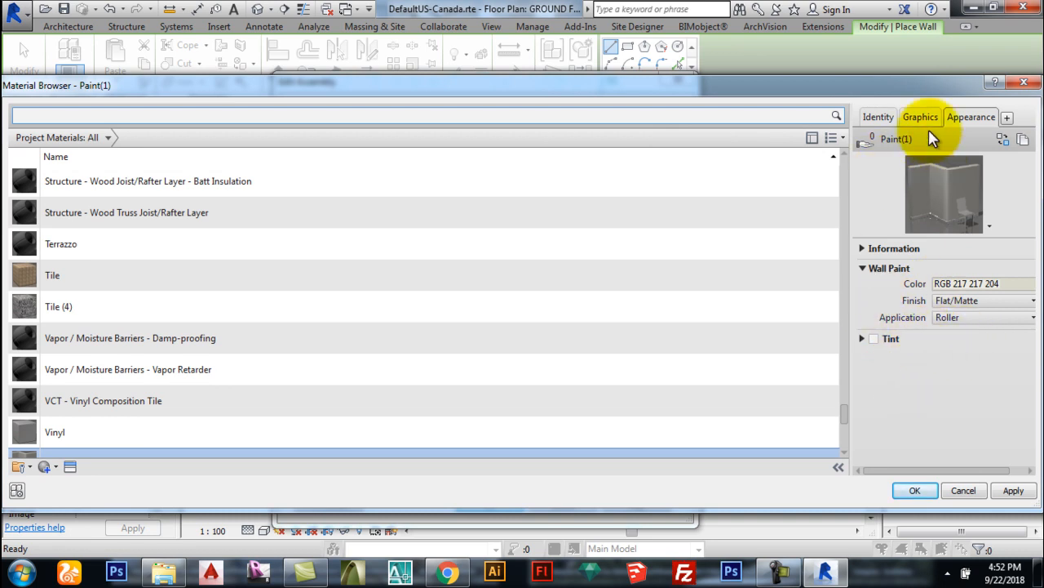
Step: Assign the WALL material to the Finish 1 and Structure layers
click(915, 491)
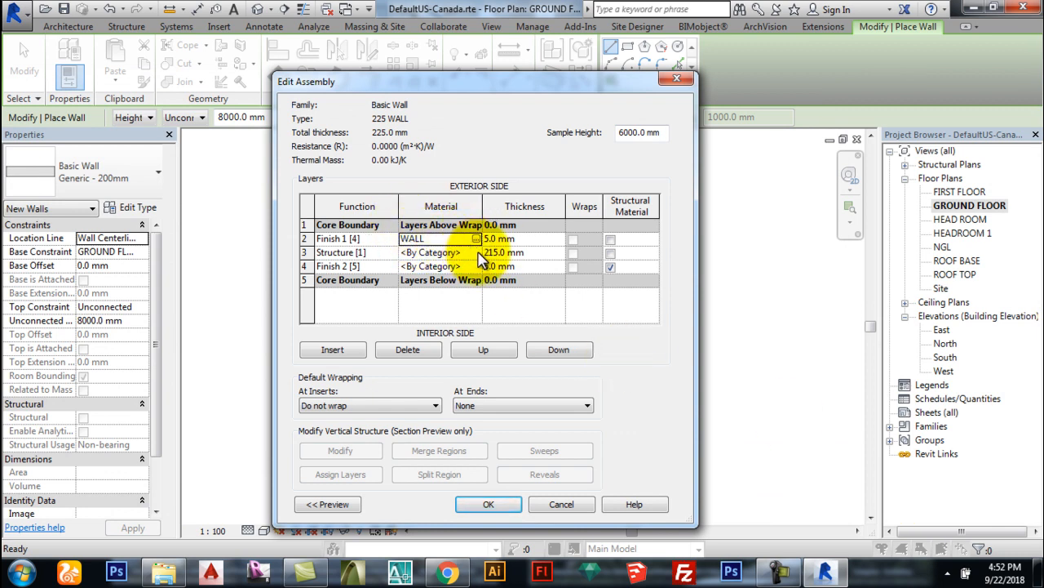
click(476, 252)
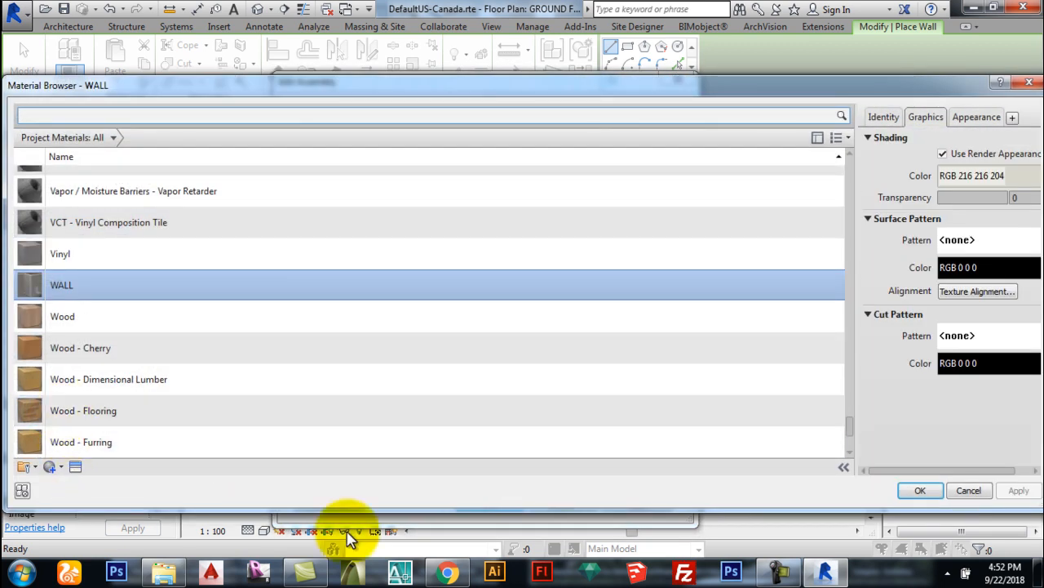
click(919, 491)
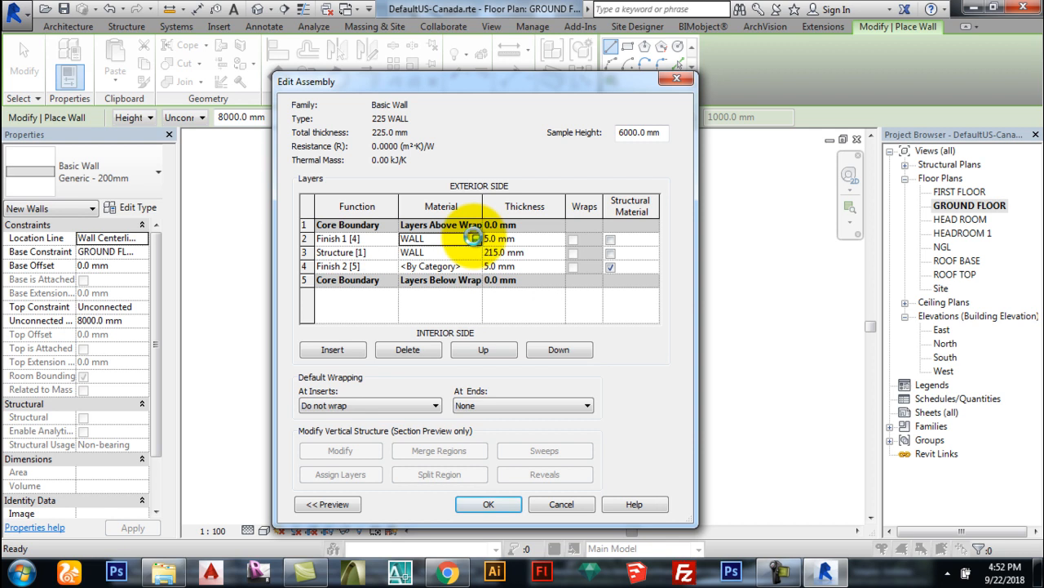
Step: Duplicate WALL as WALL INT, colour it light yellow (RGB 255 255 185) and assign it to Finish 1
click(473, 237)
click(51, 467)
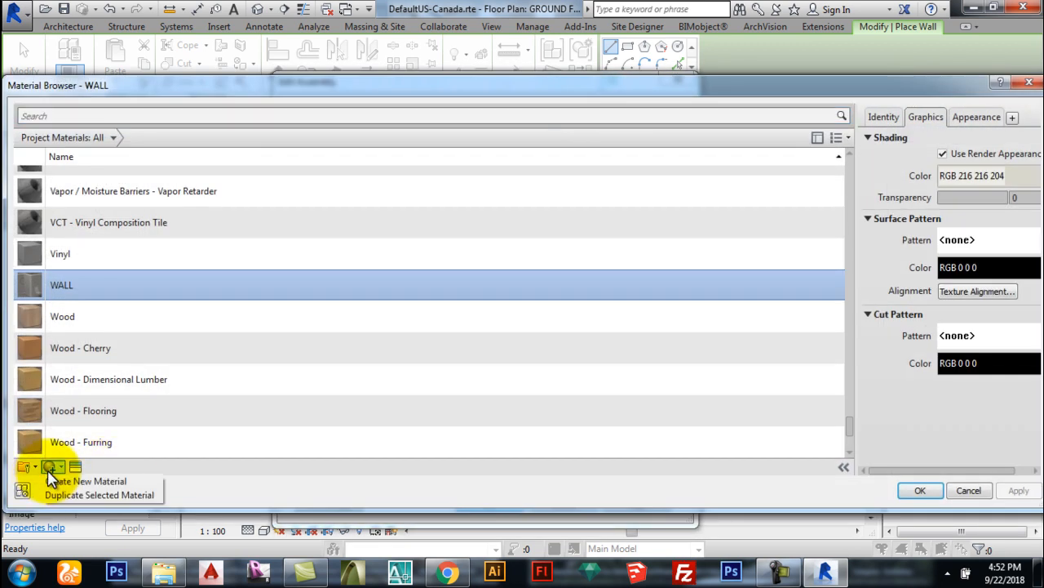
click(82, 495)
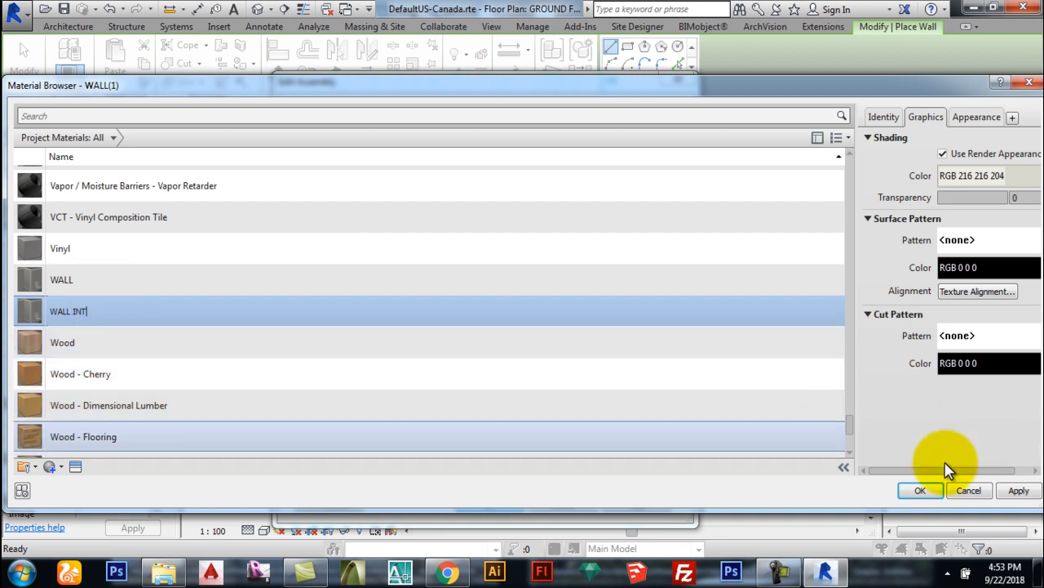
click(976, 119)
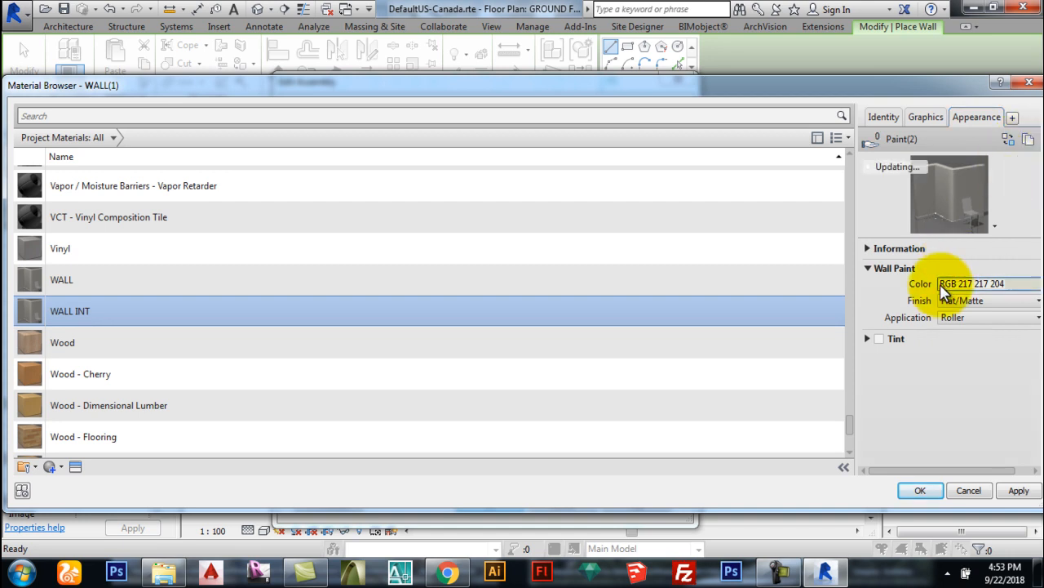
click(971, 284)
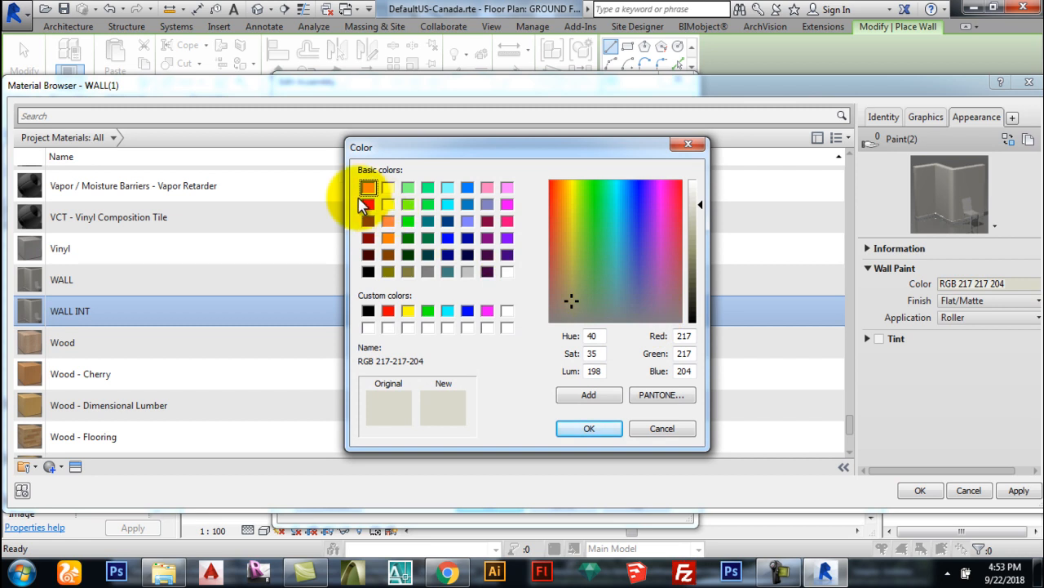
click(388, 188)
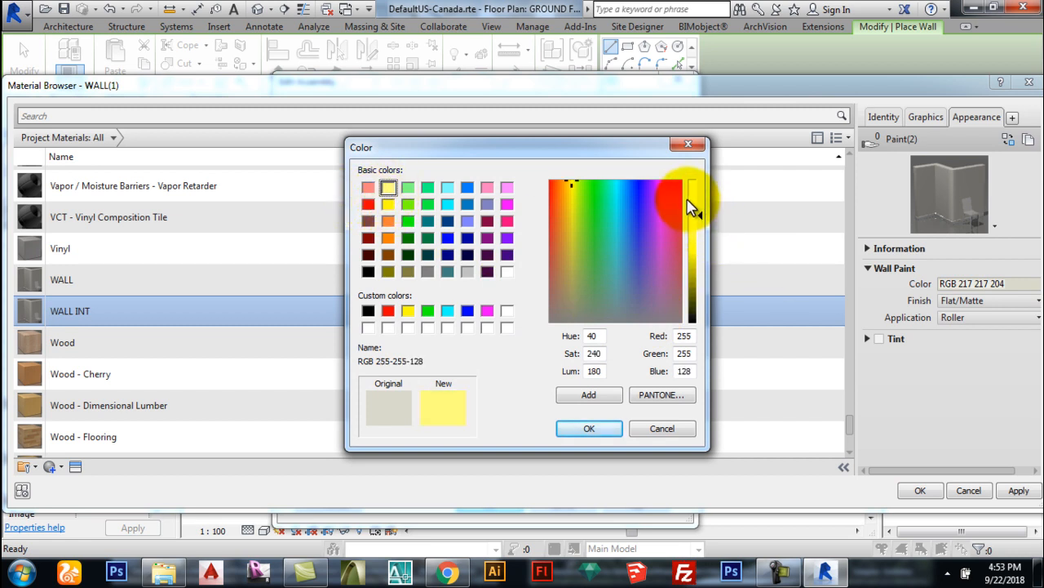
click(589, 429)
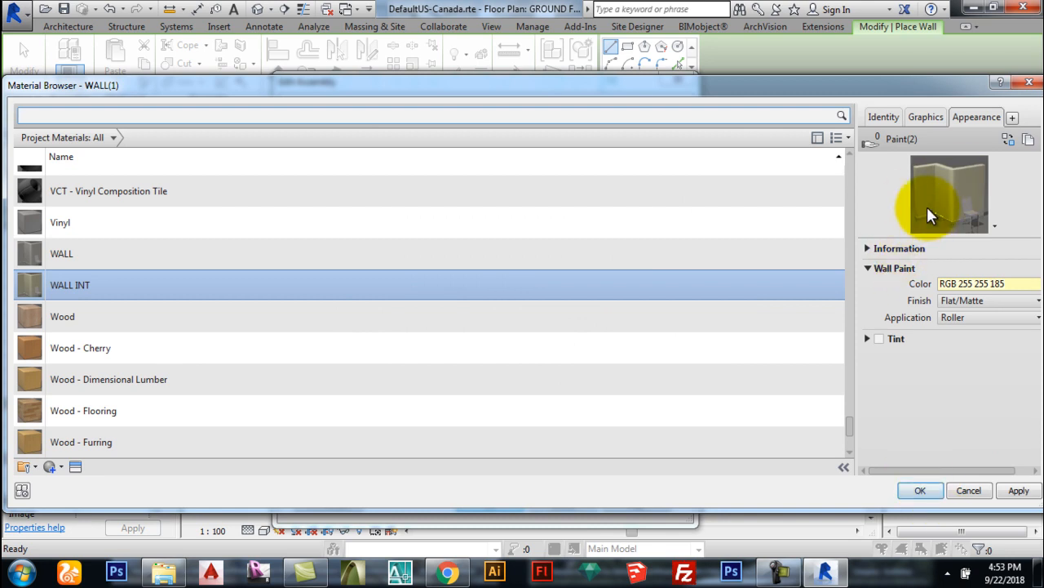
click(920, 490)
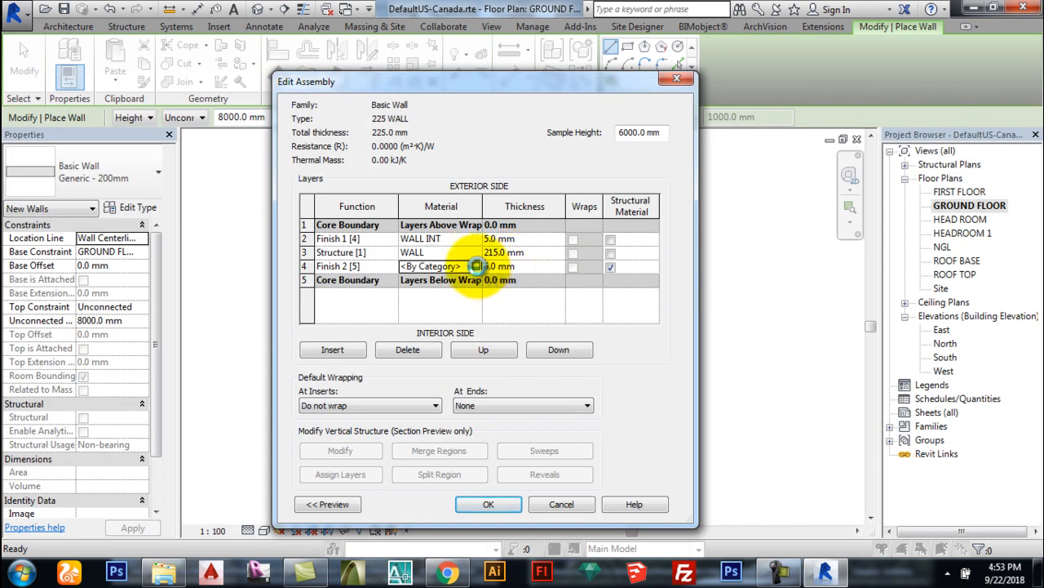
Step: Duplicate WALL INT as WALL EXT, give it a grey paint colour and assign it to Finish 2
click(476, 267)
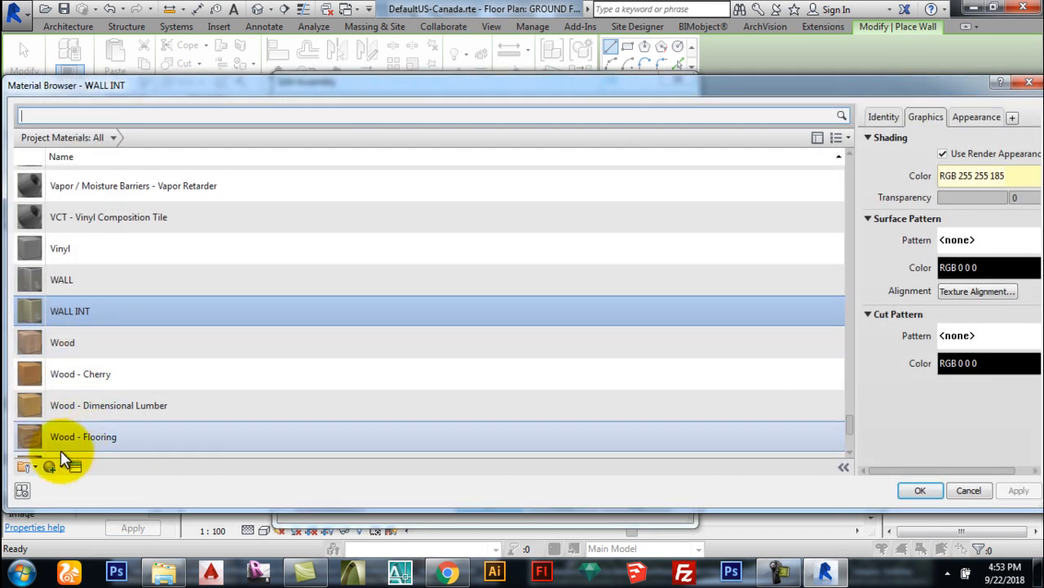
click(51, 466)
click(70, 495)
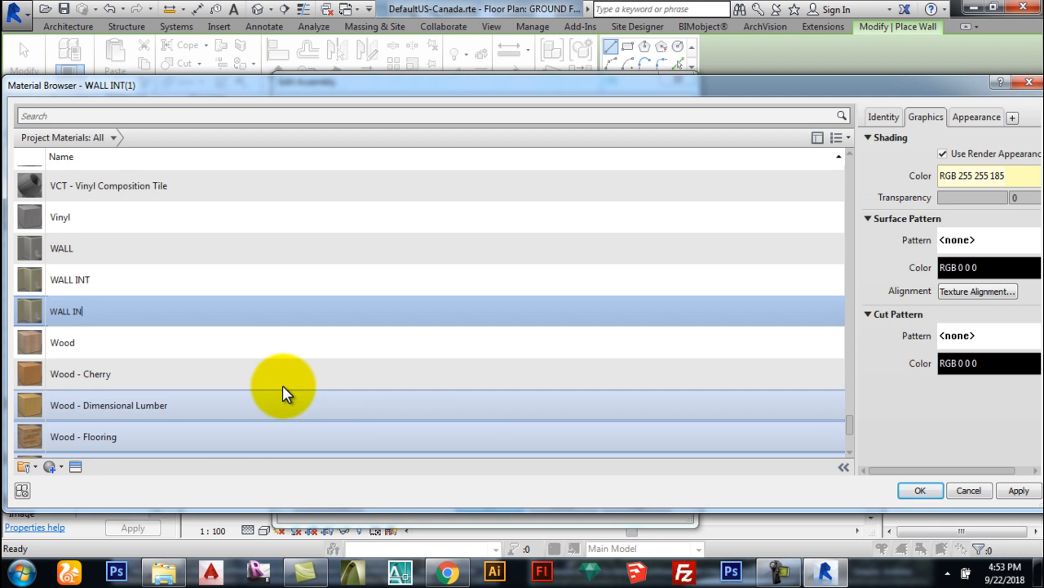
key(BackSpace)
key(BackSpace)
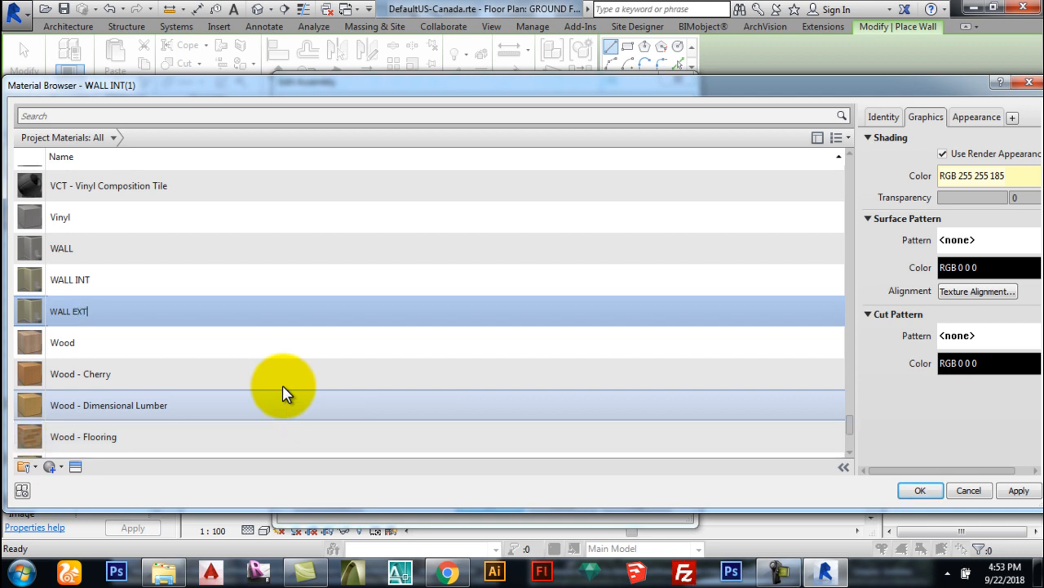
text(EXT)
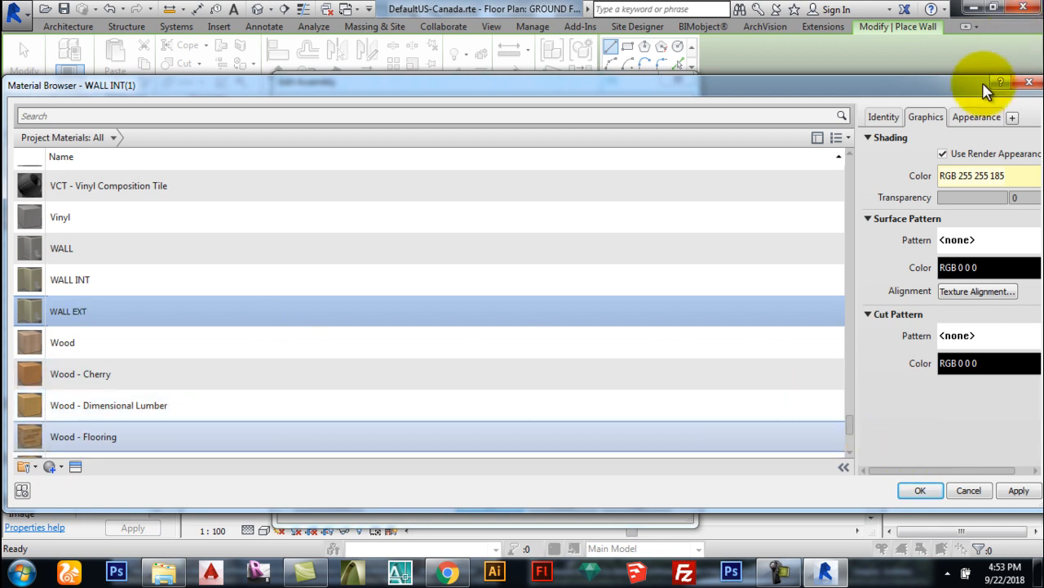
click(976, 116)
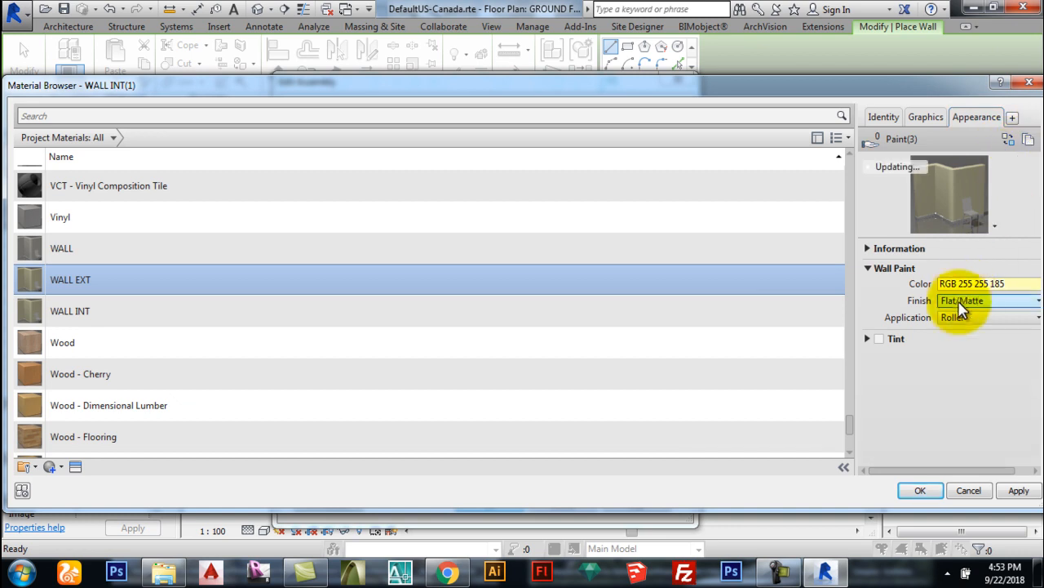
click(967, 286)
click(386, 221)
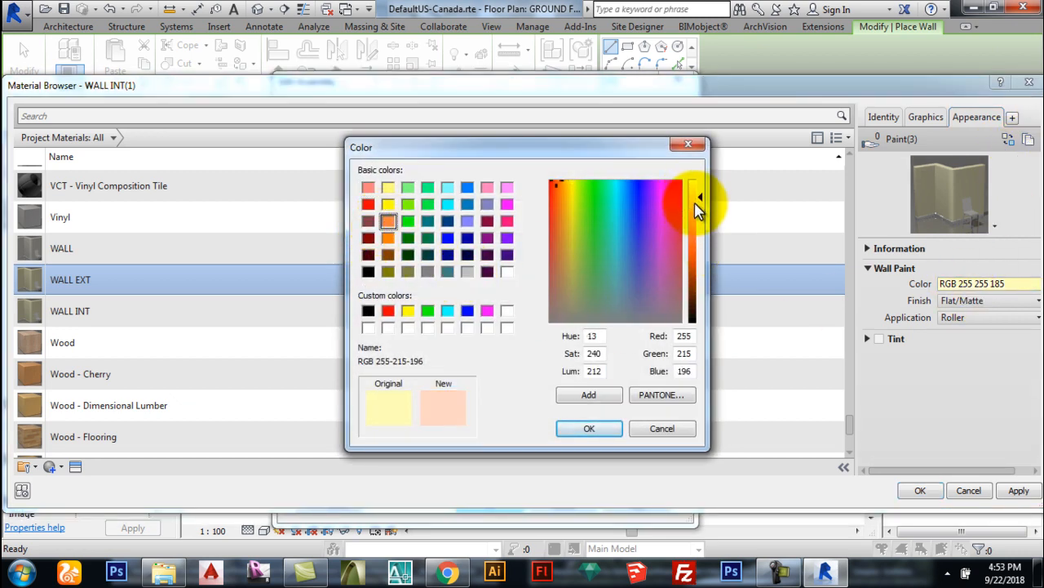
click(467, 271)
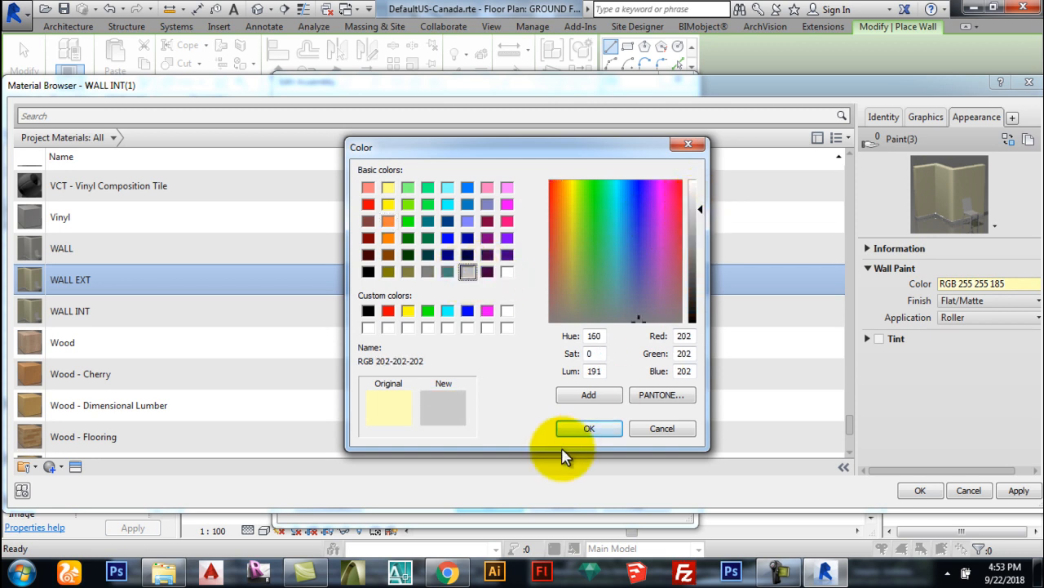
click(589, 429)
click(922, 490)
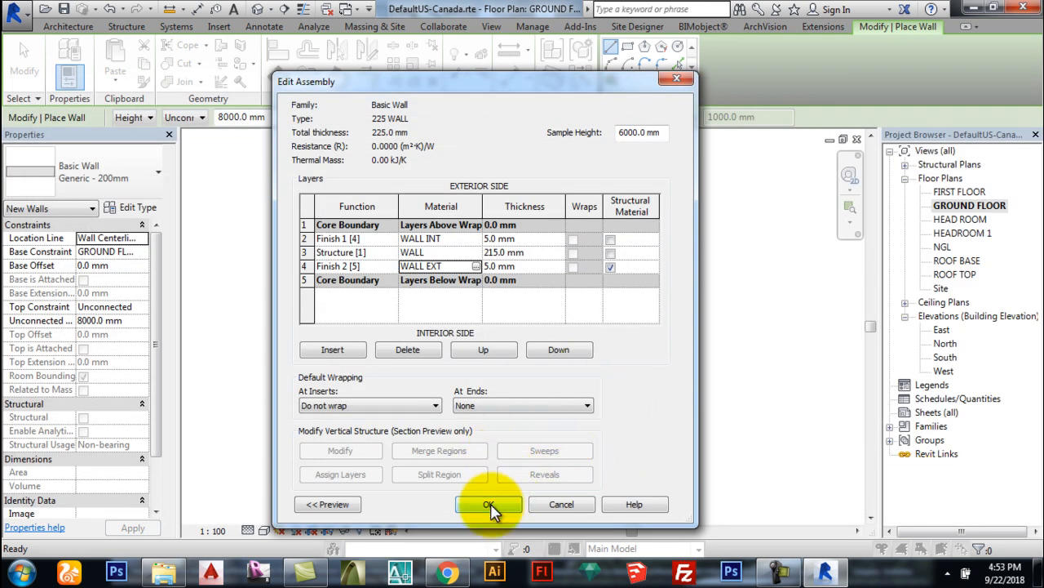
Step: Check the 225 WALL section preview, then confirm its layers and type properties for placing walls
click(327, 504)
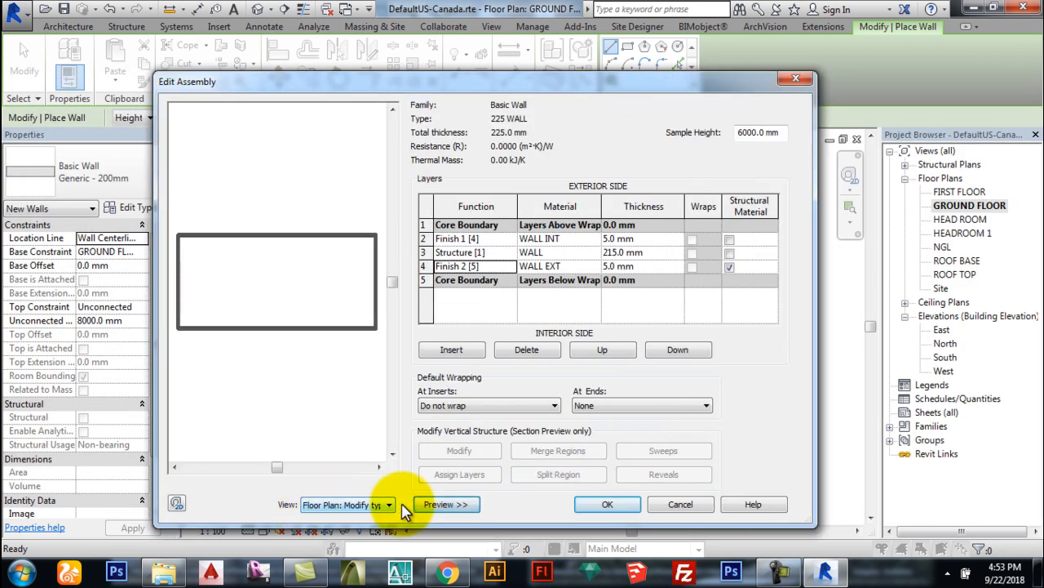
click(457, 504)
click(486, 505)
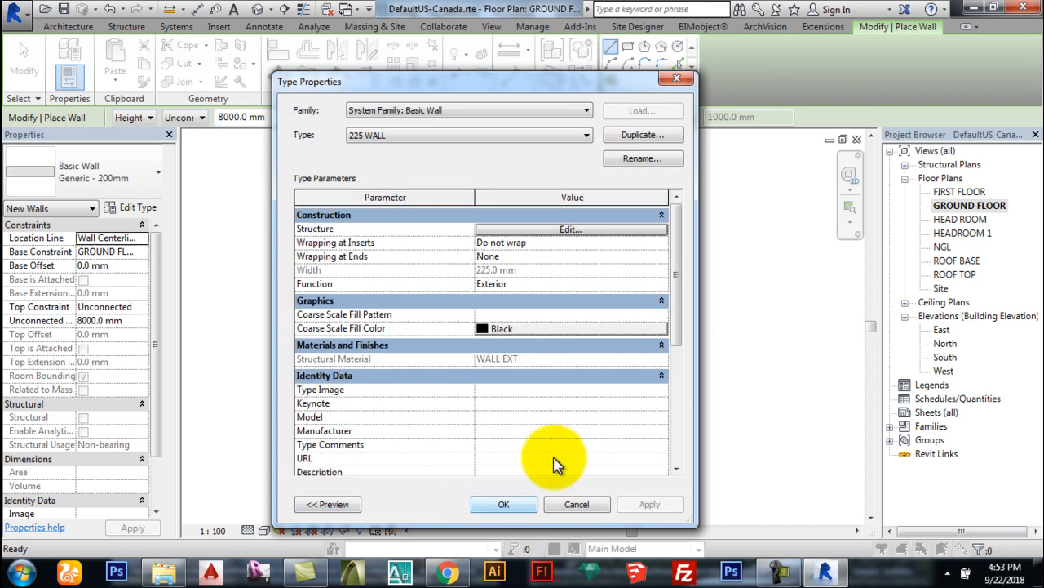
click(505, 504)
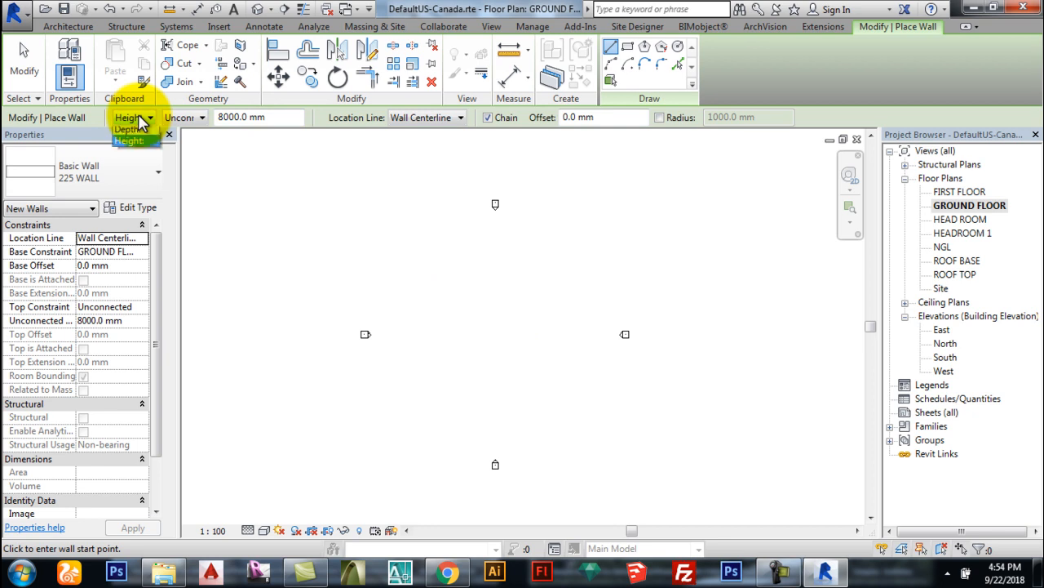
click(200, 118)
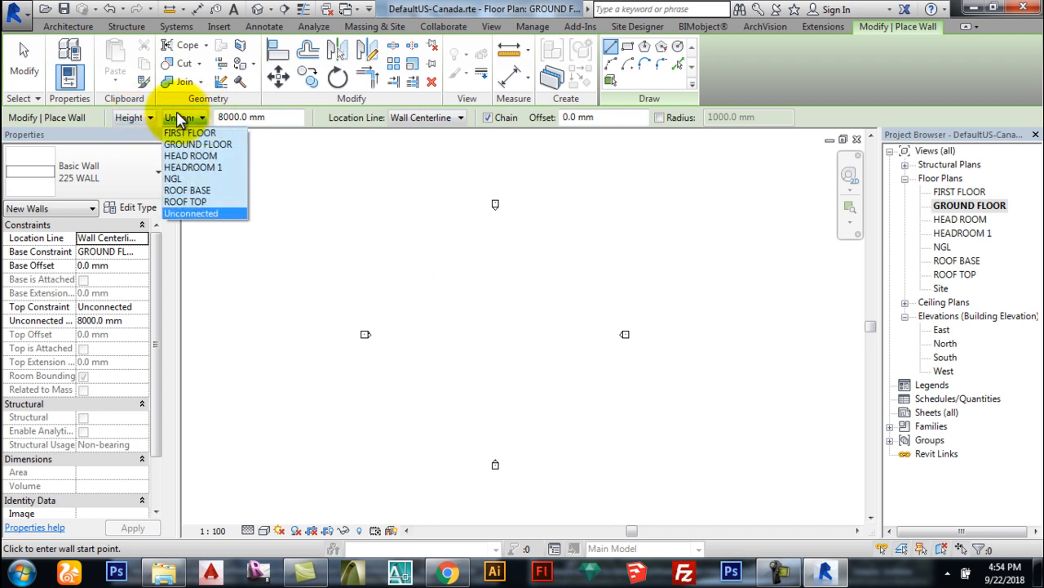
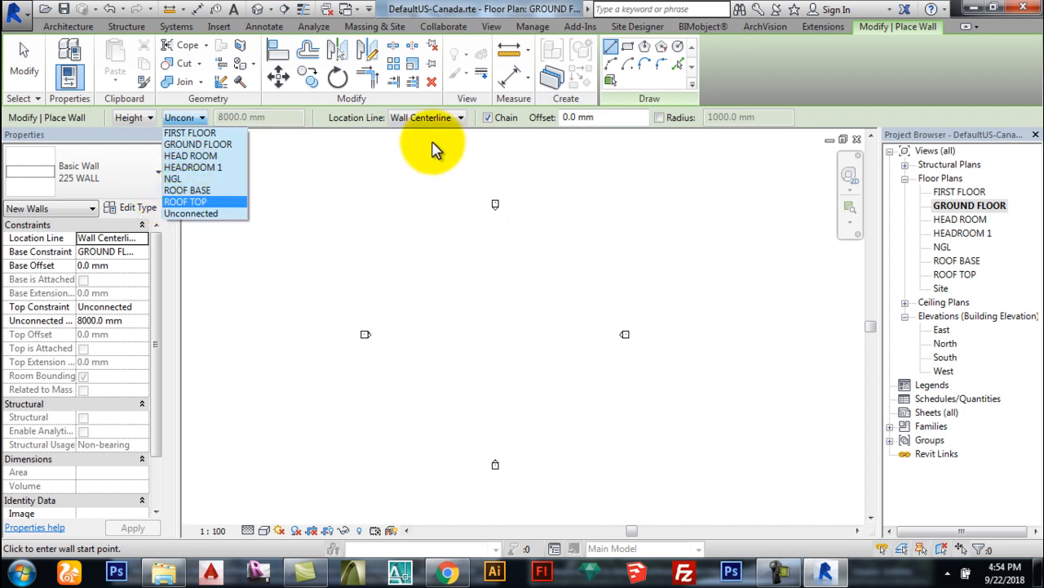
Step: Leave the wall top unconnected, keep Wall Centerline location, and try several trial walls
click(351, 118)
click(418, 119)
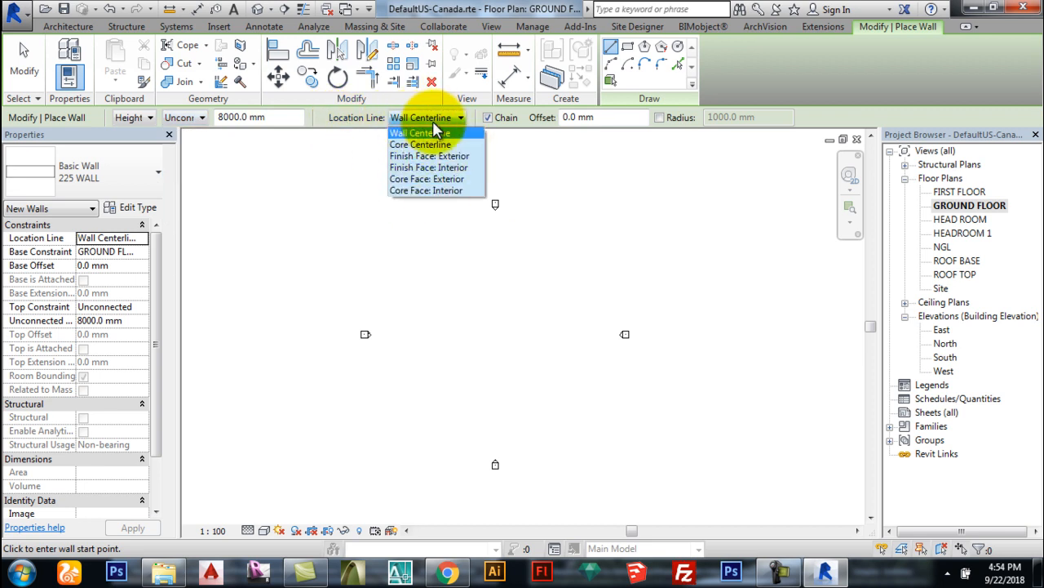
click(417, 132)
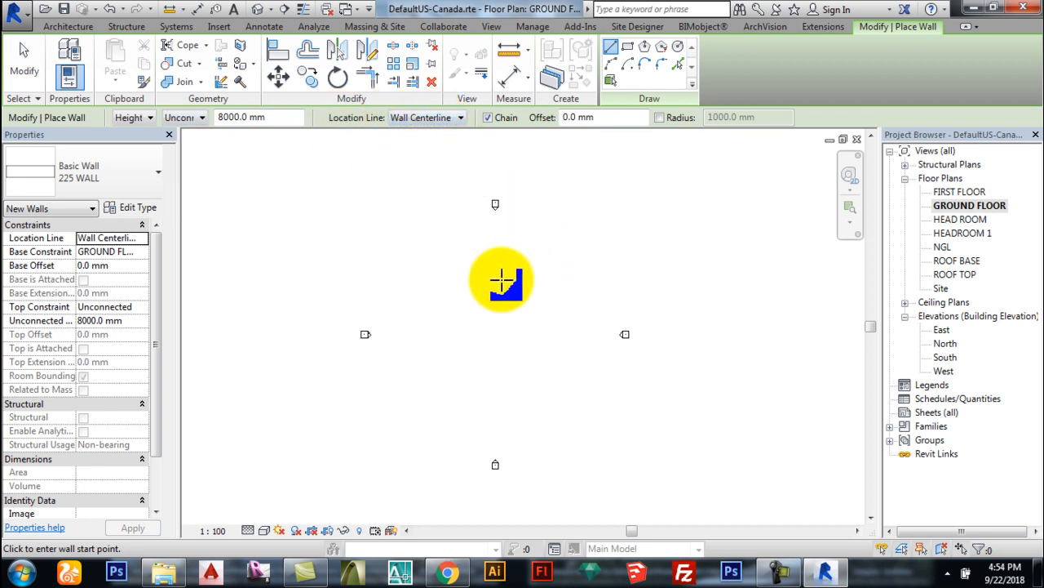
click(470, 237)
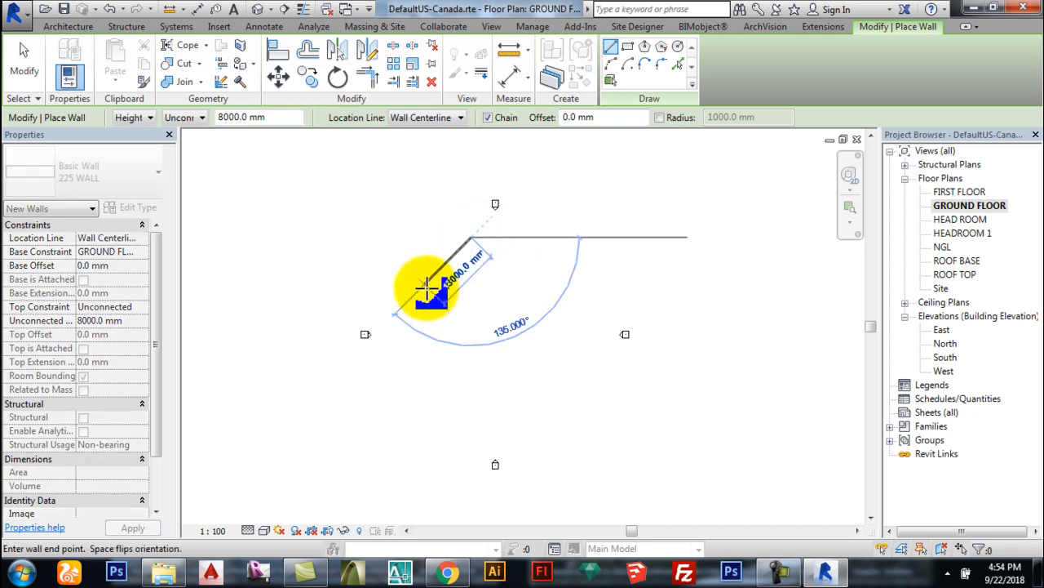
scroll(471, 239, up, 3)
key(Escape)
scroll(478, 230, up, 3)
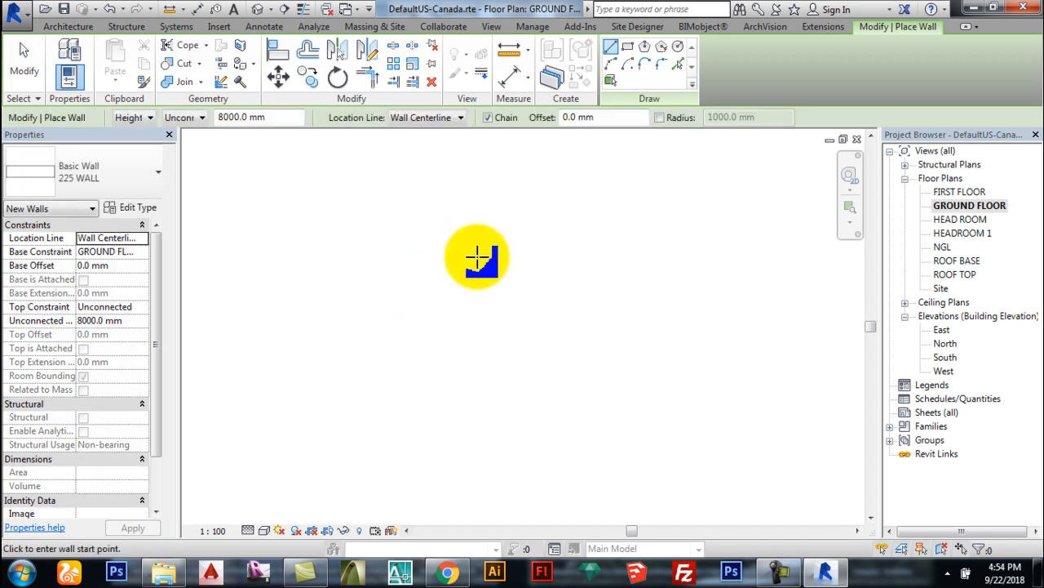
click(364, 308)
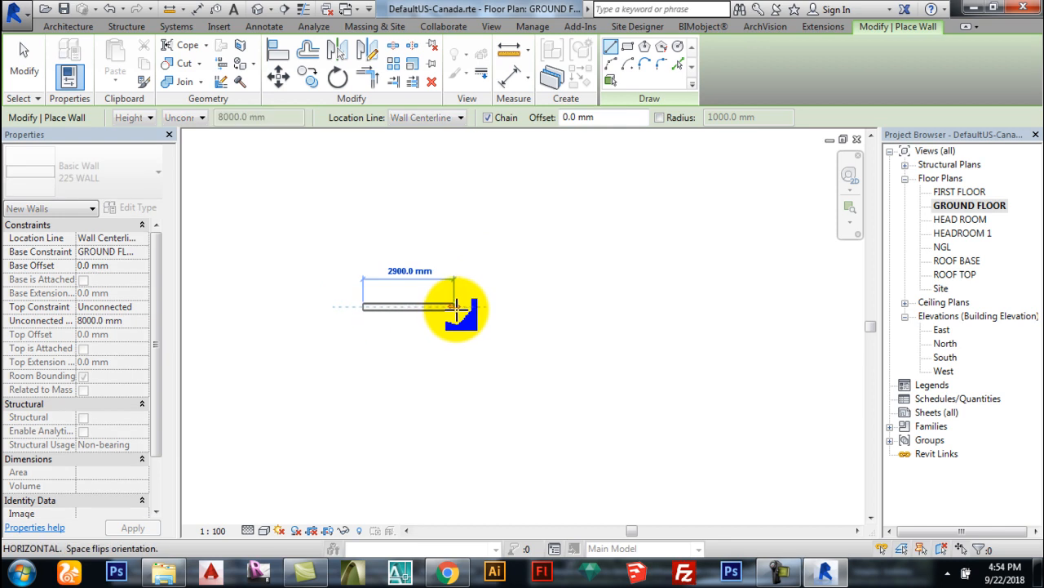
key(Escape)
click(374, 307)
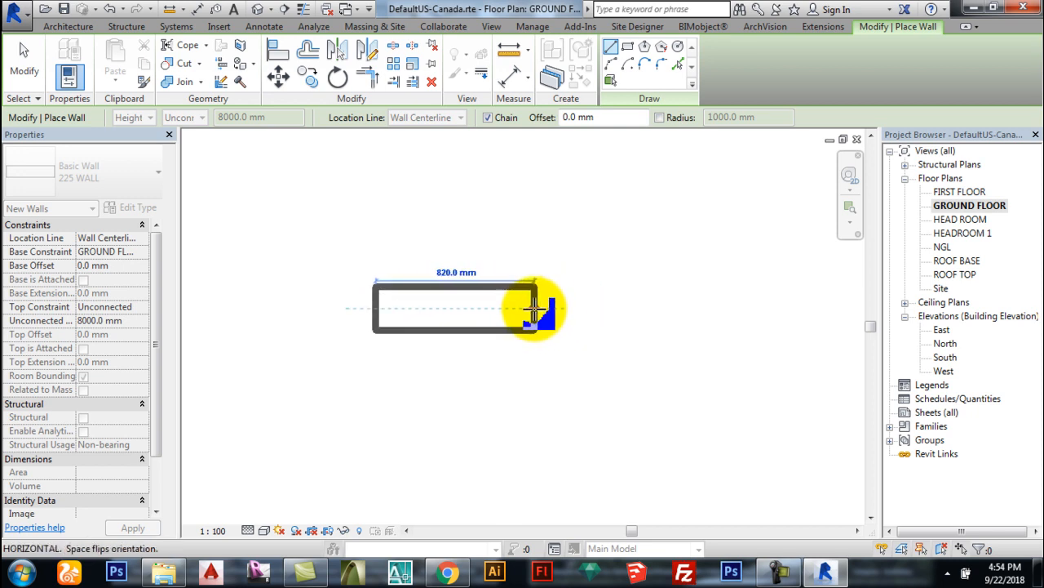
key(Escape)
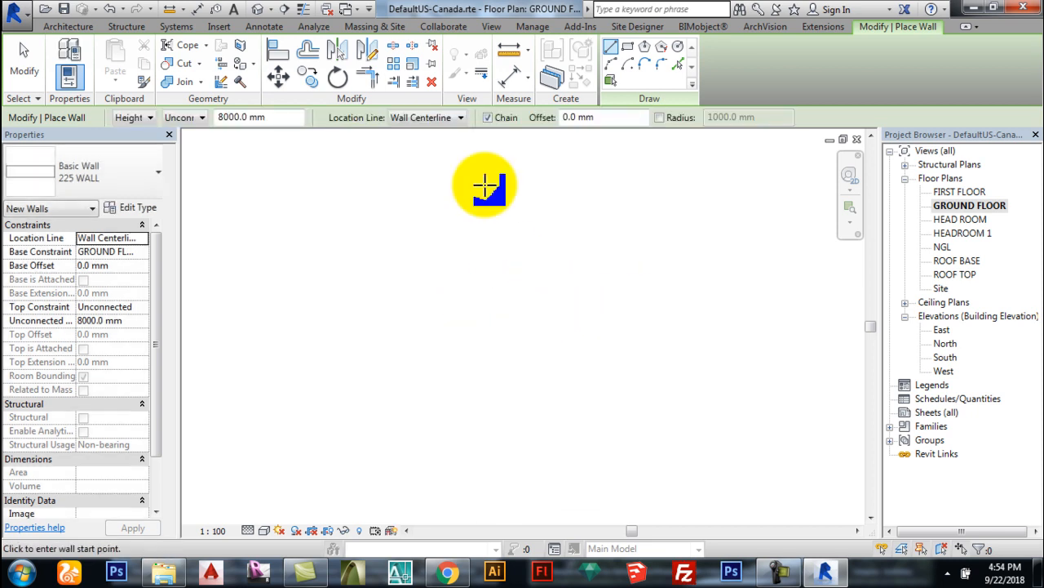
Step: Test Finish Face: Exterior placement with a trial wall, then return to Wall Centerline
click(437, 118)
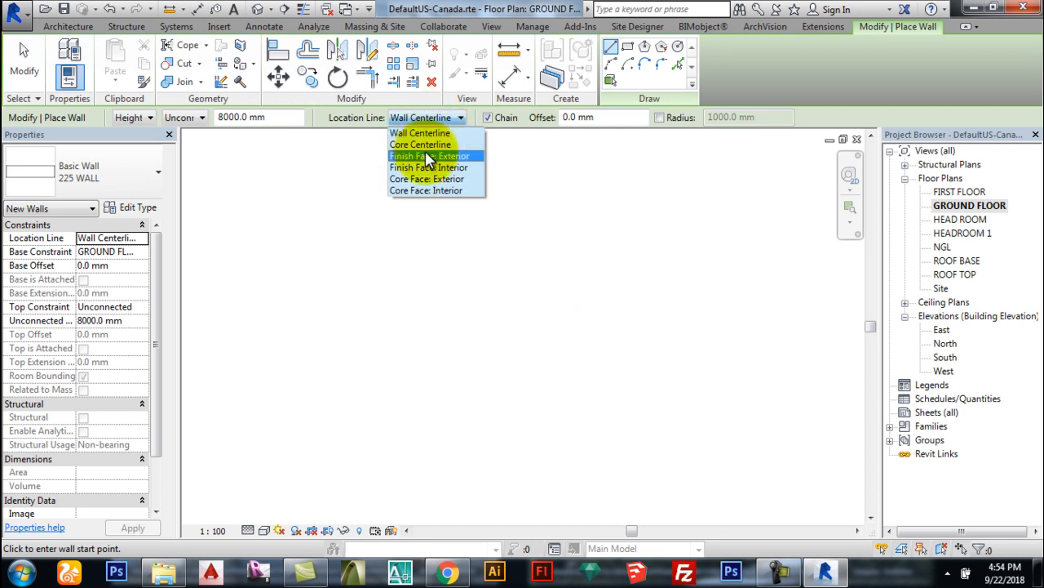
click(431, 221)
click(405, 308)
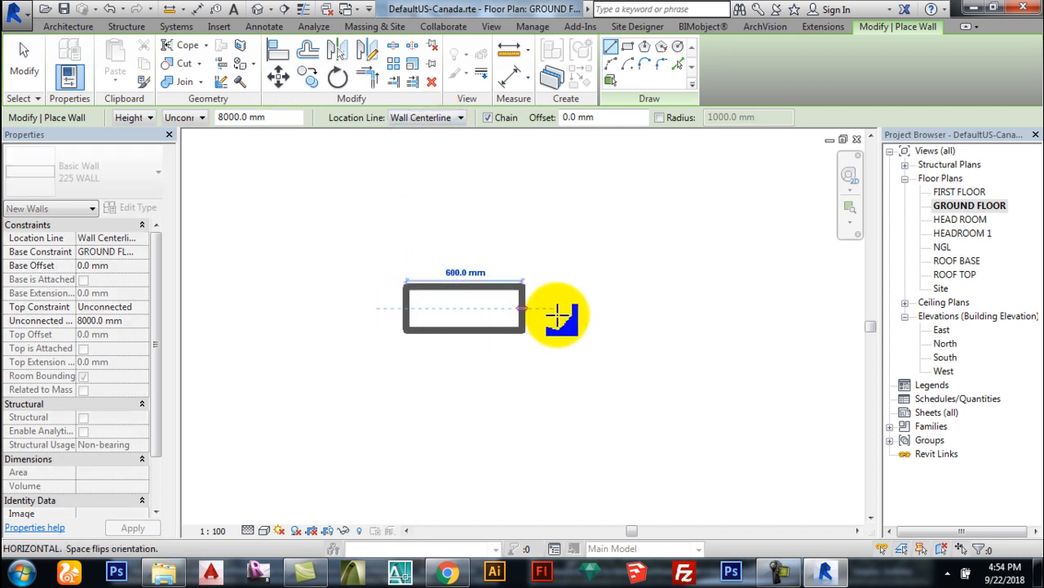
key(Escape)
click(412, 119)
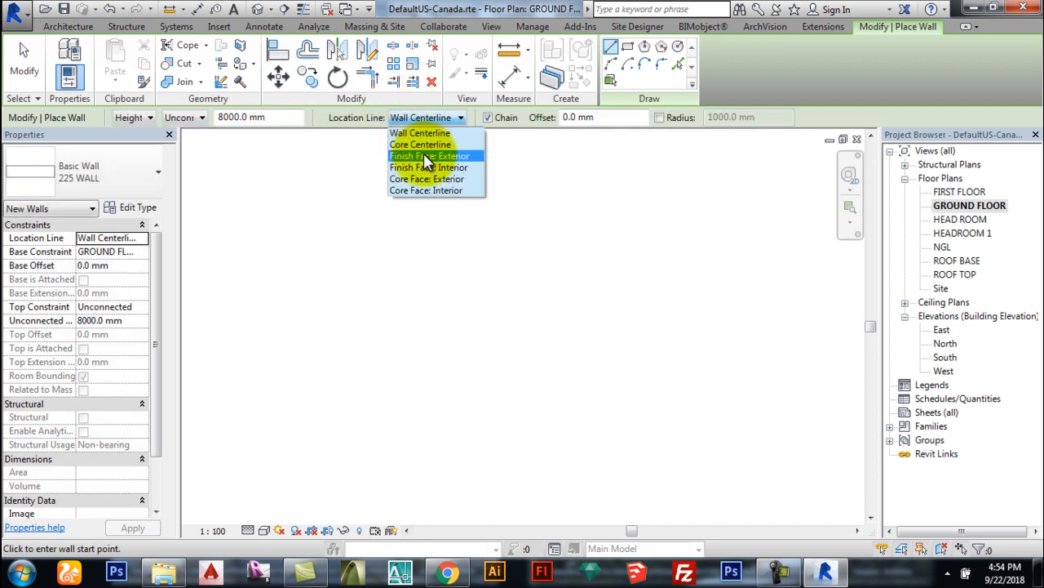
click(426, 158)
click(396, 288)
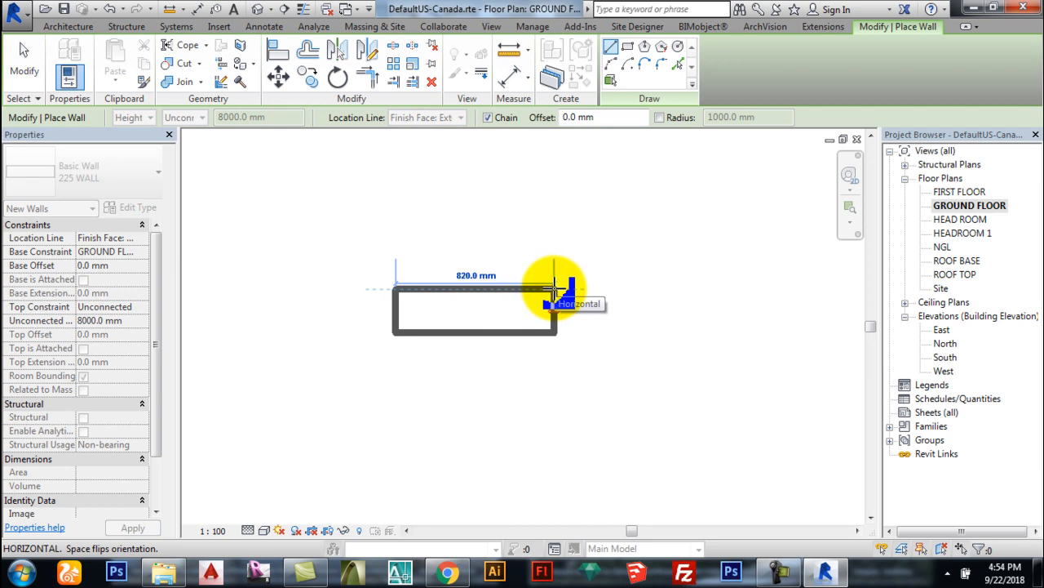
scroll(580, 300, down, 1)
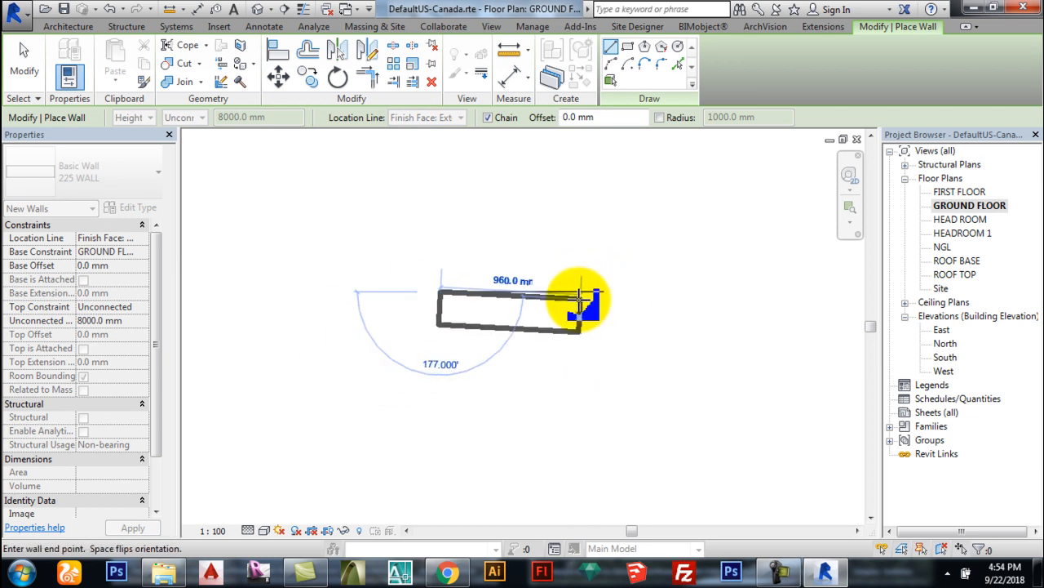
key(Escape)
click(429, 118)
click(426, 129)
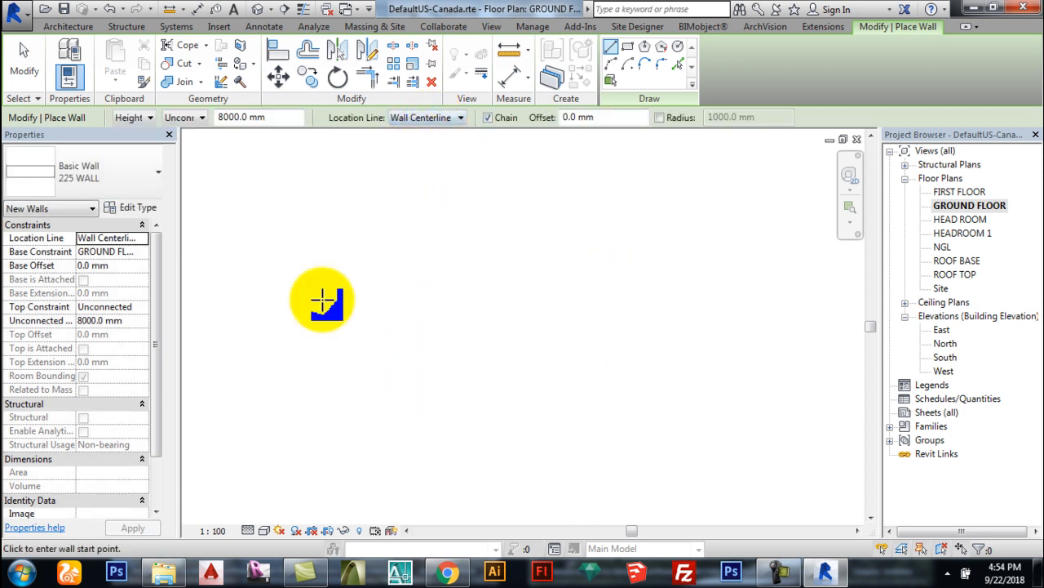
Step: Draw a three-segment centerline wall chain, then crossing-select and delete it
click(331, 302)
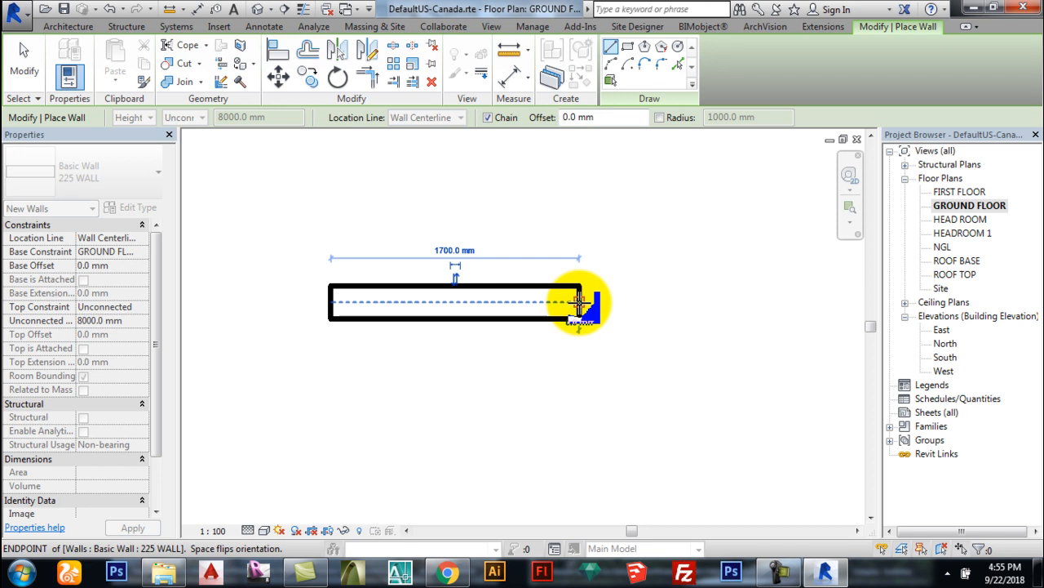
click(580, 302)
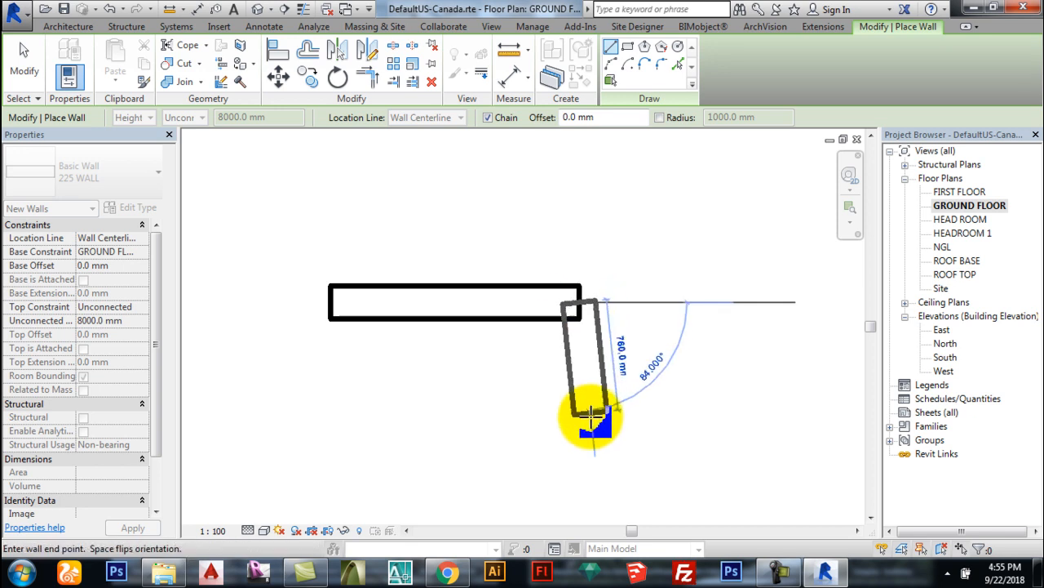
click(578, 444)
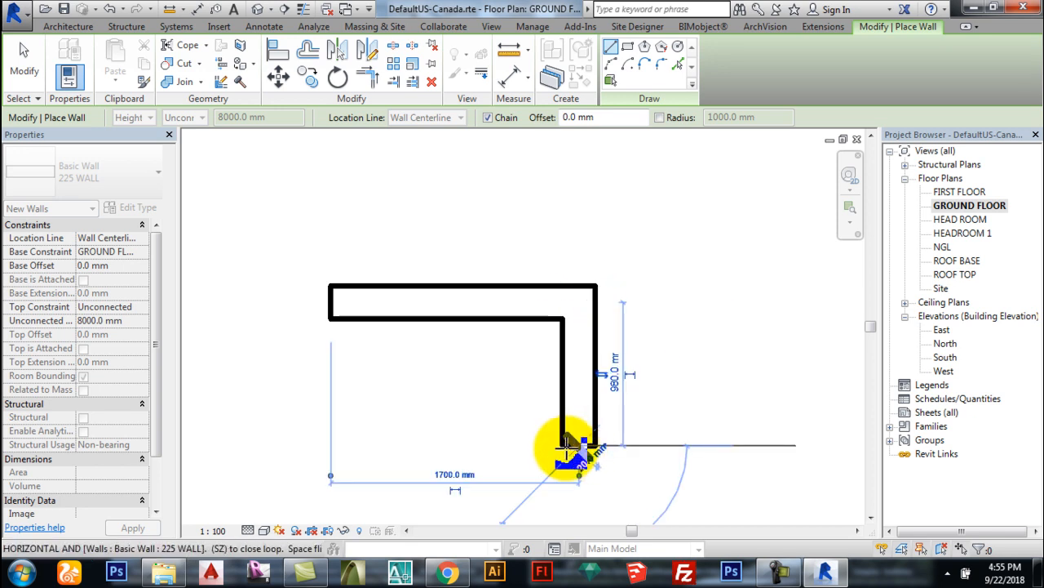
click(454, 445)
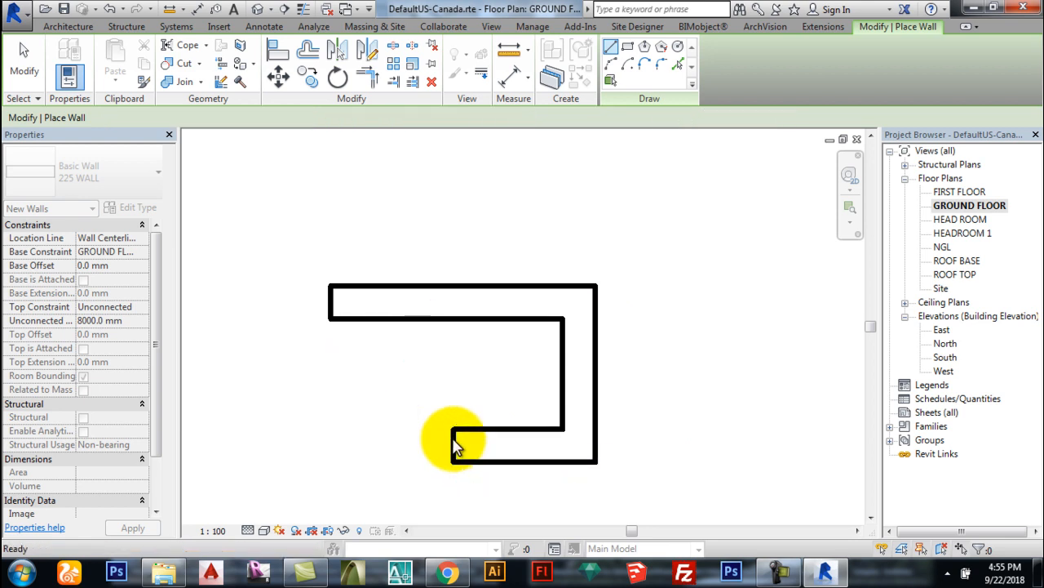
key(Escape)
key(Escape)
drag(661, 500, 357, 240)
key(Delete)
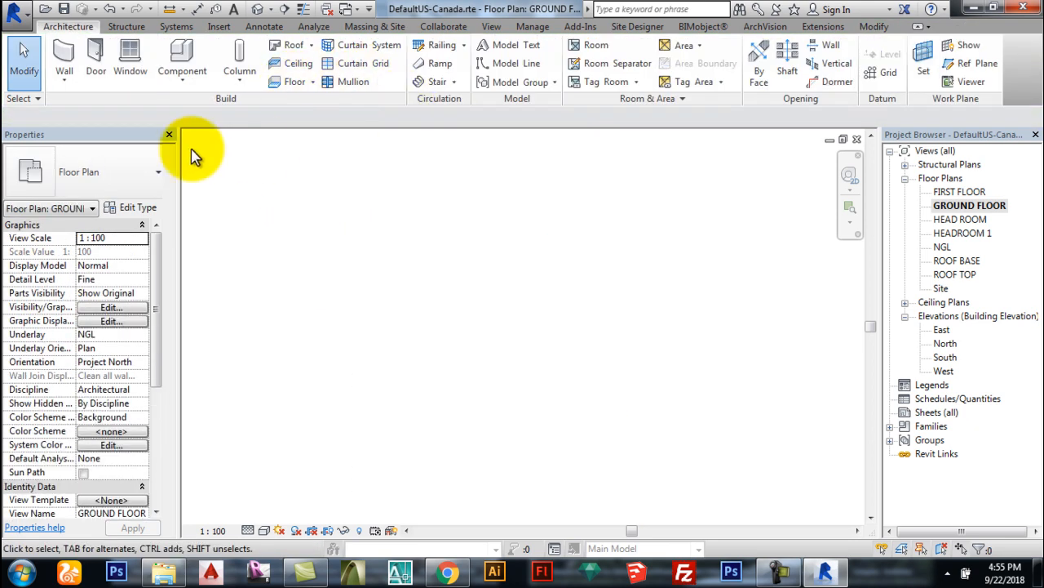
click(64, 57)
click(499, 133)
click(441, 117)
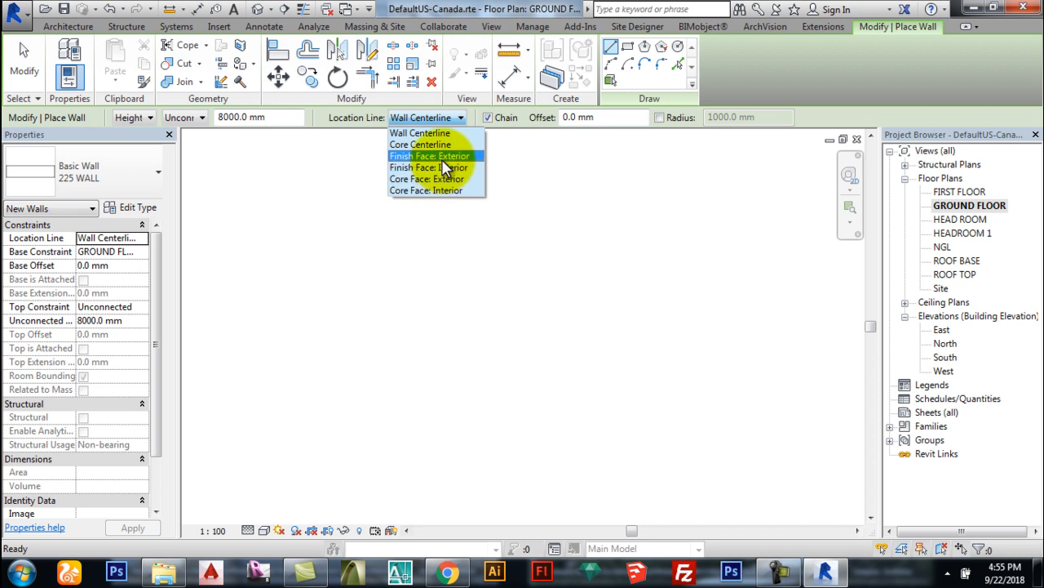
click(430, 155)
click(372, 290)
scroll(516, 285, up, 2)
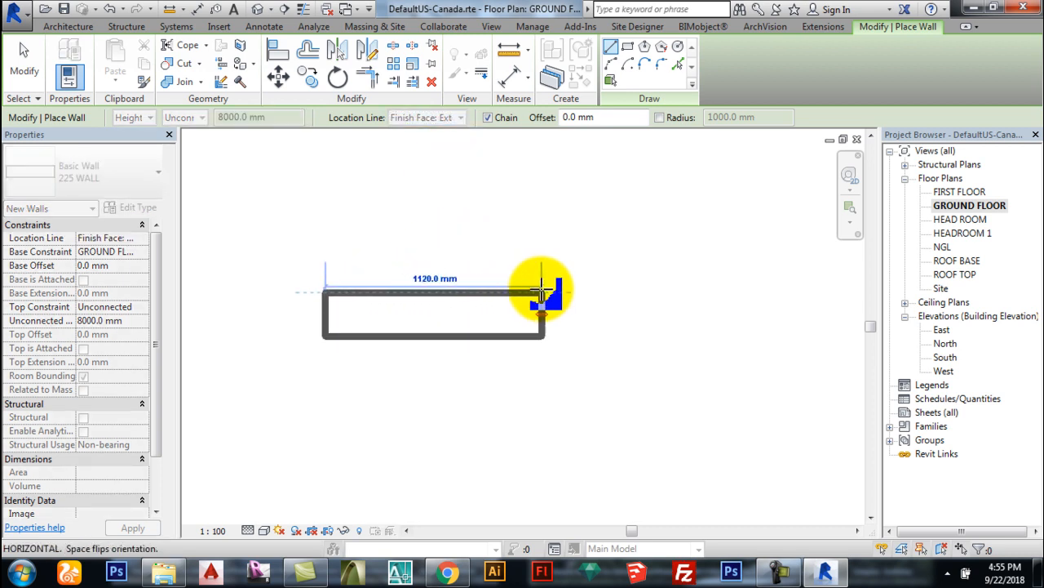
click(621, 290)
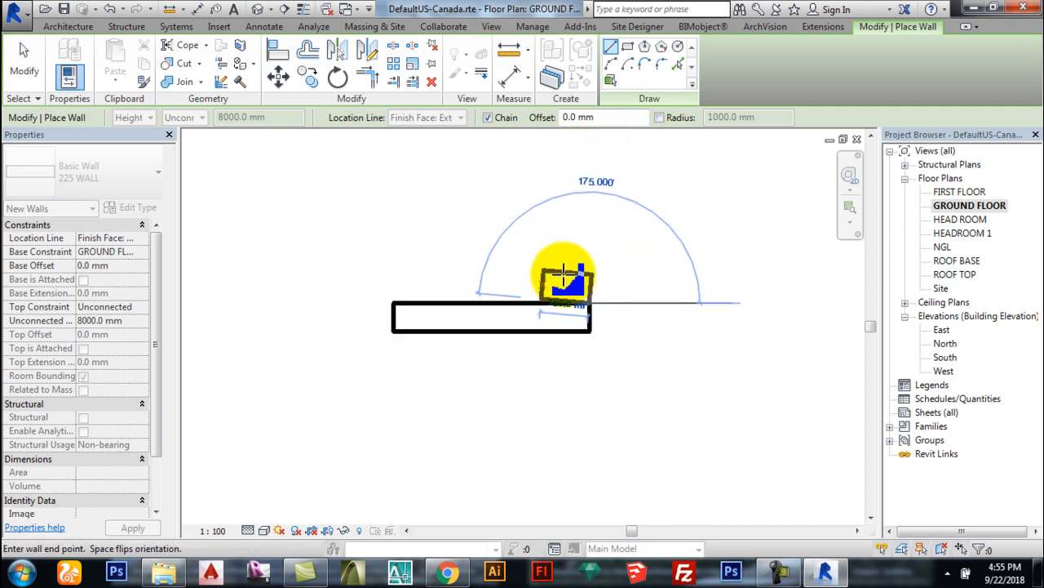
scroll(469, 298, down, 1)
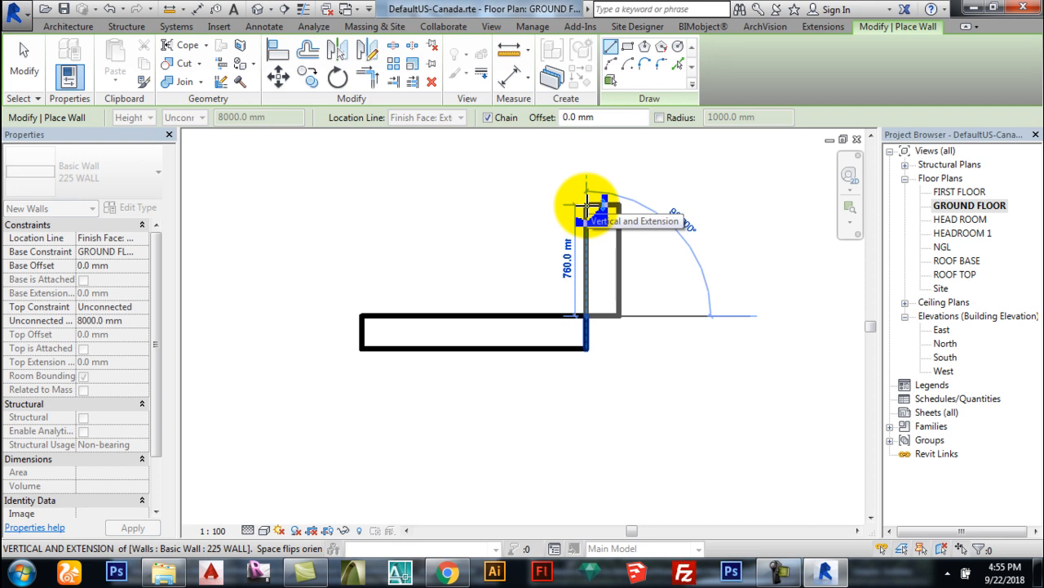
key(space)
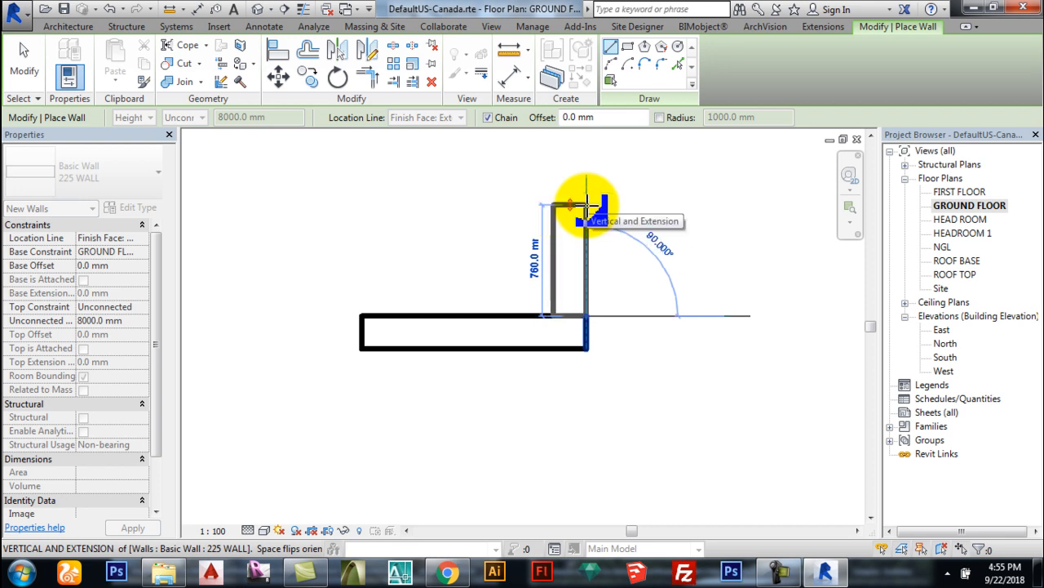
key(space)
key(space)
key(space)
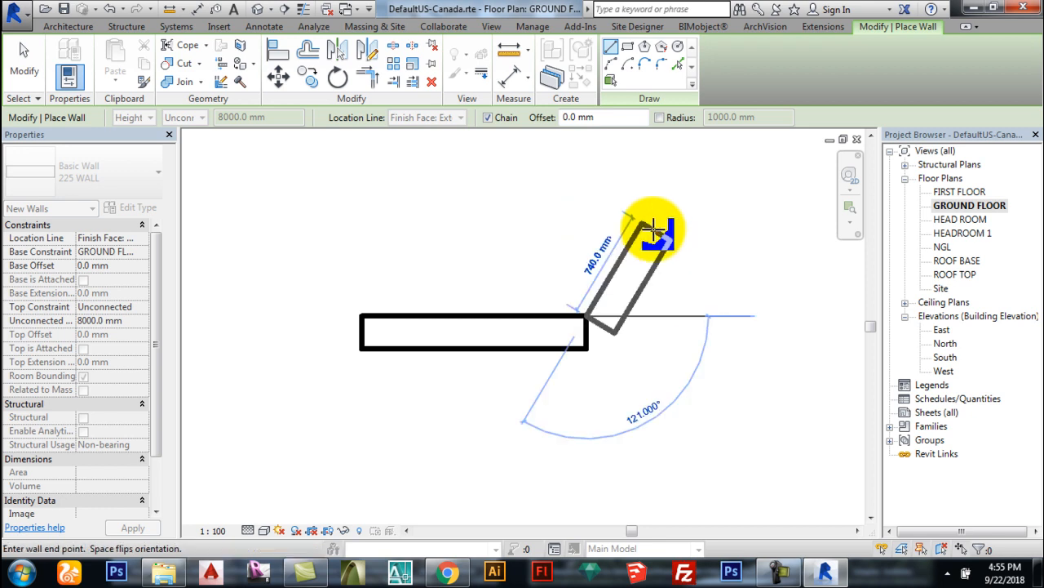
key(space)
key(space)
key(space)
key(space)
key(space)
key(space)
key(space)
click(587, 196)
key(space)
key(space)
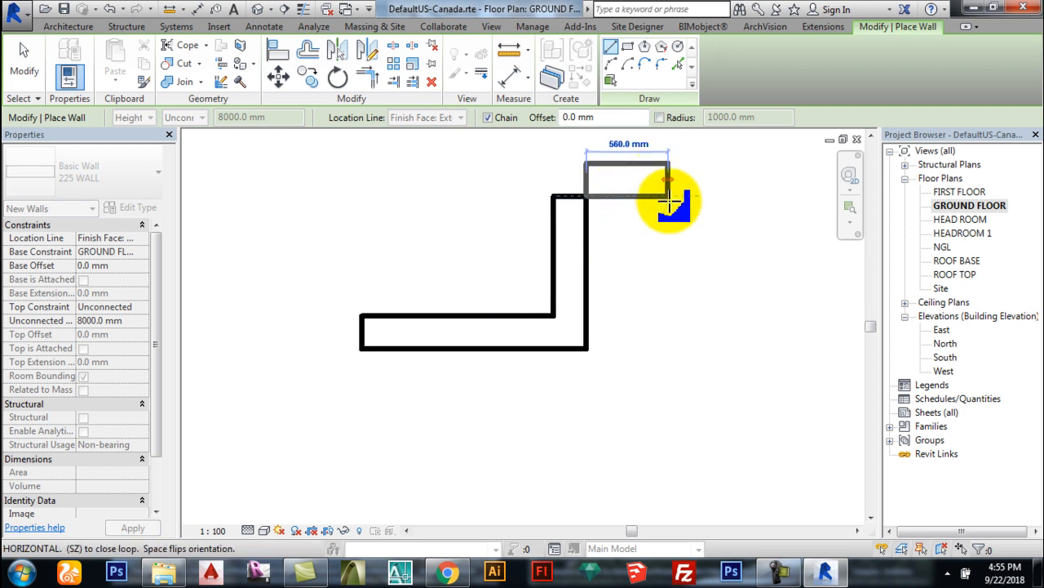
click(669, 196)
key(Escape)
key(Escape)
mouse_move(706, 455)
mouse_down()
mouse_move(644, 355)
mouse_move(352, 166)
mouse_up()
key(Delete)
click(63, 59)
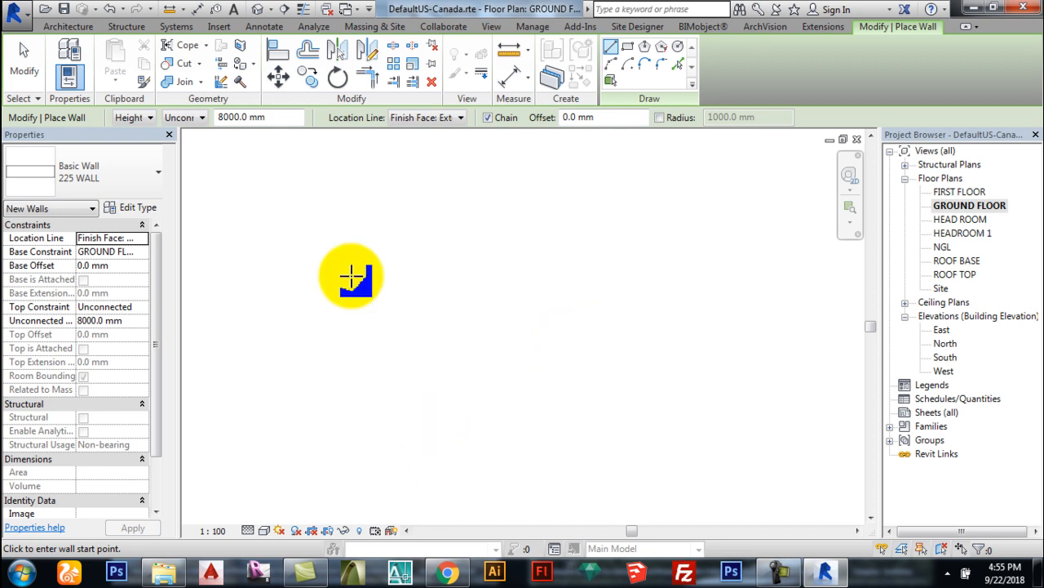
click(25, 59)
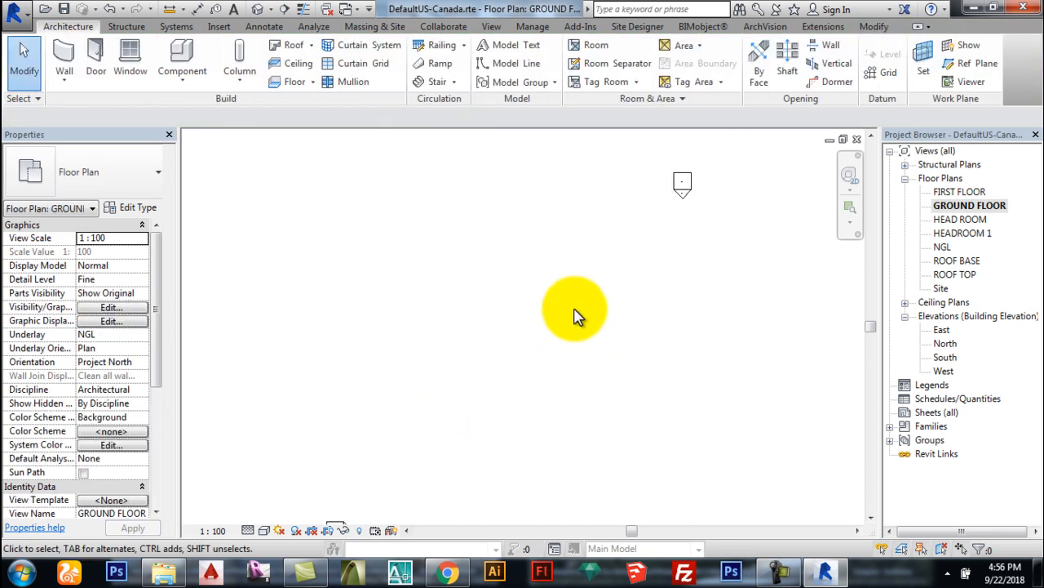
Step: Start the Wall tool, confirm Finish Face: Exterior, and set Top Constraint to Up to level: HEAD ROOM
scroll(575, 314, down, 3)
scroll(751, 420, up, 3)
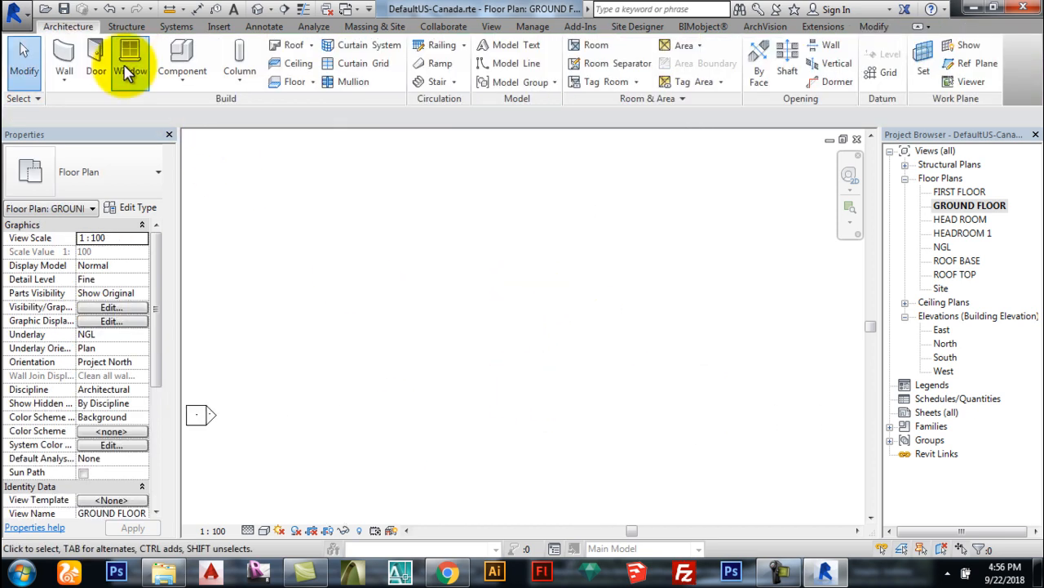
click(64, 53)
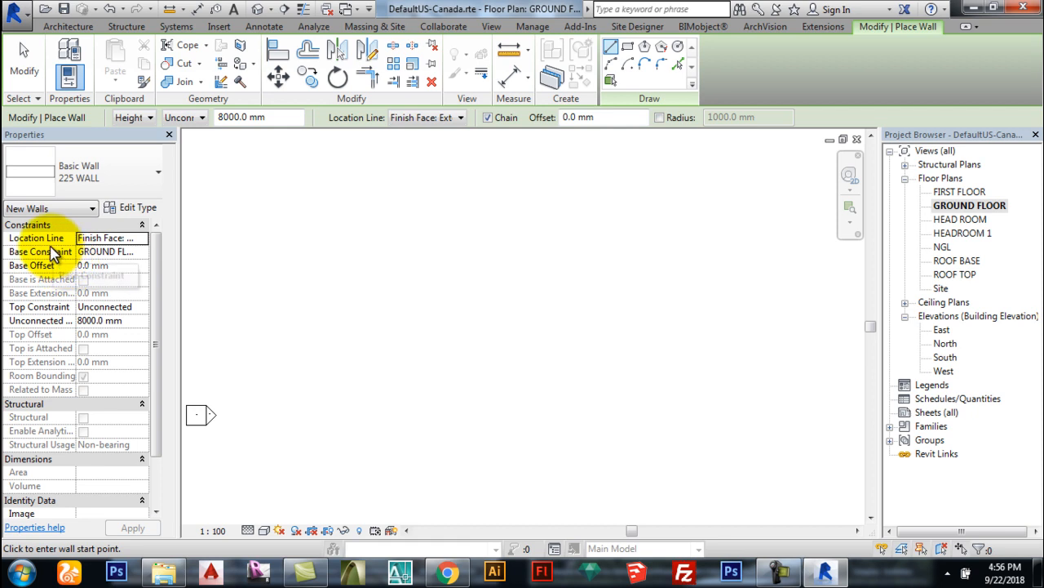
click(145, 239)
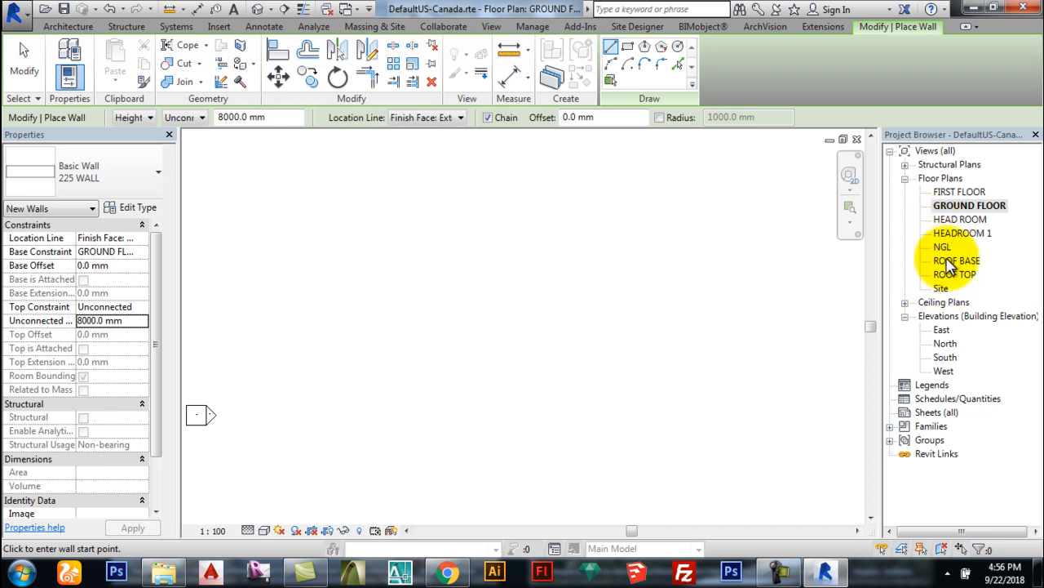
click(144, 308)
click(144, 308)
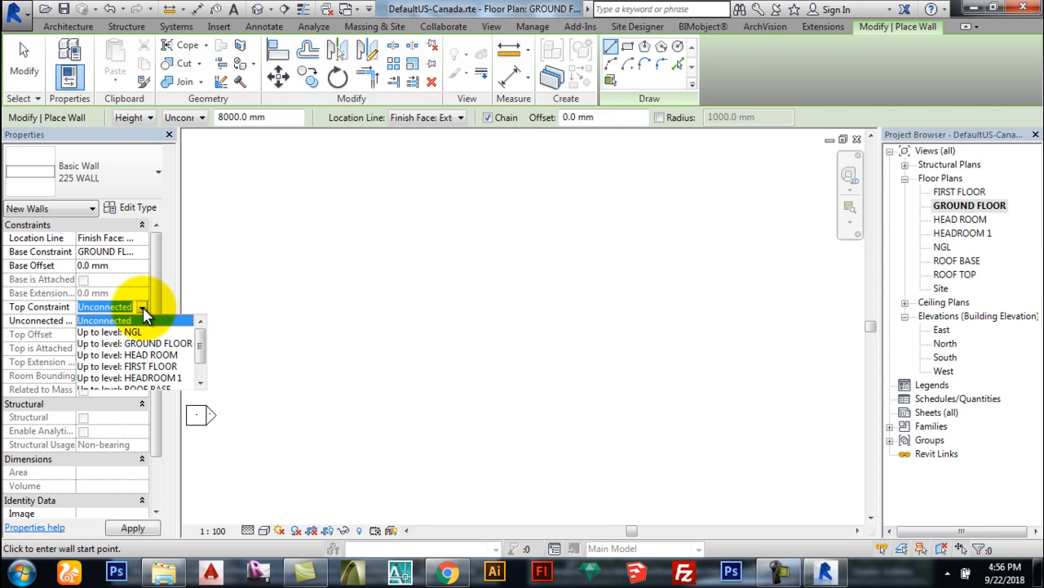
click(153, 356)
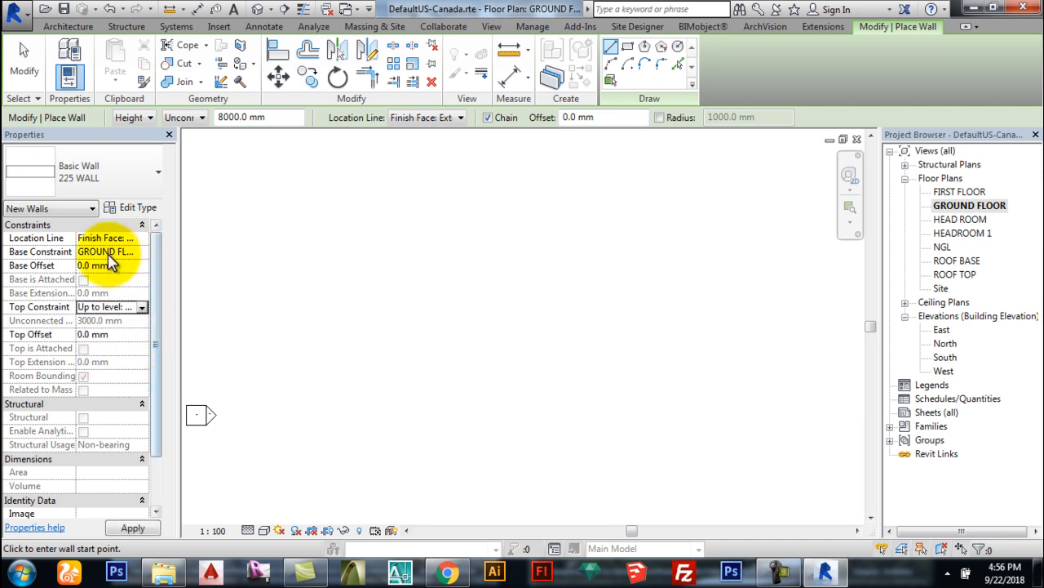
click(144, 308)
click(144, 307)
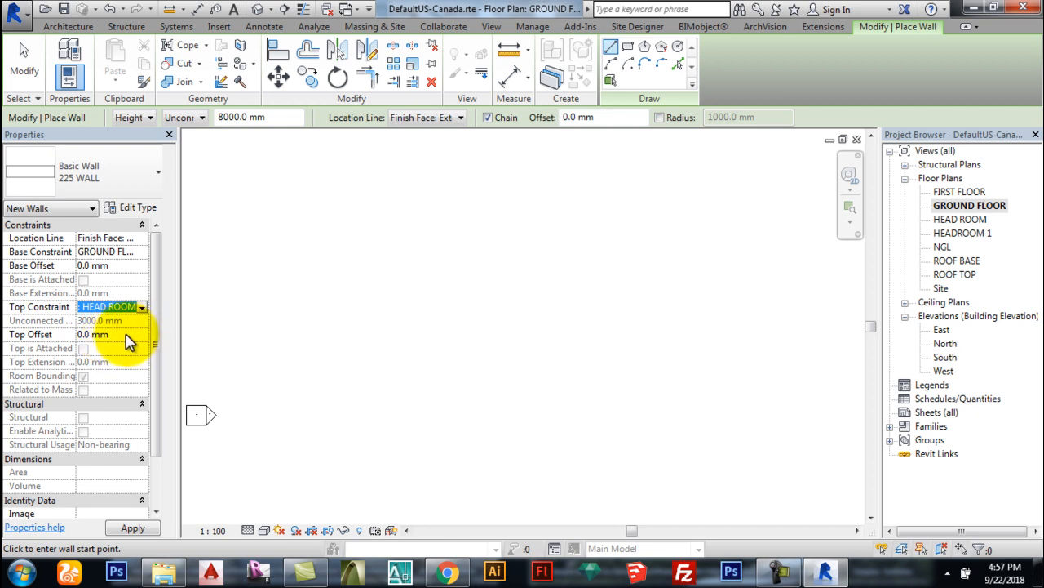
mouse_move(157, 330)
mouse_down()
mouse_move(158, 373)
mouse_move(170, 338)
mouse_up()
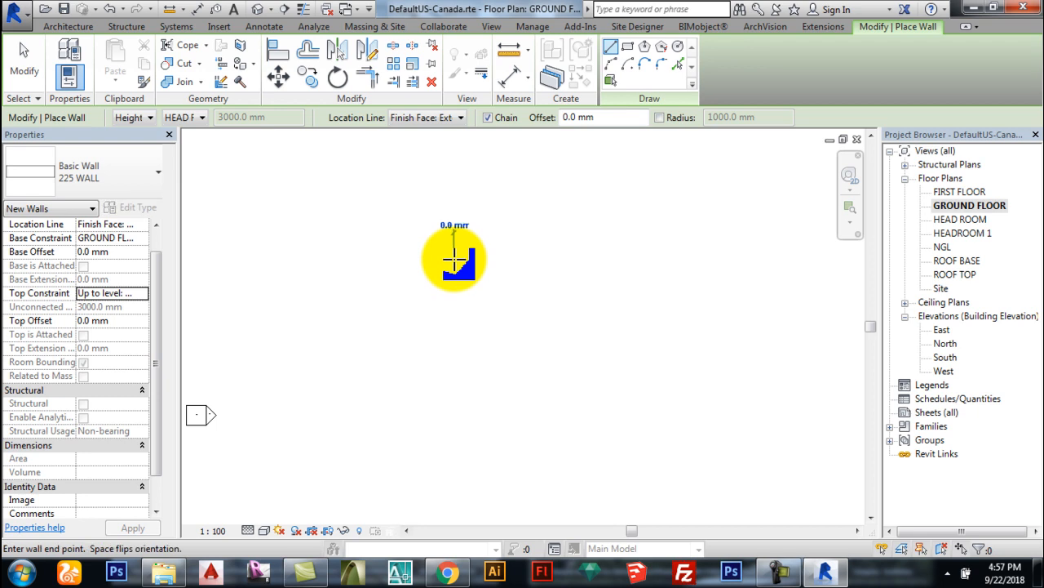
Step: Draw a 6000 mm horizontal wall and a vertical wall running down from its end
click(438, 260)
scroll(571, 259, up, 2)
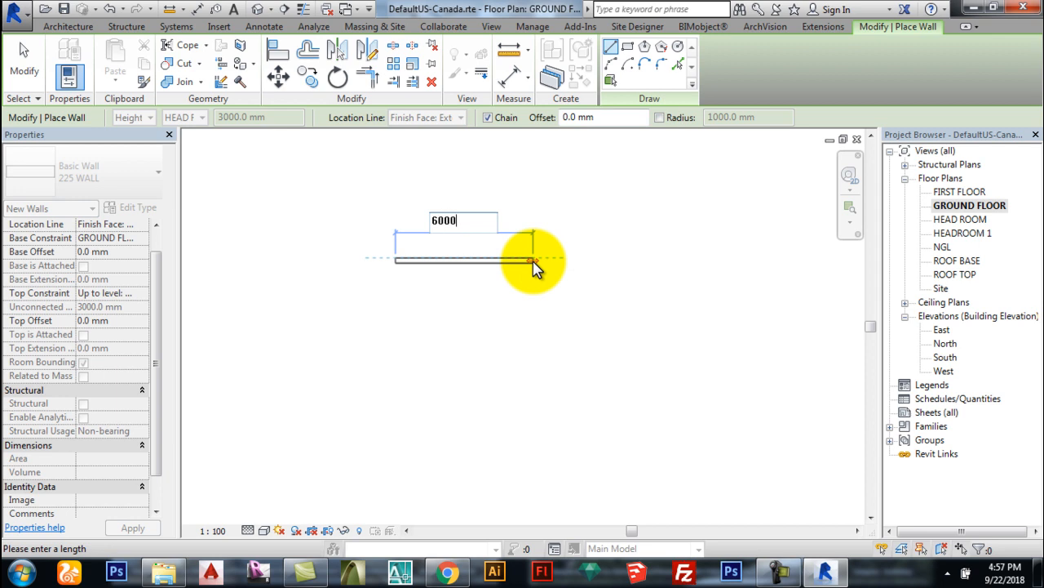
click(532, 260)
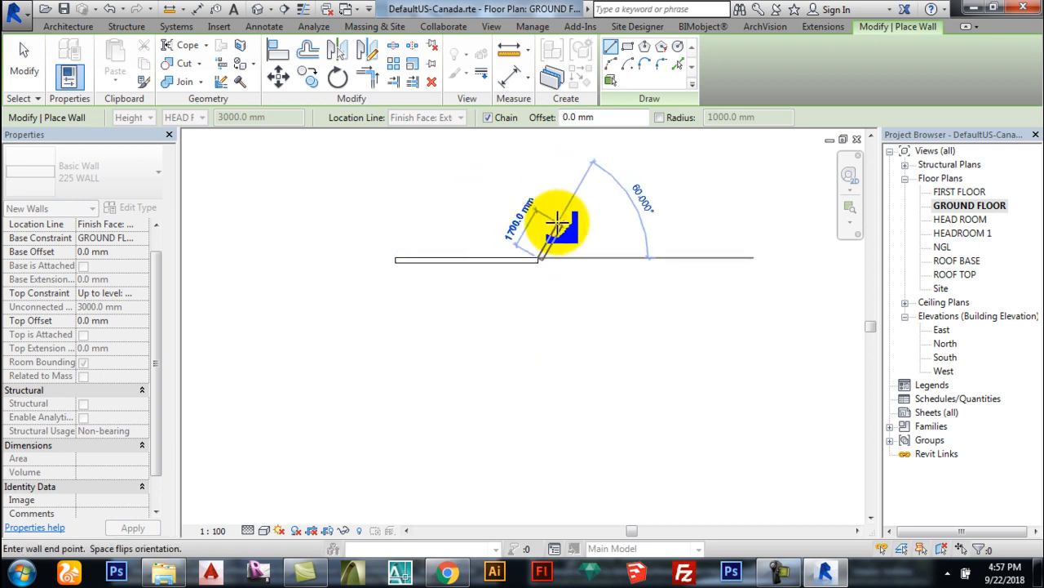
scroll(533, 257, down, 2)
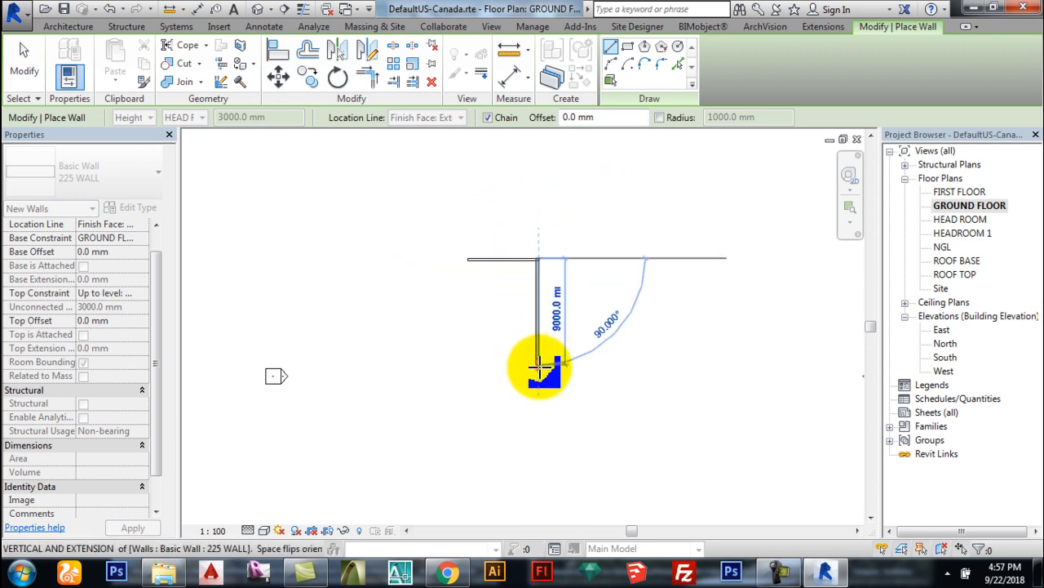
click(538, 420)
key(Escape)
scroll(543, 262, up, 1)
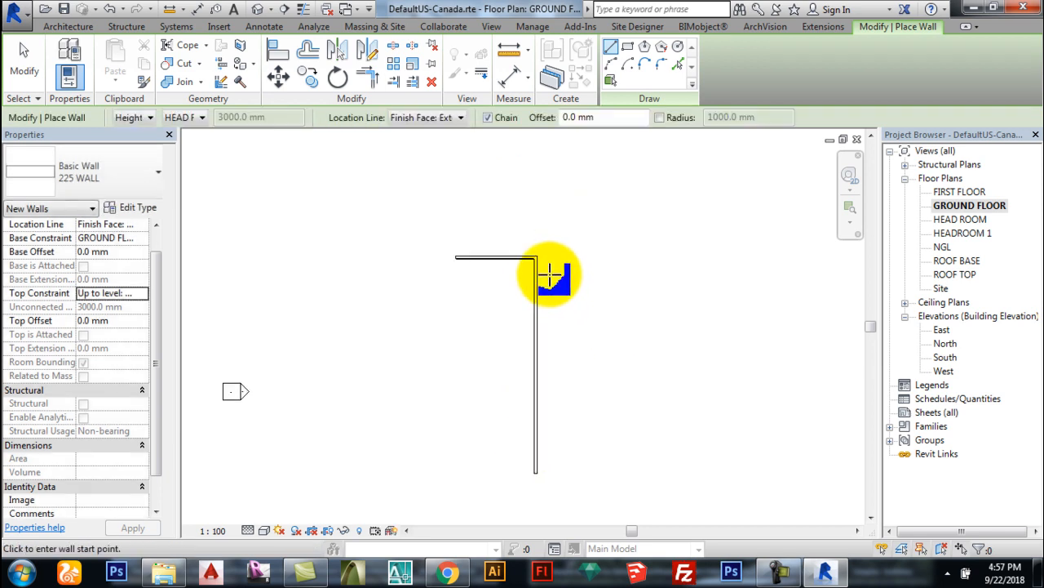
click(542, 261)
click(537, 289)
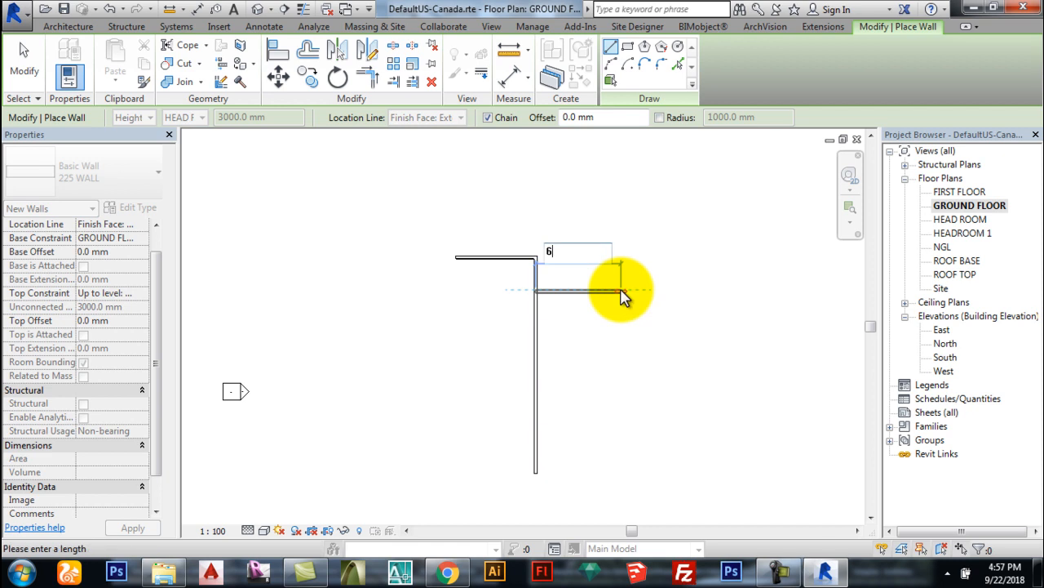
key(Escape)
key(Escape)
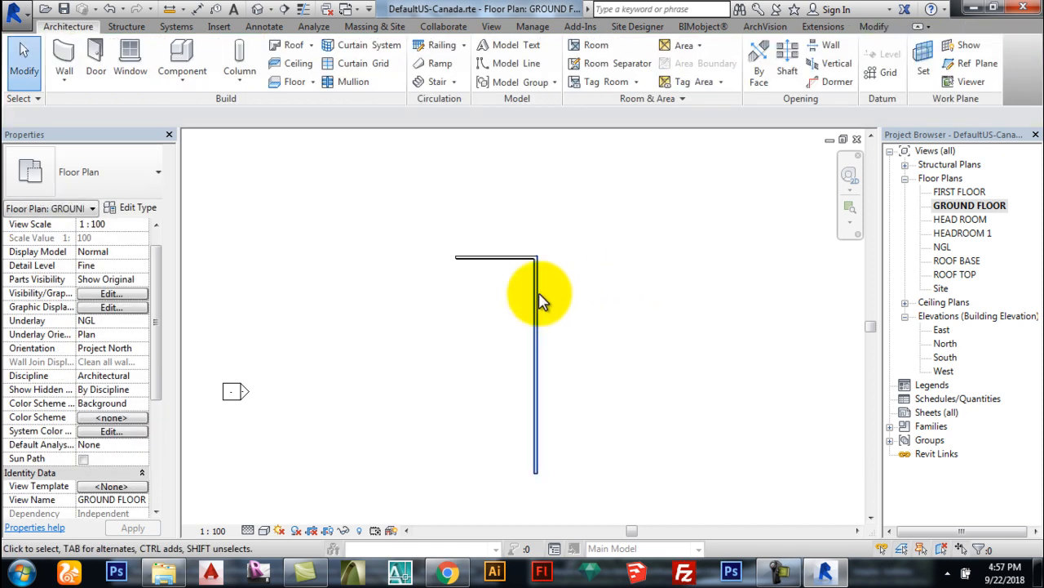
scroll(532, 269, up, 4)
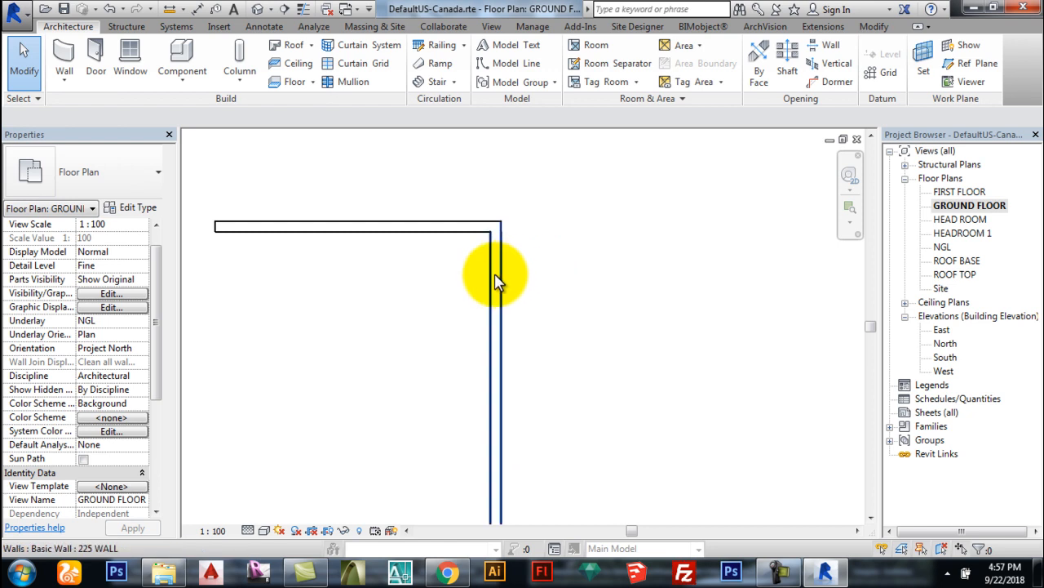
Step: Use Create Similar to draw a 6000 mm wall plus right and bottom walls closing the second room
click(496, 275)
right_click(496, 275)
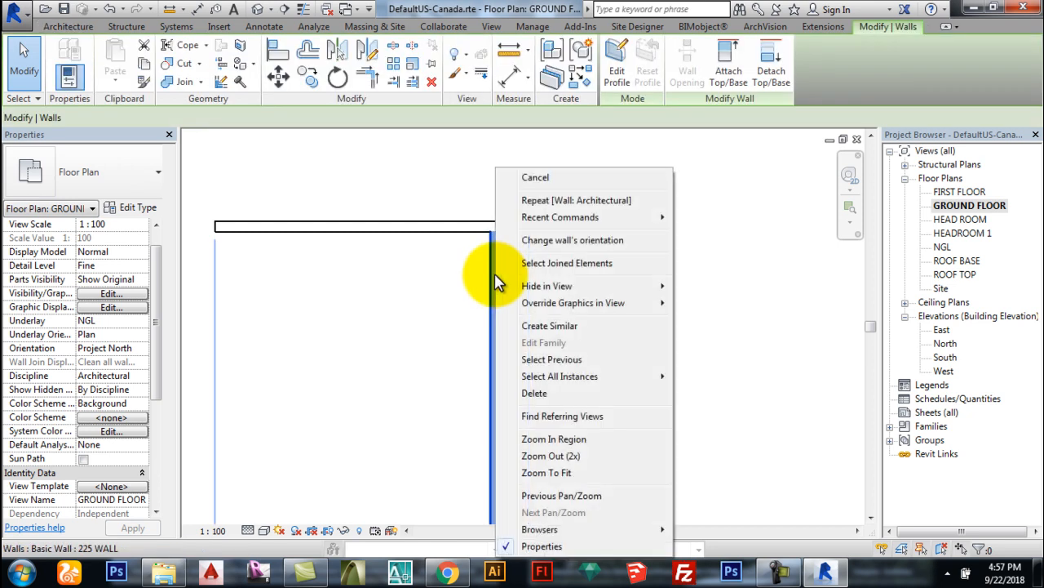
click(540, 327)
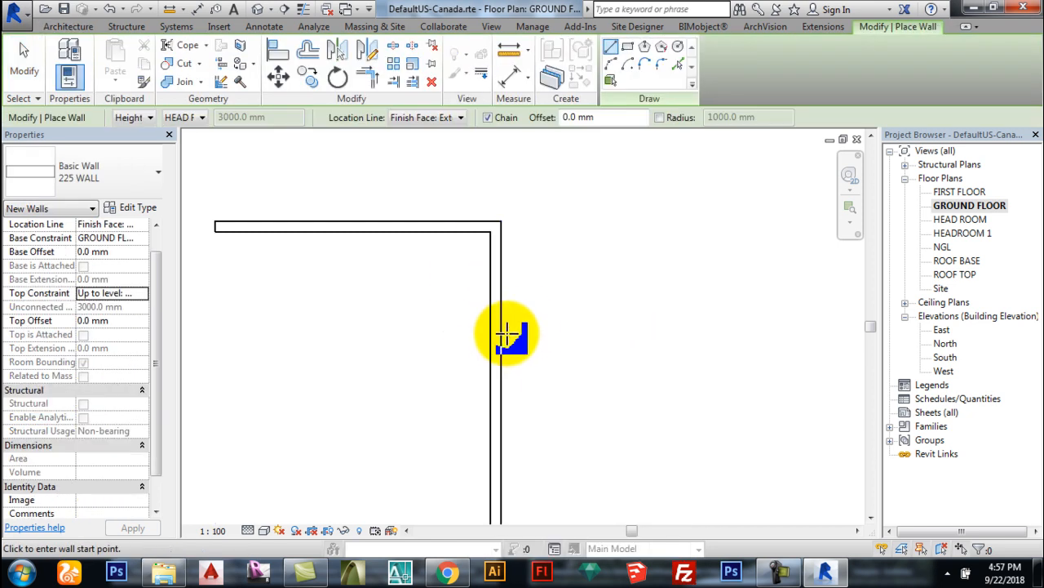
click(497, 327)
scroll(469, 294, down, 2)
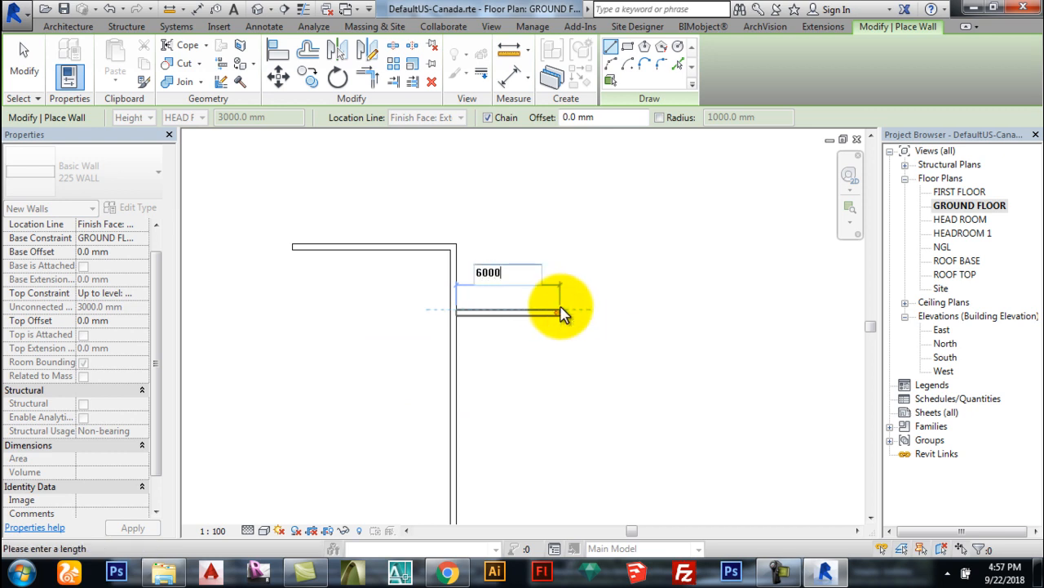
key(Return)
scroll(555, 228, down, 2)
scroll(589, 249, down, 2)
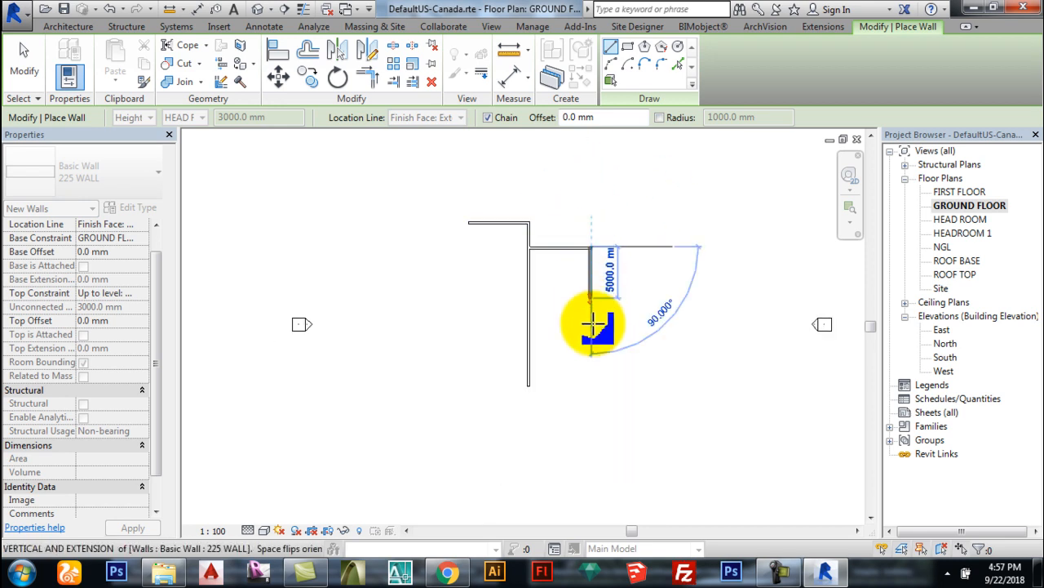
click(591, 385)
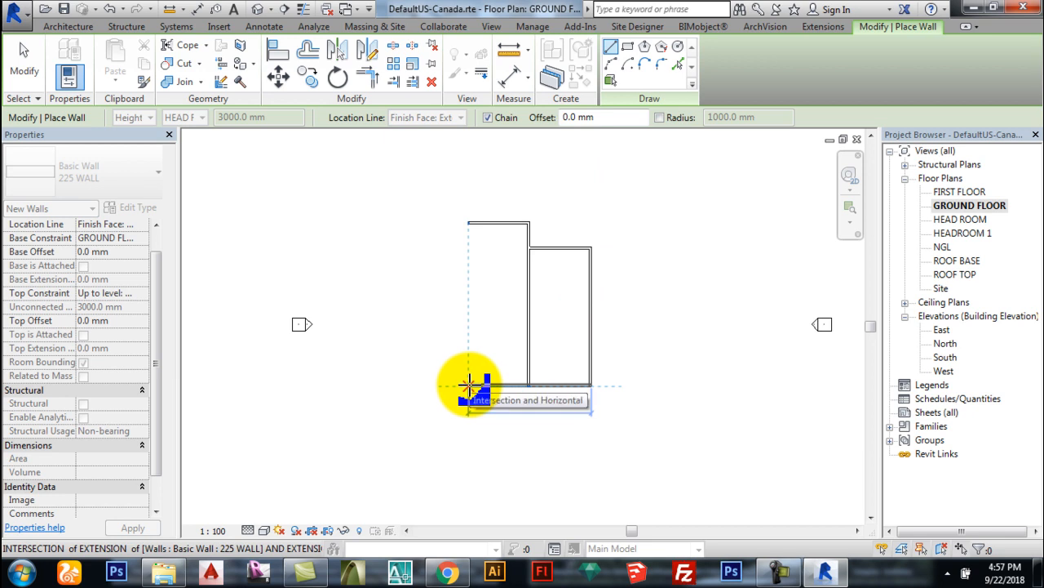
click(470, 385)
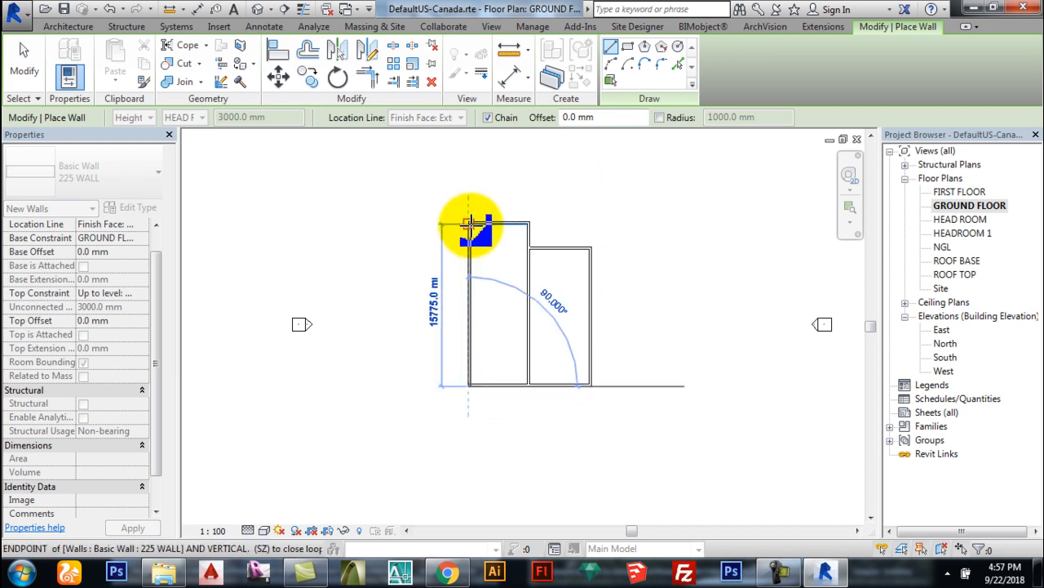
key(Escape)
key(Escape)
scroll(552, 369, up, 2)
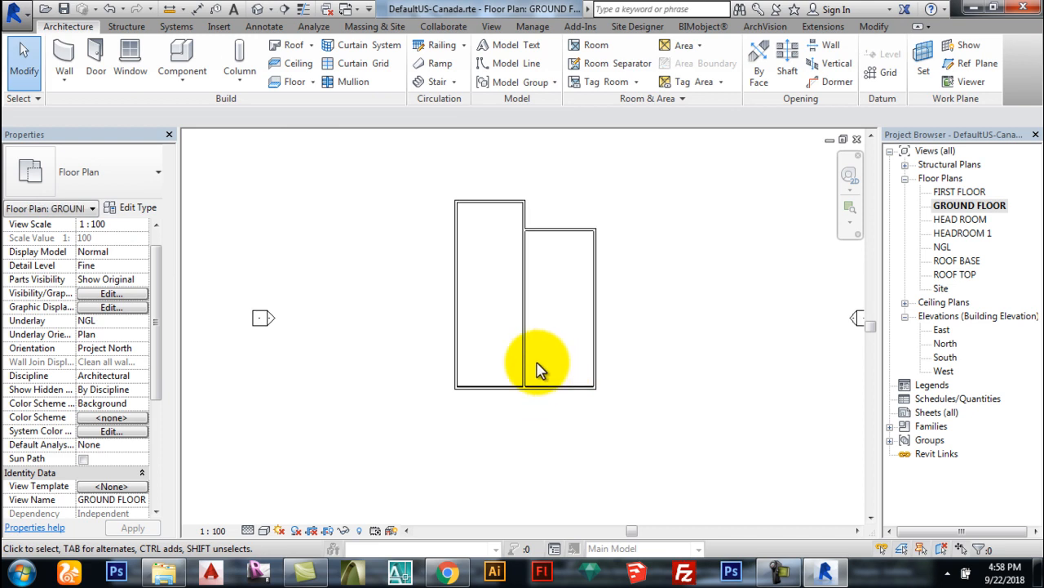
Step: Drag the middle and left walls' lower ends further down to the same depth
click(524, 356)
scroll(527, 392, down, 2)
scroll(535, 412, up, 3)
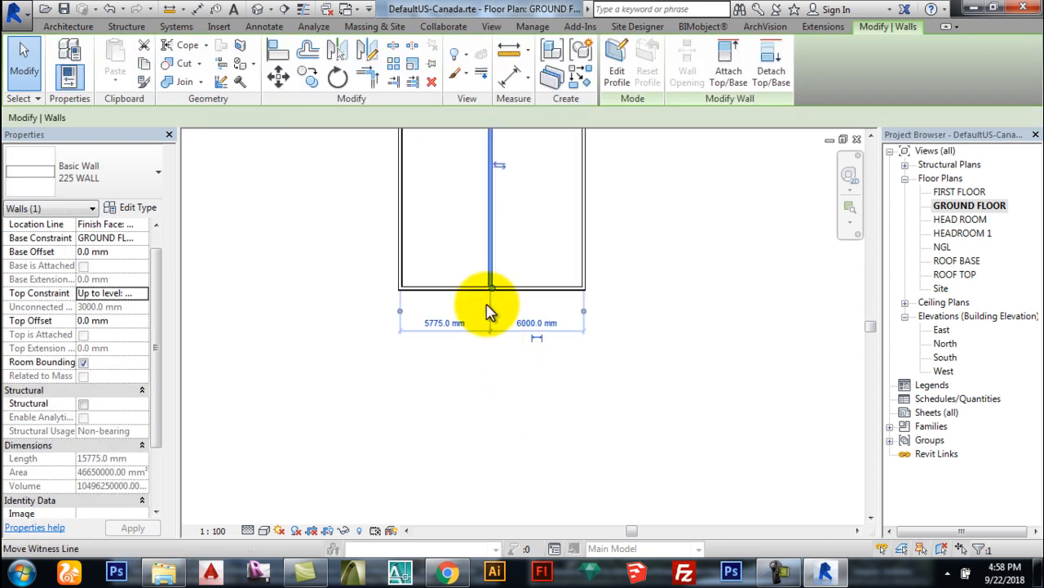
drag(492, 288, 492, 367)
click(401, 268)
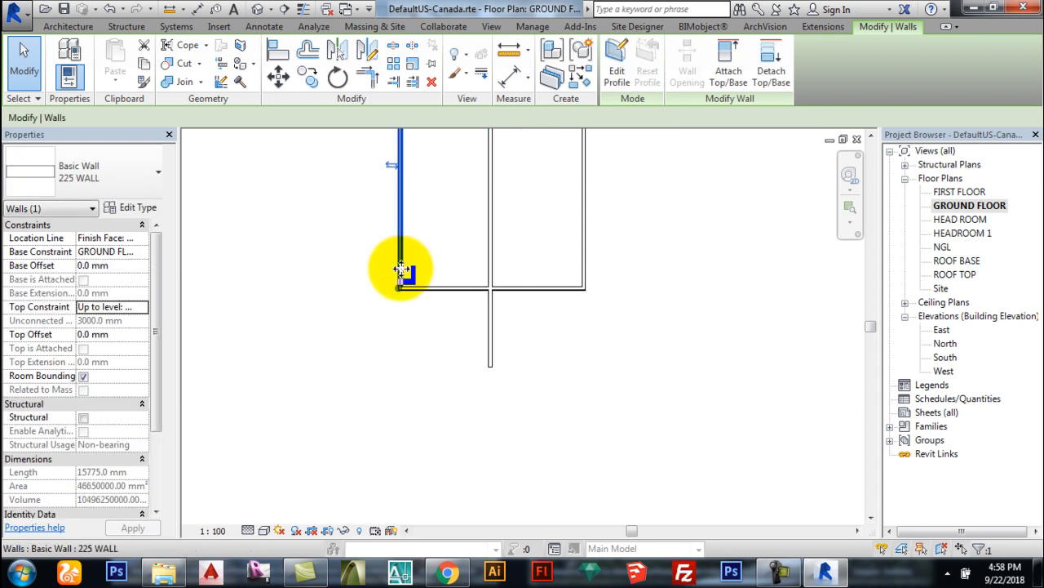
scroll(398, 303, up, 5)
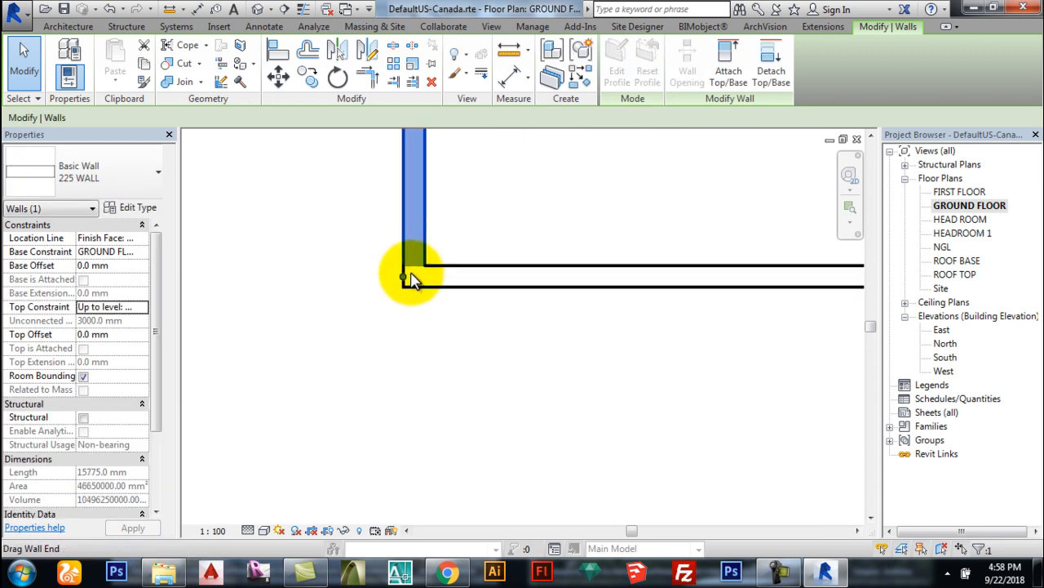
scroll(391, 244, down, 4)
drag(391, 250, 396, 373)
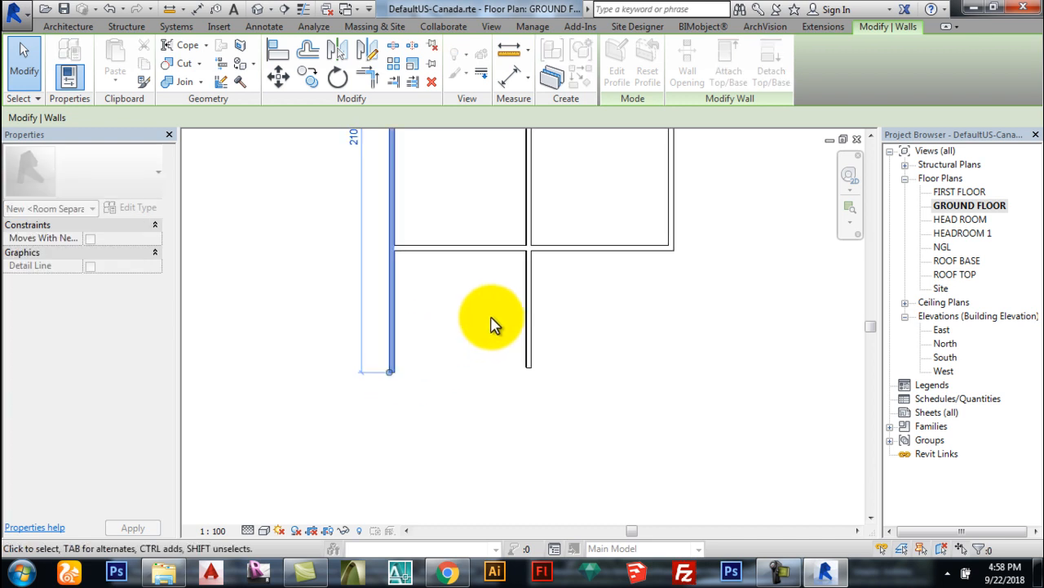
click(493, 327)
Step: Draw a 5200 mm bottom wall with Create Similar, closing the small room beneath
right_click(424, 249)
click(504, 328)
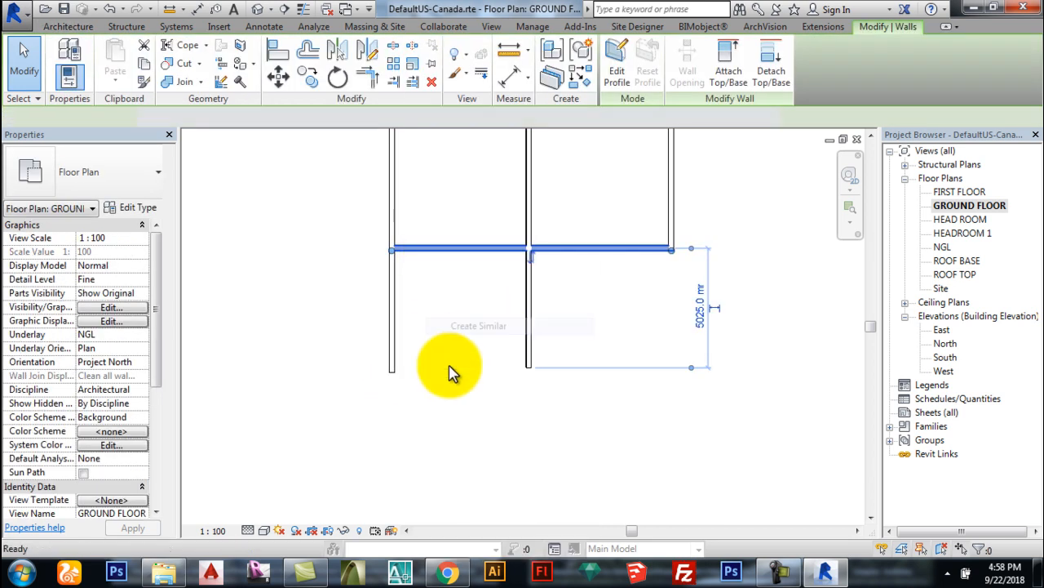
click(393, 373)
click(520, 372)
key(Escape)
scroll(506, 327, down, 3)
scroll(558, 328, down, 2)
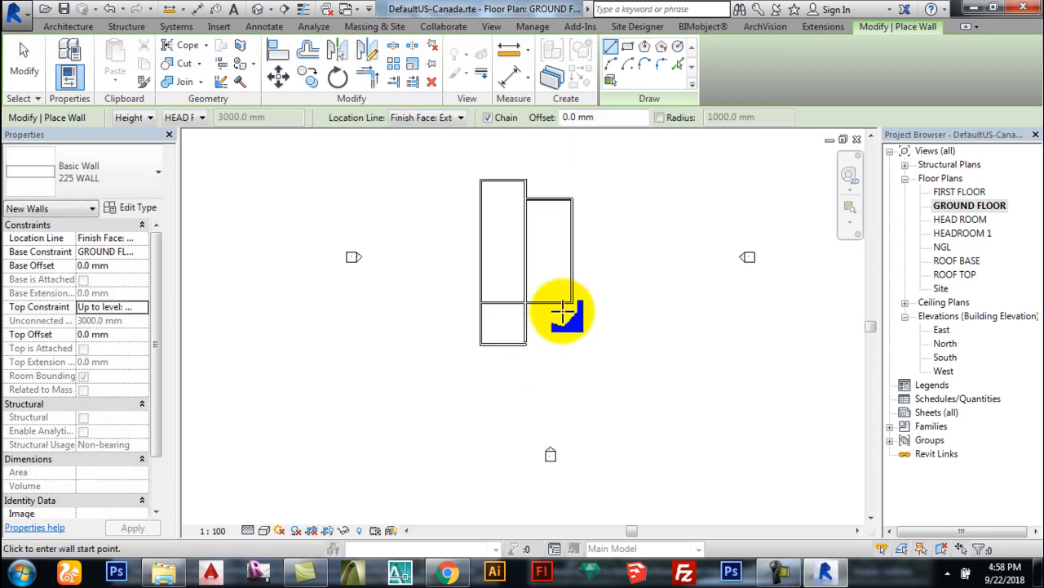
scroll(560, 277, up, 2)
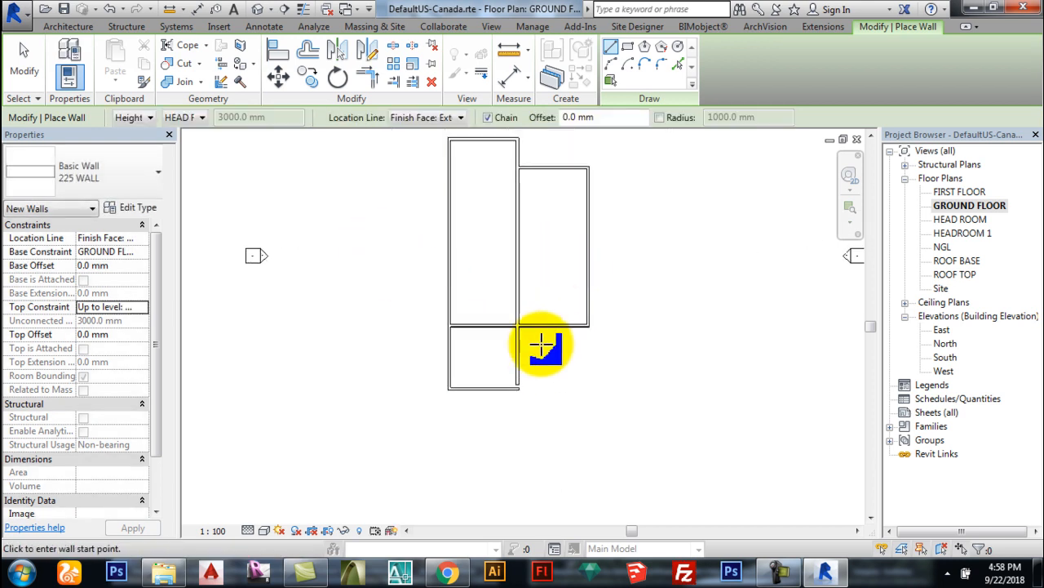
scroll(523, 367, up, 2)
key(Escape)
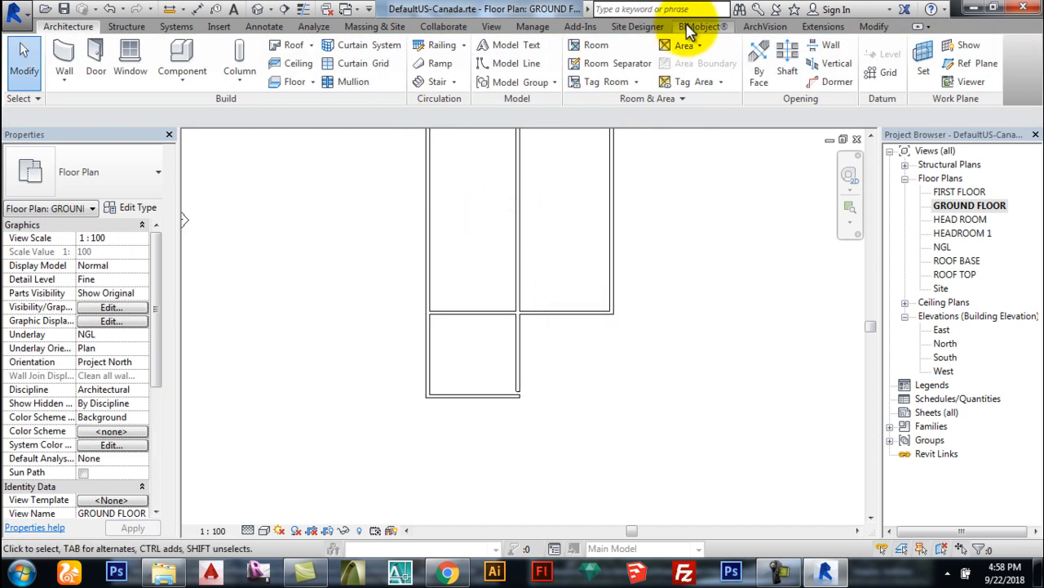
Step: Draw a new 1700 mm vertical 225 WALL wall using Create Similar
click(874, 27)
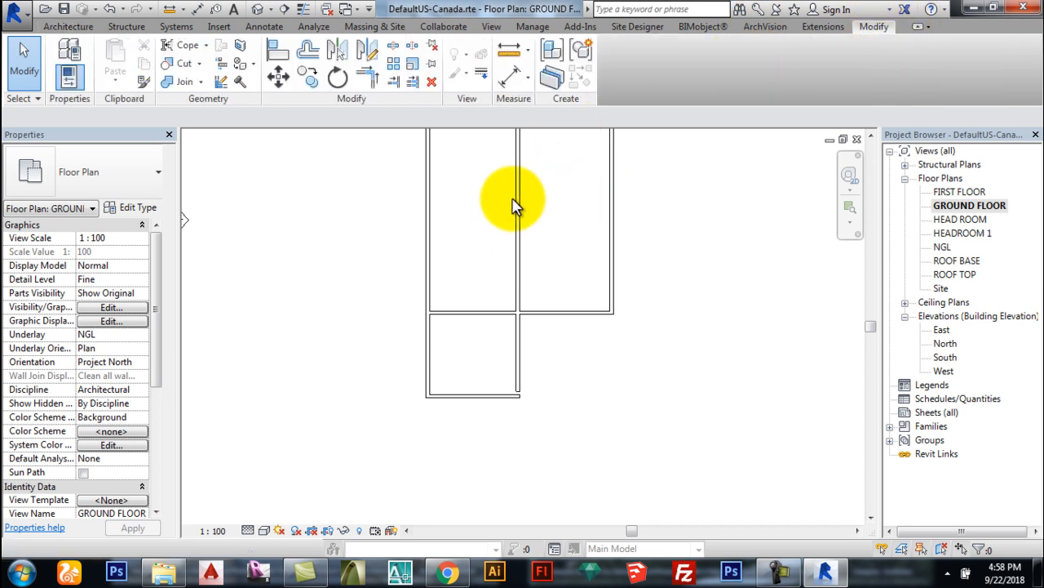
scroll(552, 310, up, 2)
scroll(443, 356, up, 5)
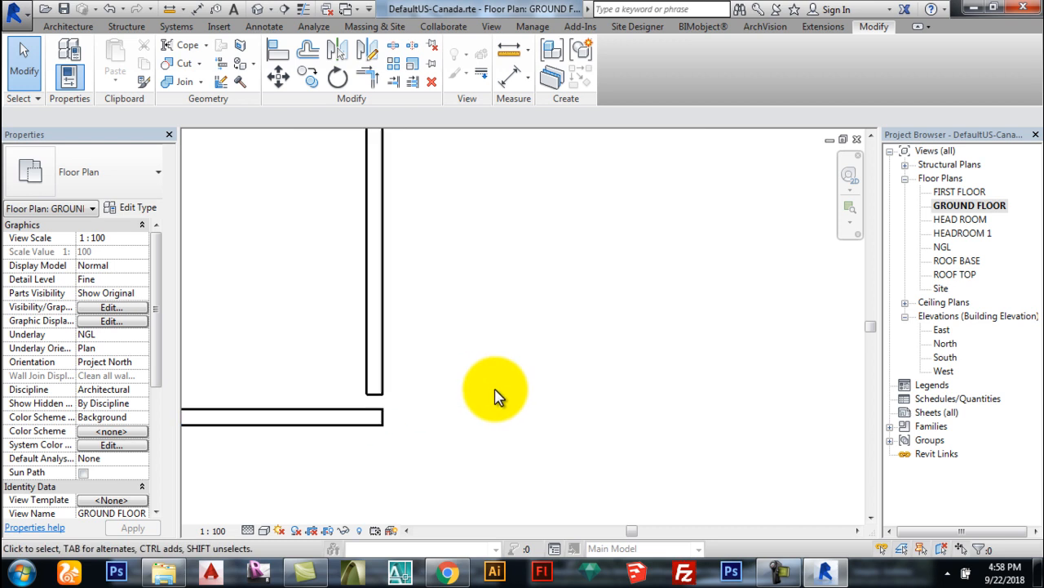
scroll(444, 359, down, 2)
scroll(418, 379, up, 2)
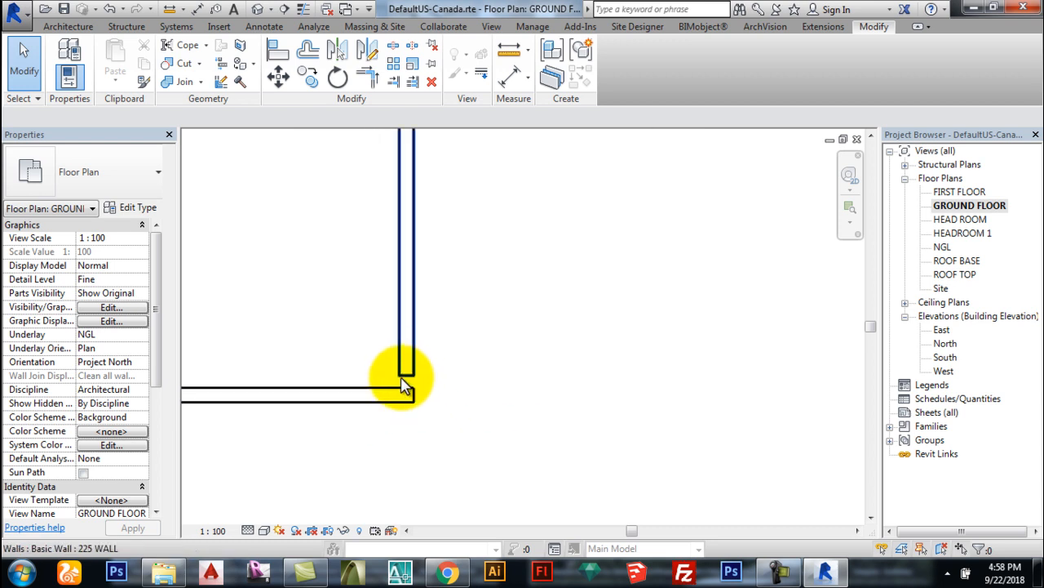
scroll(371, 382, up, 1)
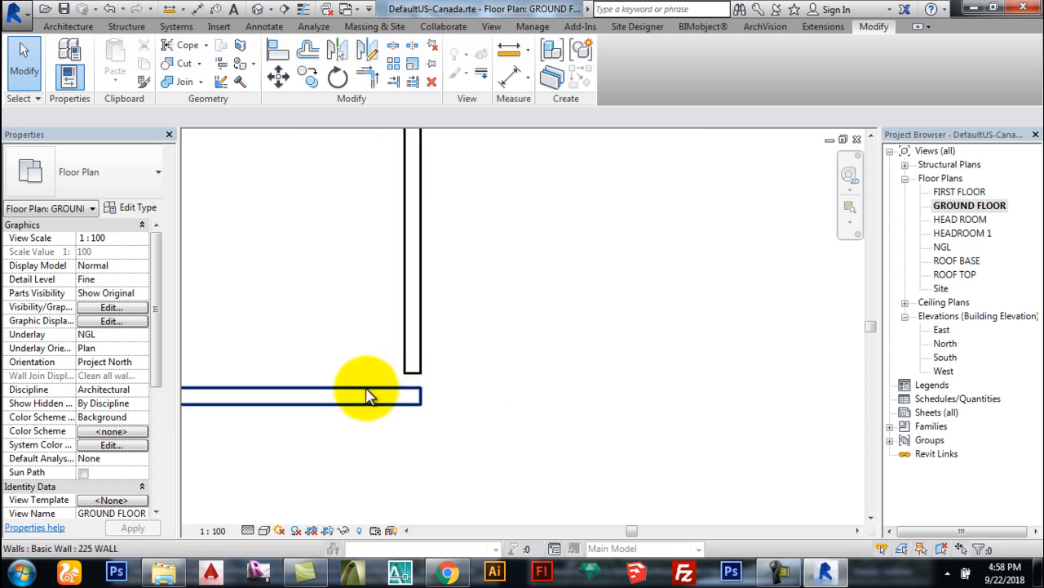
right_click(420, 275)
click(482, 328)
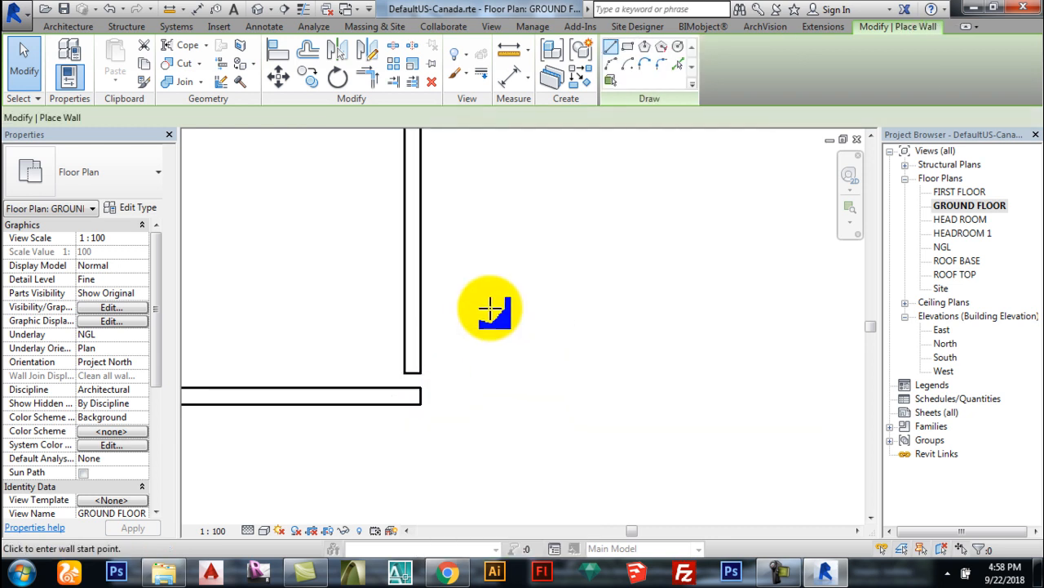
click(577, 256)
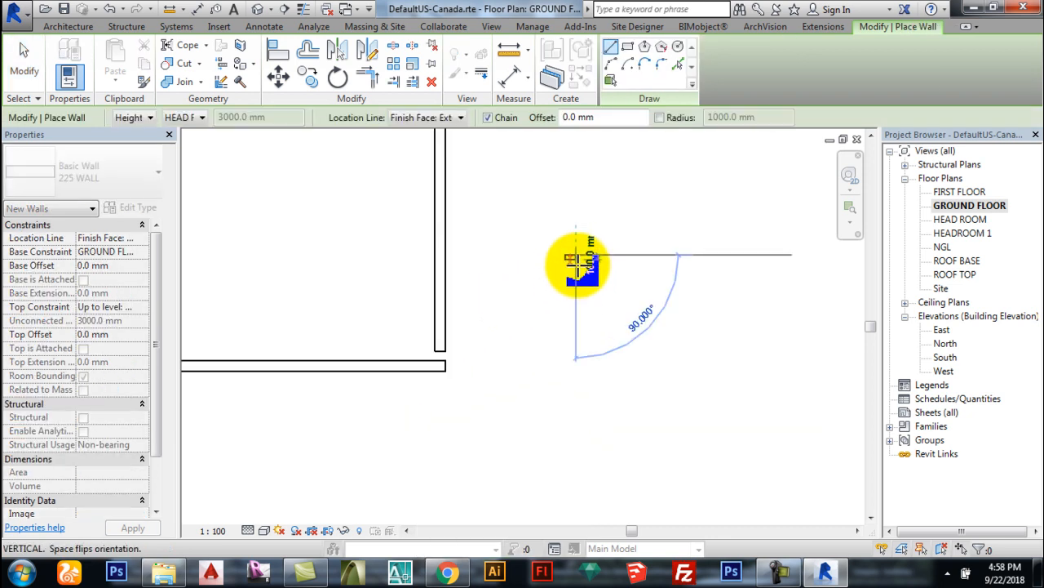
click(576, 335)
key(Escape)
scroll(641, 285, up, 2)
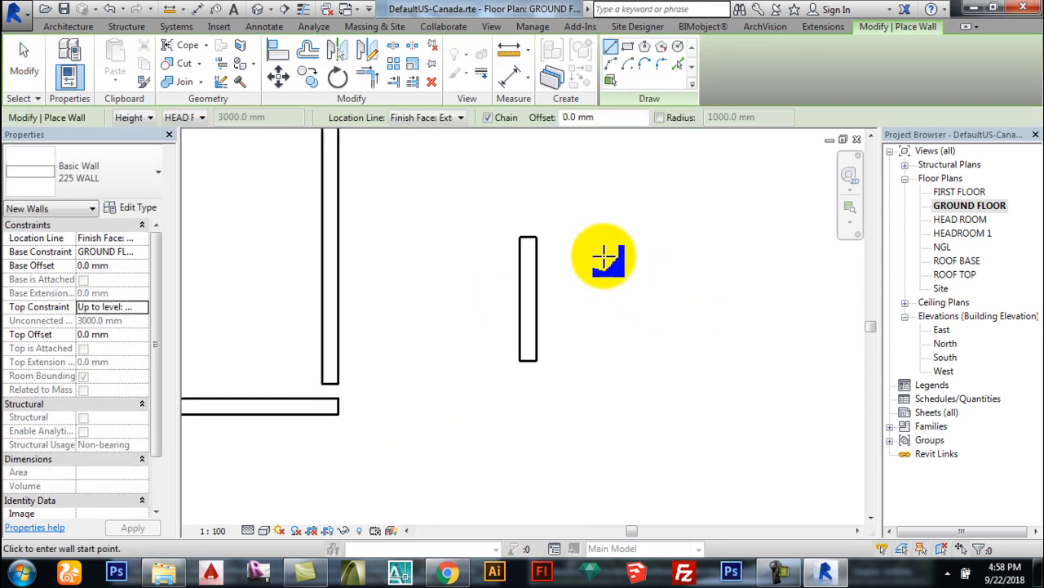
Step: Add a horizontal wall across the top and a longer vertical wall down the right side
click(537, 237)
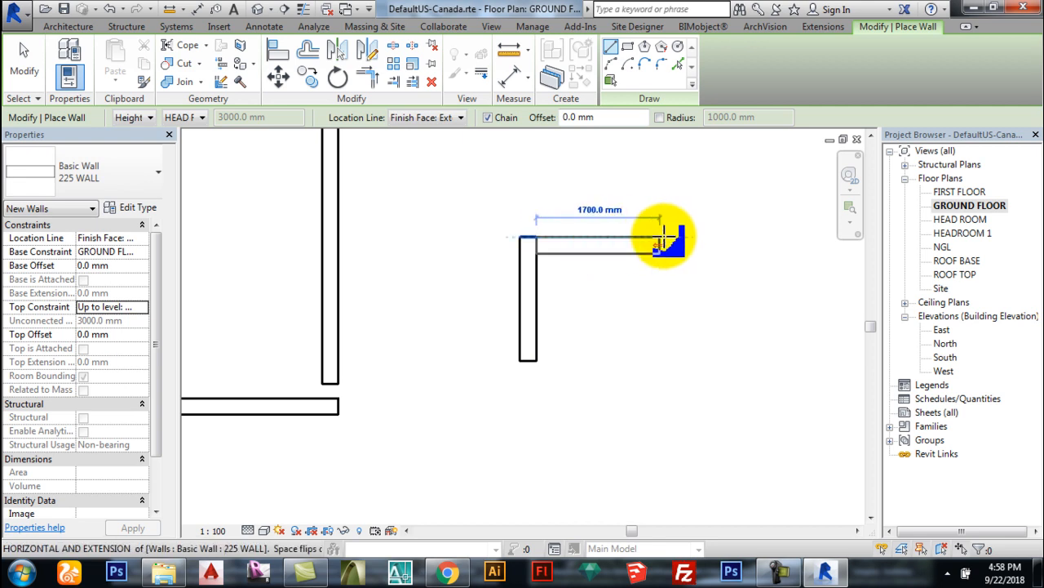
click(674, 238)
click(675, 397)
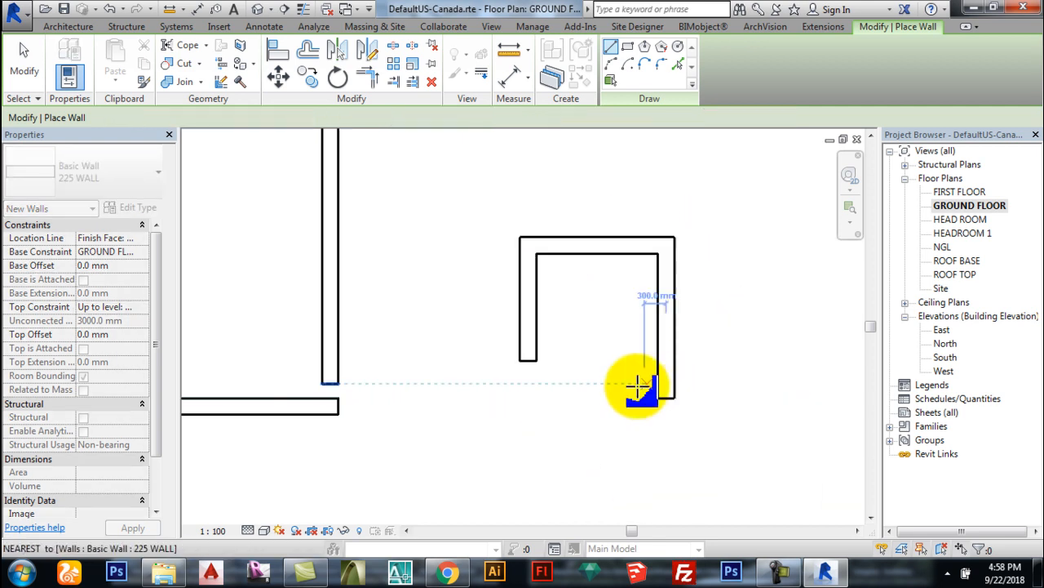
key(Escape)
key(Escape)
scroll(694, 384, up, 1)
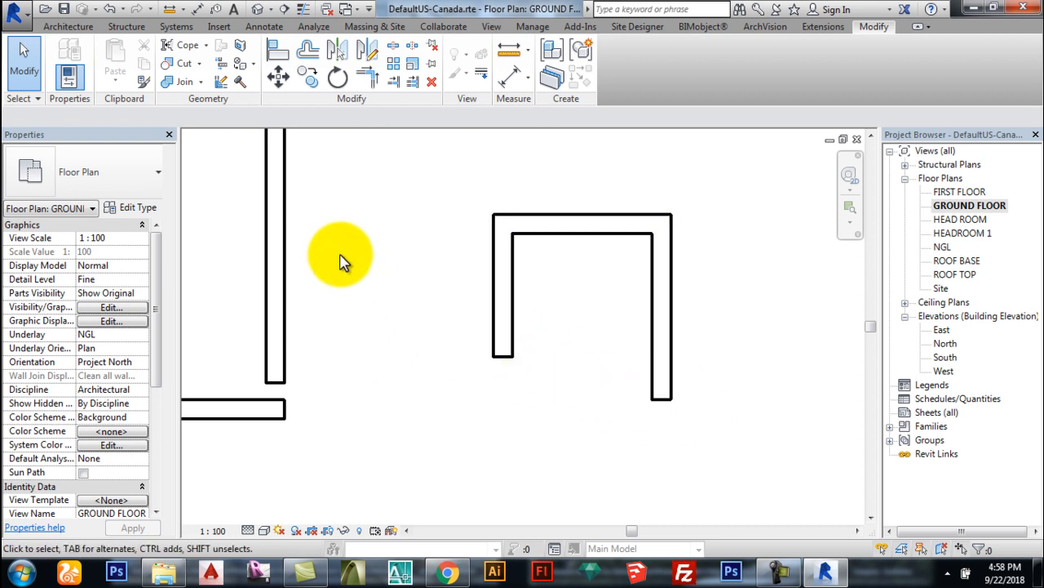
click(277, 54)
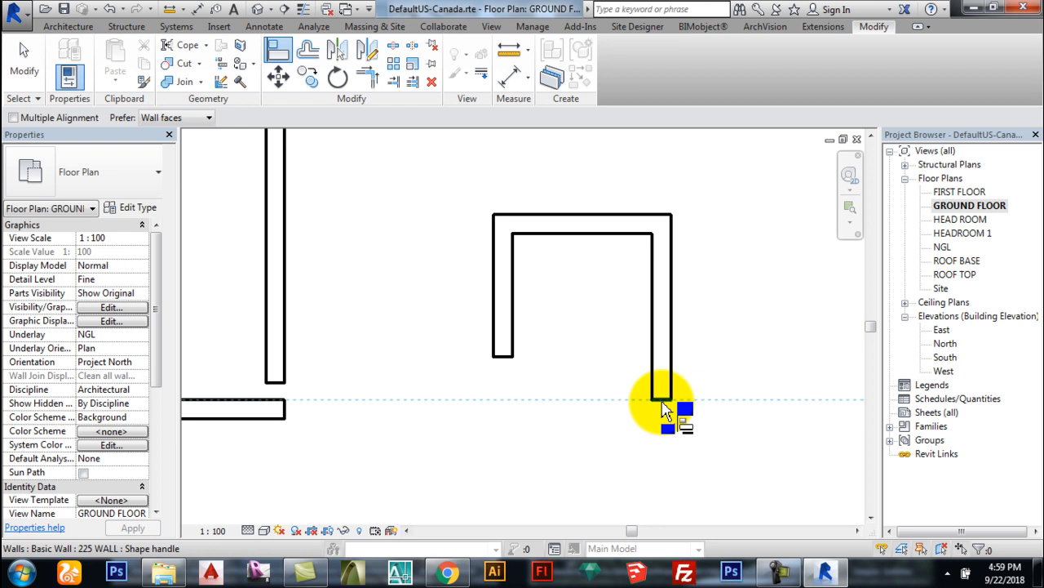
Step: Align the left leg's end with the right wall's end so both legs finish level
click(665, 408)
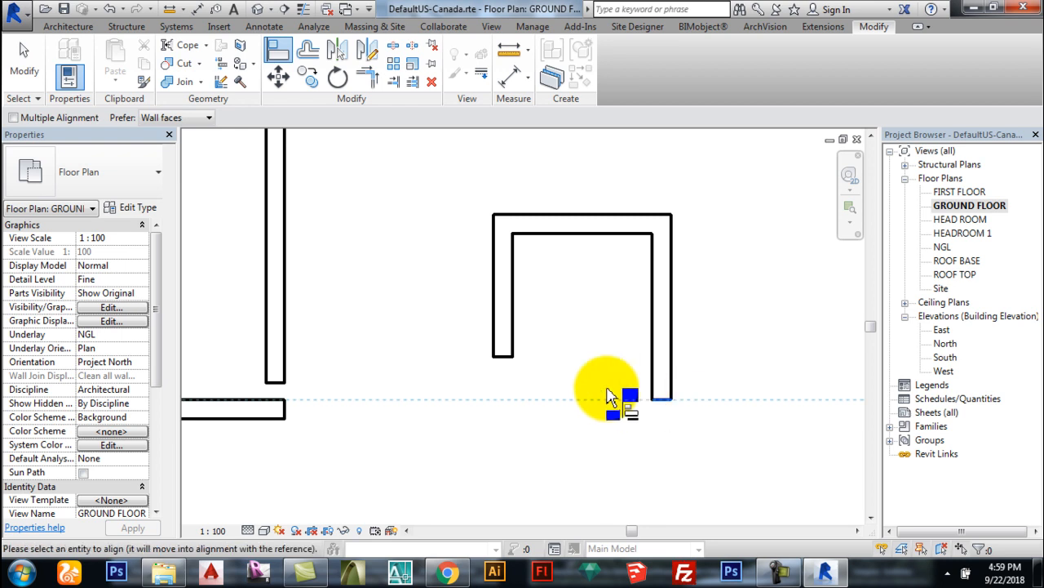
click(506, 369)
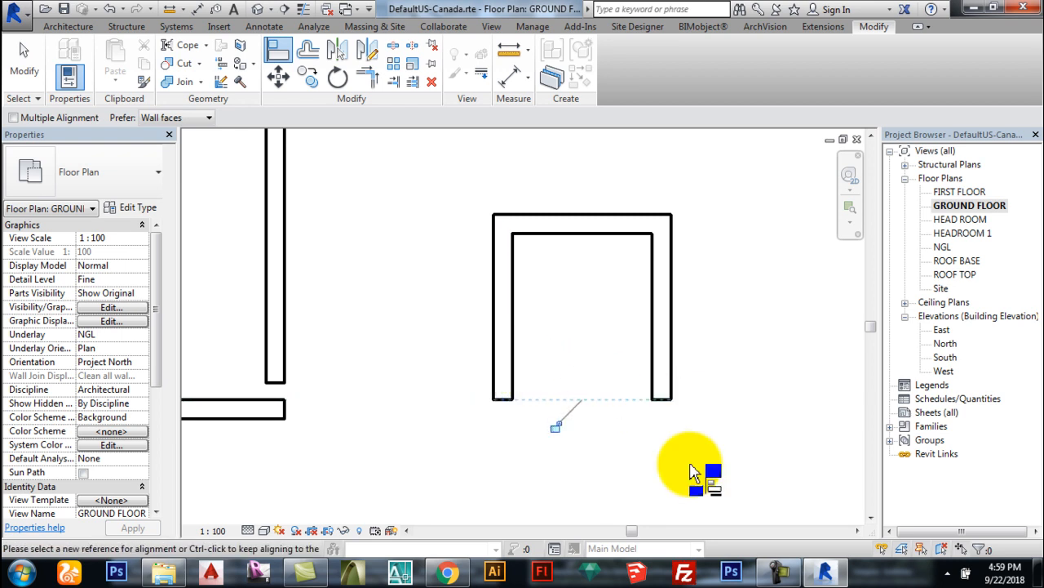
key(Escape)
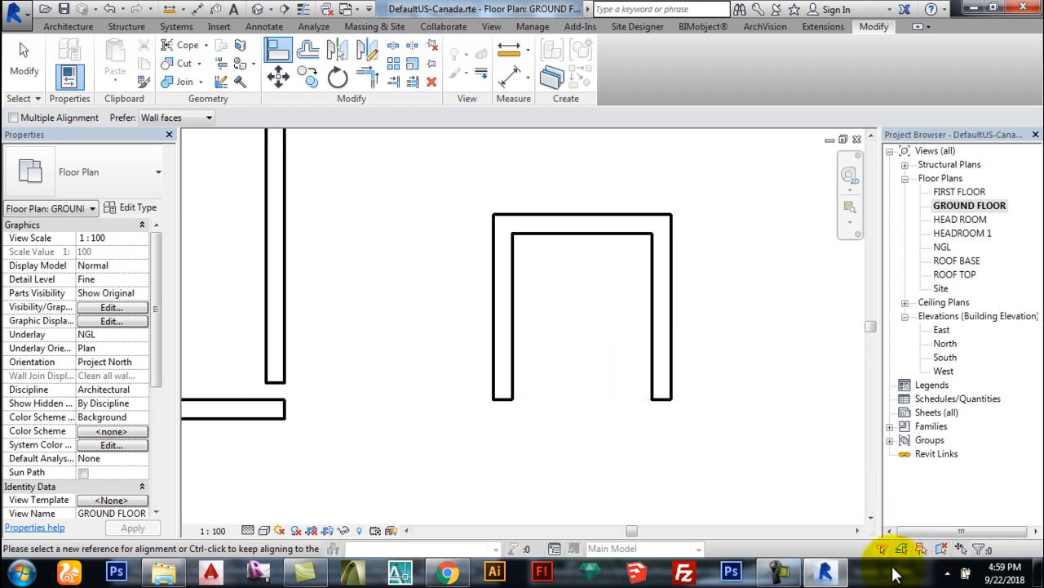
click(947, 574)
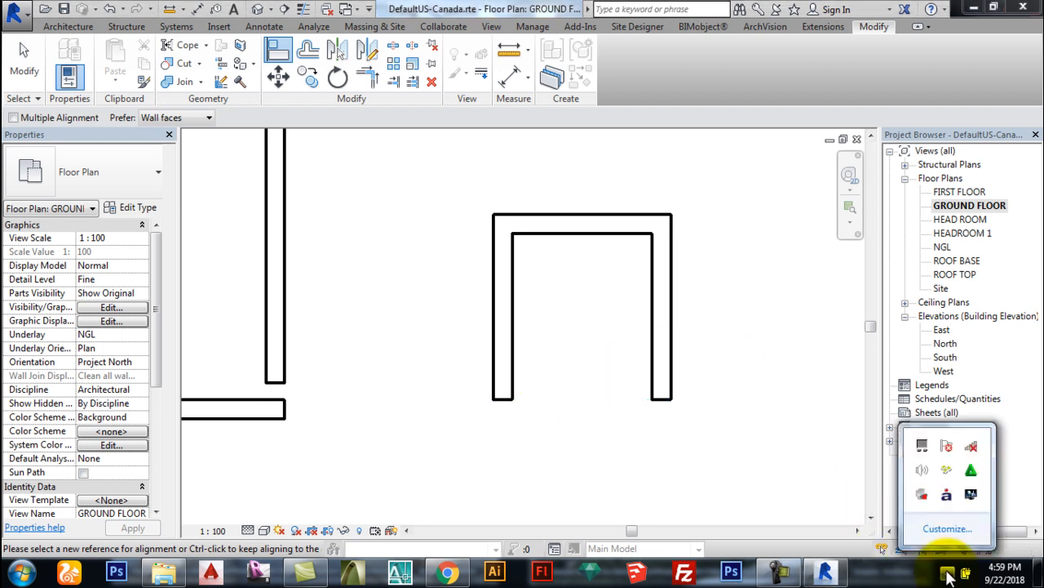
click(787, 574)
click(984, 521)
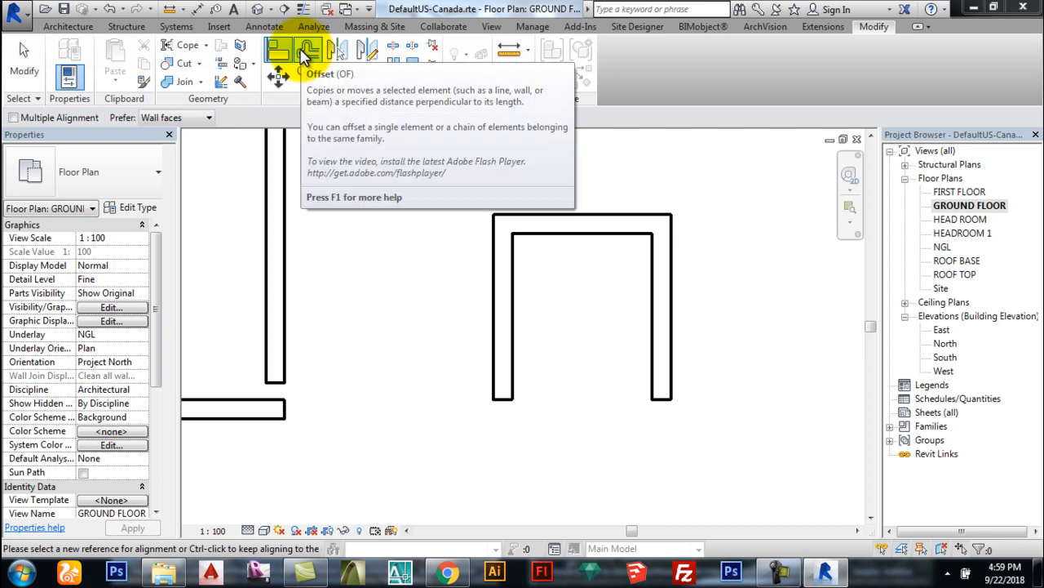
Step: Abandon the offset and delete the U's top and right walls
click(307, 54)
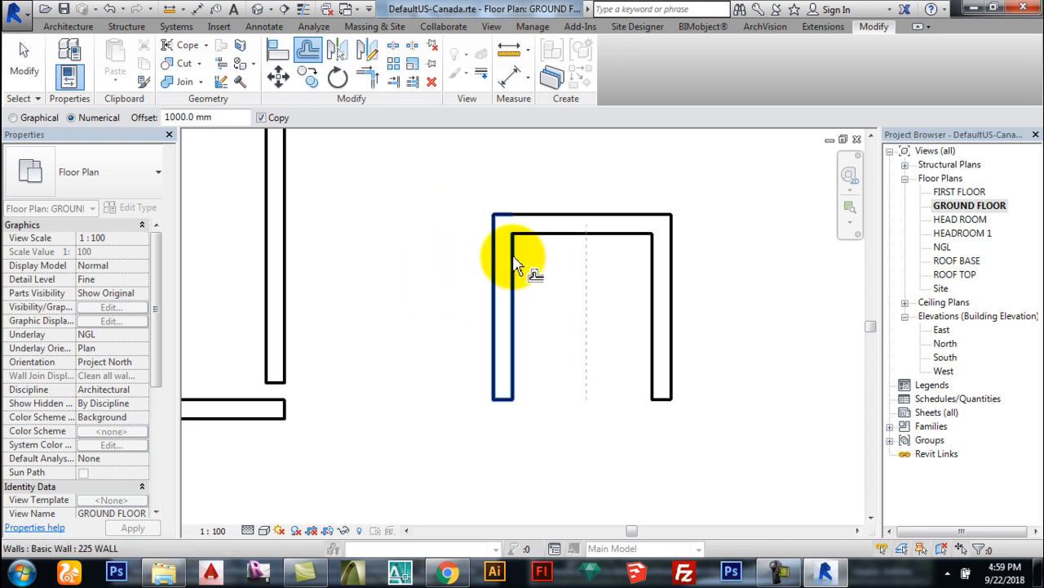
scroll(435, 291, down, 1)
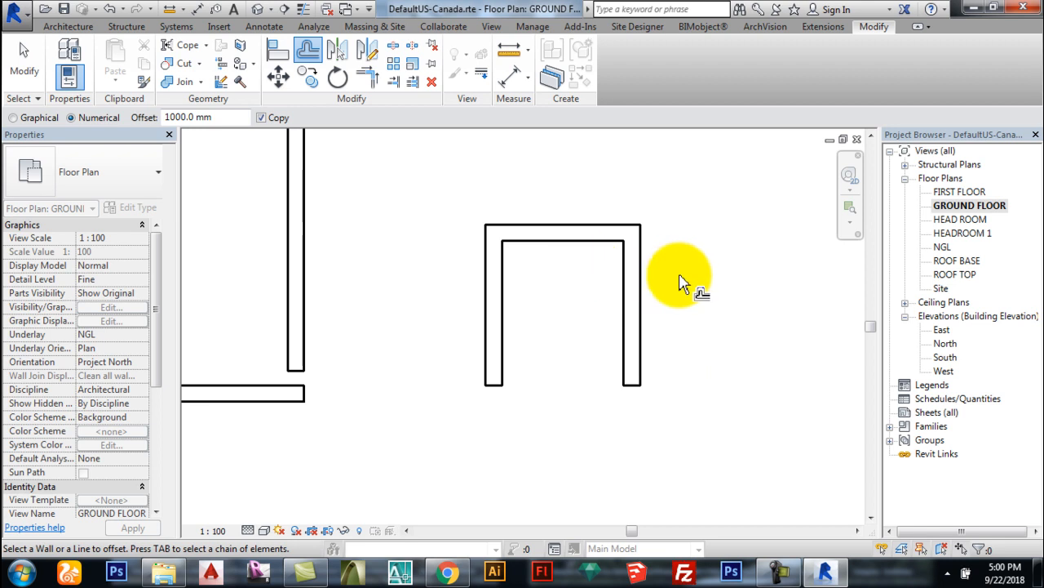
key(Escape)
right_click(636, 287)
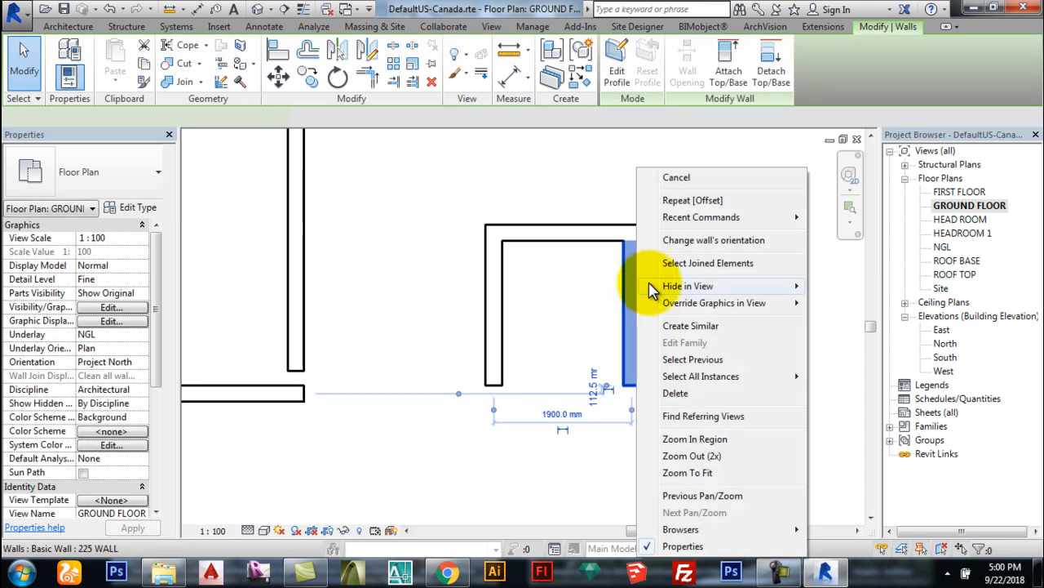
click(693, 326)
drag(770, 372, 583, 198)
key(Delete)
Step: Draw a 1000 mm 225 WALL stub from the remaining left wall's face via Create Similar
click(492, 292)
right_click(490, 291)
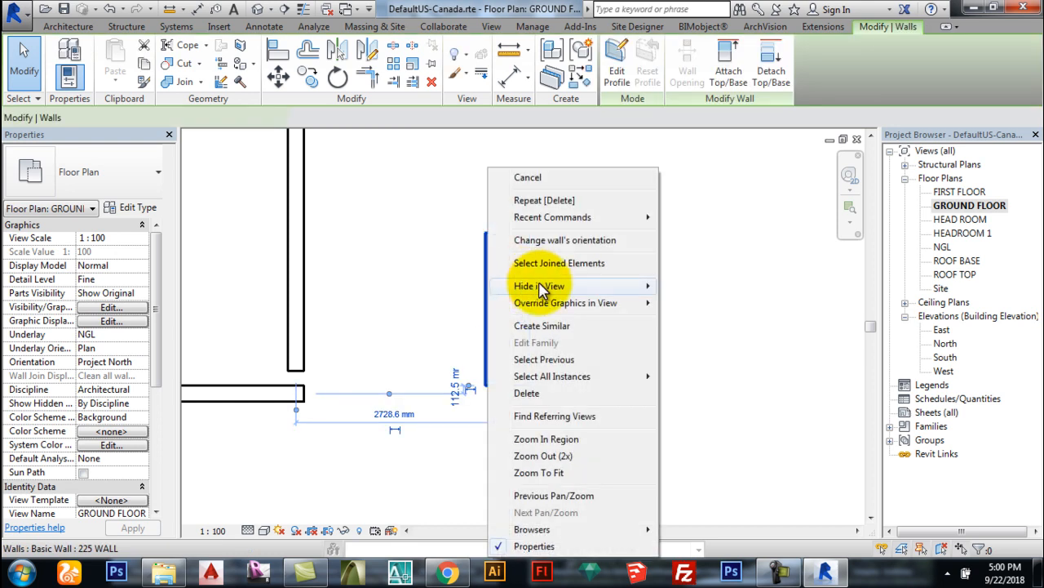
click(542, 322)
scroll(534, 275, up, 2)
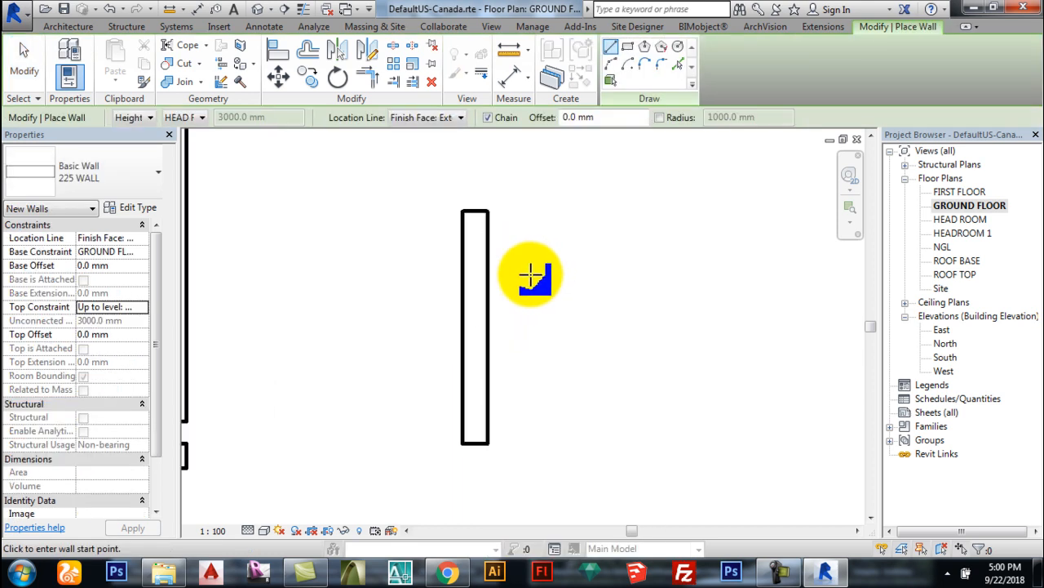
click(487, 300)
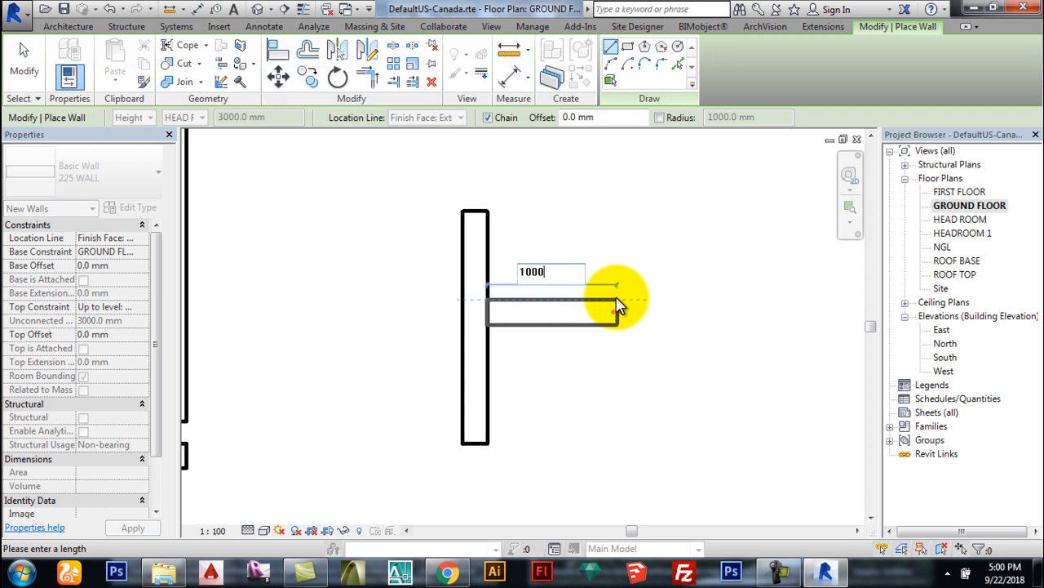
text(1000)
key(Return)
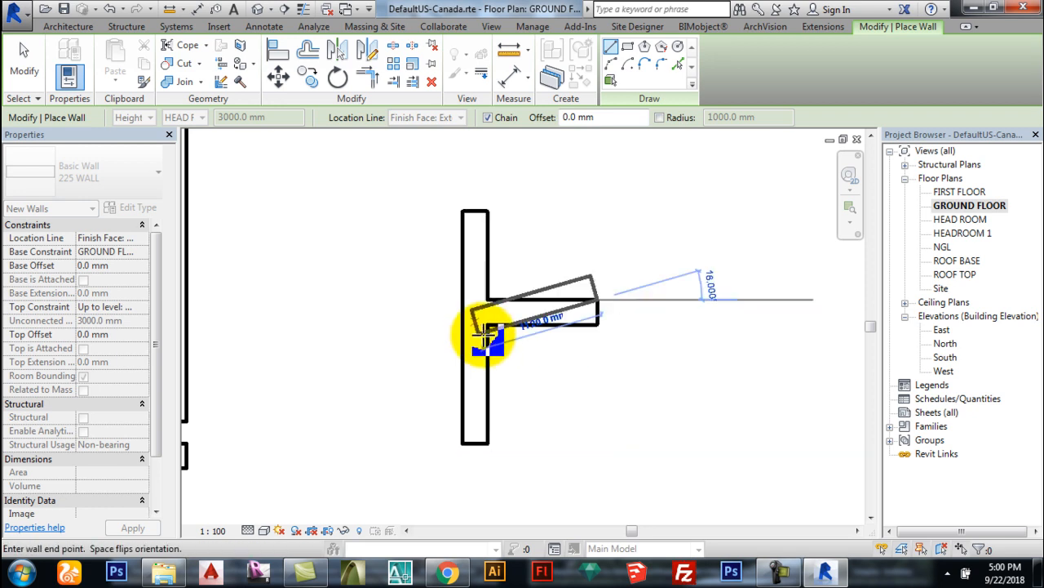
key(Escape)
key(Escape)
scroll(485, 317, down, 2)
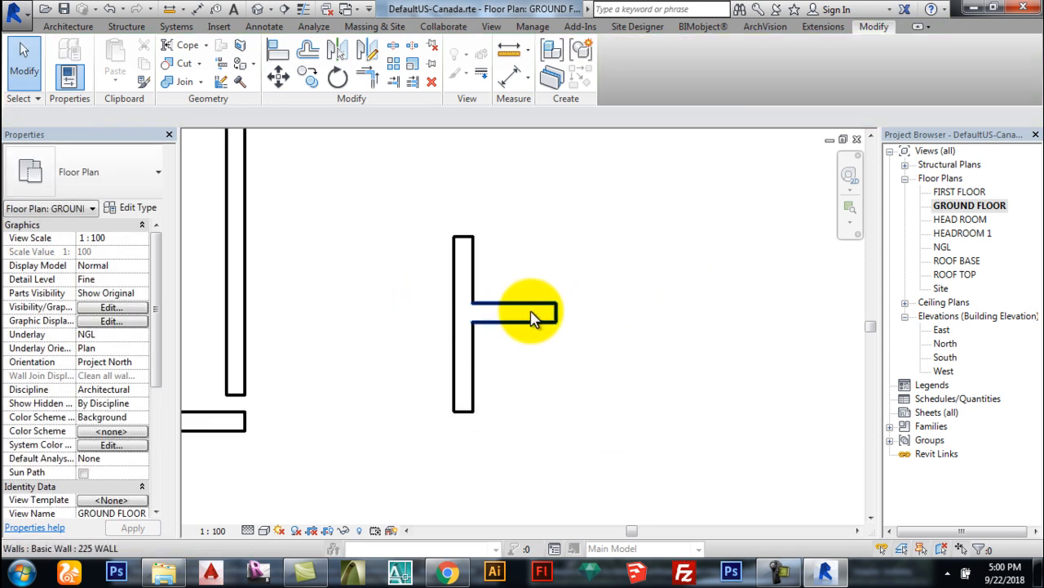
Step: Copy the vertical wall to sit 2400 mm directly below the original
click(311, 59)
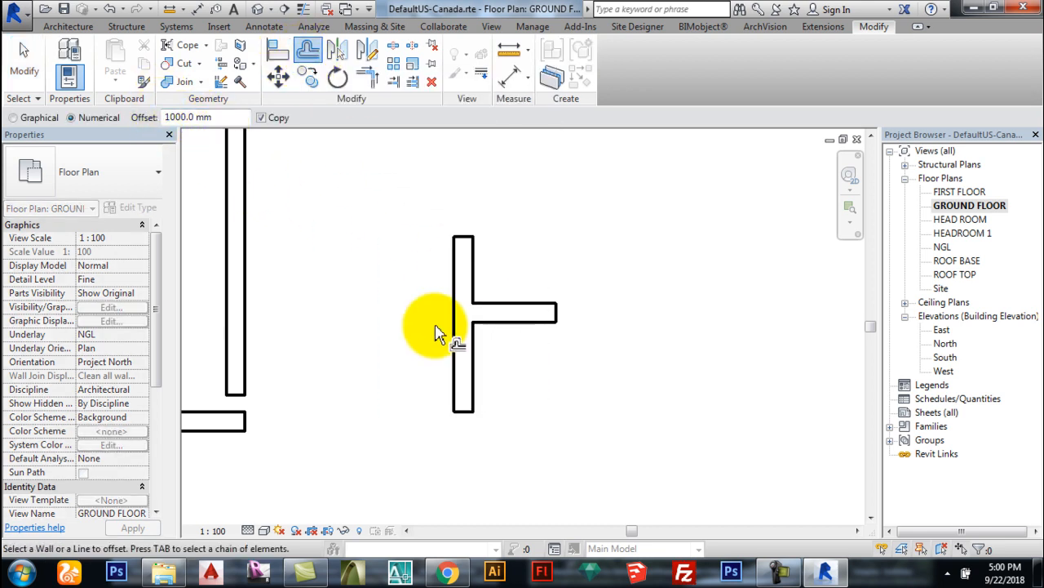
click(474, 283)
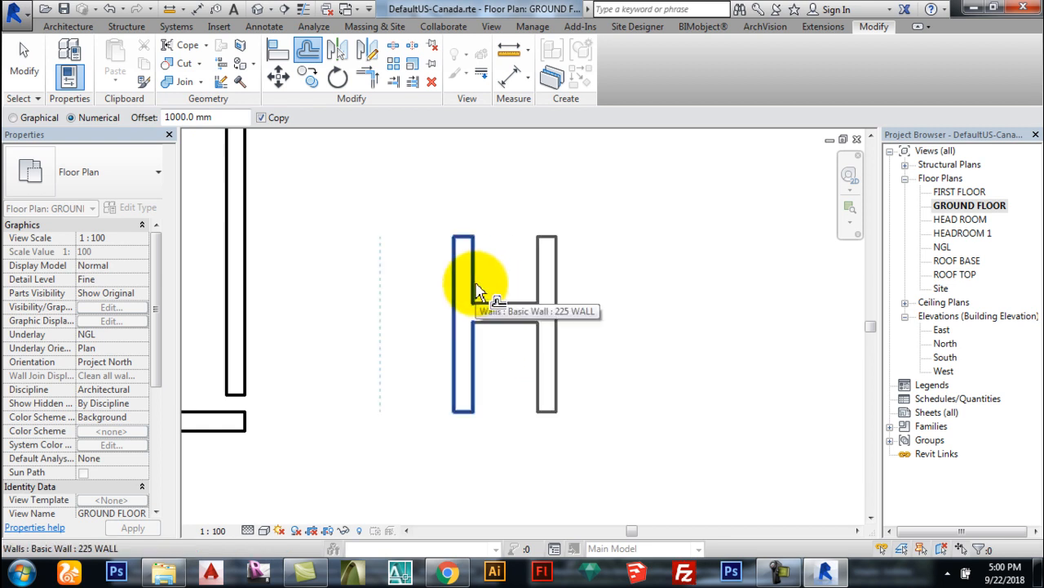
key(Escape)
key(ctrl+z)
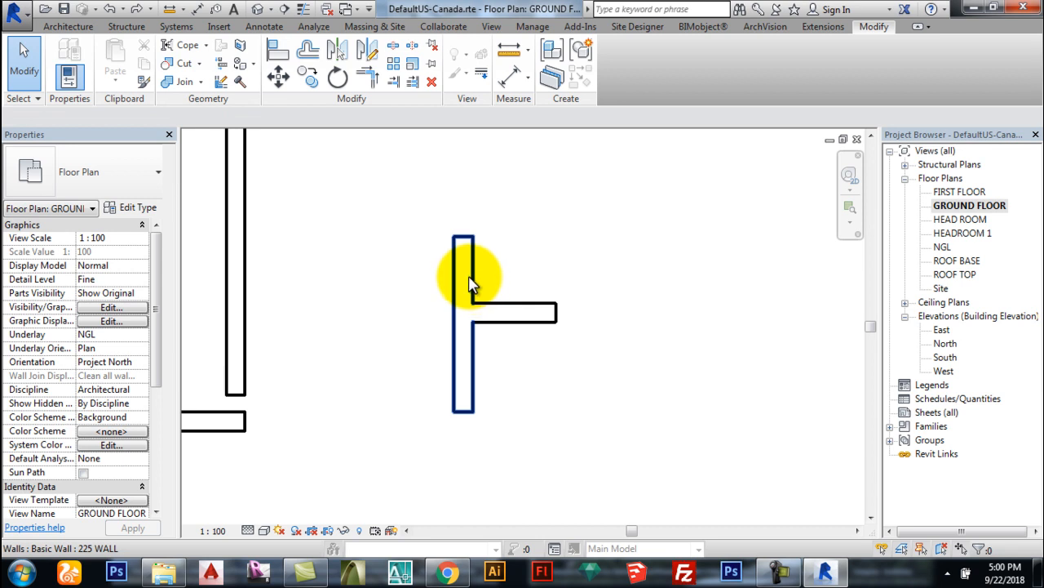
click(470, 283)
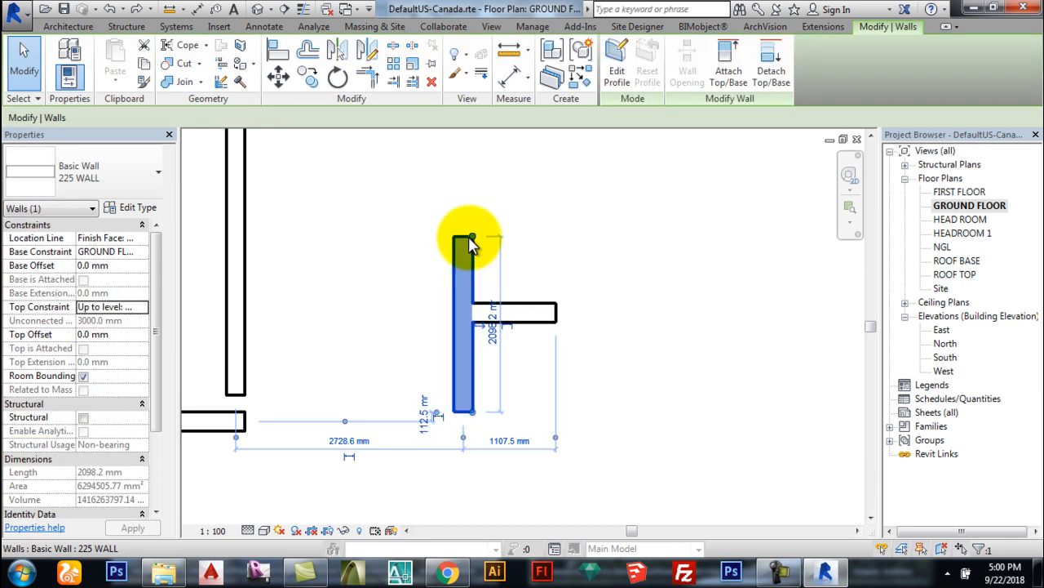
scroll(408, 163, down, 2)
click(307, 77)
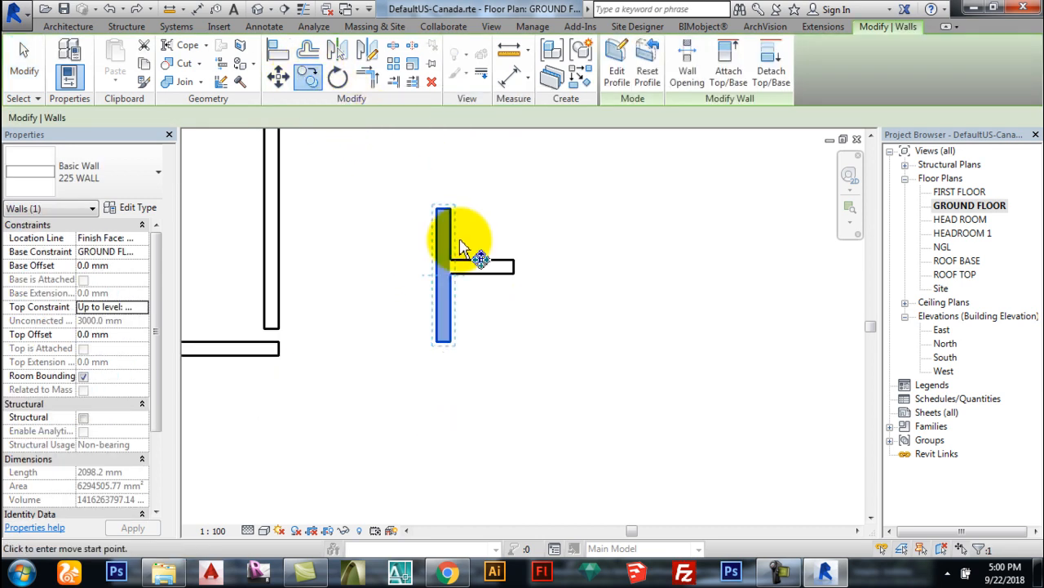
click(443, 211)
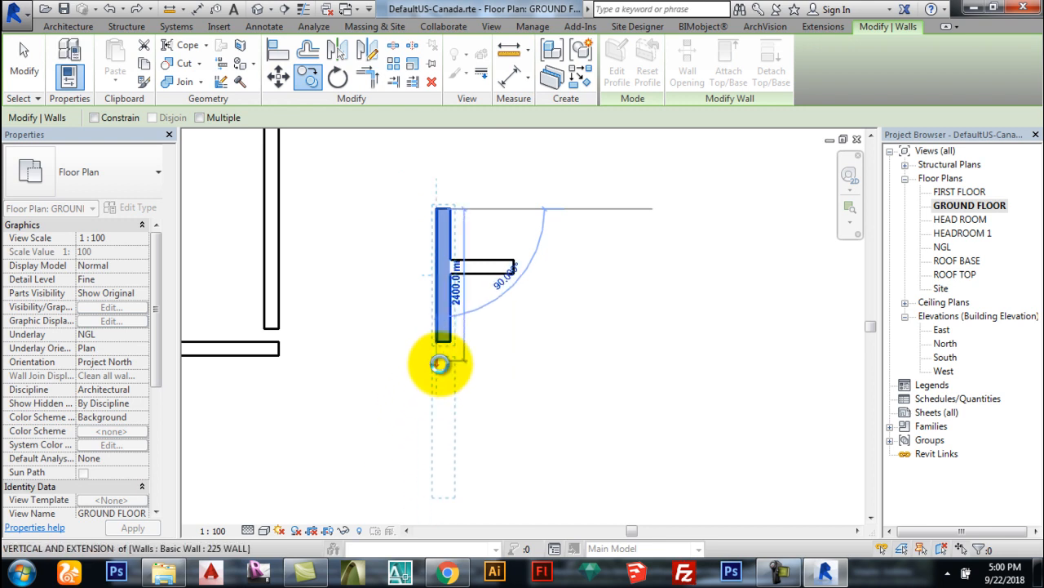
click(443, 364)
click(496, 310)
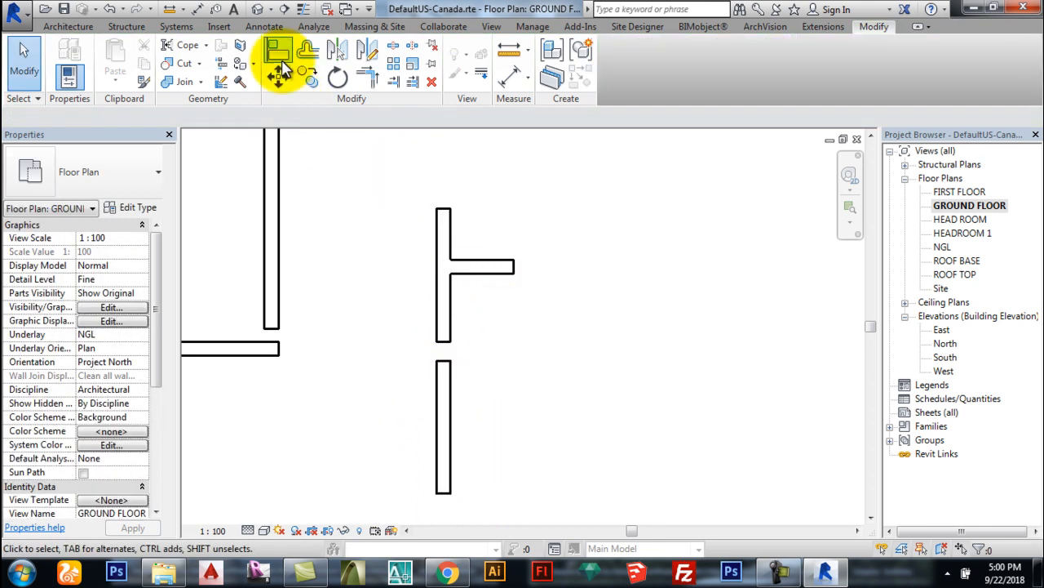
Step: Make a 1000 mm offset copy of the lower wall, then check the short stub's properties
click(308, 50)
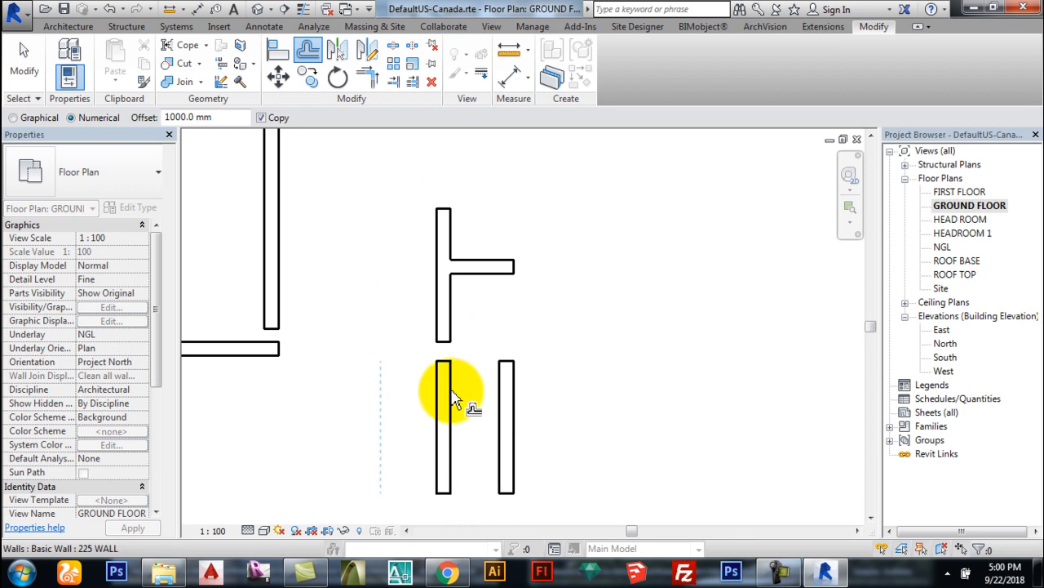
key(Escape)
scroll(482, 363, up, 3)
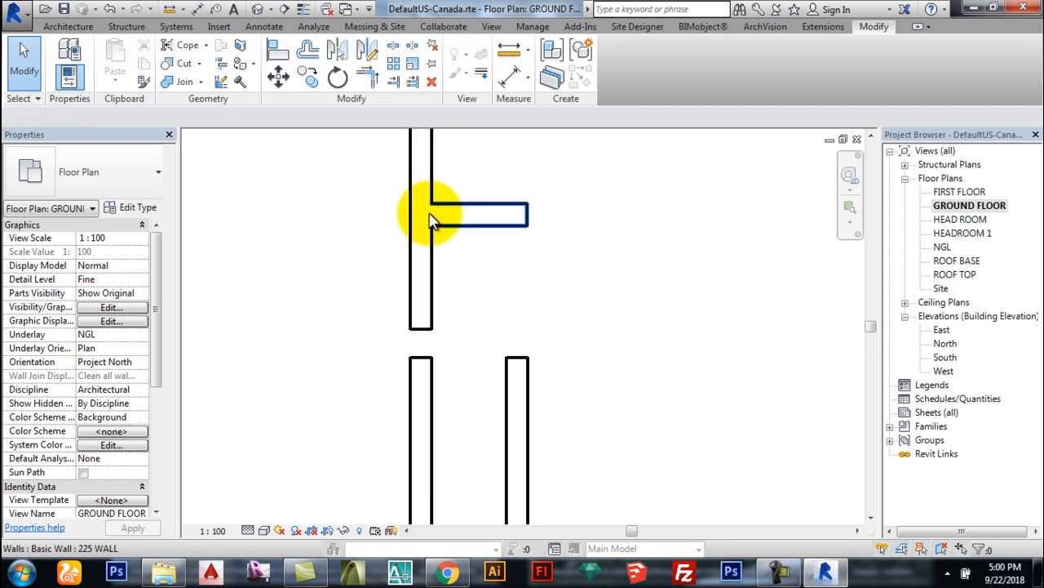
click(462, 225)
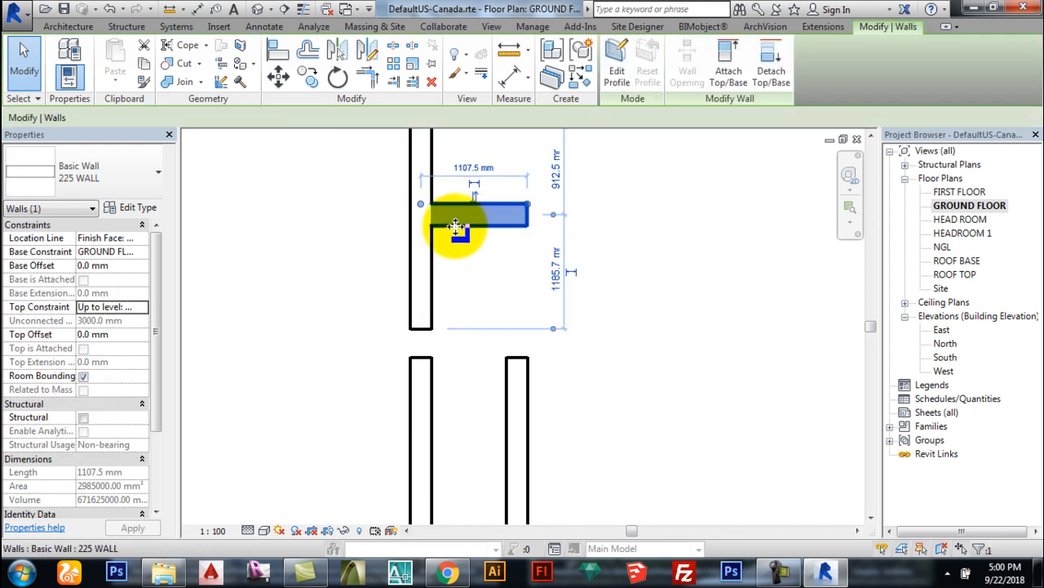
click(618, 226)
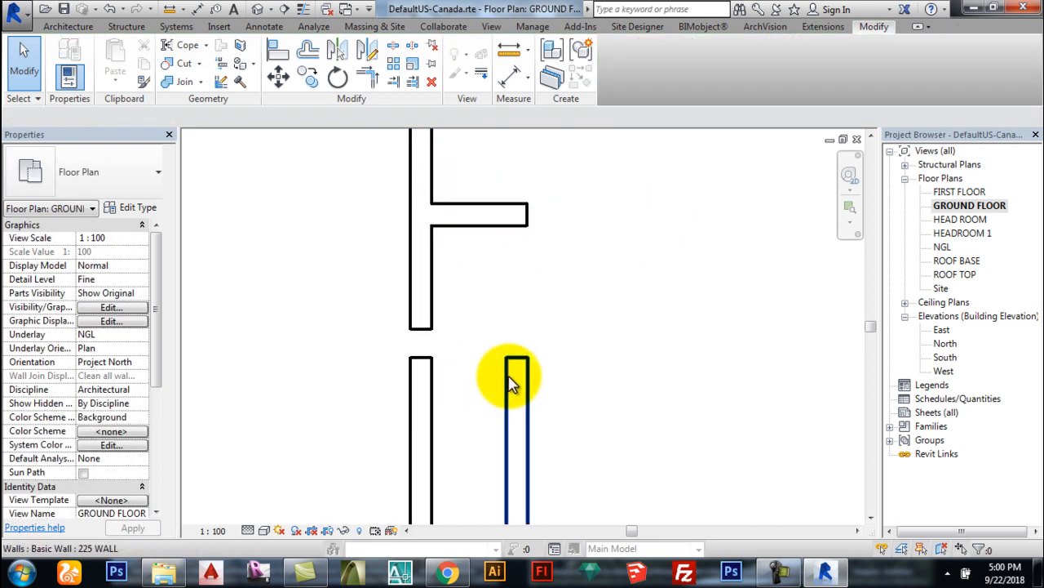
scroll(488, 384, down, 1)
scroll(487, 375, down, 1)
scroll(470, 381, up, 1)
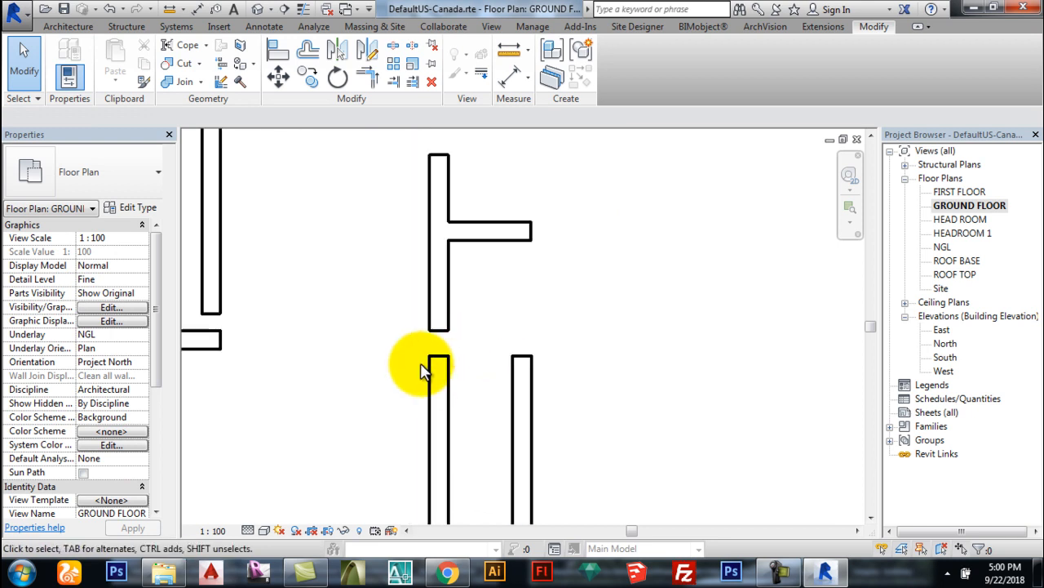
scroll(431, 365, up, 1)
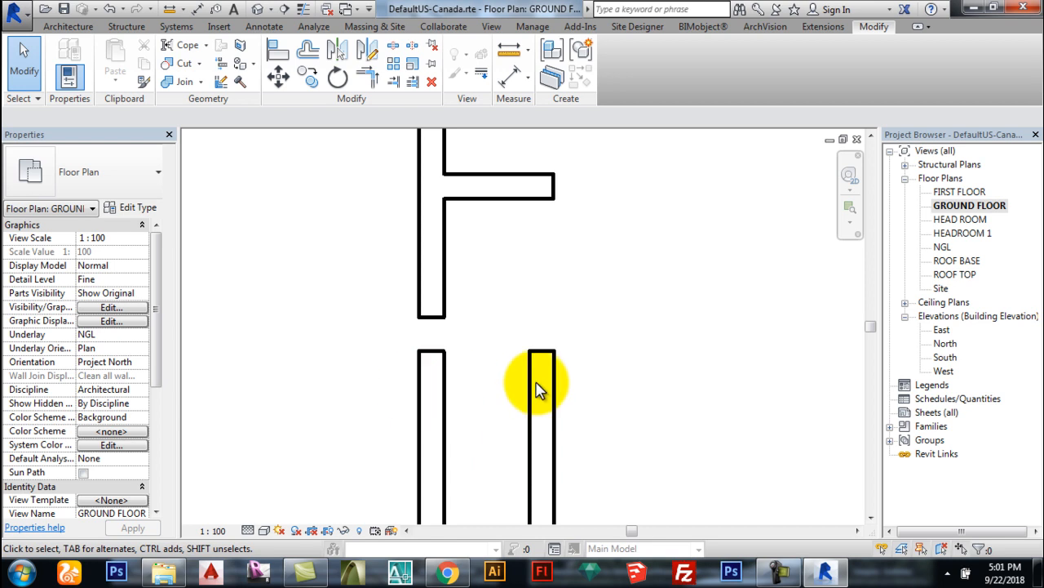
scroll(490, 363, down, 2)
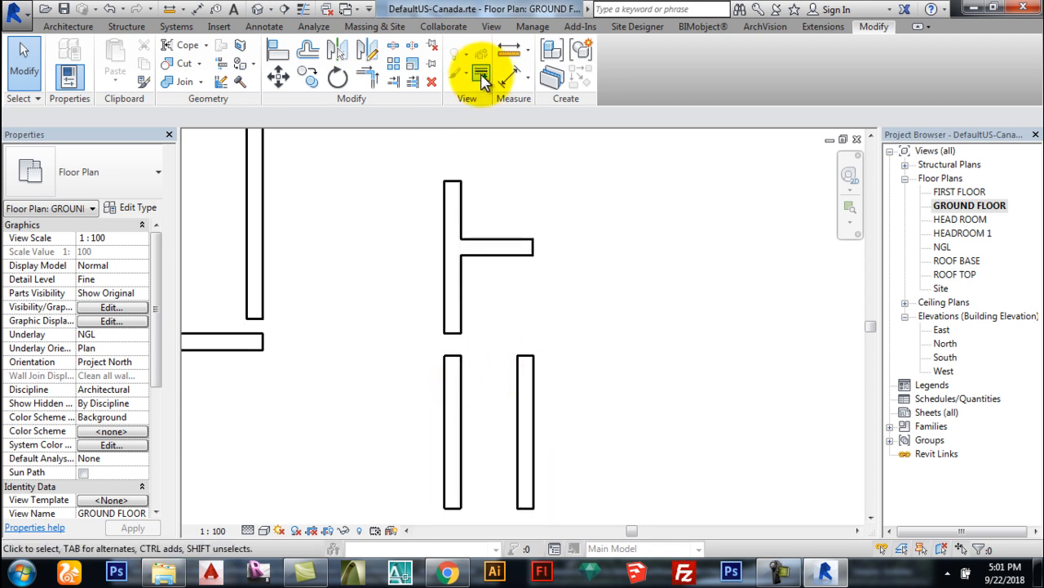
Step: Place an aligned dimension measuring wall faces, showing 775 mm between the walls
click(198, 11)
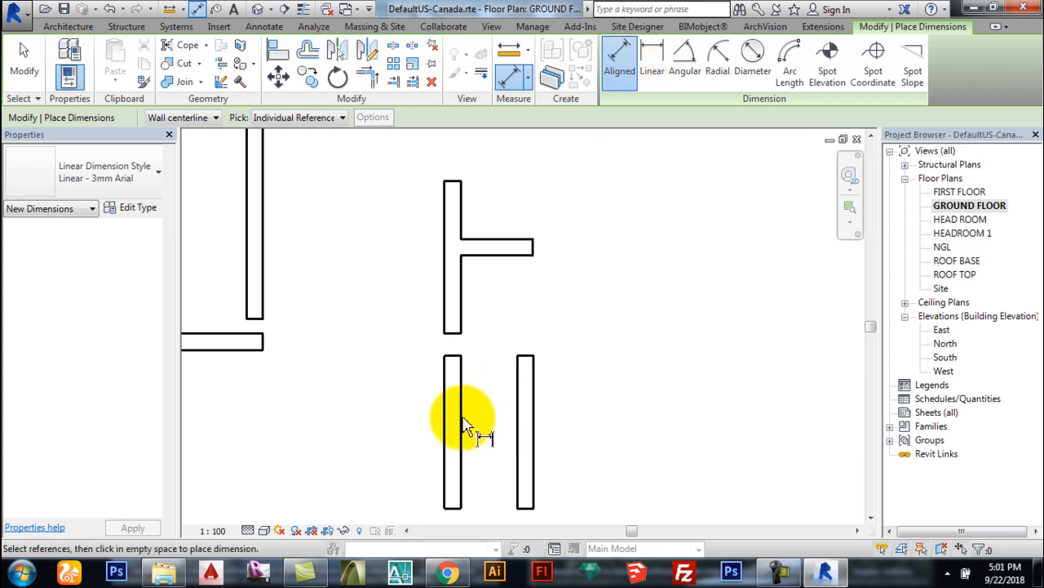
click(211, 118)
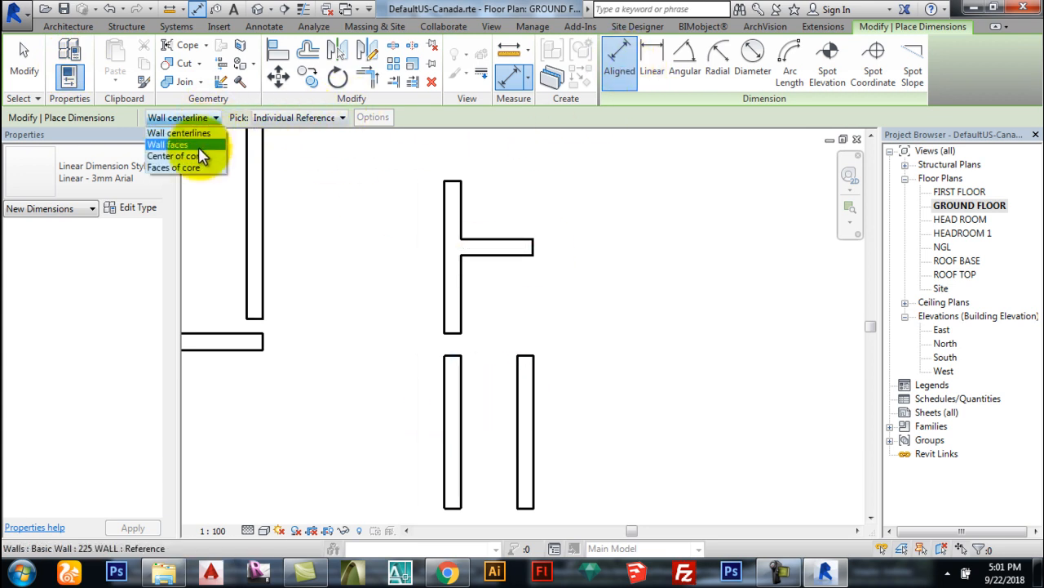
click(197, 145)
click(461, 385)
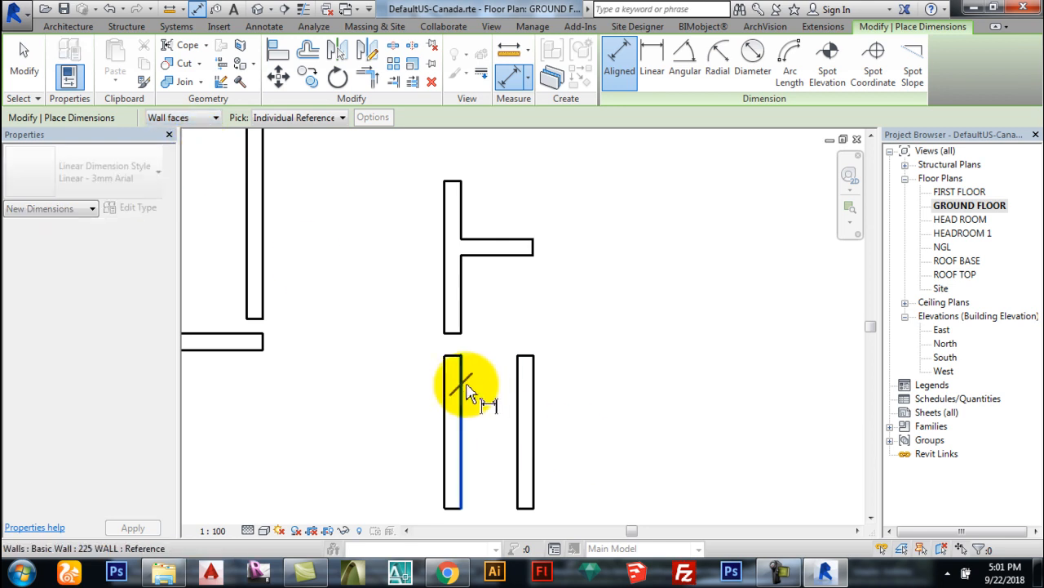
click(516, 408)
click(504, 424)
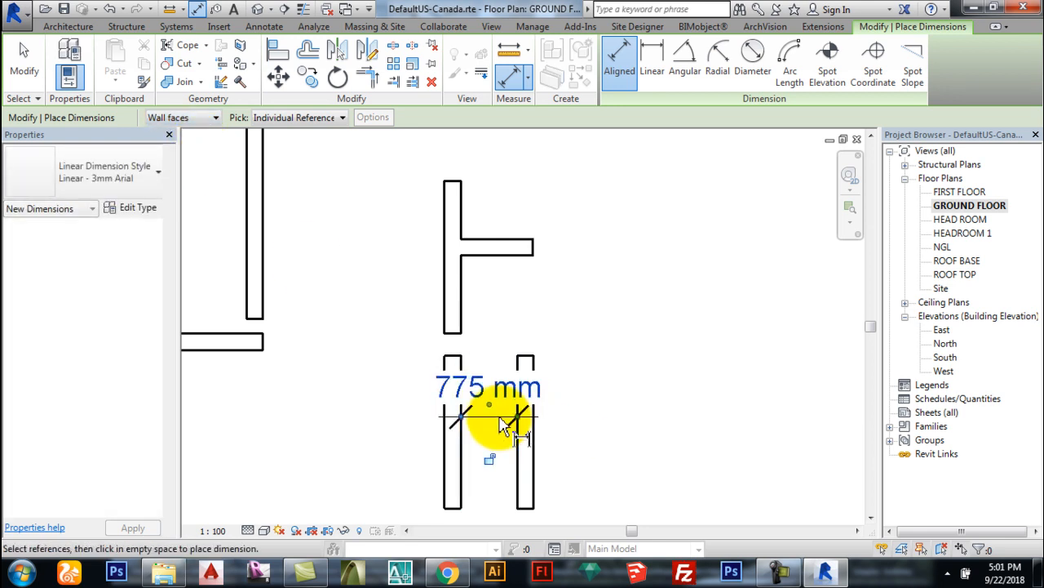
key(Escape)
key(Escape)
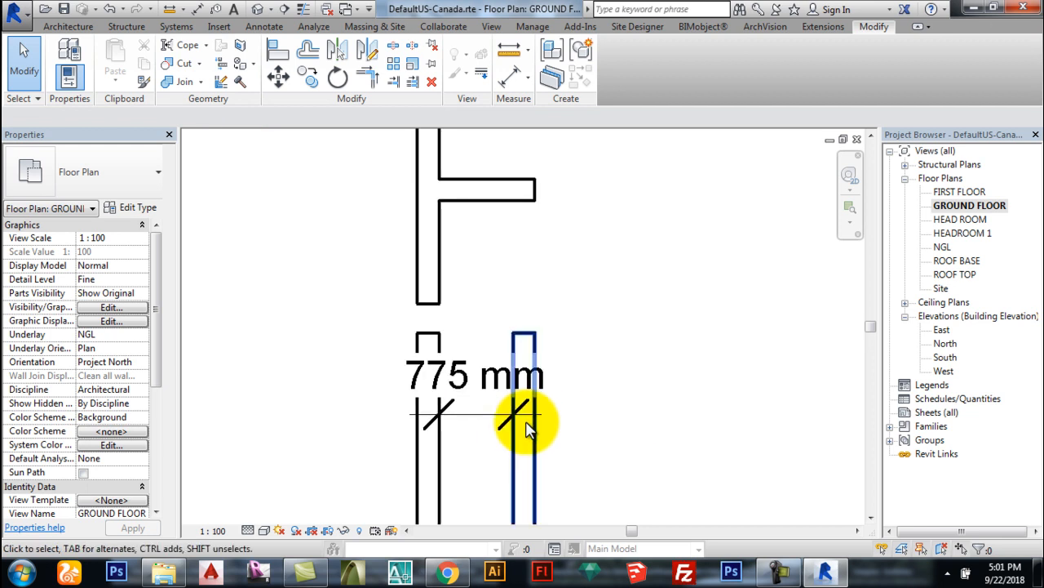
scroll(454, 425, down, 1)
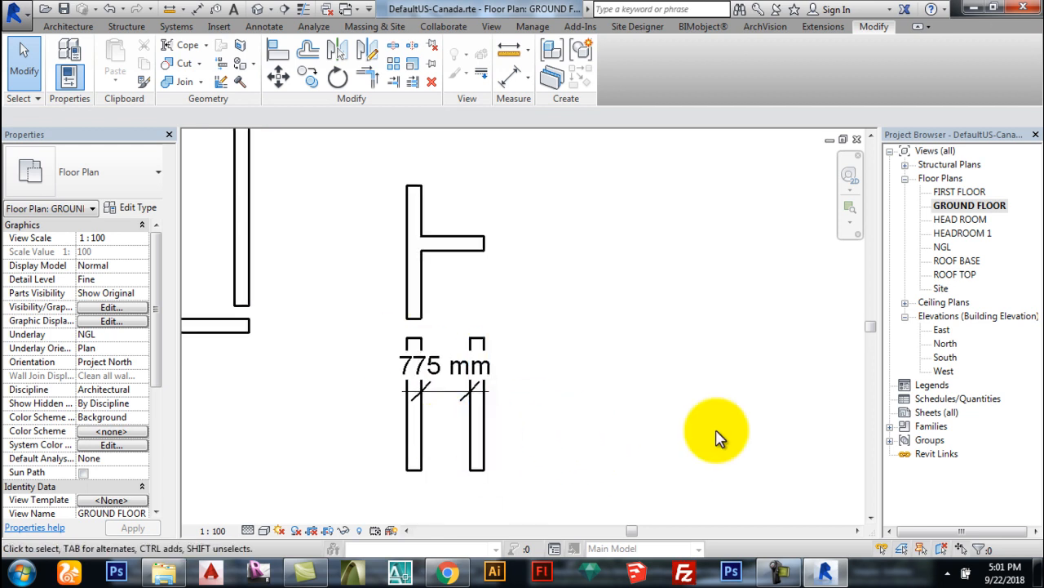
Step: Offset-copy the upper and lower-left walls 1225 mm to the right, then delete the old middle wall
click(308, 51)
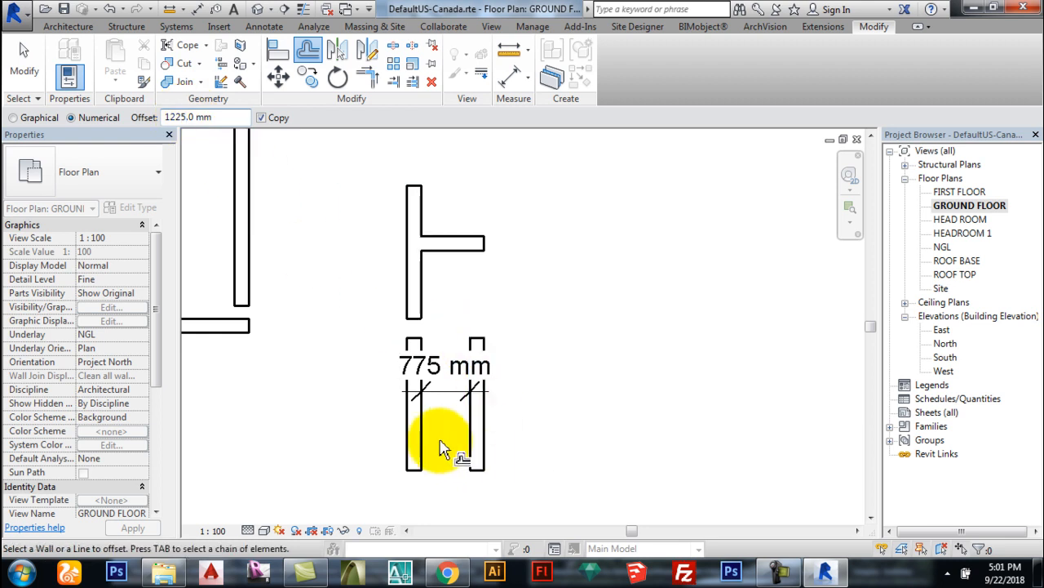
click(424, 210)
scroll(428, 200, up, 2)
scroll(424, 254, down, 2)
scroll(445, 449, up, 2)
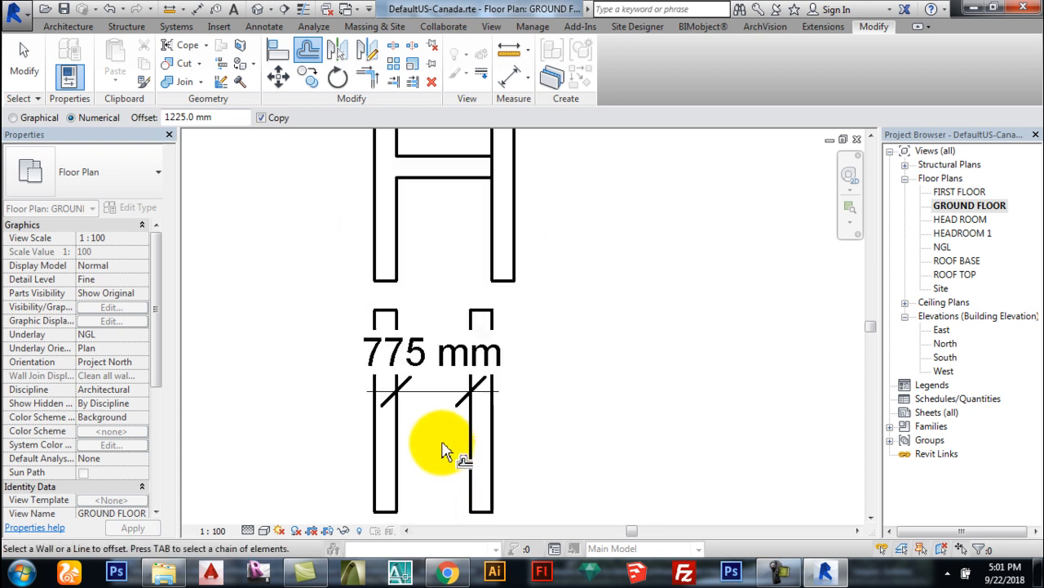
click(400, 457)
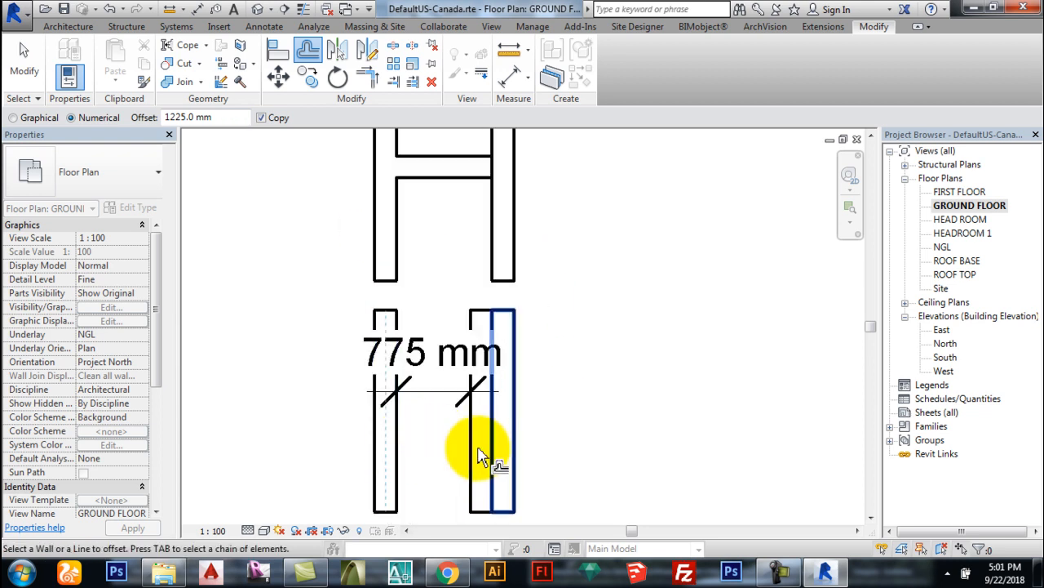
key(Escape)
click(471, 319)
key(Delete)
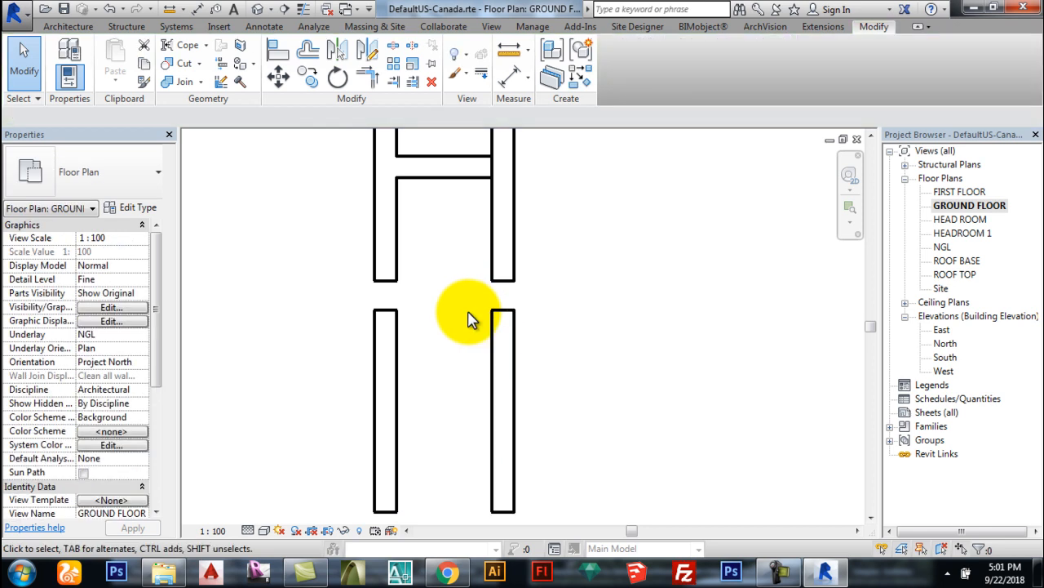
scroll(466, 385, down, 1)
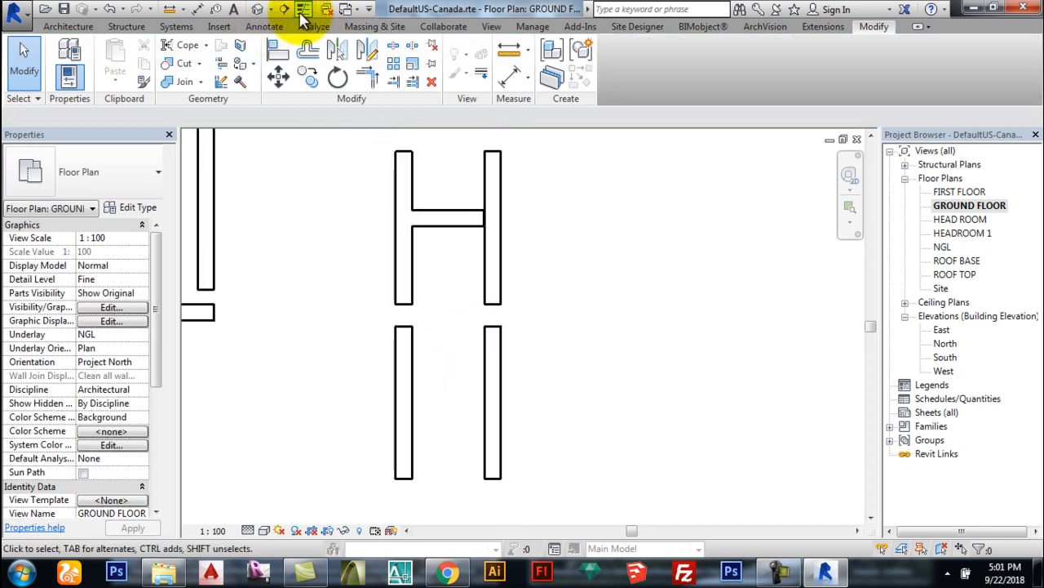
Step: Add a 1000 mm face-to-face dimension, then crossing-select and delete the right-hand walls, stub and dimension
click(197, 9)
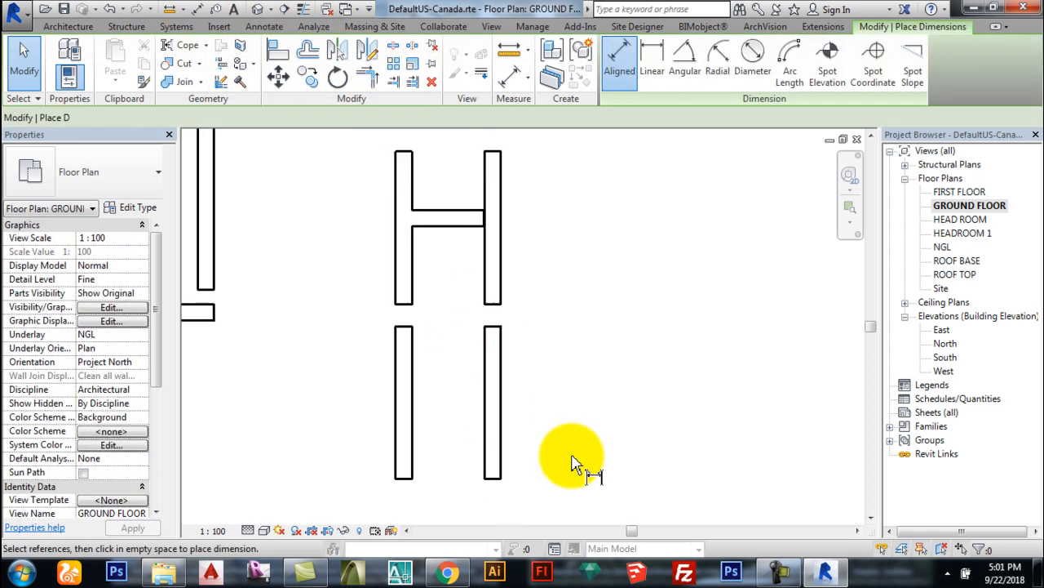
click(412, 399)
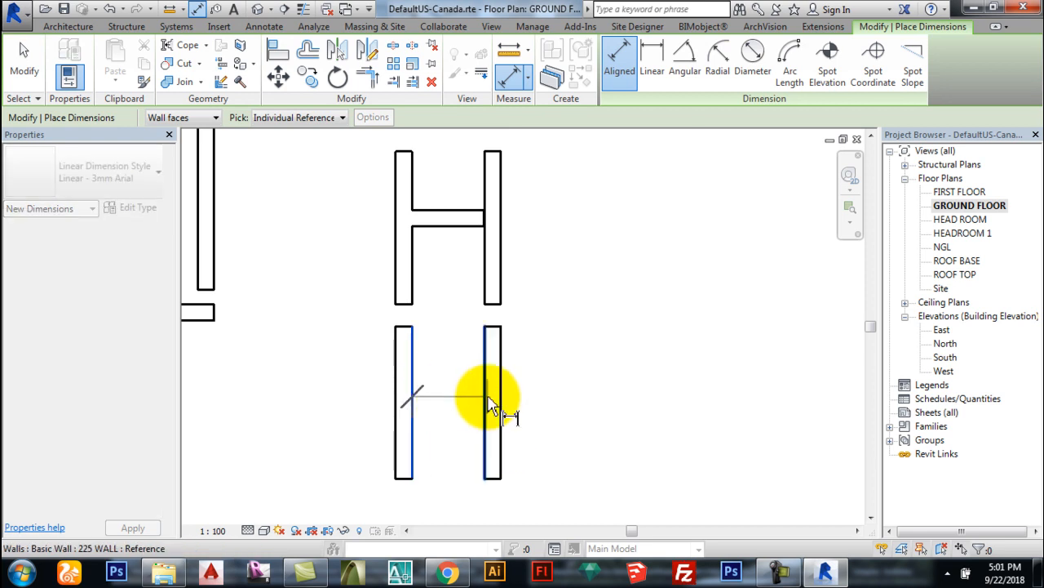
click(490, 406)
click(478, 416)
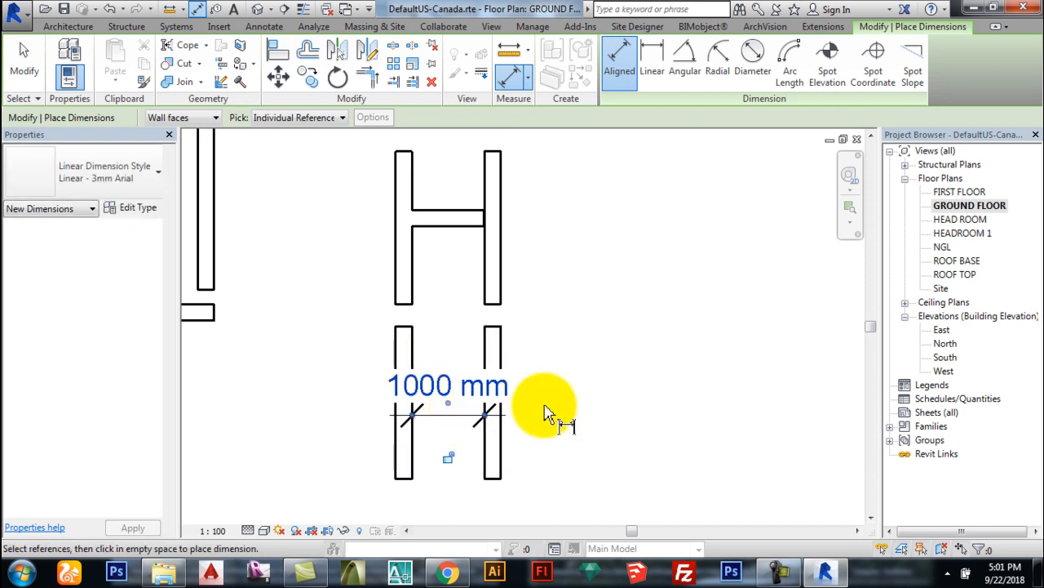
key(Escape)
key(Escape)
scroll(546, 413, down, 1)
mouse_move(588, 434)
mouse_down()
mouse_move(553, 382)
mouse_move(483, 208)
mouse_up()
key(Delete)
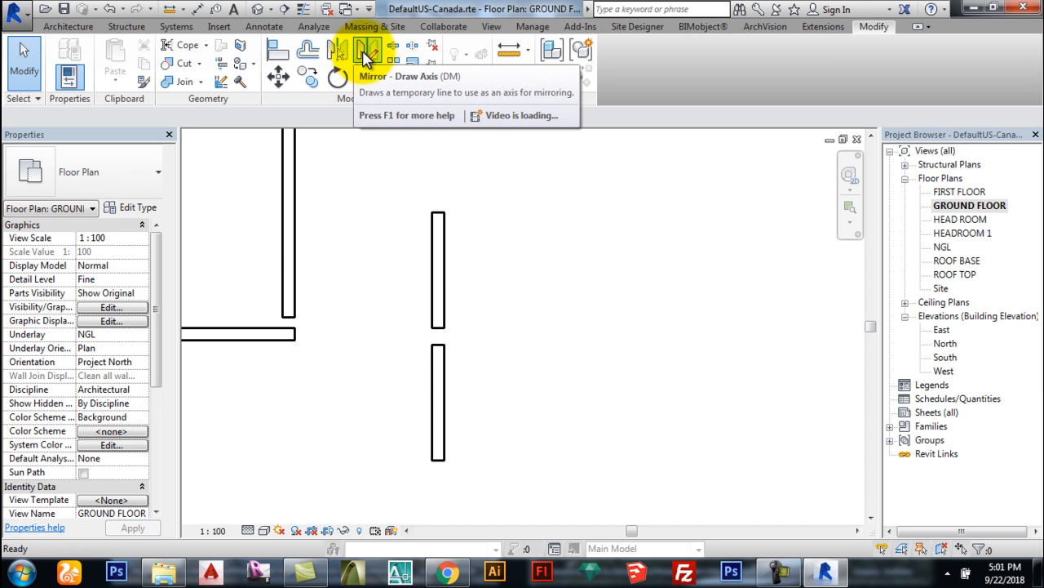
Step: Mirror-copy the upper wall about a drawn vertical axis so the copy sits 2600 mm right
scroll(438, 214, up, 1)
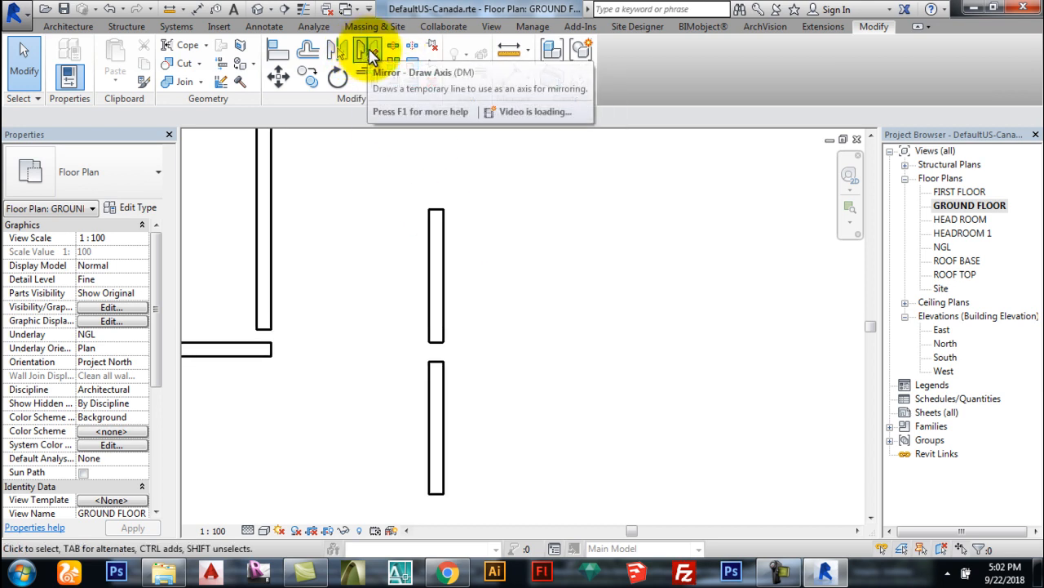
click(436, 227)
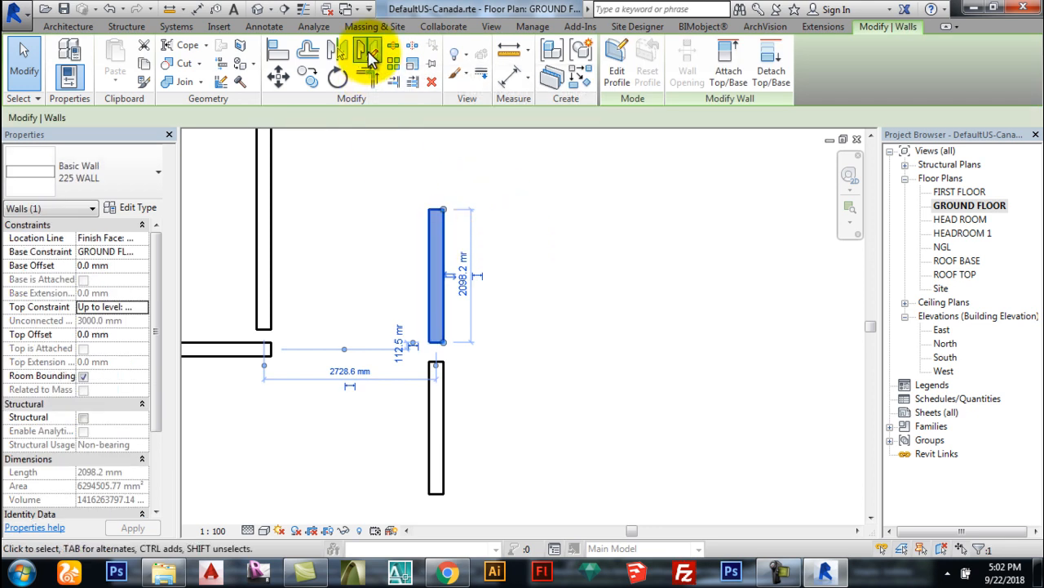
click(368, 49)
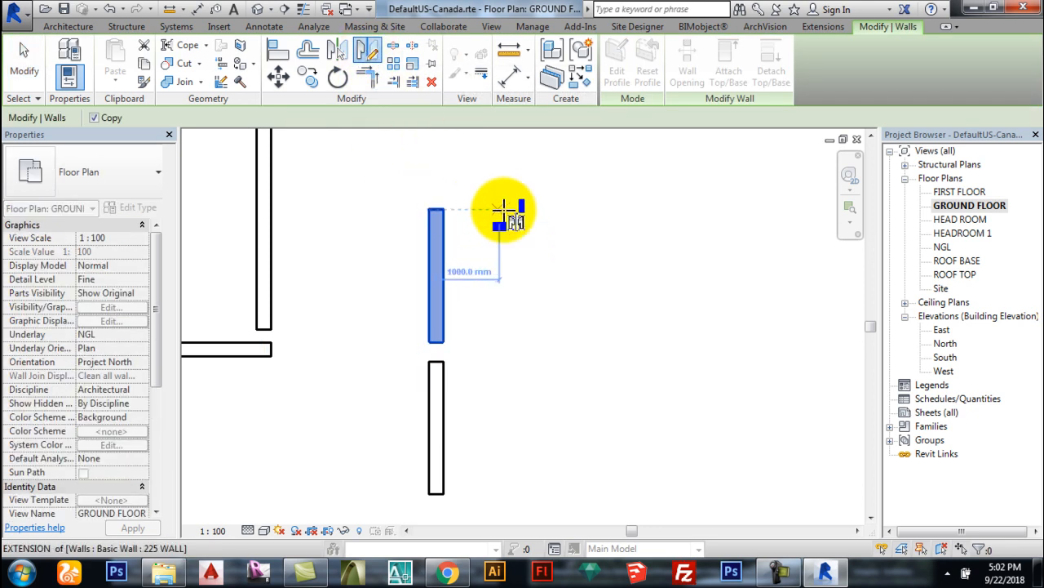
click(520, 297)
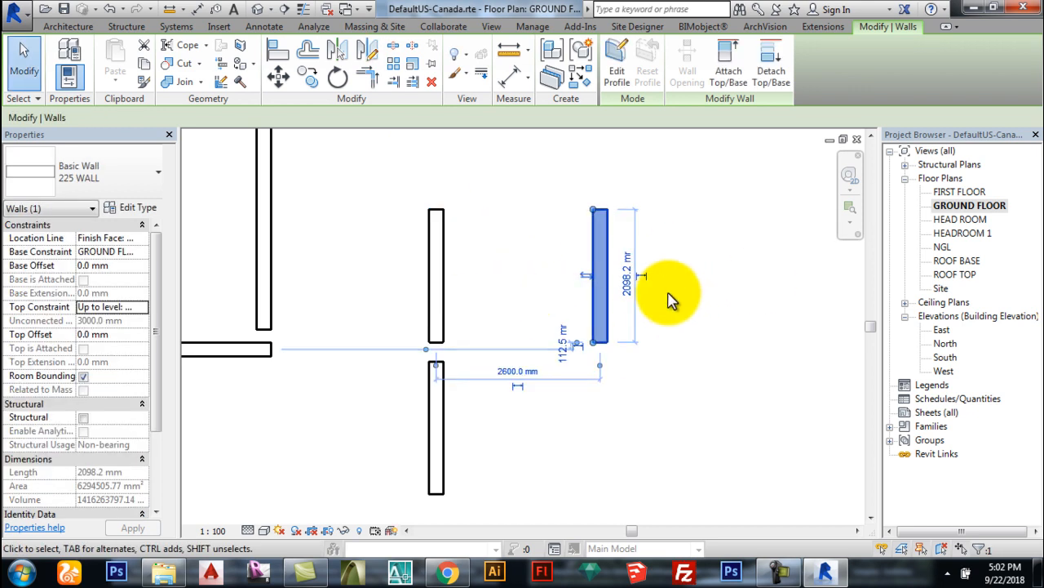
Step: Try splitting the upper wall with a 25.4 mm gap and shortening it, then undo
click(413, 51)
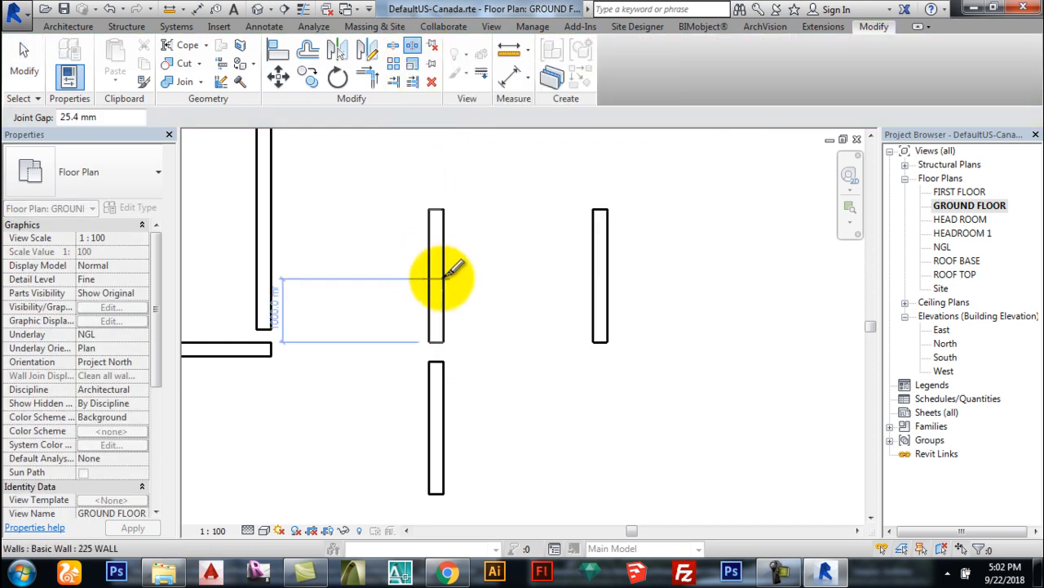
scroll(455, 274, up, 3)
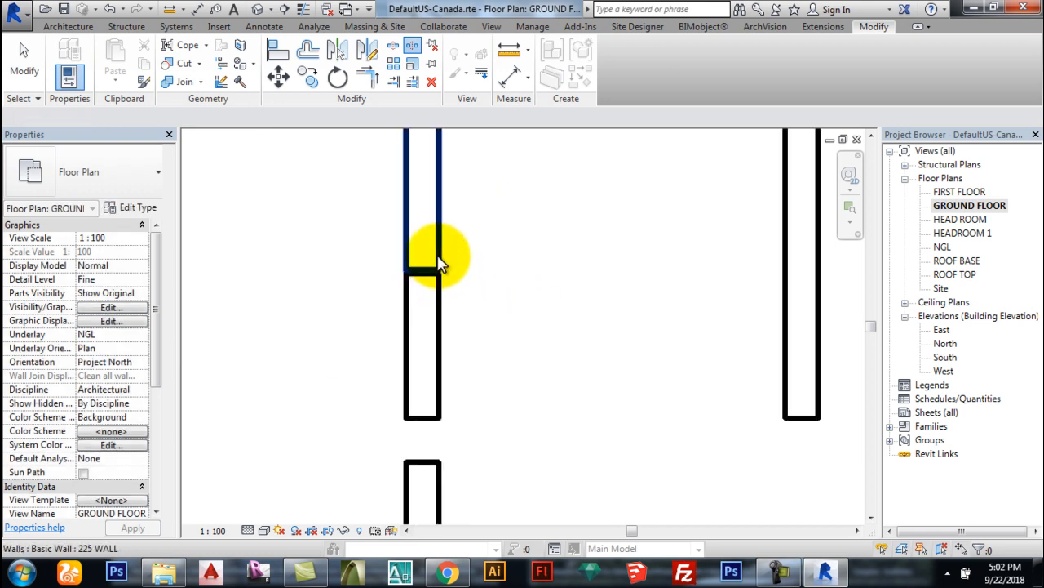
click(439, 269)
drag(439, 265, 438, 233)
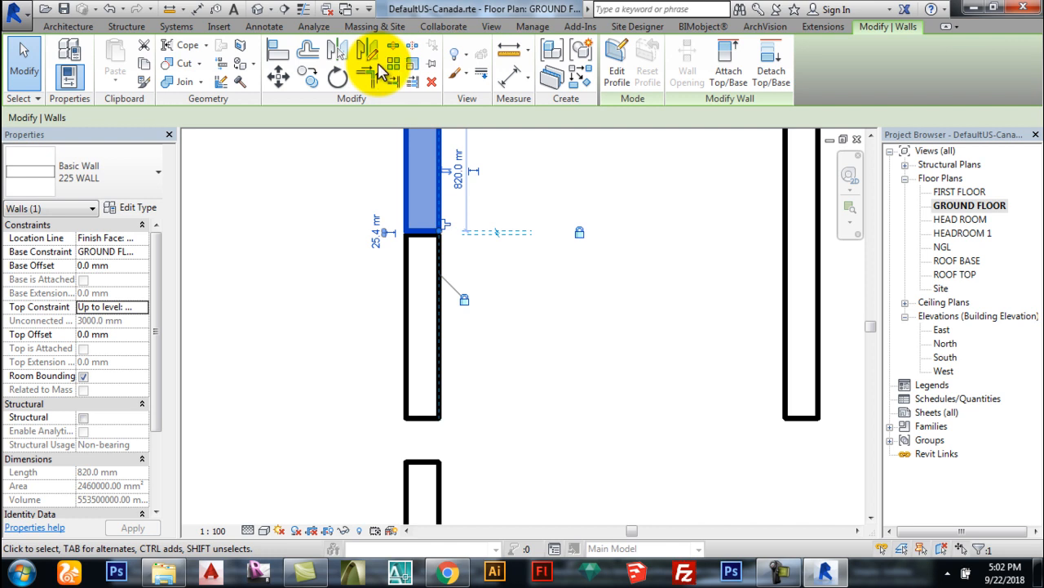
key(ctrl+z)
key(ctrl+z)
Step: Split the wall with Split Element and drag the upper piece's end to make it 700 mm
click(393, 49)
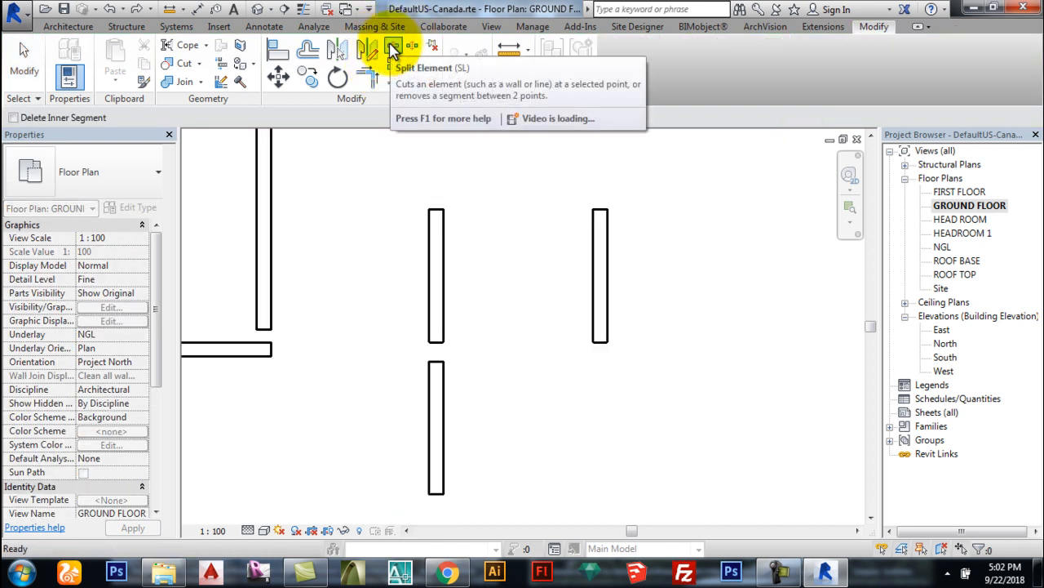
click(443, 272)
key(Escape)
scroll(426, 256, up, 2)
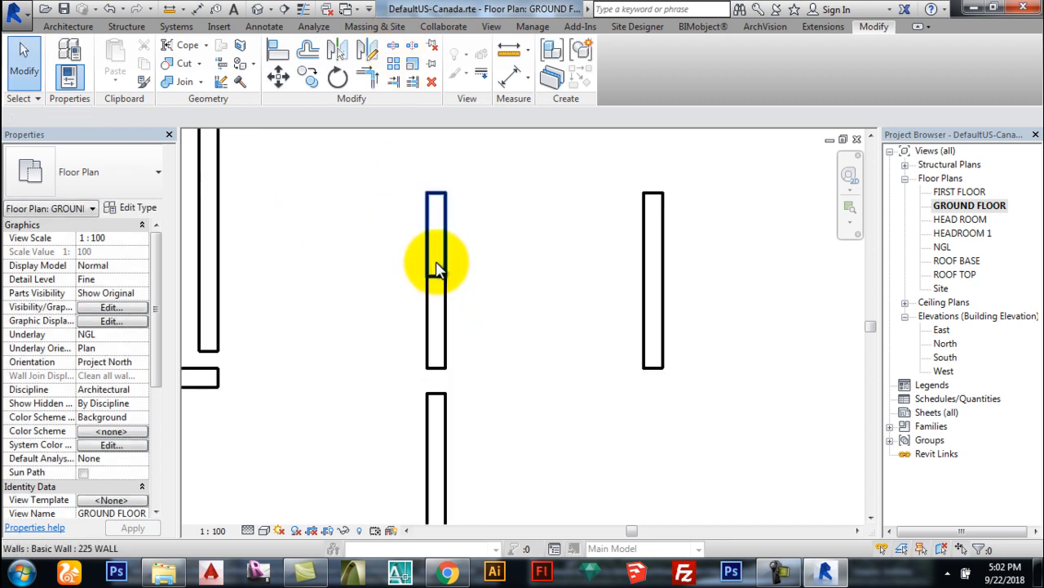
click(435, 266)
drag(445, 278, 443, 253)
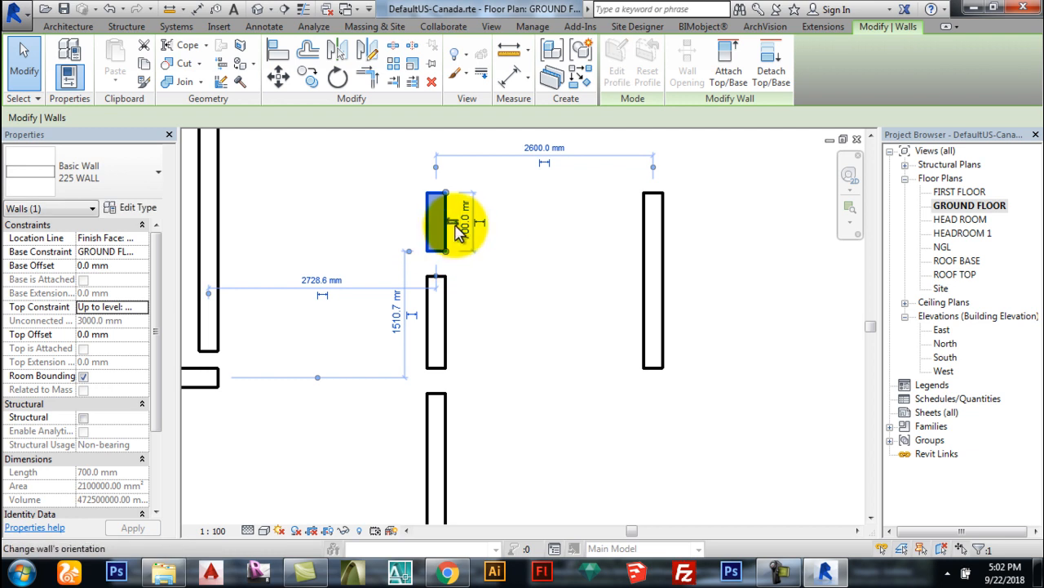
Step: Move the short wall further to the left
key(Escape)
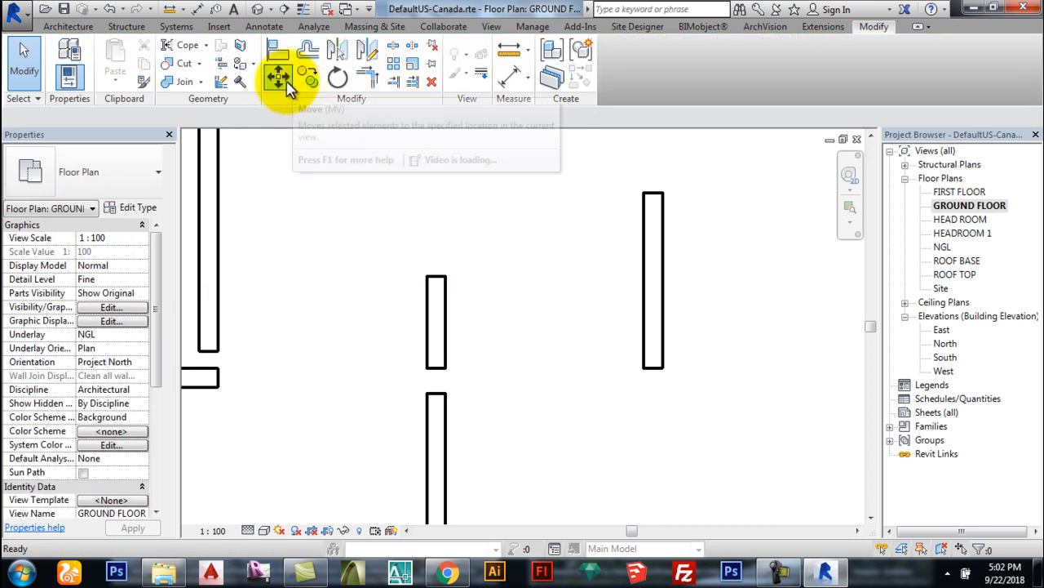
click(441, 300)
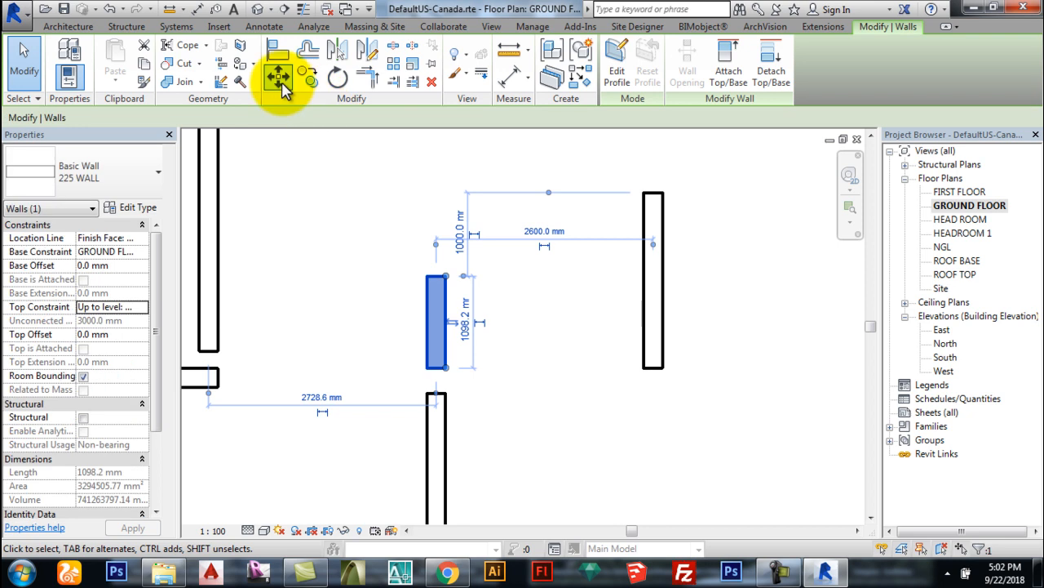
click(282, 88)
click(438, 308)
click(369, 252)
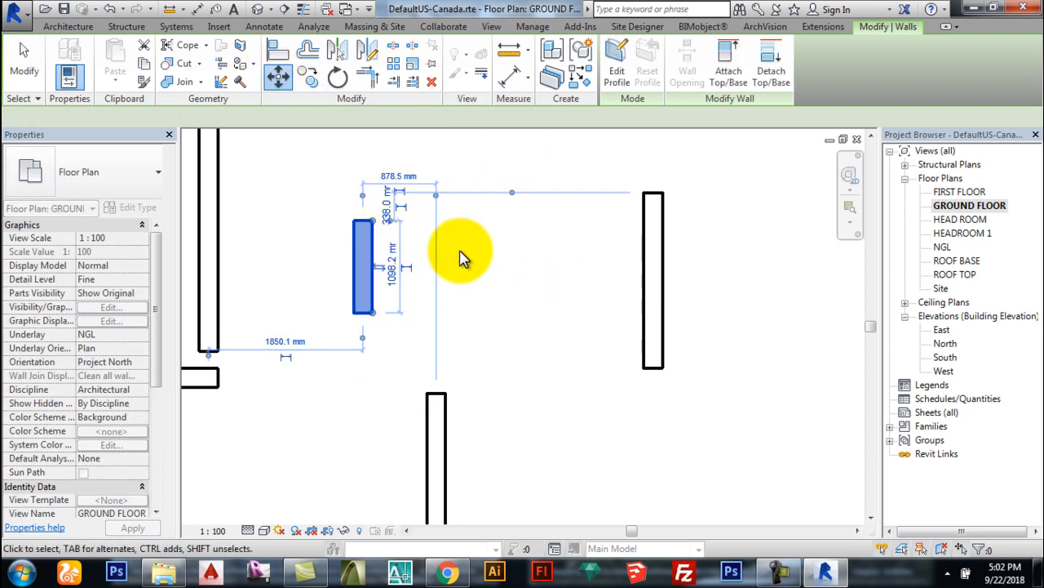
Step: Copy the wall 1200 mm to the right and rotate the copy about 29° off vertical
click(308, 81)
click(364, 219)
click(465, 245)
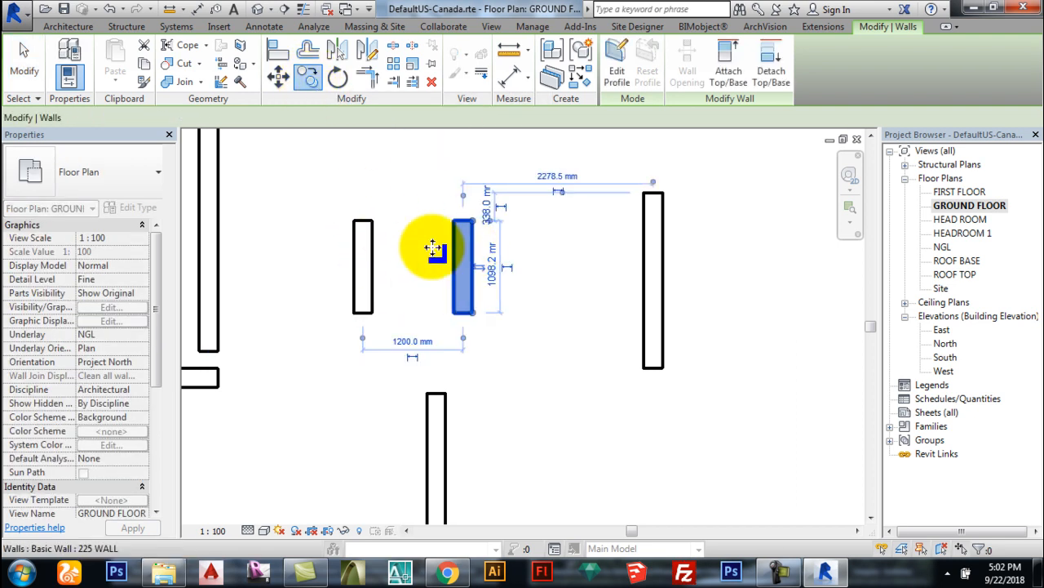
click(337, 78)
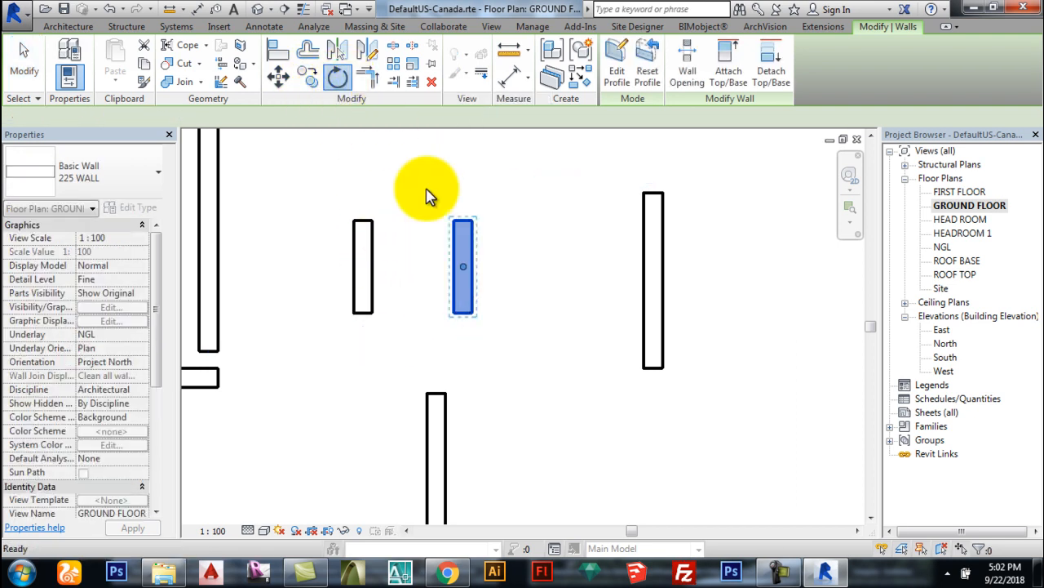
click(461, 173)
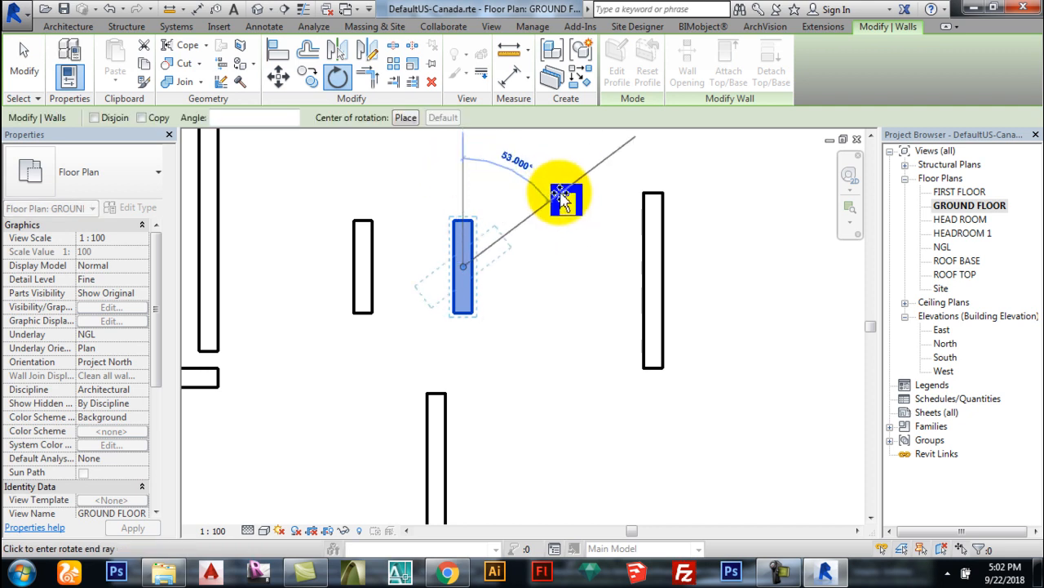
click(582, 209)
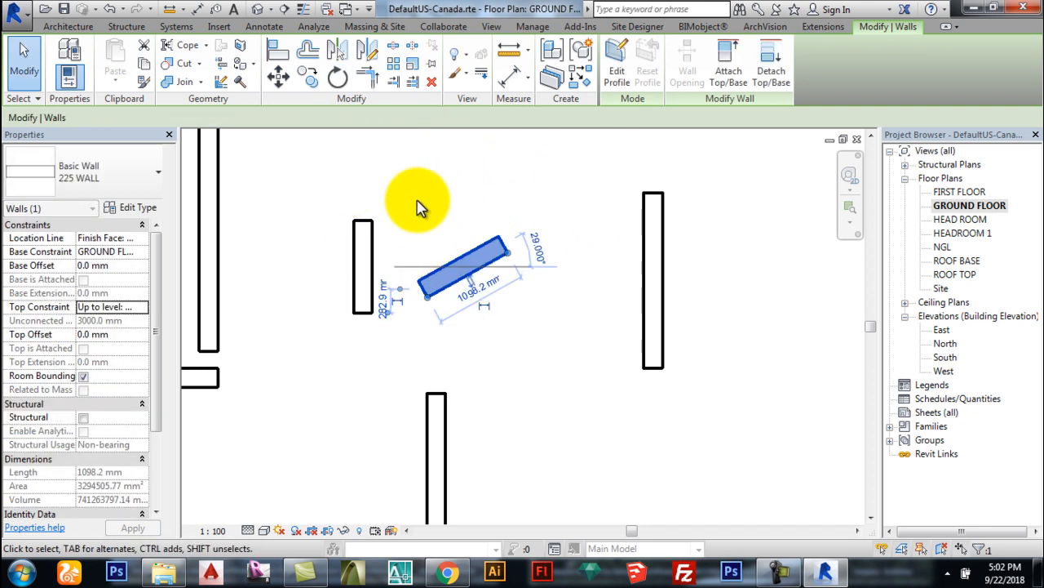
scroll(551, 338, down, 1)
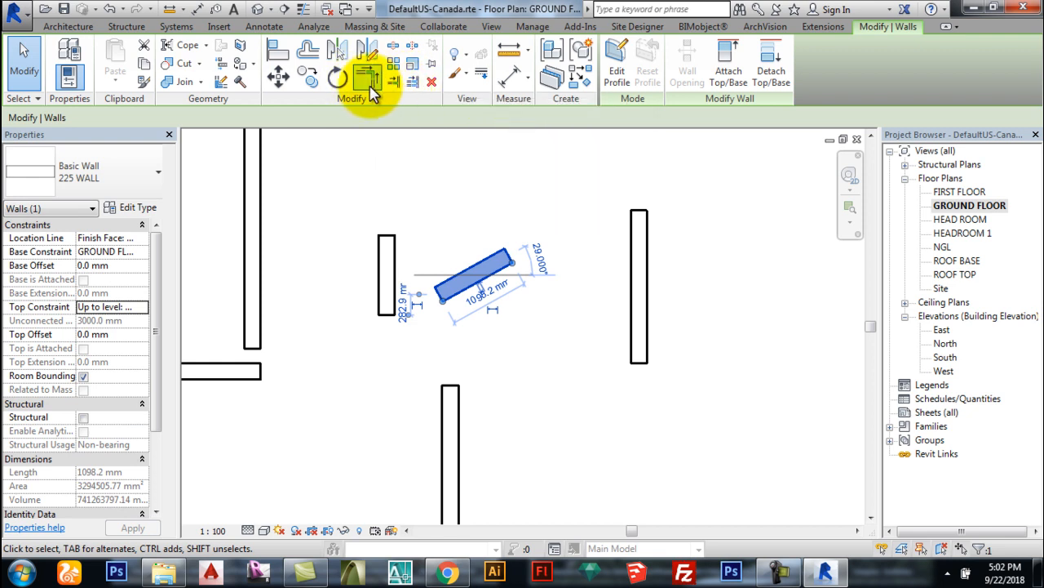
Step: Join the horizontal and vertical walls into a corner with Trim/Extend to Corner
click(372, 91)
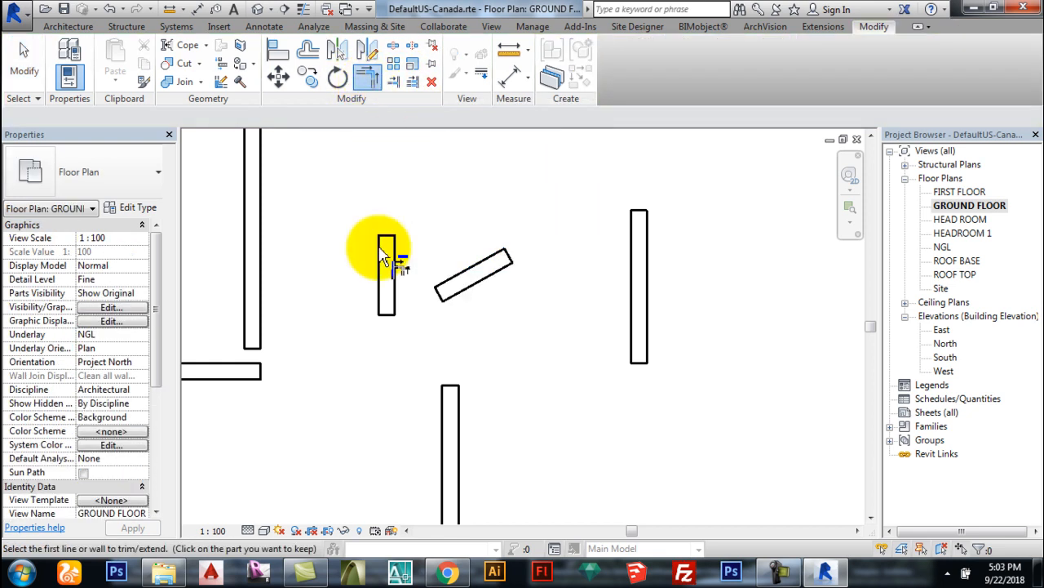
click(214, 374)
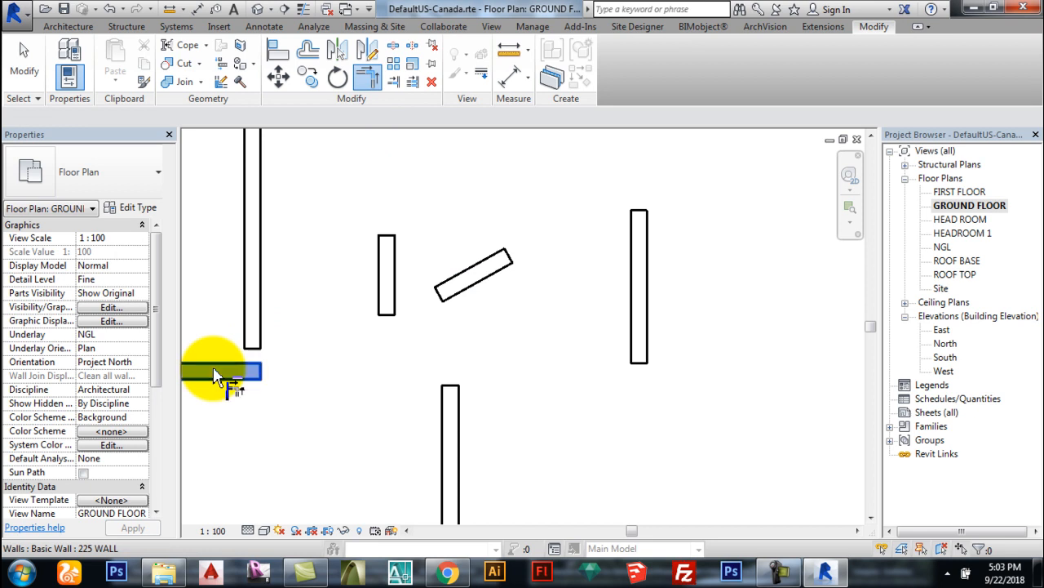
click(258, 338)
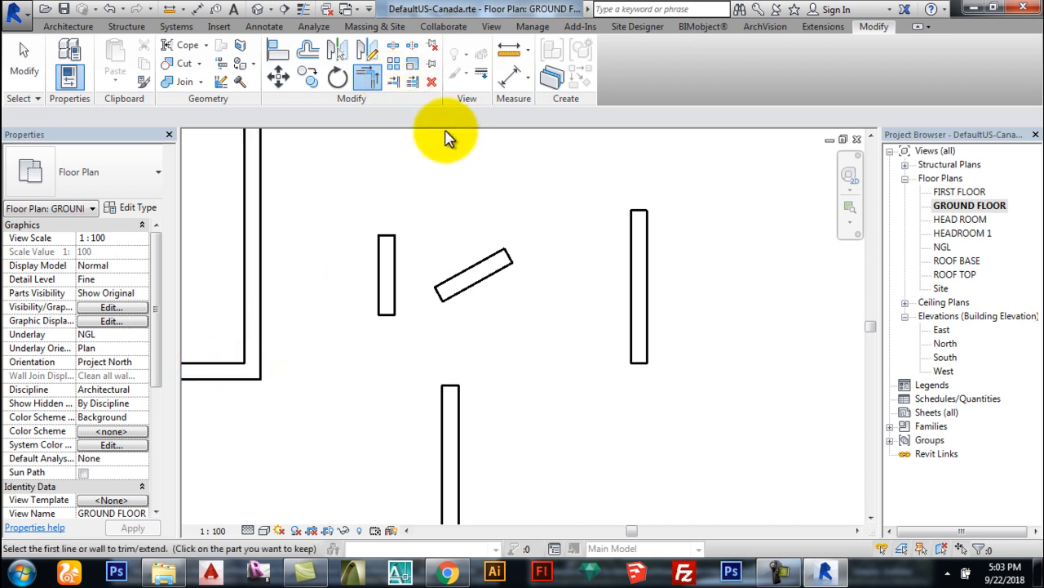
Step: Array the right vertical wall into a row of 5 copies
click(395, 69)
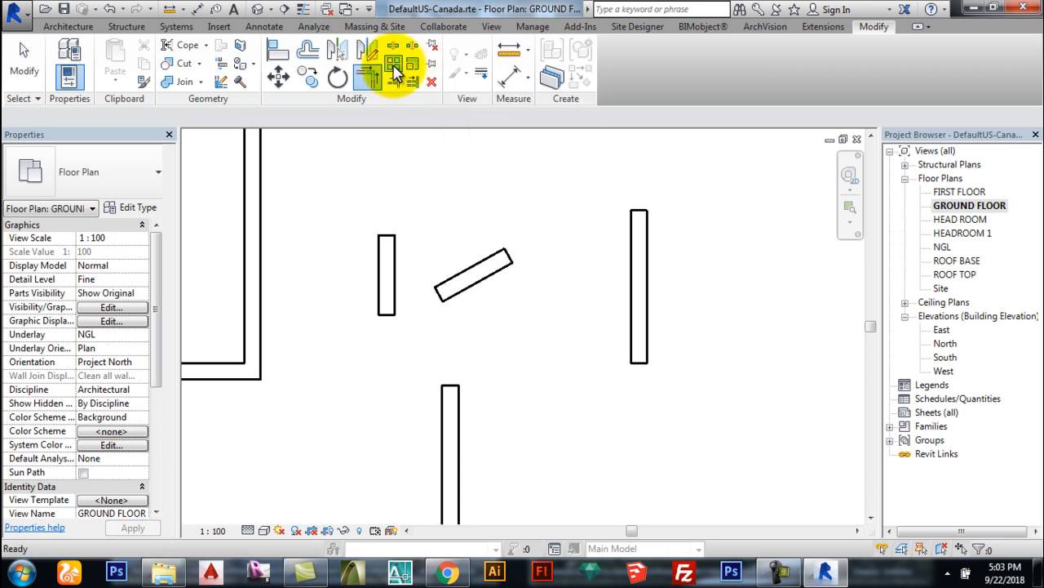
click(608, 271)
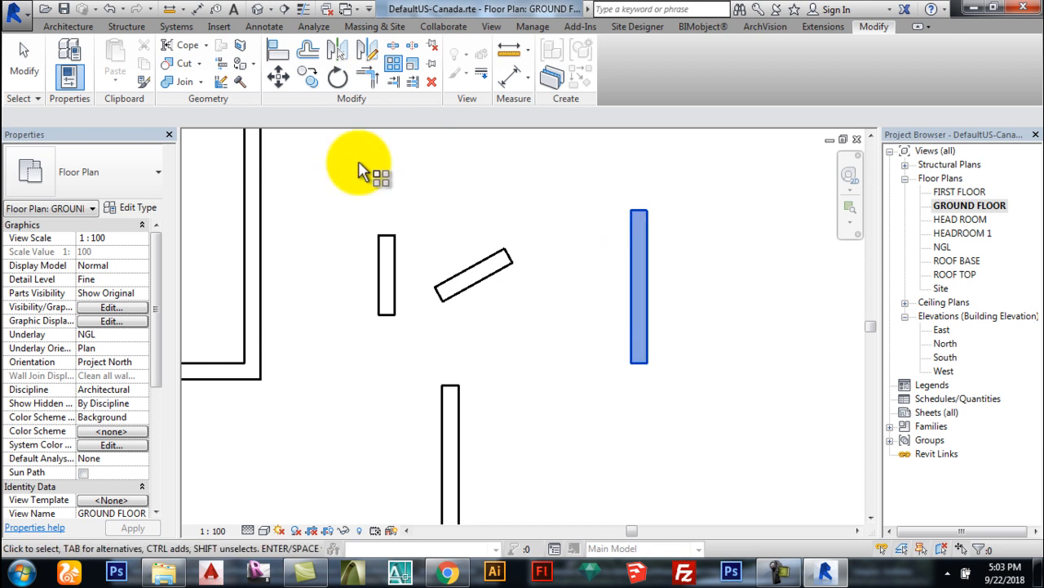
click(395, 69)
scroll(498, 282, down, 2)
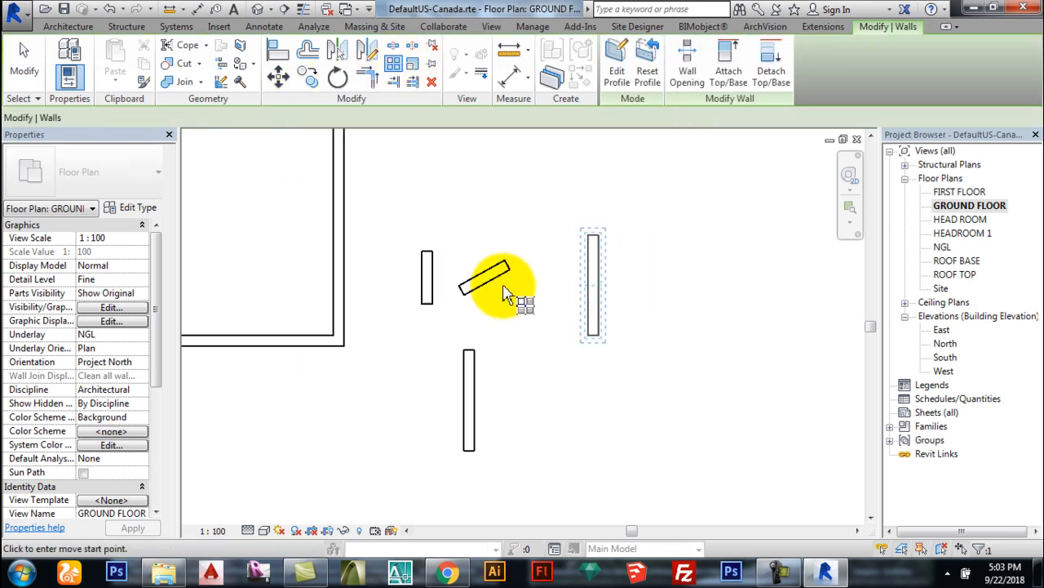
click(598, 239)
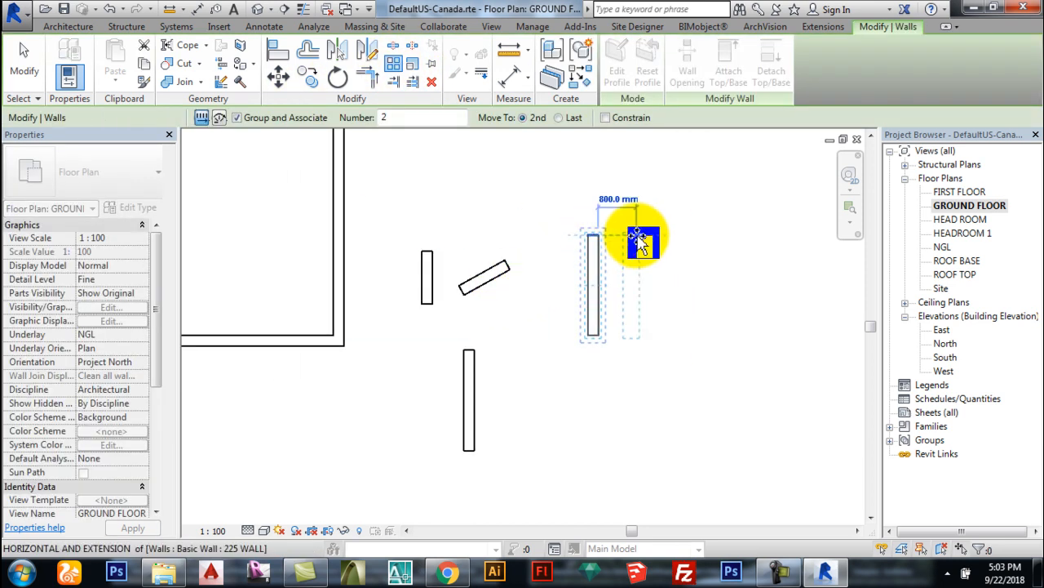
click(654, 243)
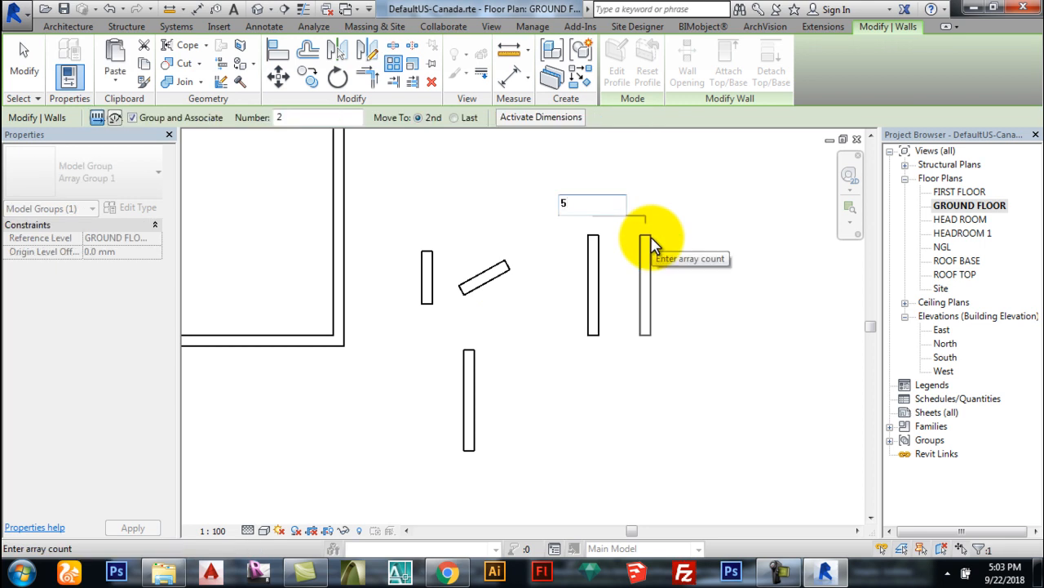
text(5)
key(Return)
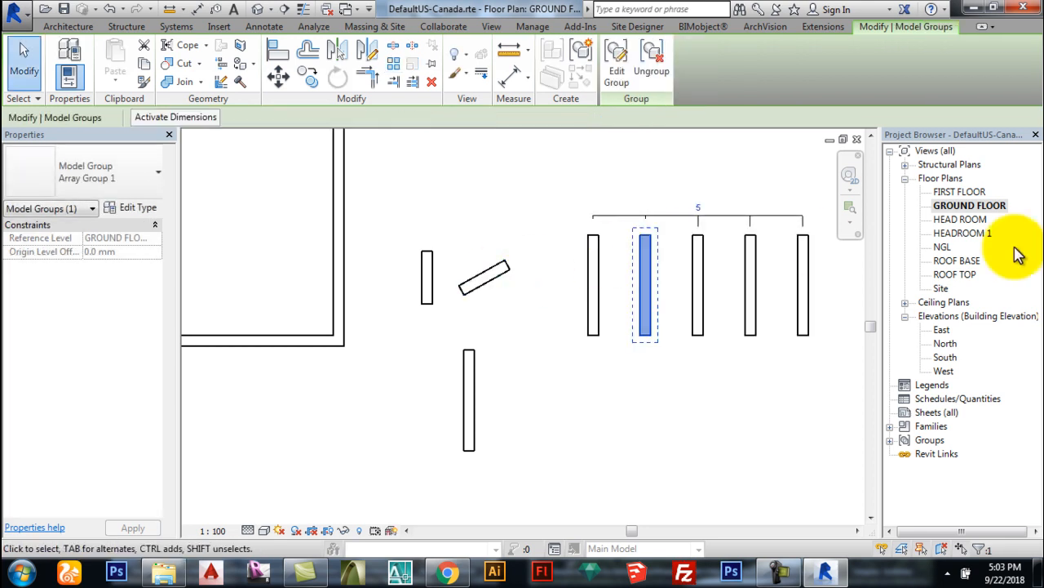
Step: Delete the arrayed wall copies and the remaining right-hand array wall
click(812, 175)
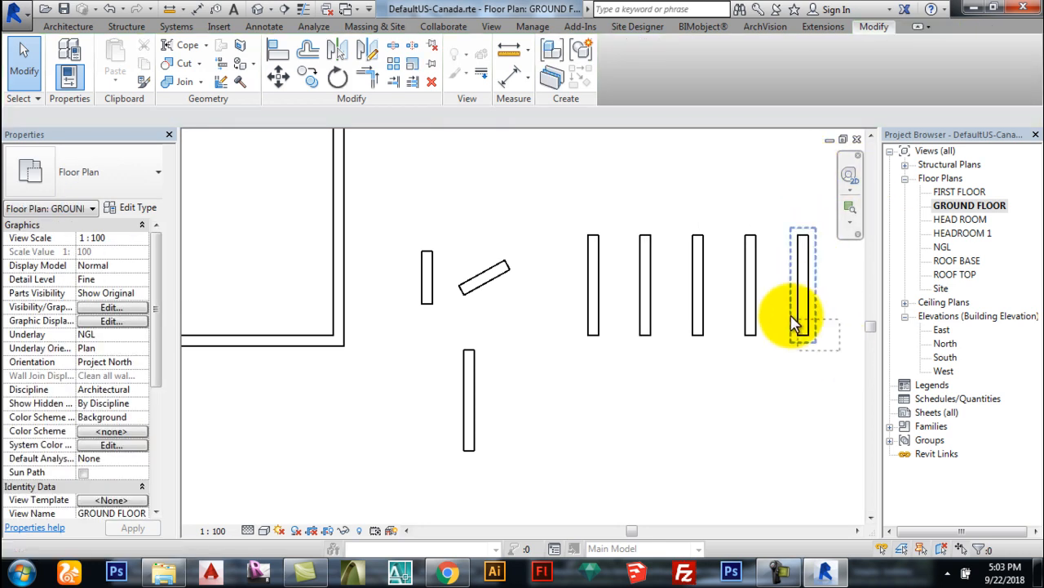
click(642, 245)
key(Delete)
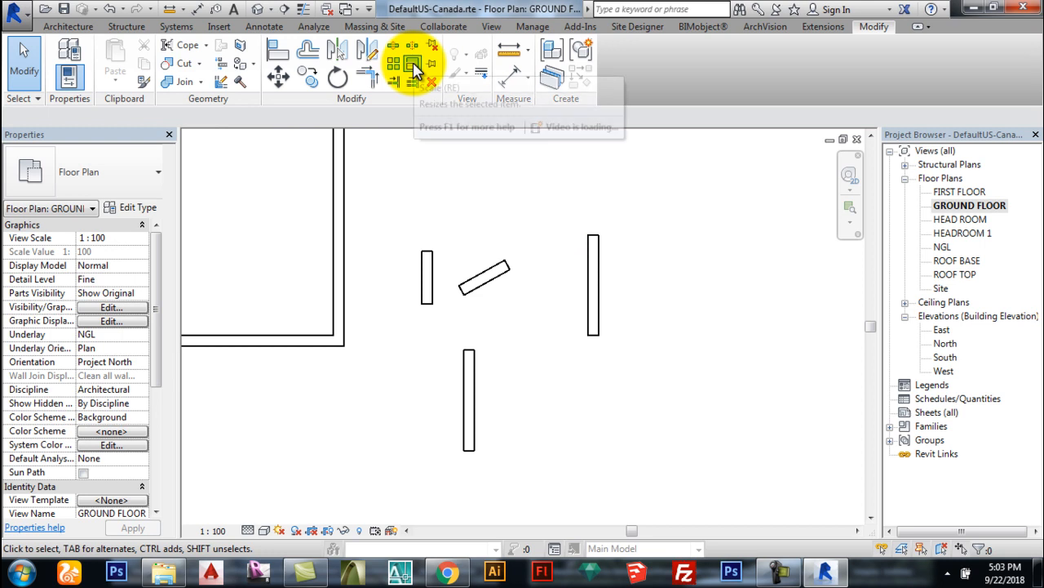
click(589, 296)
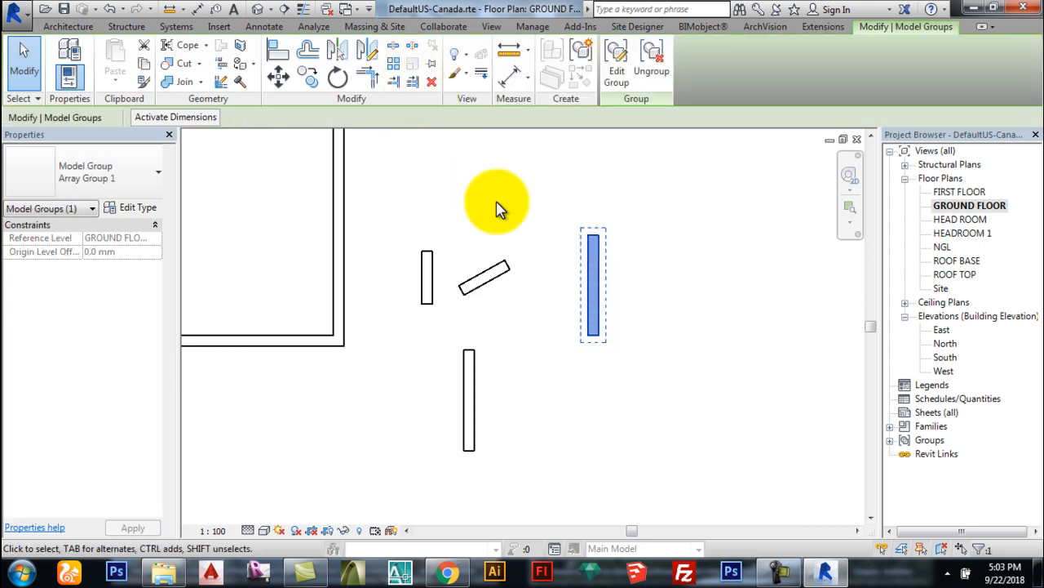
key(Delete)
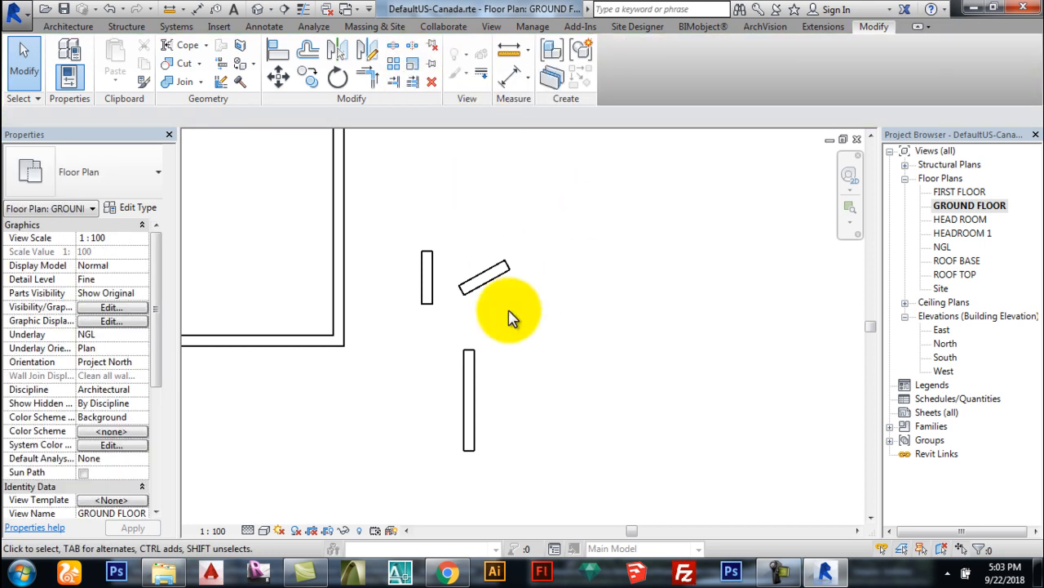
Step: Scale the lower vertical wall from its top end, stretching it to about 4673 mm
click(468, 379)
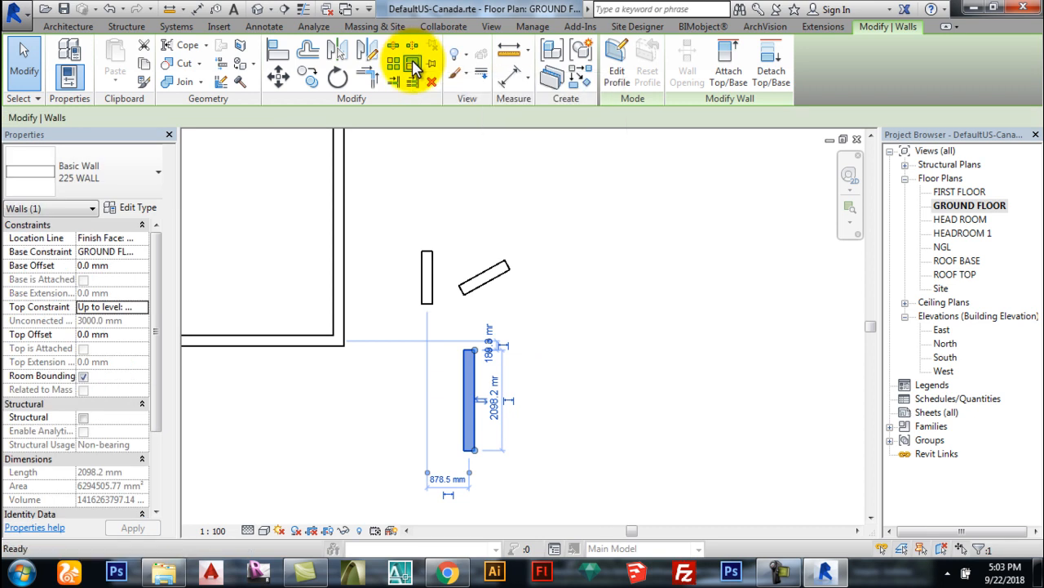
click(412, 63)
click(478, 359)
click(474, 488)
scroll(541, 448, down, 3)
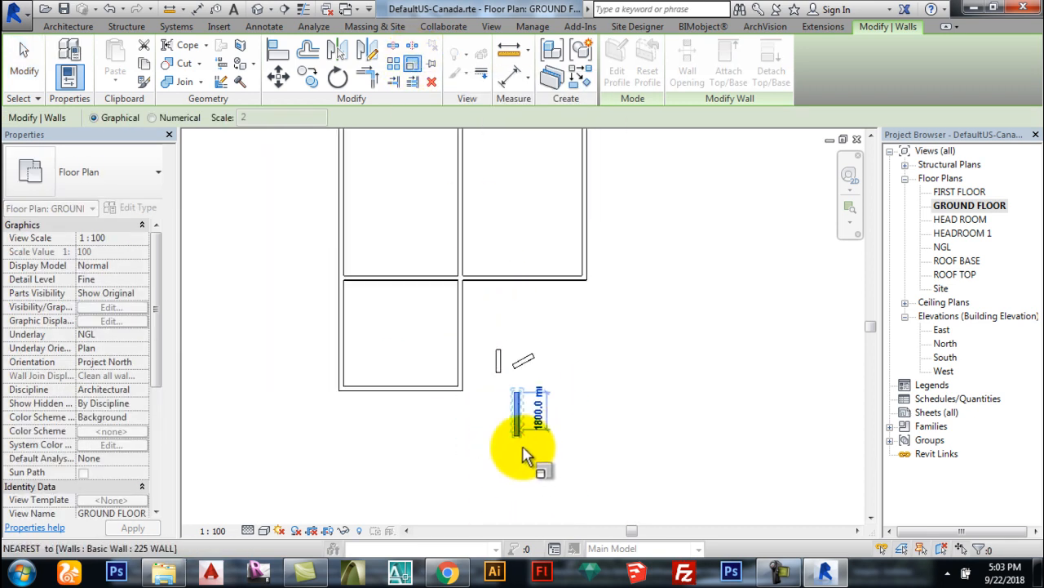
click(457, 500)
scroll(526, 490, up, 2)
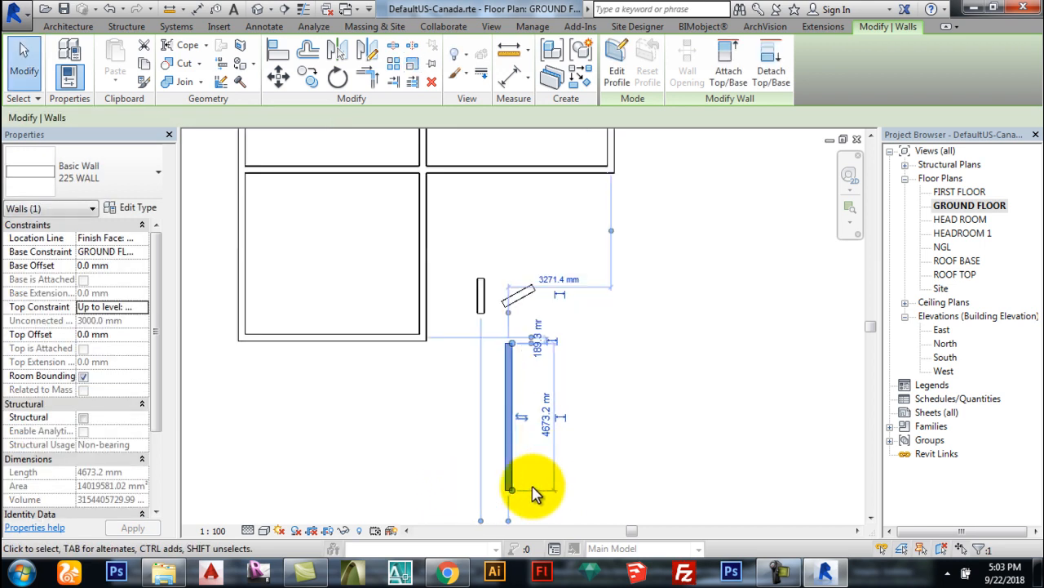
Step: Scale the same wall from its bottom end down to 1400 mm long
click(431, 66)
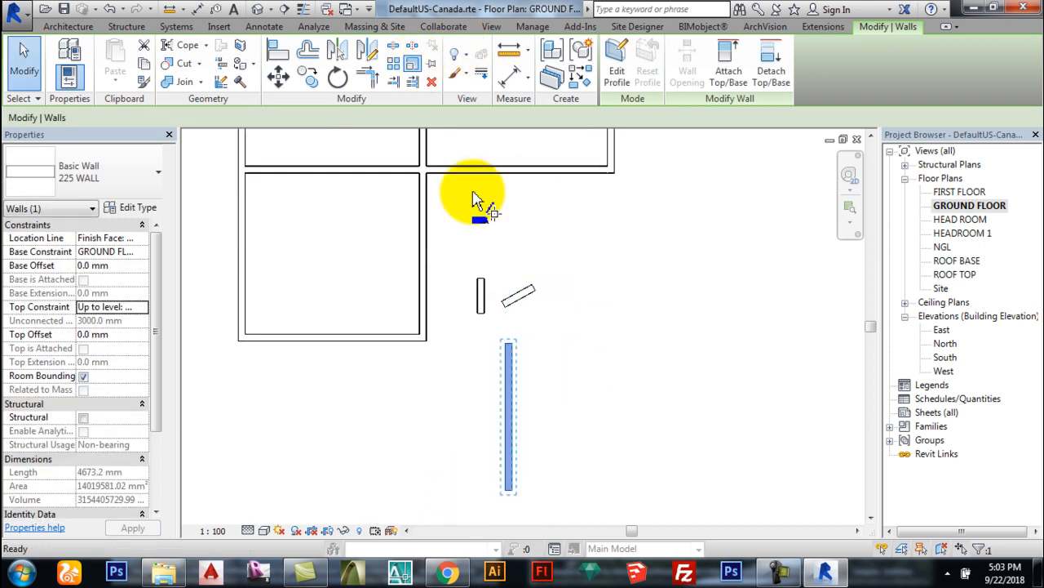
click(511, 490)
click(511, 347)
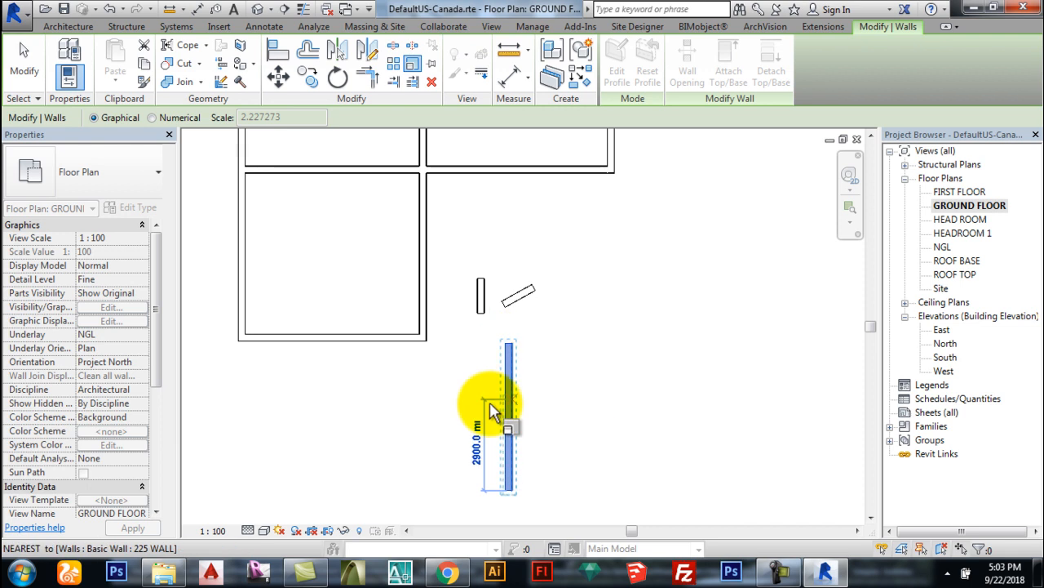
click(454, 449)
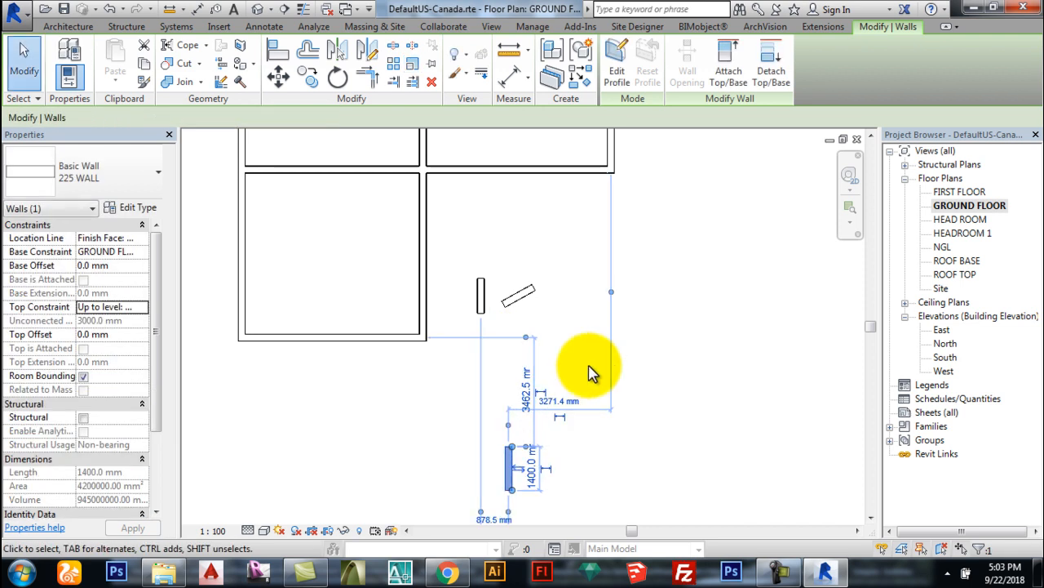
click(681, 389)
Step: Crossing-select the three small stray test walls and delete them
scroll(590, 368, down, 2)
scroll(550, 416, up, 2)
drag(605, 469, 502, 221)
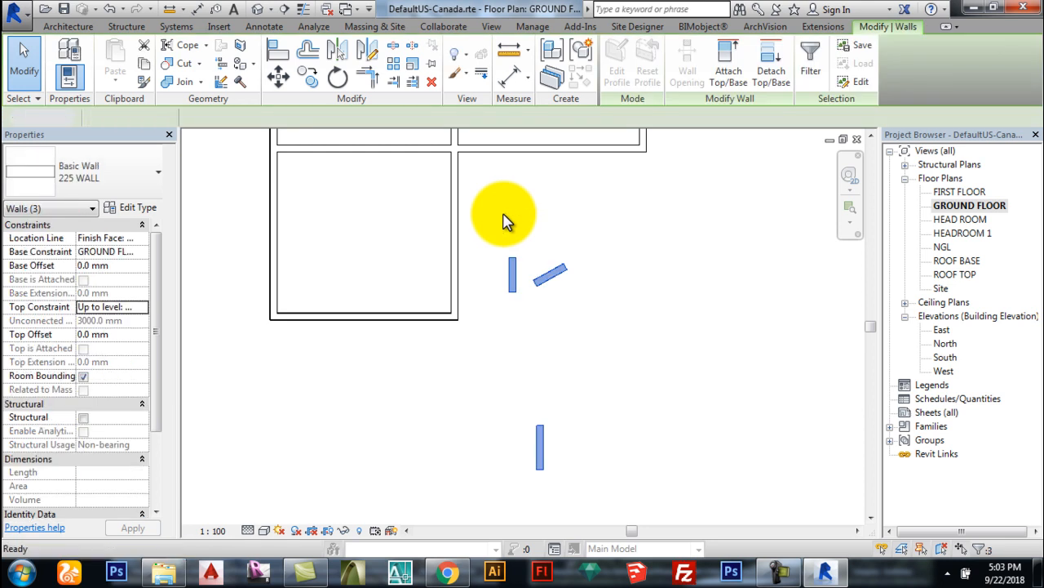
key(Delete)
scroll(481, 362, down, 2)
scroll(577, 317, down, 2)
scroll(523, 206, up, 5)
scroll(482, 164, down, 1)
scroll(427, 168, up, 6)
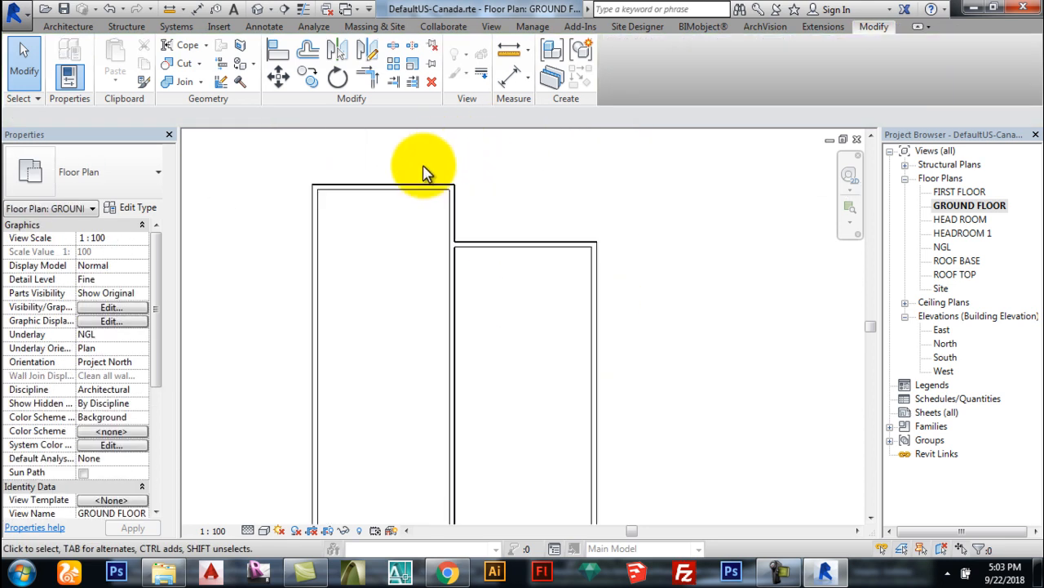
Step: Turn on Thin Lines from the Quick Access Toolbar and zoom in on the wall corners
scroll(282, 213, up, 1)
scroll(275, 233, up, 1)
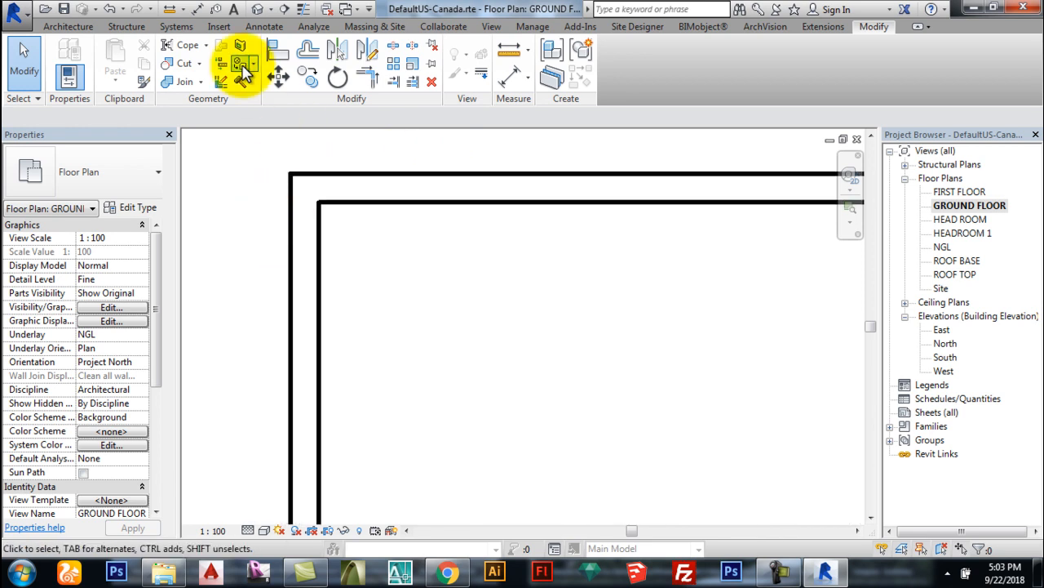
click(302, 10)
scroll(282, 196, up, 4)
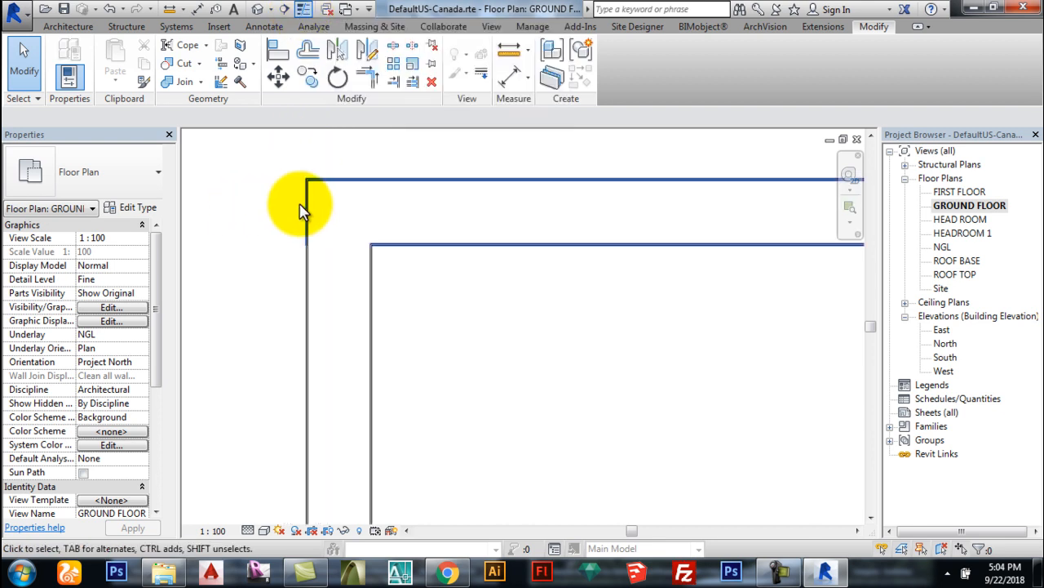
scroll(296, 190, up, 4)
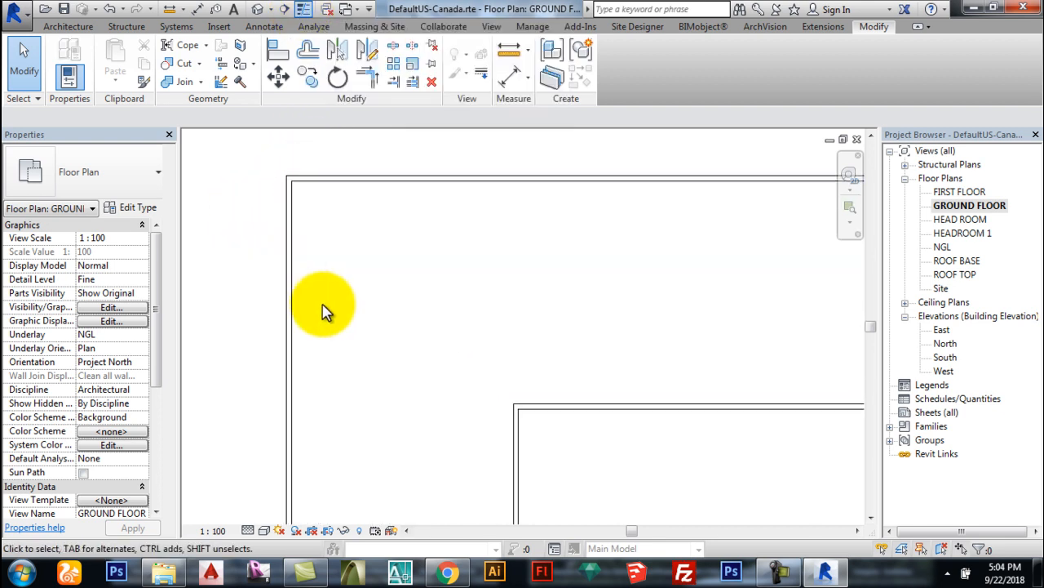
scroll(267, 469, up, 1)
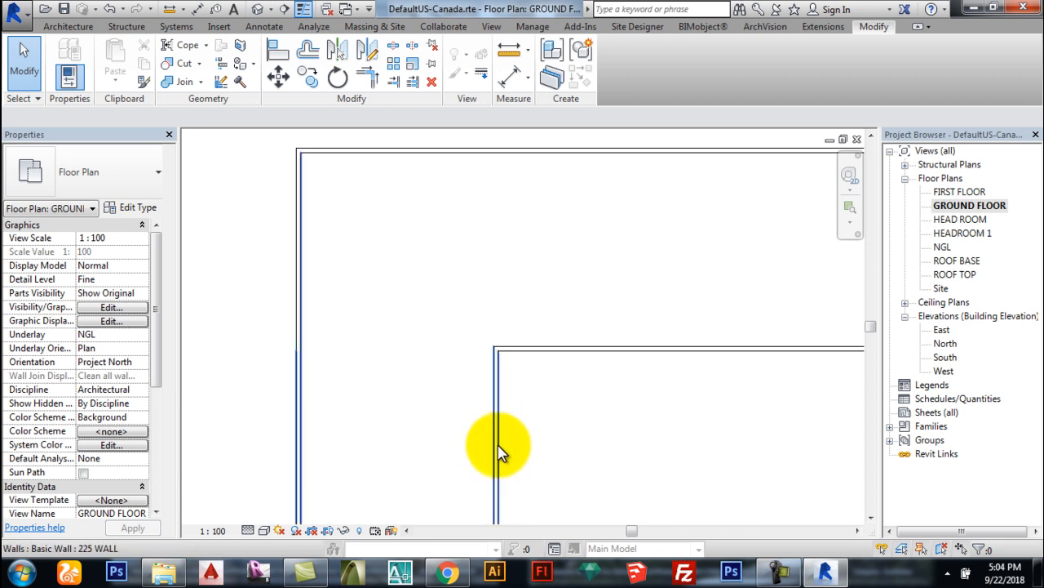
scroll(499, 434, up, 1)
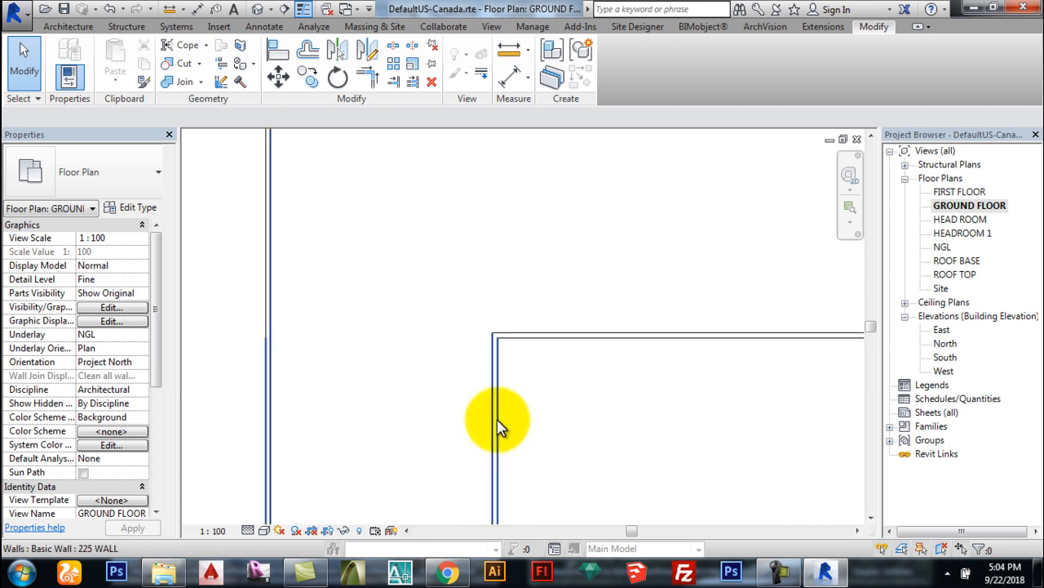
scroll(350, 326, down, 2)
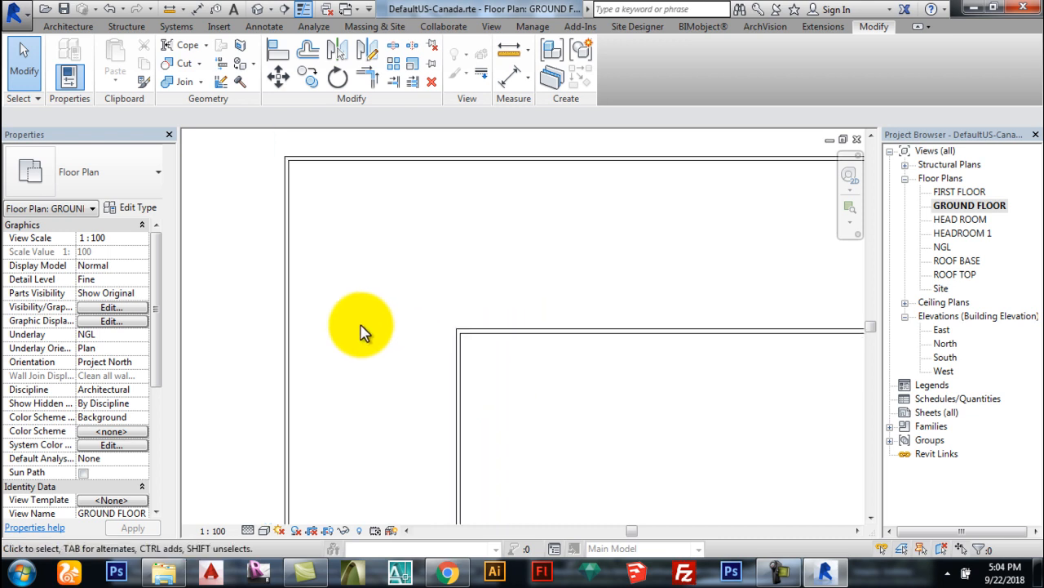
scroll(401, 298, down, 2)
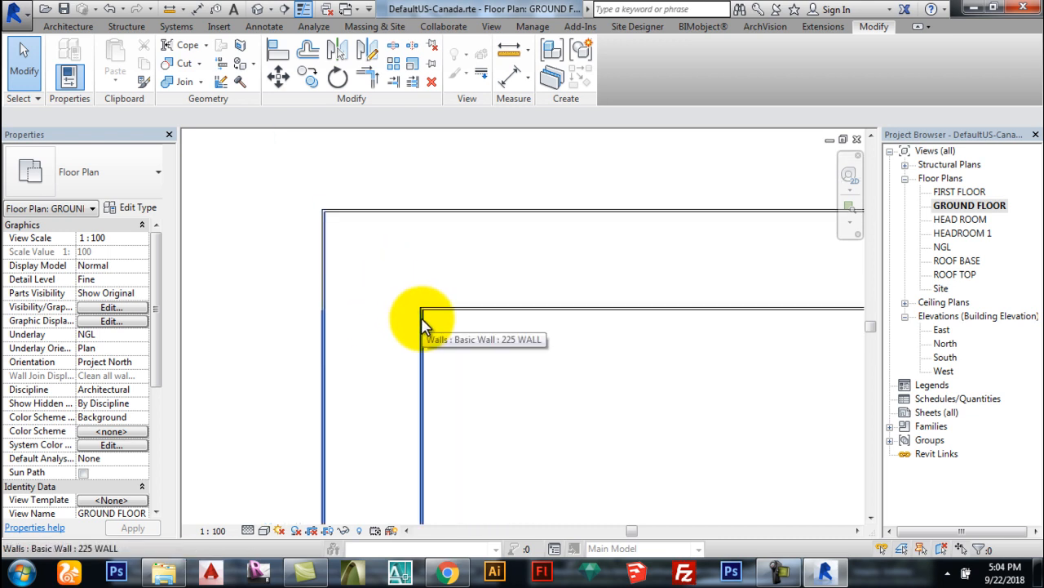
Step: From a wall's Override Graphics by Category, open Visibility/Graphics and pick the Walls category
click(423, 324)
right_click(423, 324)
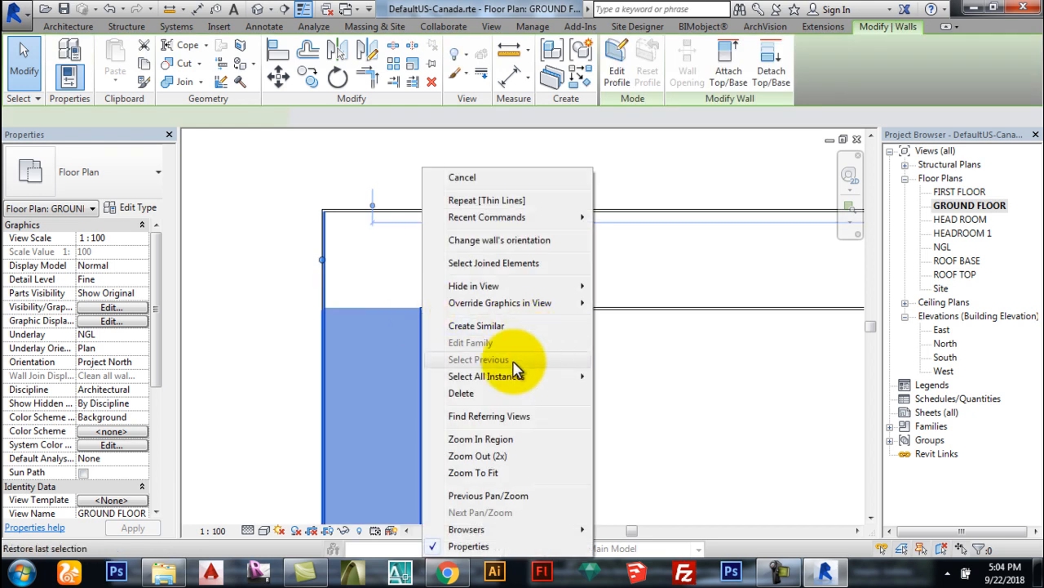
mouse_move(518, 314)
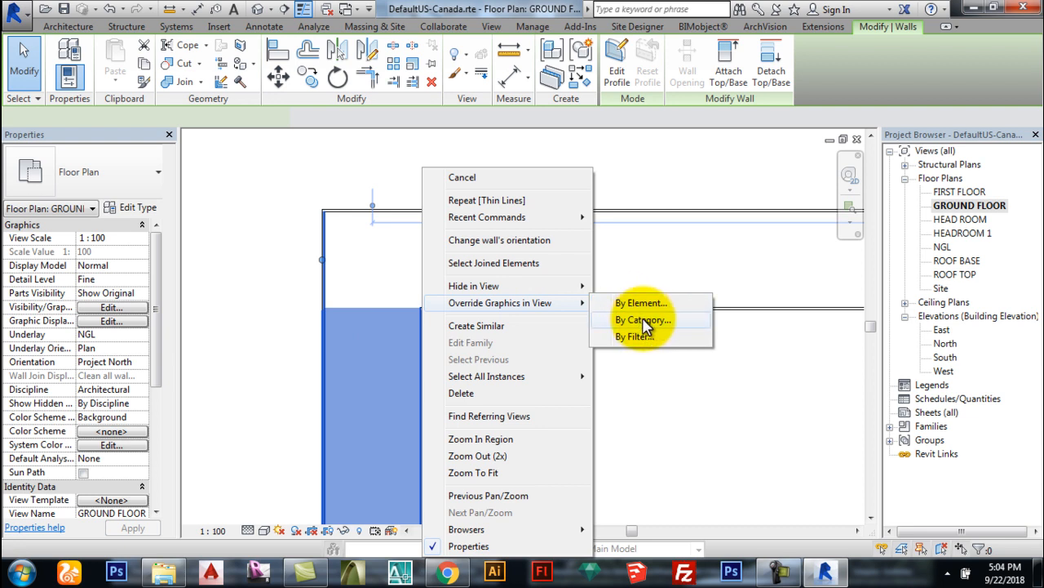
click(644, 321)
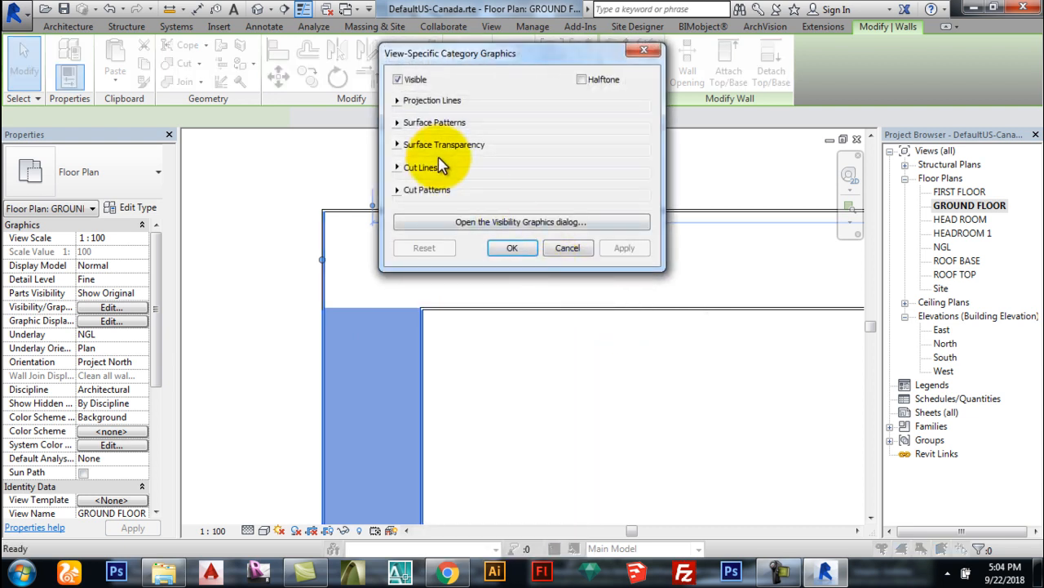
click(522, 222)
scroll(644, 355, down, 2)
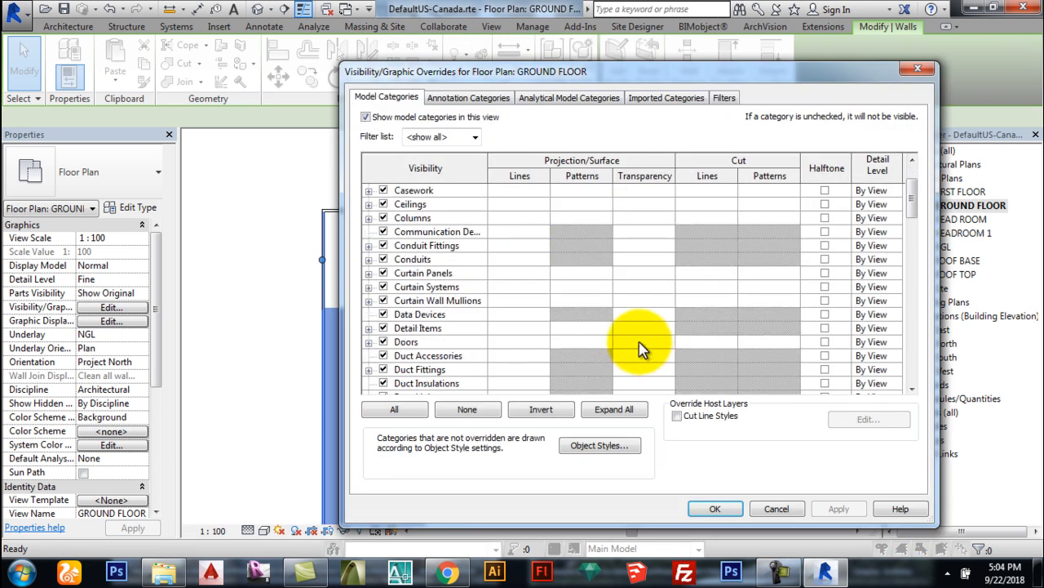
scroll(545, 294, down, 8)
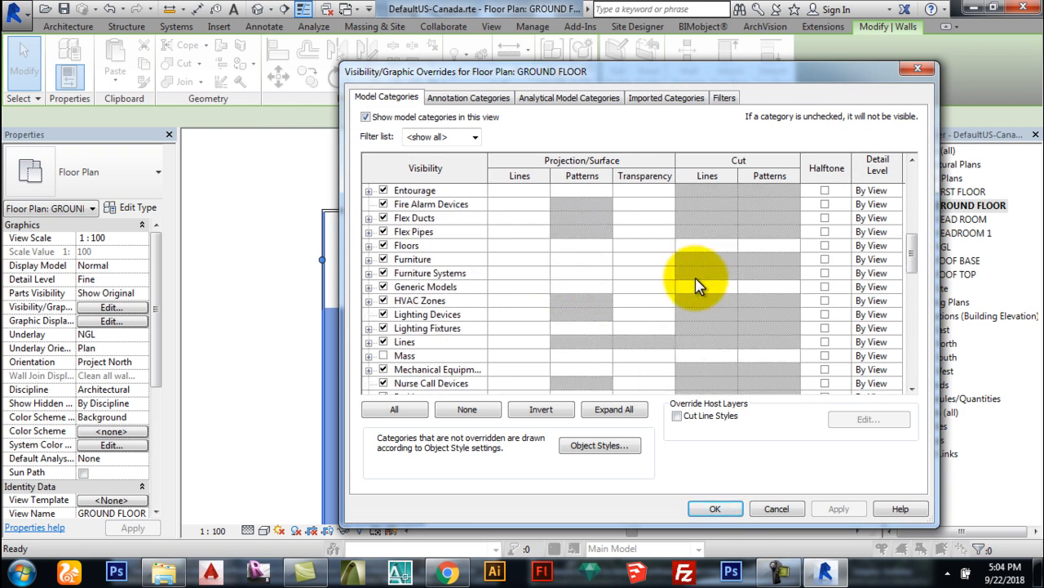
scroll(694, 286, down, 9)
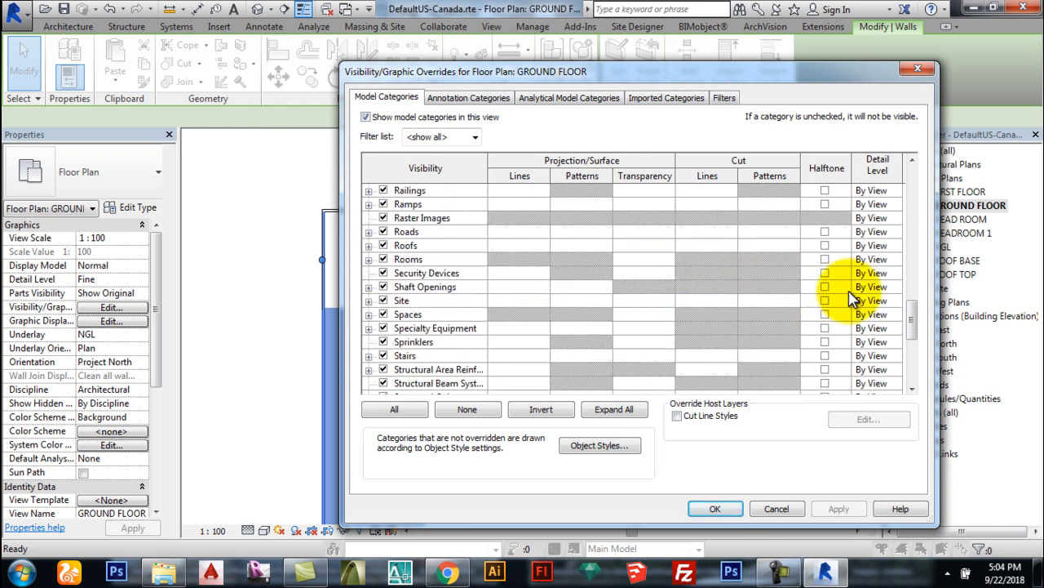
scroll(857, 302, down, 3)
click(571, 355)
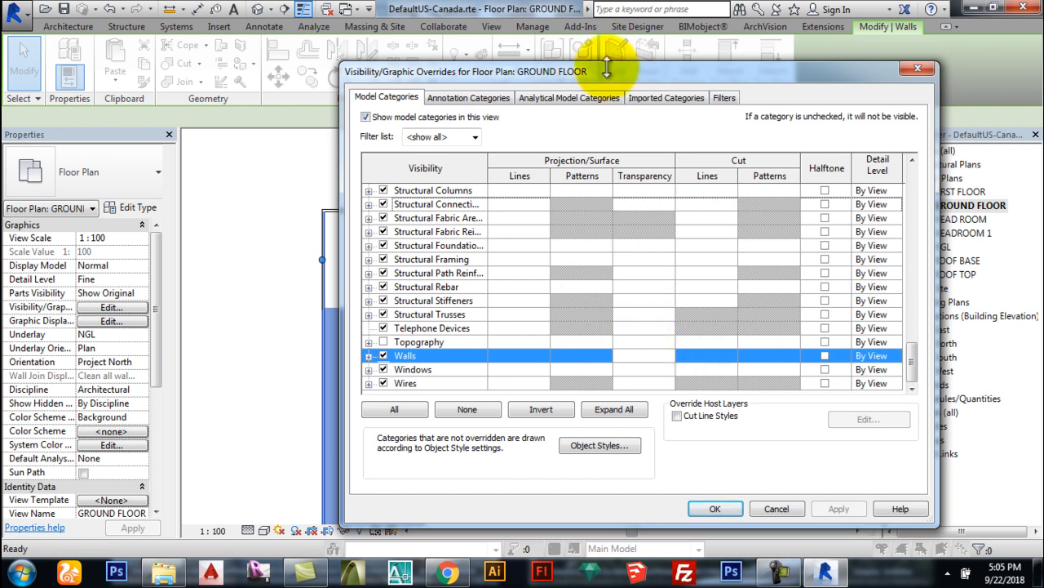
drag(594, 79, 715, 46)
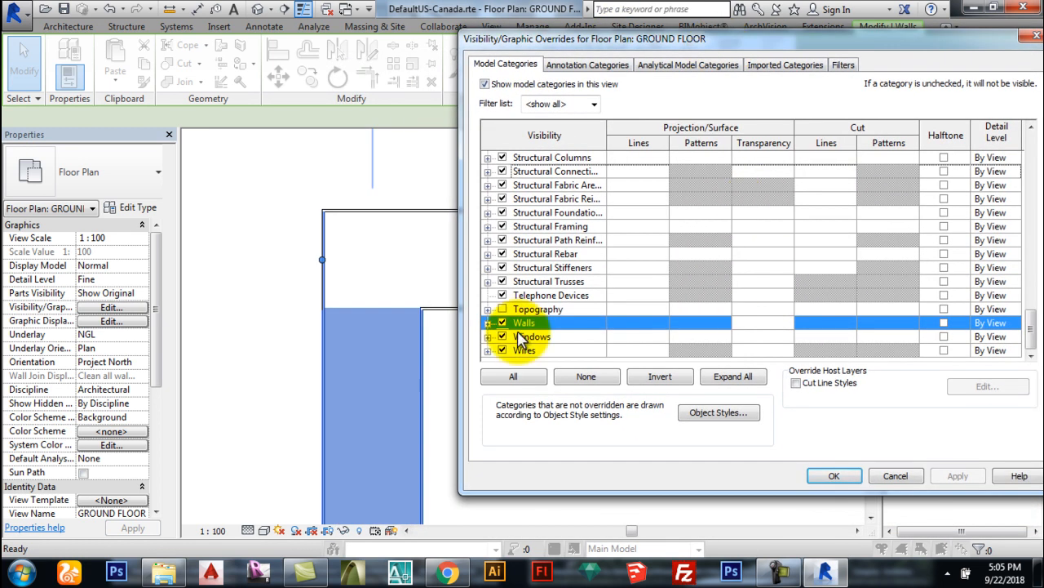
Step: Override wall cut lines to weight 6, black, with no pattern override, then Apply and OK
click(829, 327)
click(829, 324)
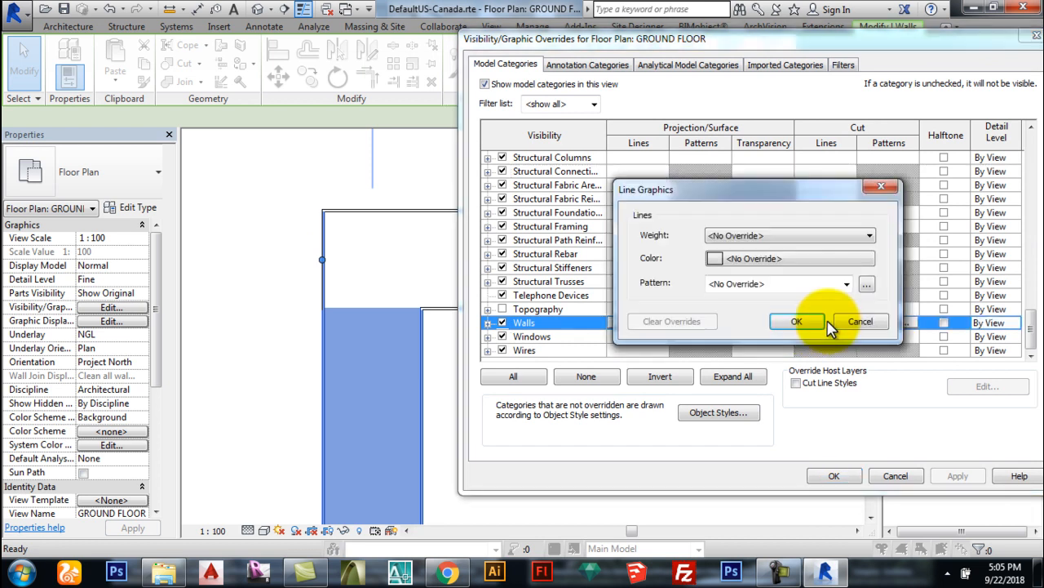
click(757, 239)
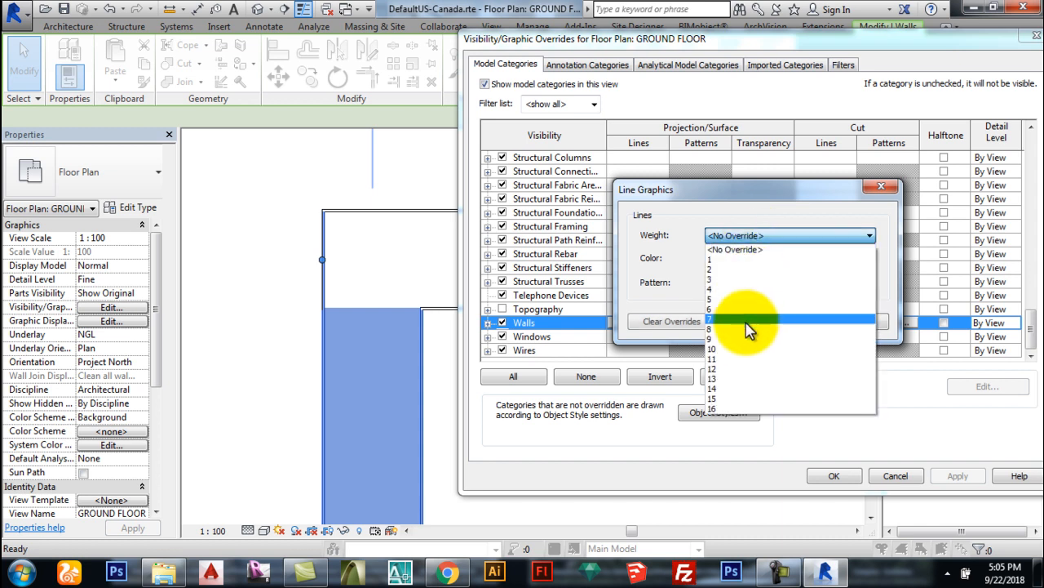
click(749, 322)
click(756, 261)
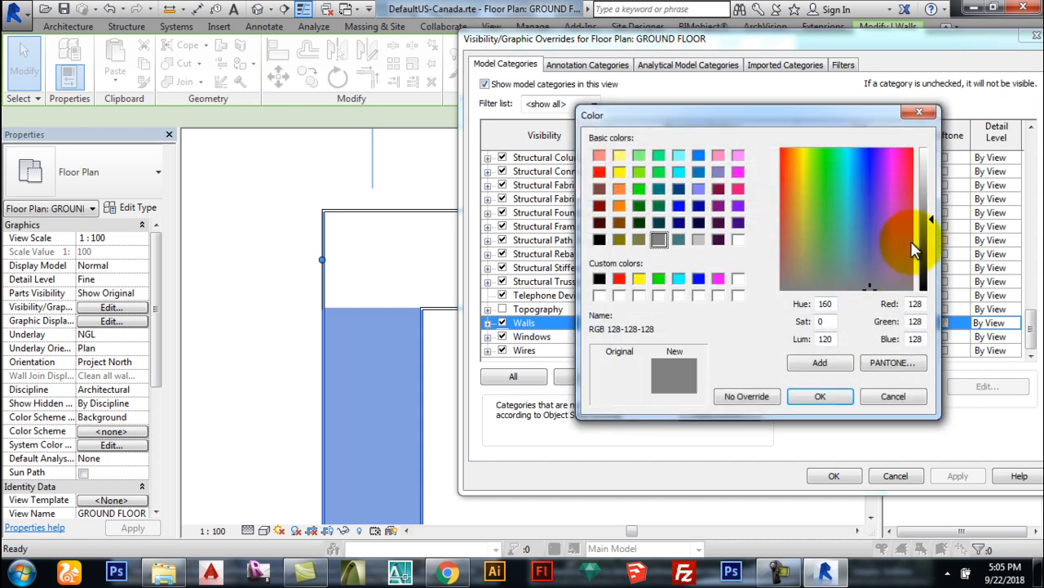
drag(931, 225, 929, 290)
click(817, 397)
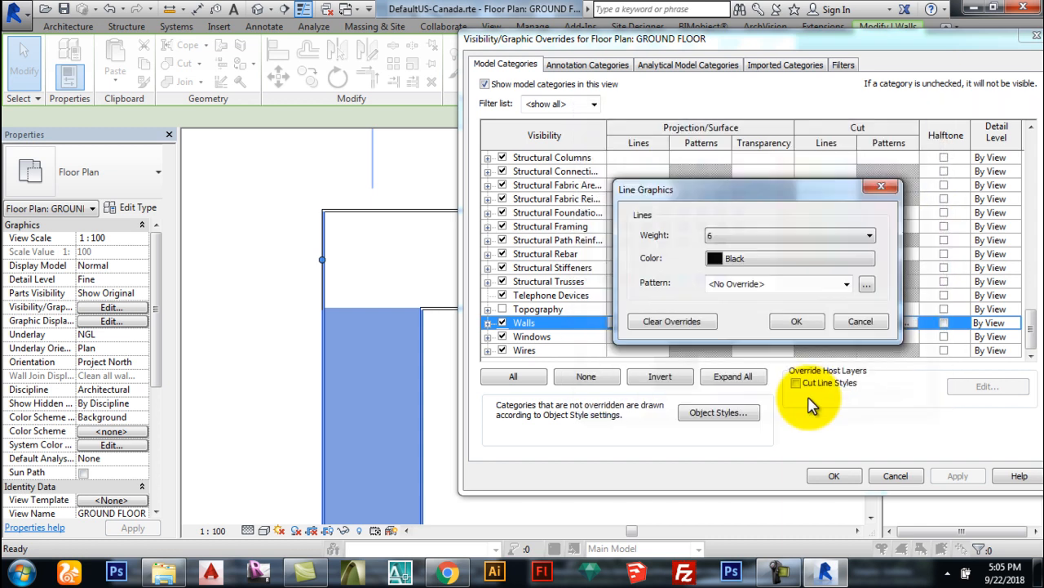
click(765, 285)
click(758, 295)
click(797, 321)
click(957, 475)
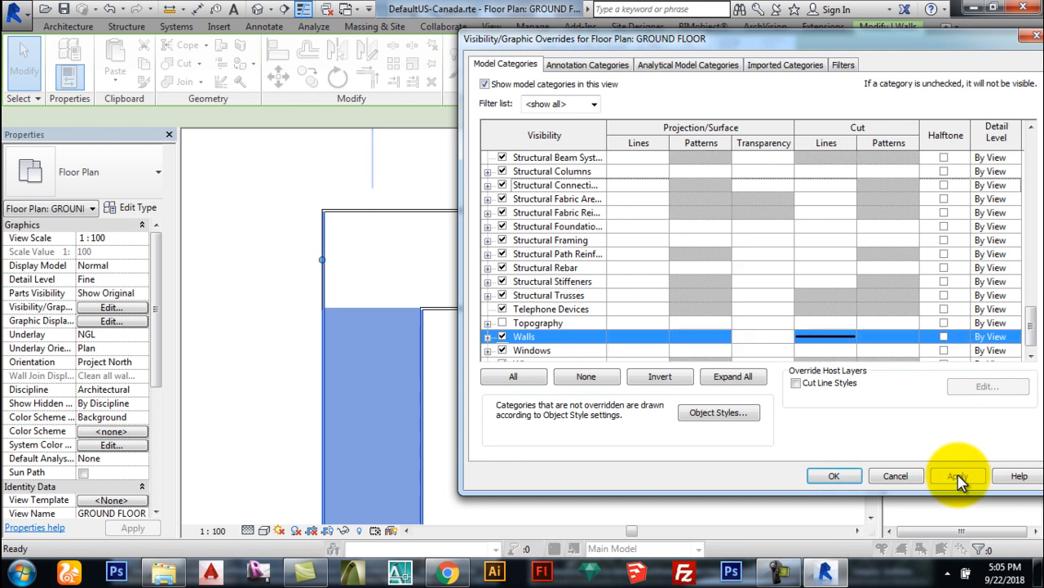
click(826, 476)
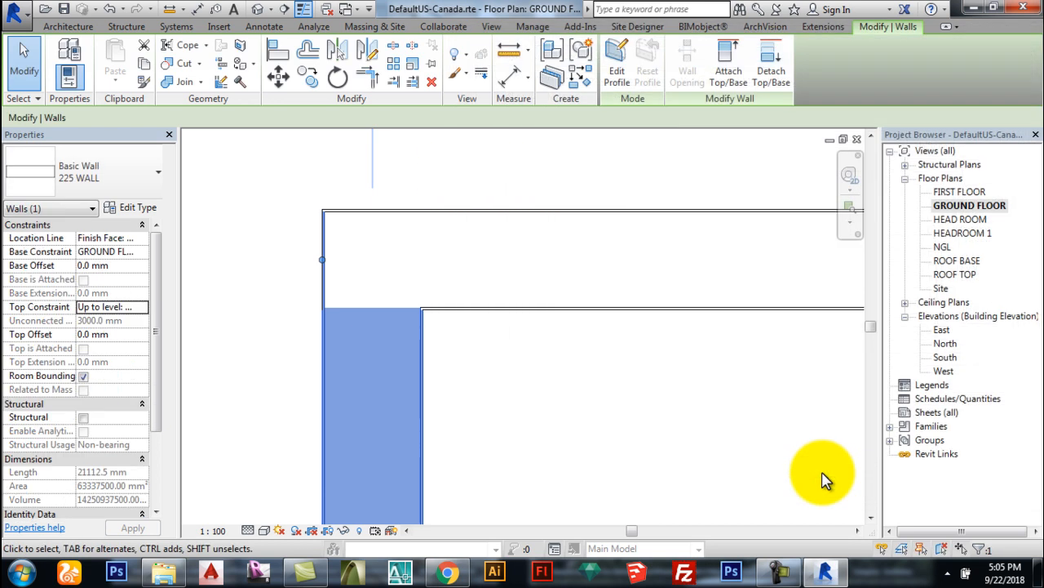
Step: Turn Thin Lines off, clear the selection, and zoom to check the bold black wall outlines
click(303, 9)
key(Escape)
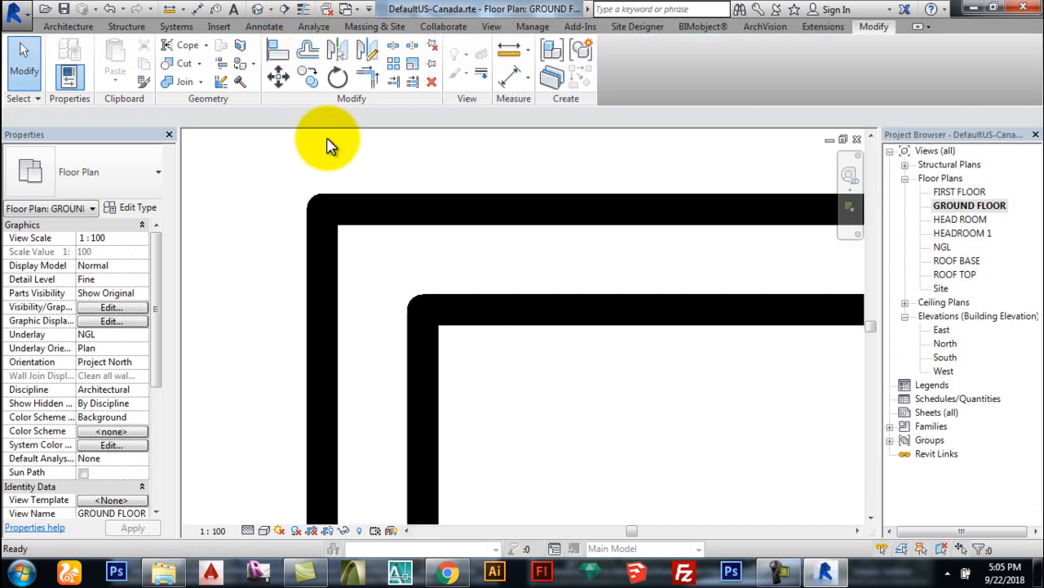
scroll(245, 277, down, 3)
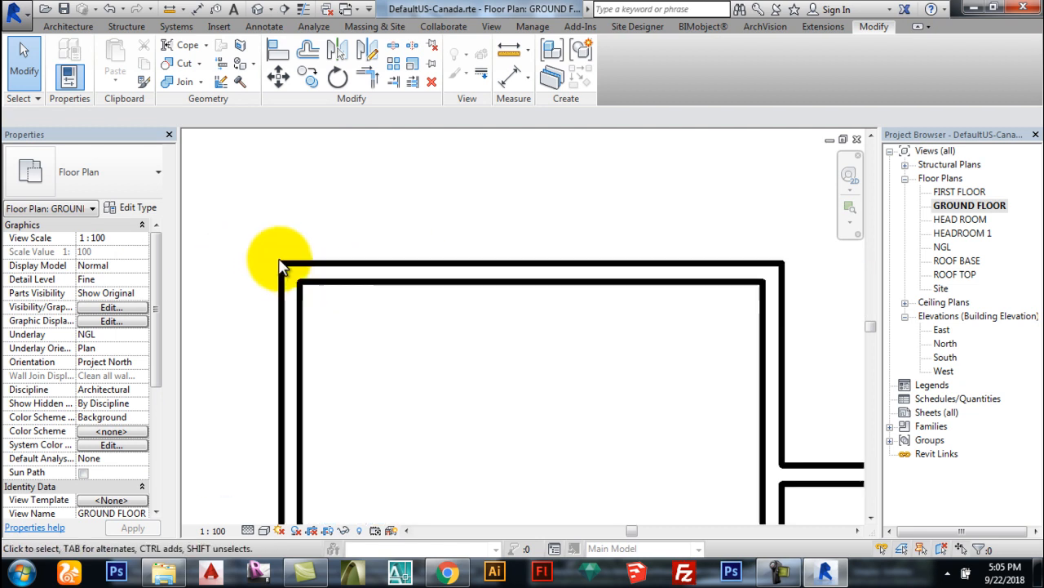
scroll(258, 280, down, 3)
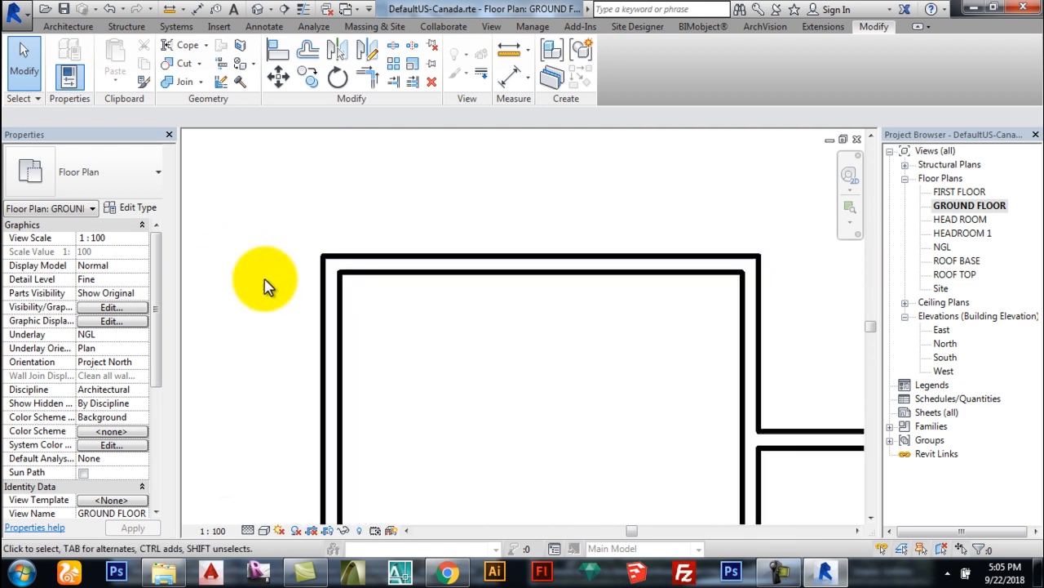
scroll(356, 305, up, 4)
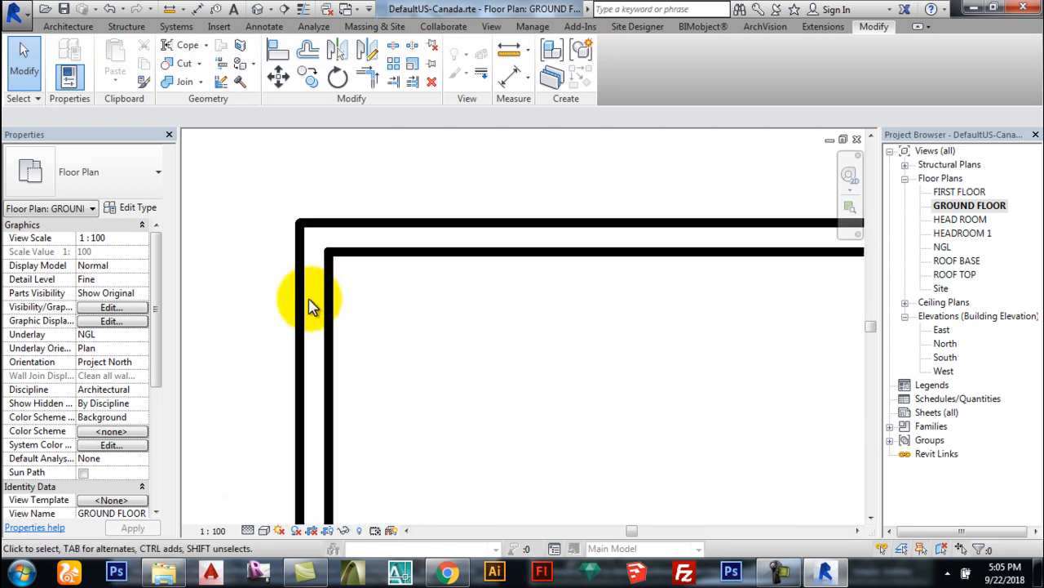
click(315, 298)
Step: Bring up the view-specific graphics overrides for the Walls category in the ground floor plan
right_click(314, 297)
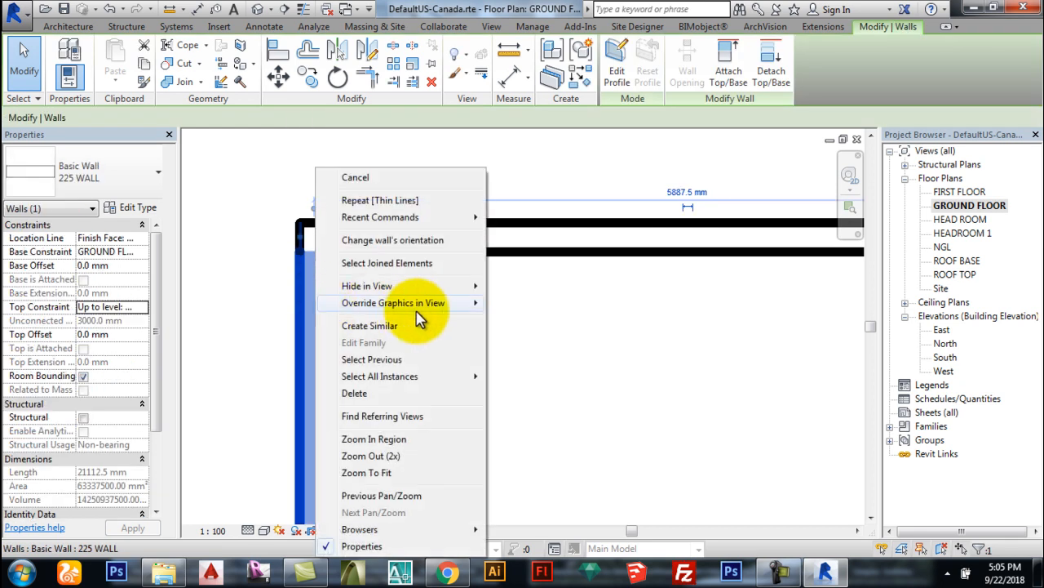
mouse_move(474, 303)
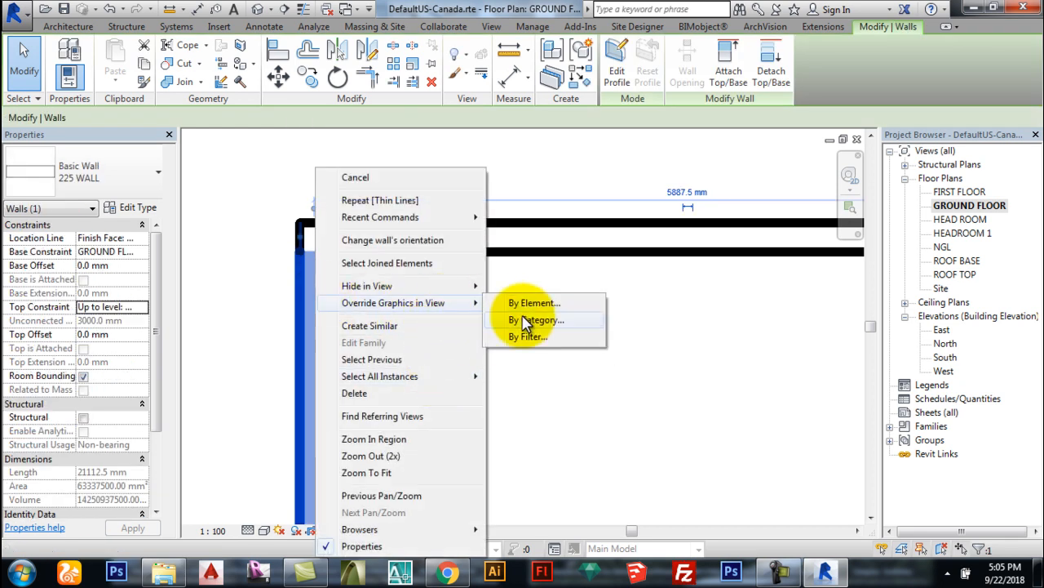
click(535, 324)
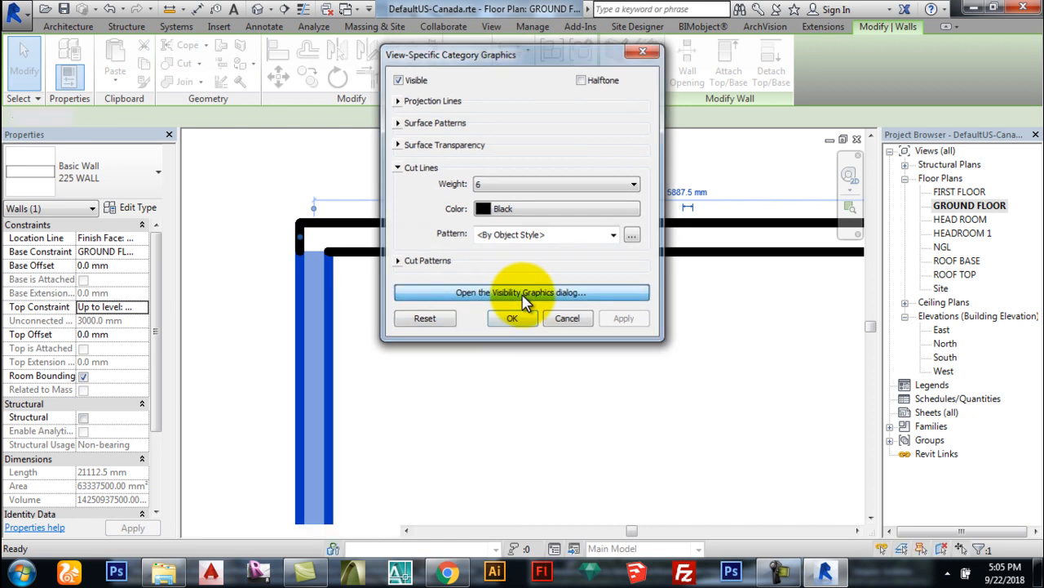
click(522, 294)
drag(1015, 162, 1001, 351)
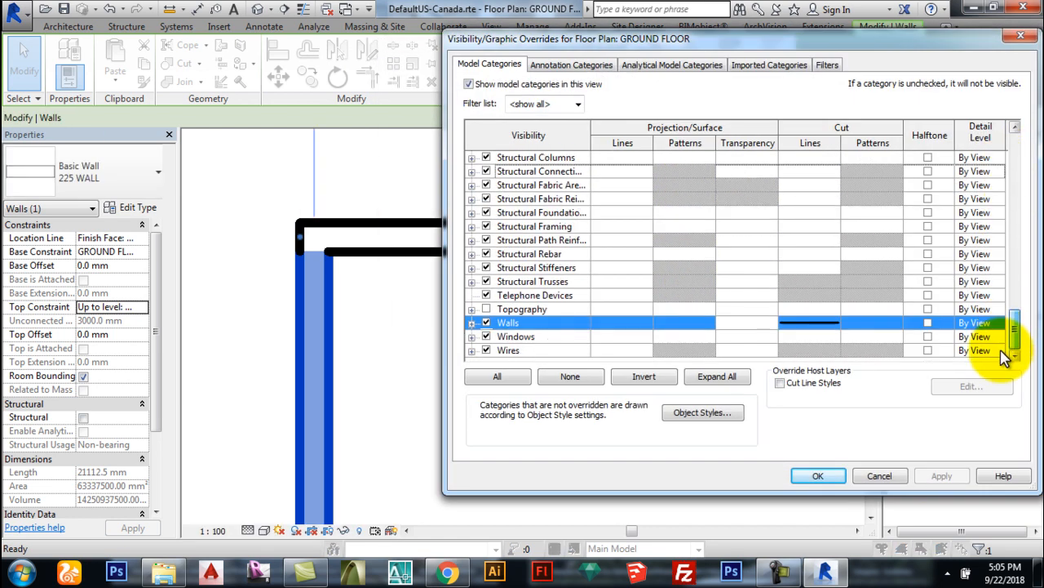
Step: Set the Walls cut pattern to Brickwork in grey 157-157-157 and apply the override
click(868, 323)
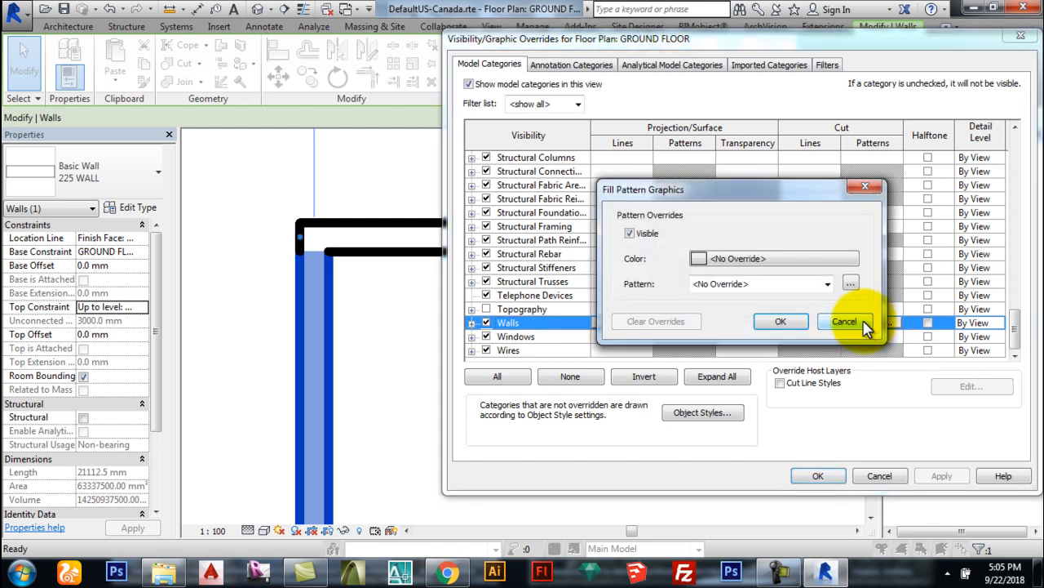
click(735, 260)
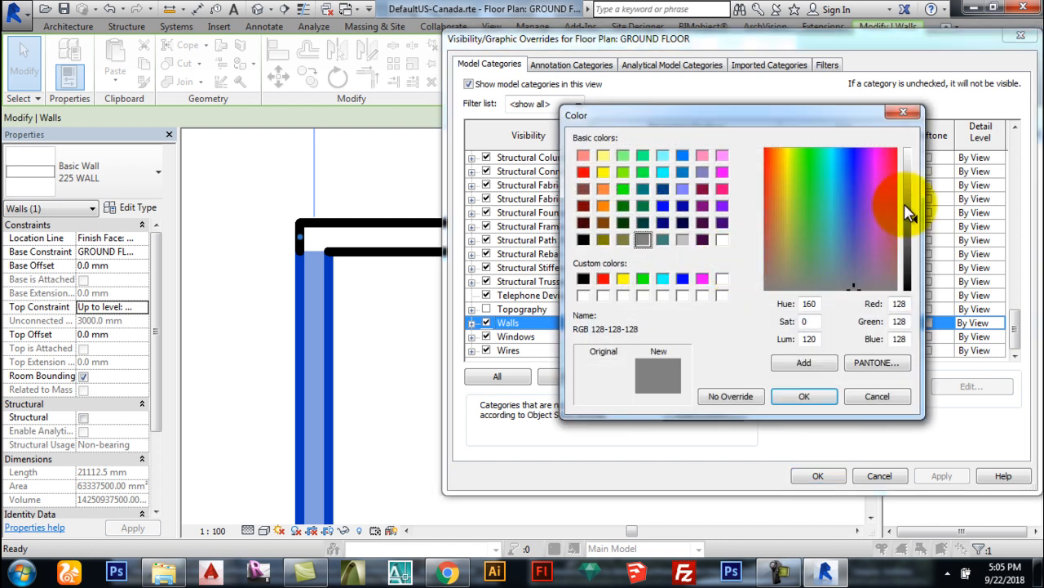
click(802, 400)
click(772, 289)
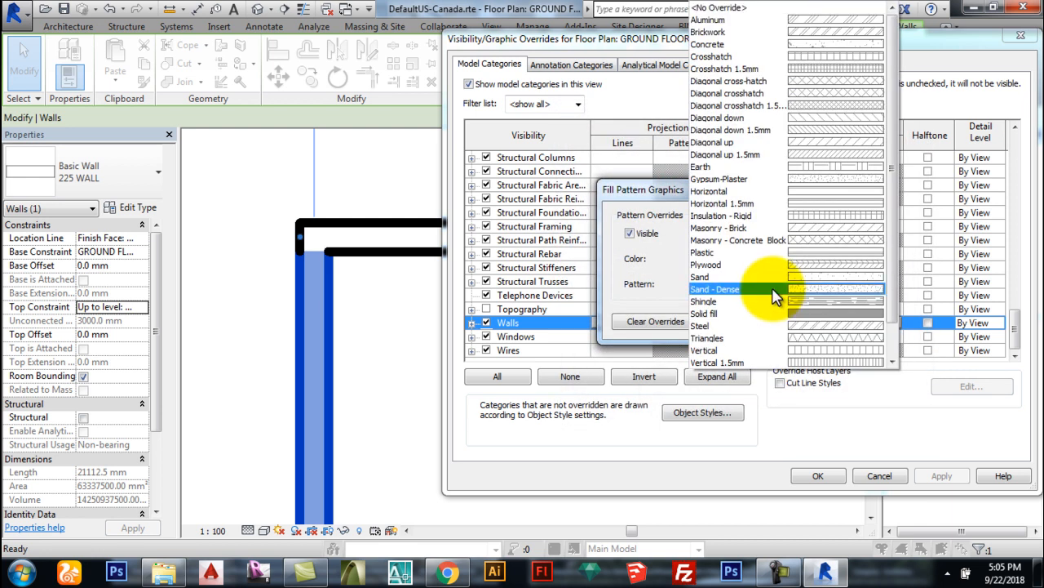
click(765, 33)
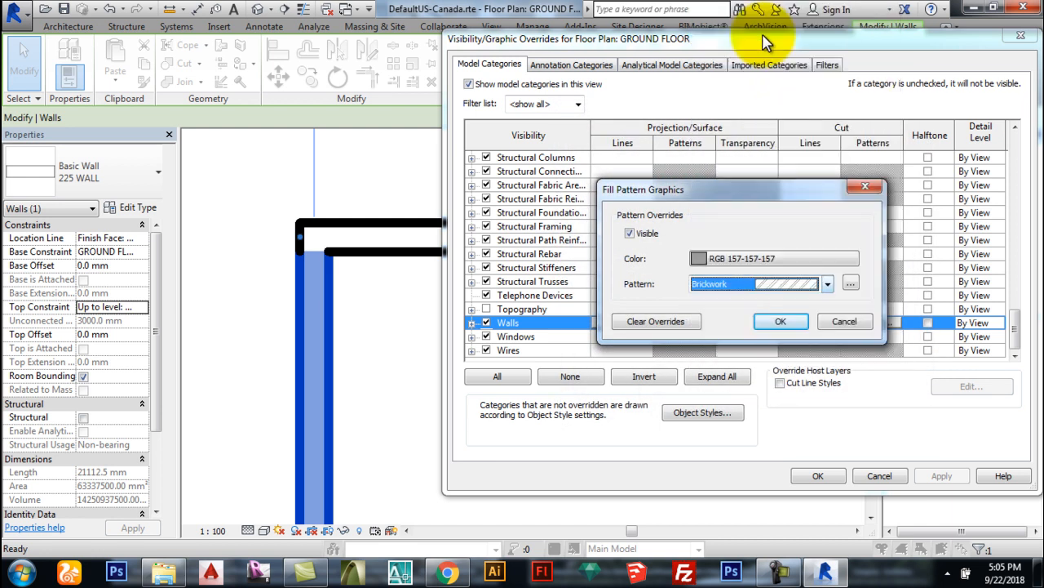
click(779, 323)
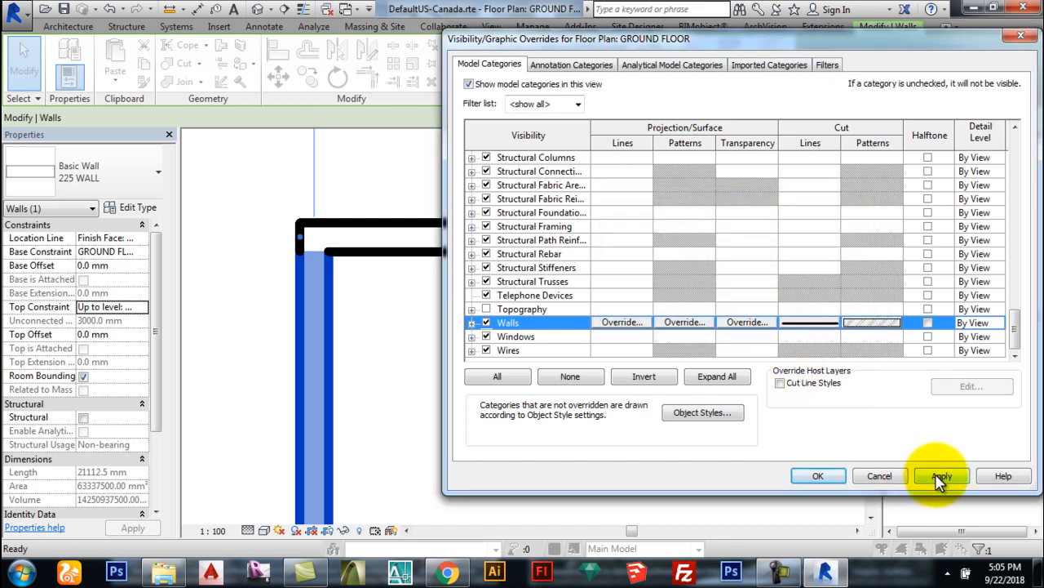
click(940, 476)
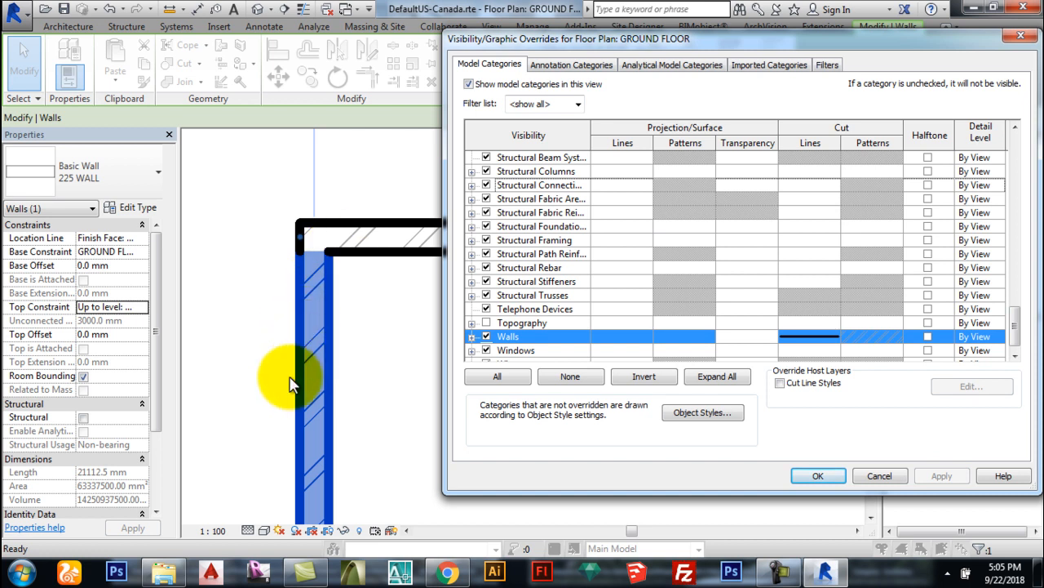
click(818, 475)
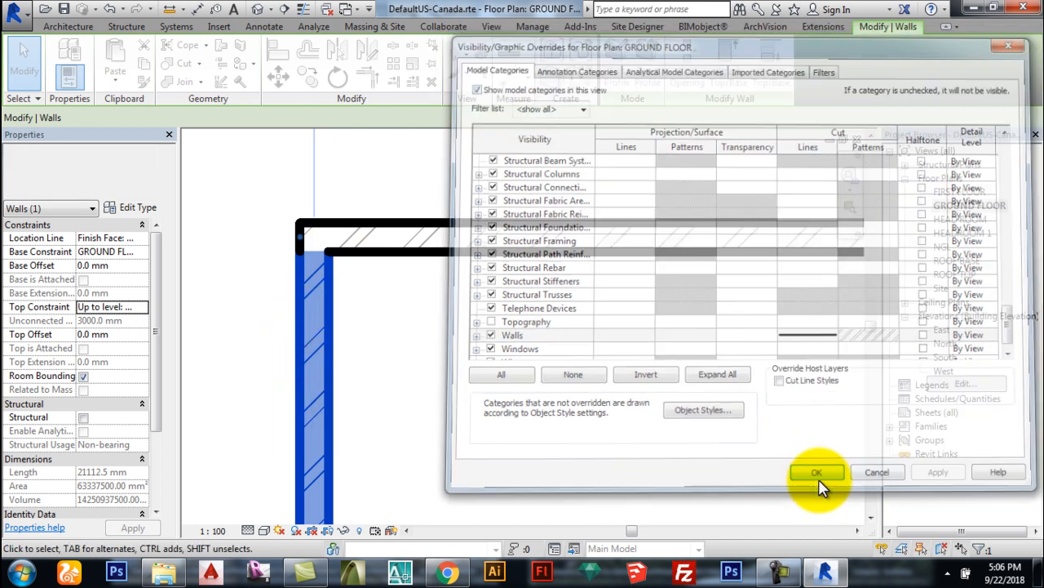
click(530, 328)
scroll(415, 242, down, 3)
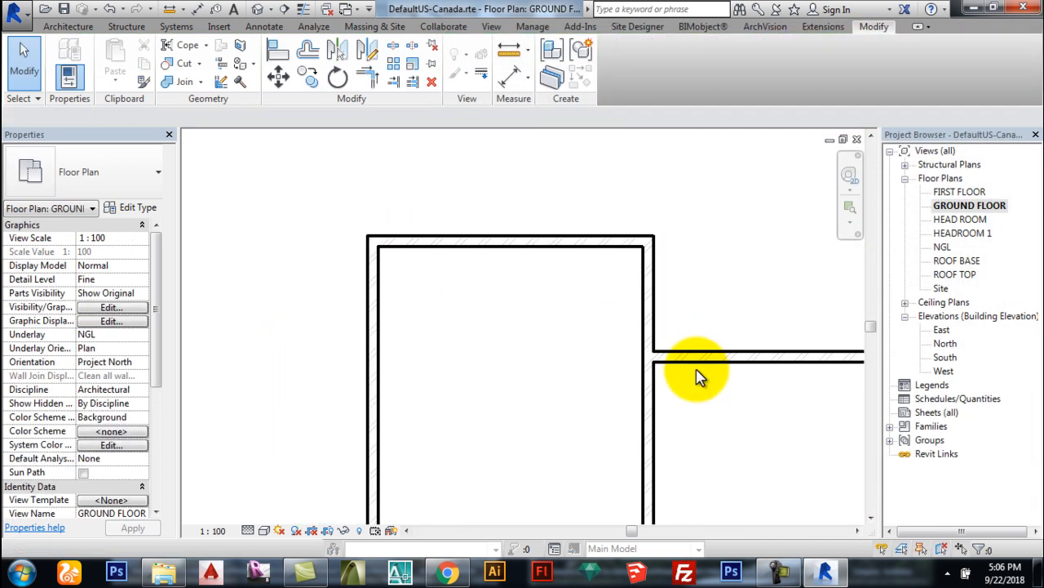
scroll(682, 366, up, 3)
scroll(535, 270, down, 5)
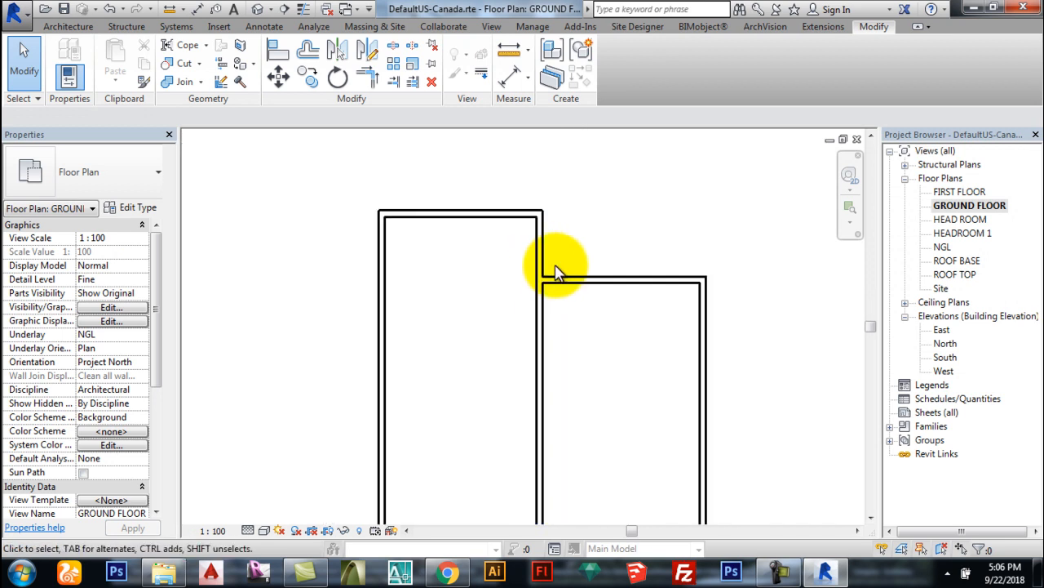
scroll(518, 367, down, 1)
scroll(439, 299, up, 1)
scroll(462, 298, down, 1)
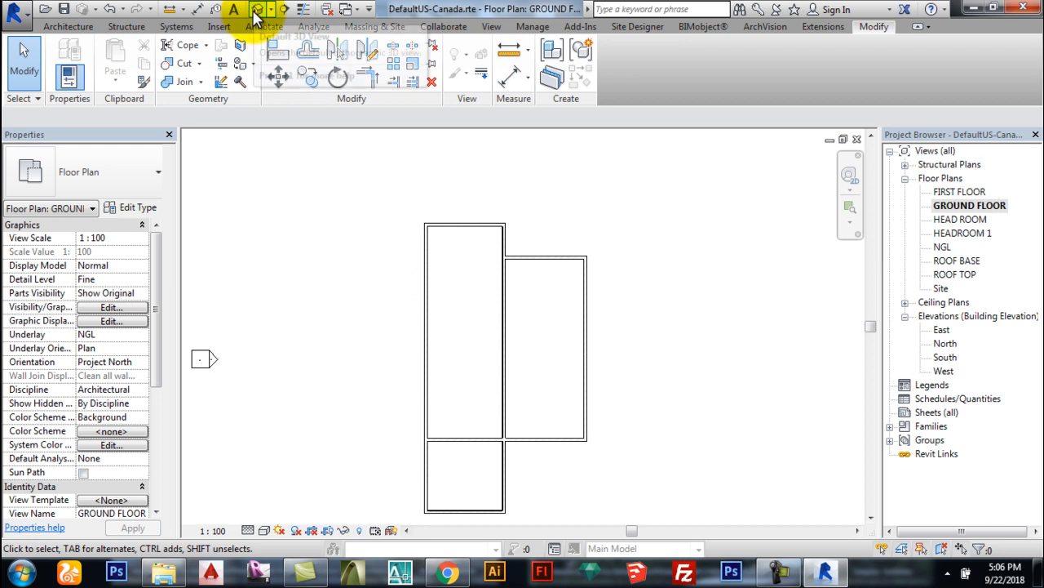
Step: Open the default 3D view and switch its visual style to Shaded
click(256, 11)
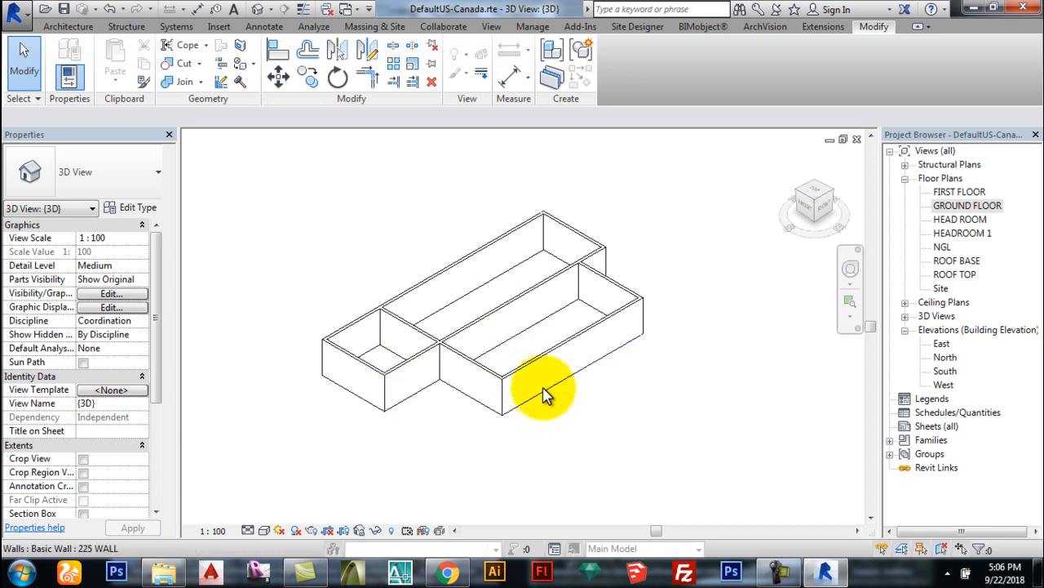
click(263, 530)
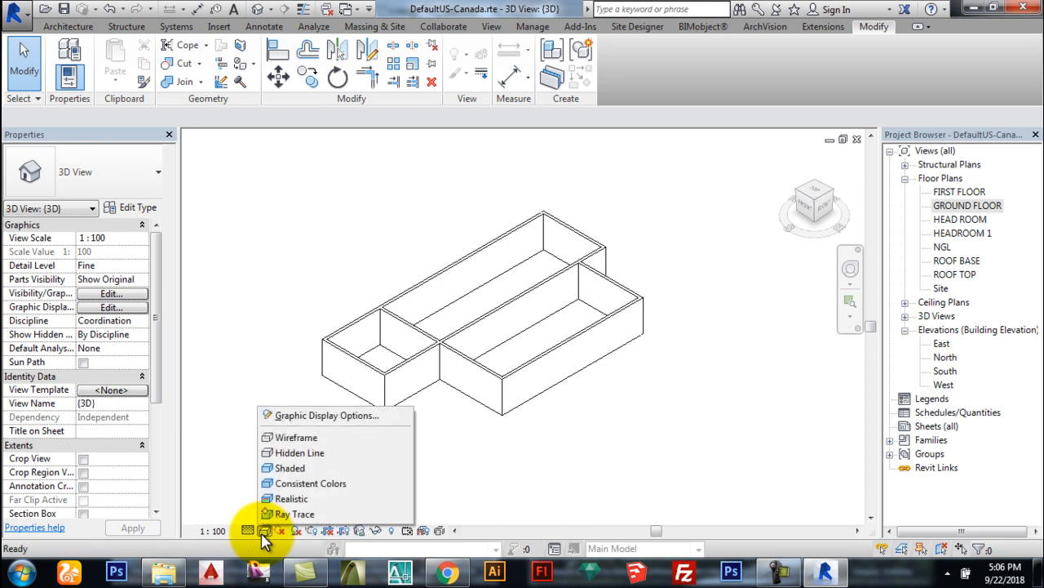
click(286, 468)
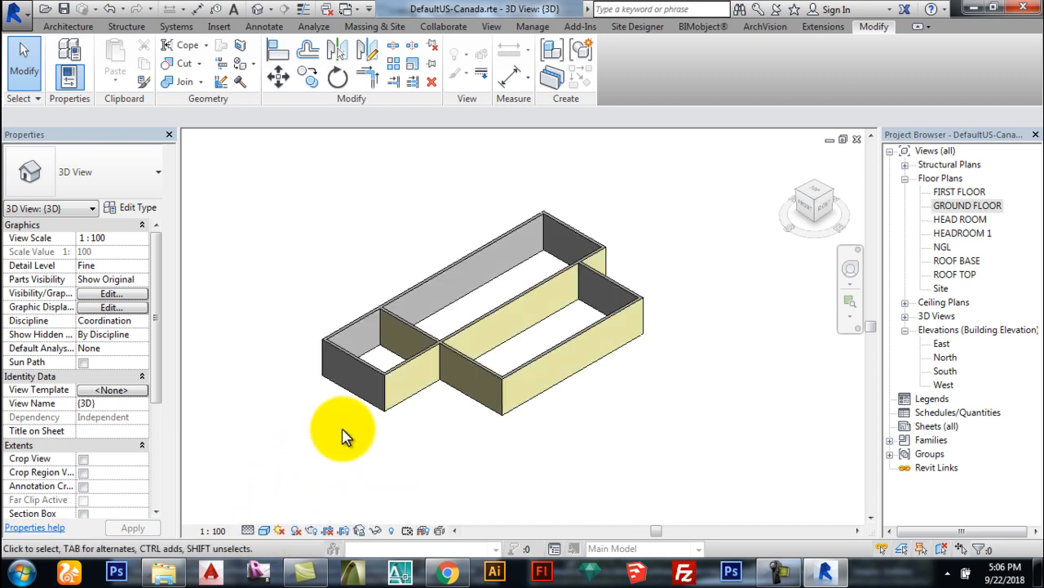
scroll(371, 341, up, 2)
scroll(680, 390, down, 3)
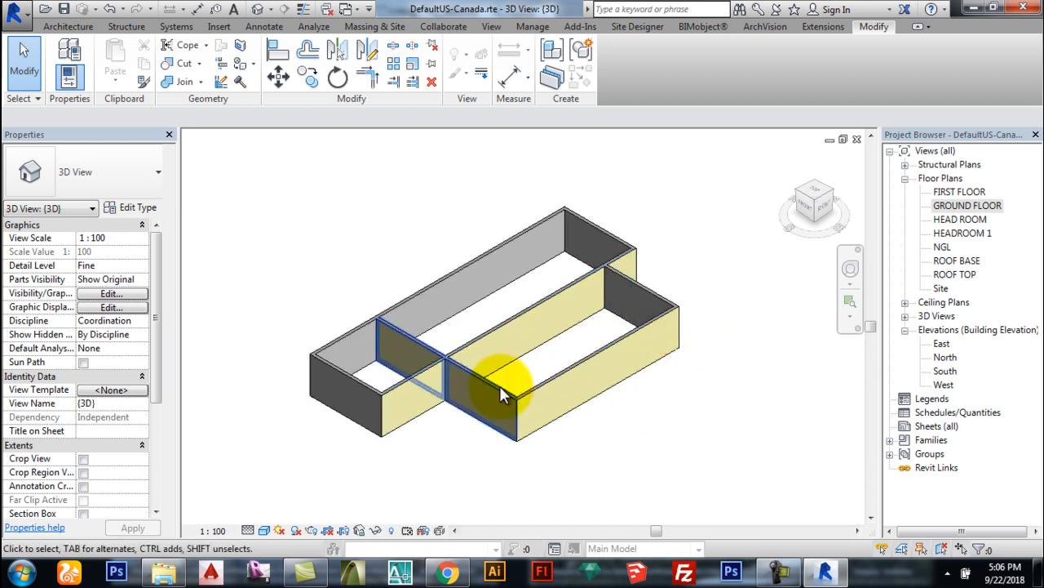
Step: Orbit and zoom around the three-room wall model to view it from several sides
drag(806, 214, 657, 211)
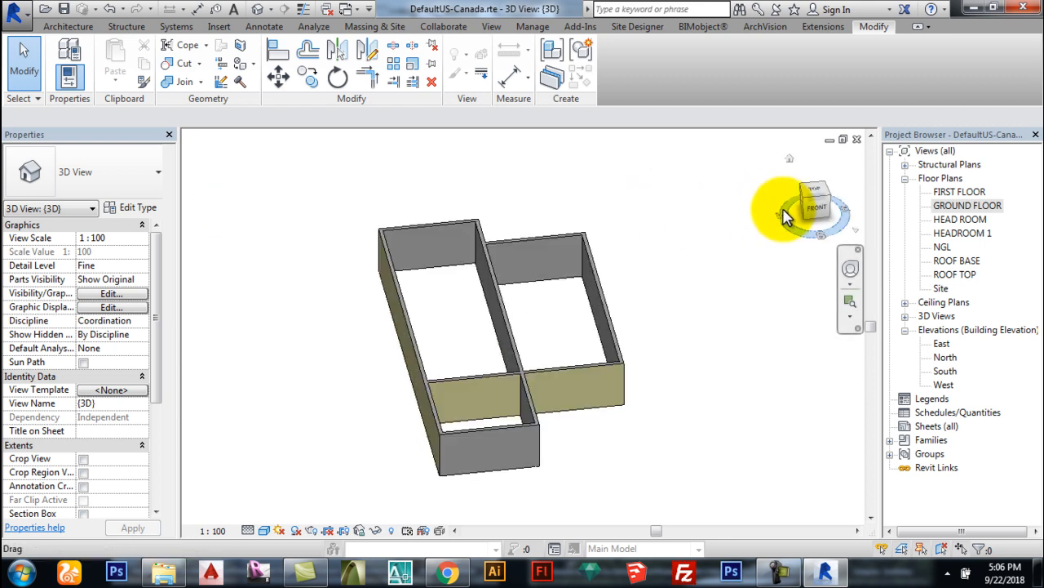
drag(816, 210, 576, 198)
scroll(482, 430, up, 4)
scroll(486, 391, up, 2)
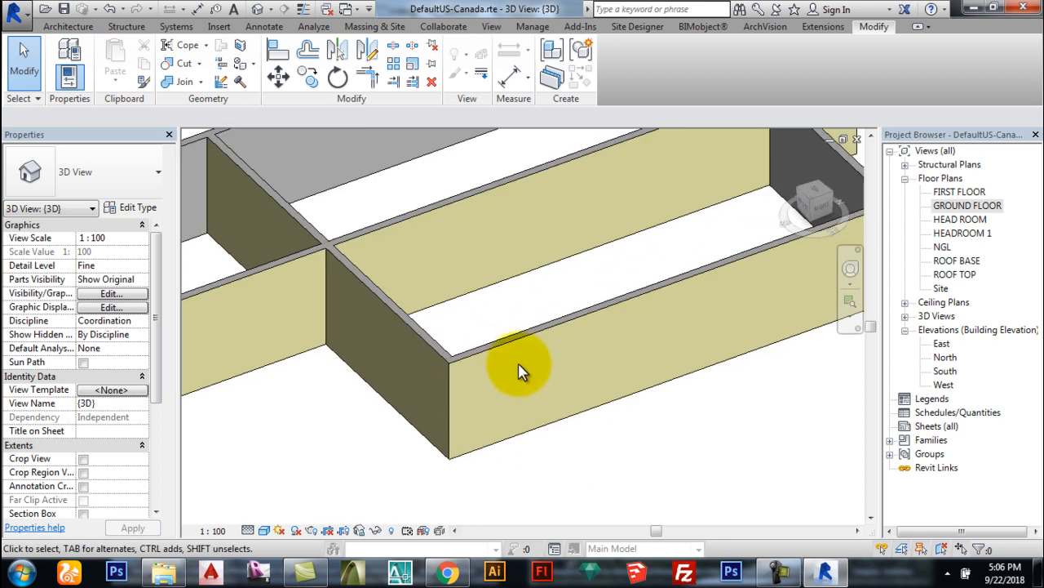
scroll(469, 382, down, 3)
scroll(404, 174, up, 4)
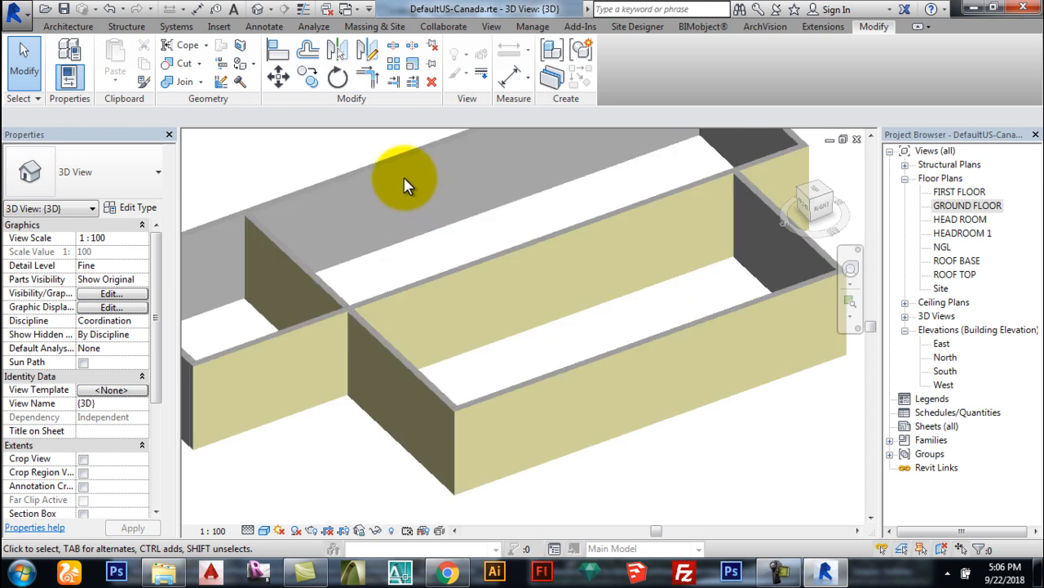
scroll(395, 200, down, 5)
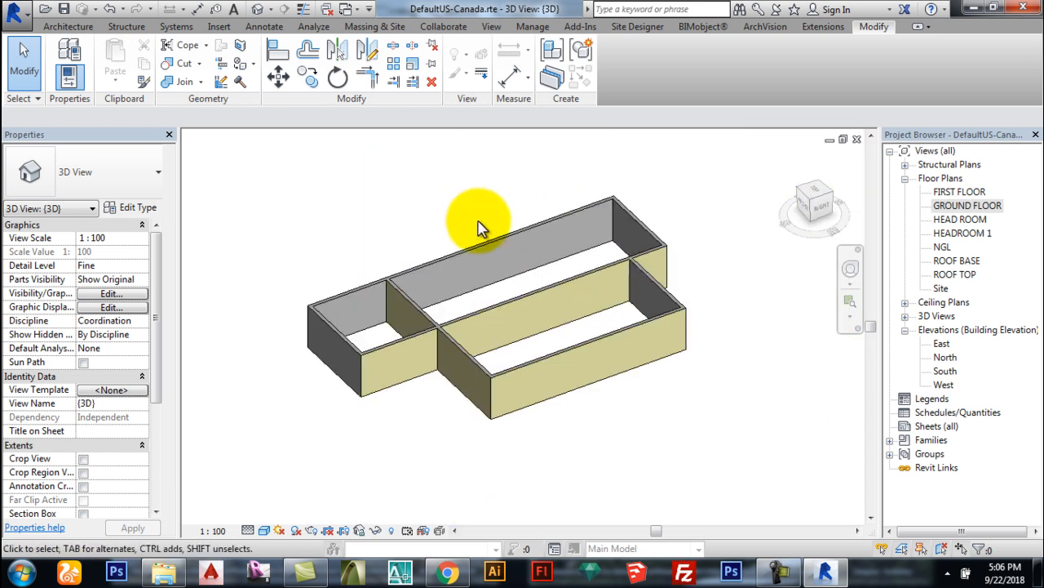
scroll(496, 260, up, 2)
shift+middle_drag(414, 291, 478, 314)
shift+middle_drag(667, 312, 443, 286)
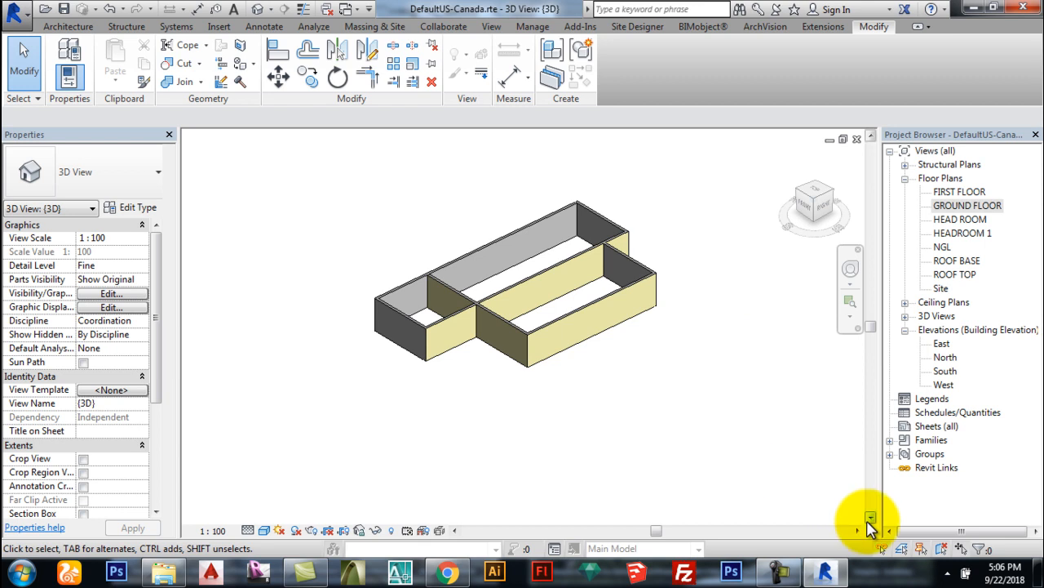
click(785, 578)
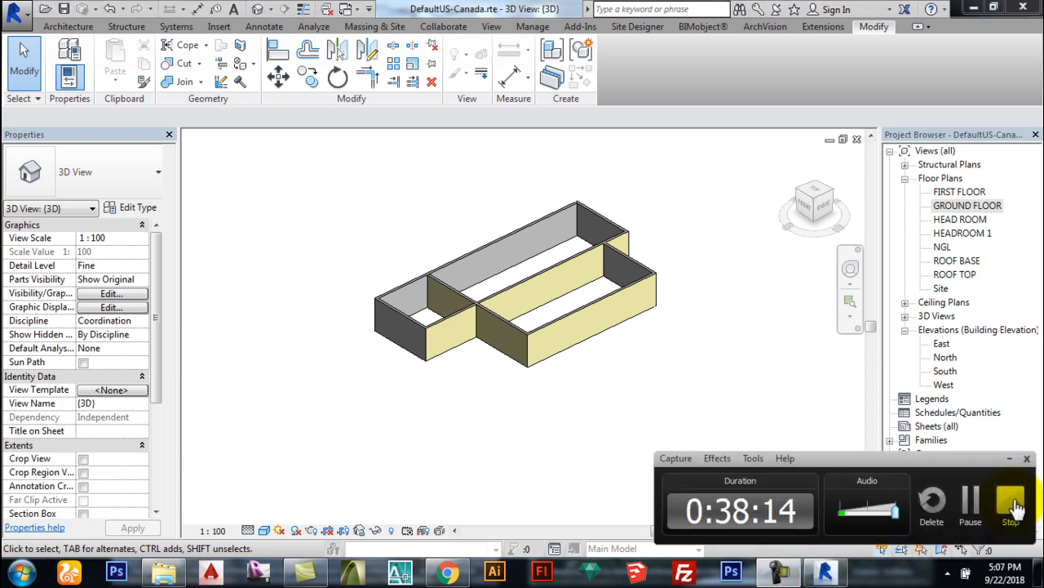